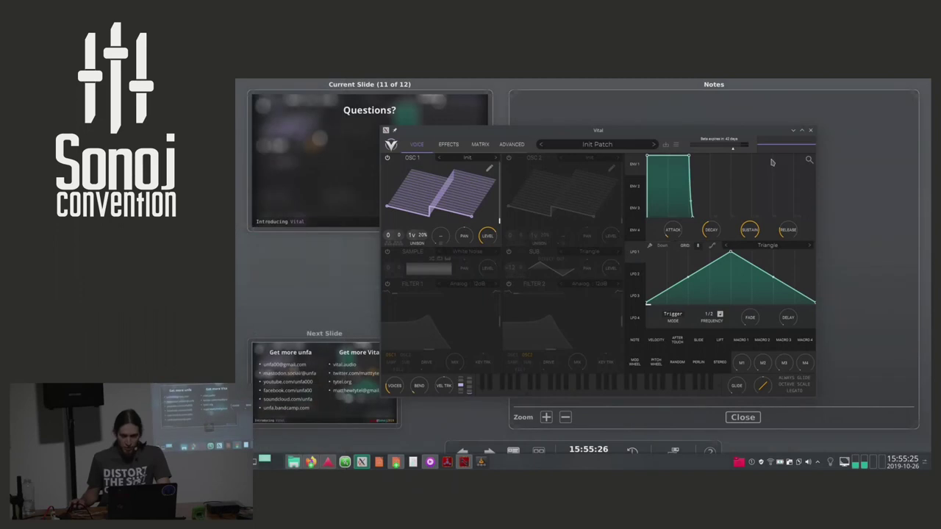
Switch the Vital synthesizer window to fullscreen
drag(711, 133, 697, 134)
right_click(696, 135)
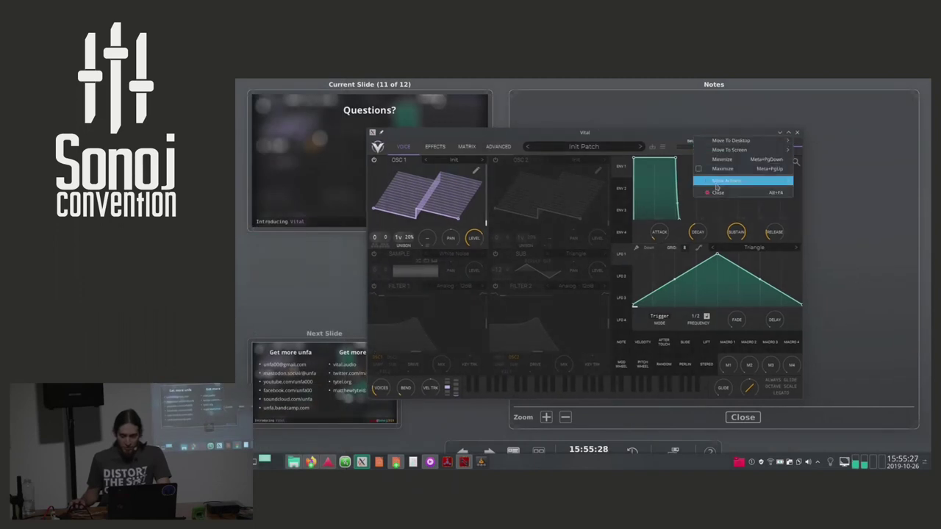
mouse_move(725, 180)
click(822, 205)
right_click(733, 137)
mouse_move(767, 183)
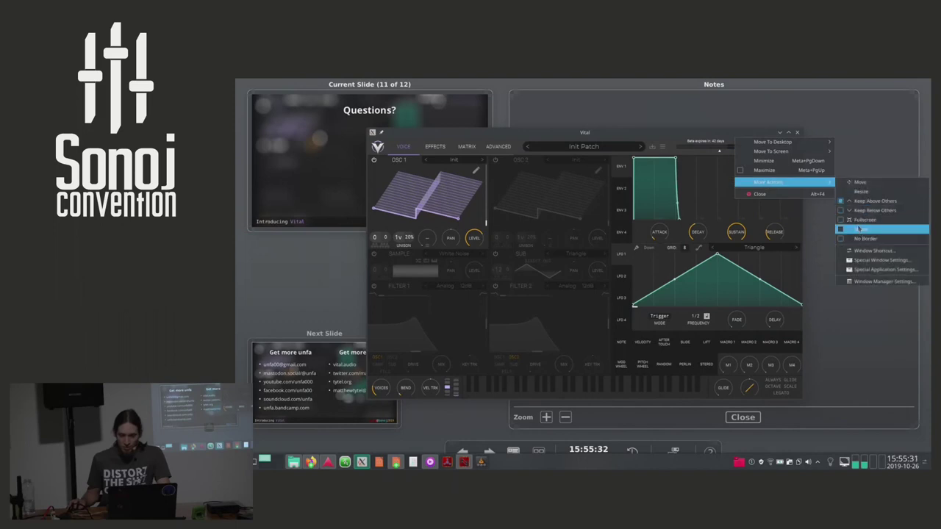
click(865, 219)
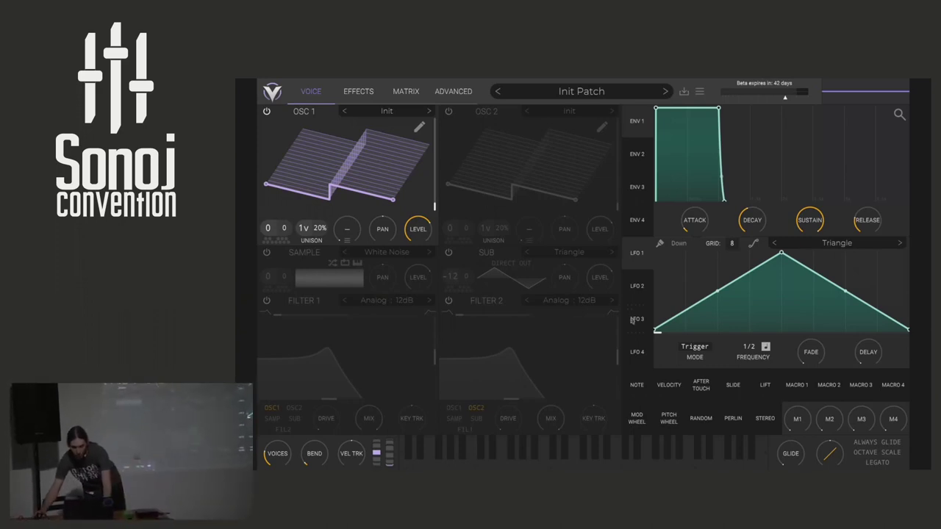
Enable the Sub oscillator with a Sin waveform plus the White Noise sample, and switch off Osc 1
click(449, 252)
click(527, 253)
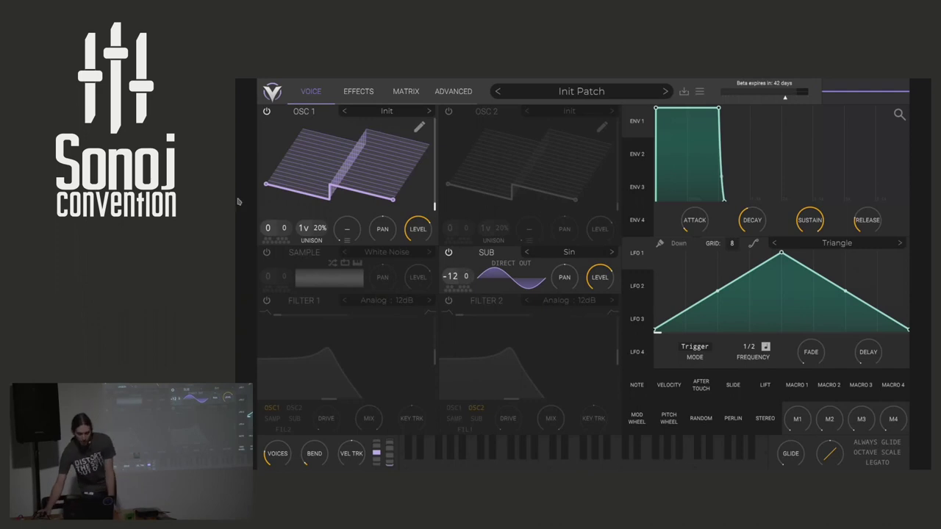
click(266, 252)
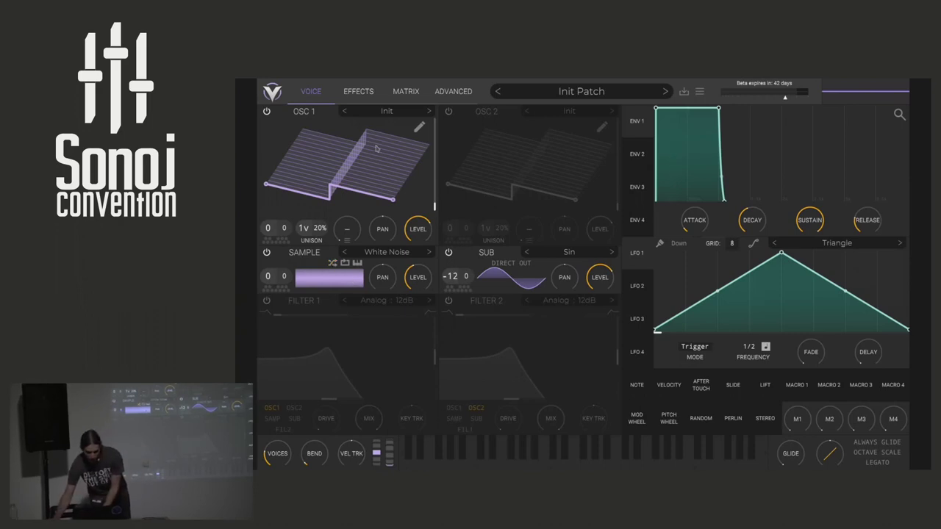
click(266, 111)
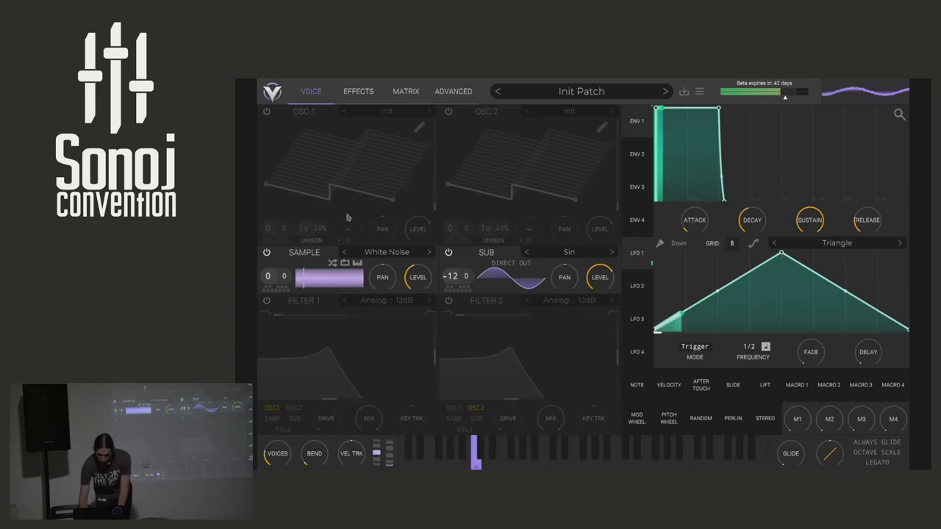
Enable the sample's keyboard tracking, and make Osc 1 the only active source by switching off Sub and Sample
click(450, 253)
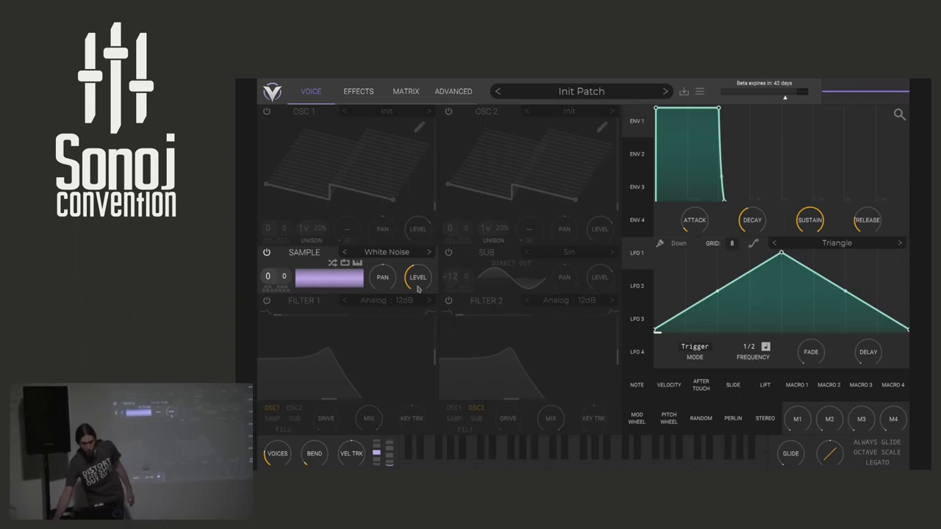
click(357, 263)
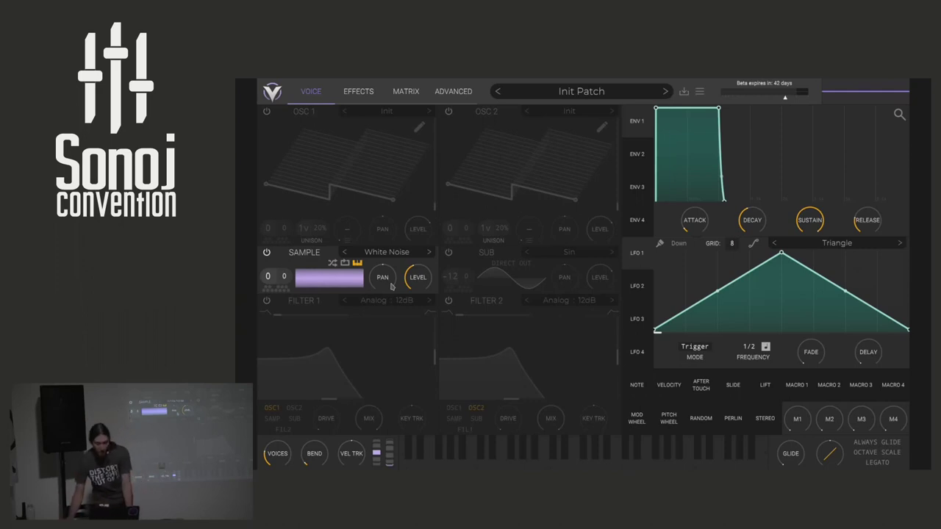
click(267, 253)
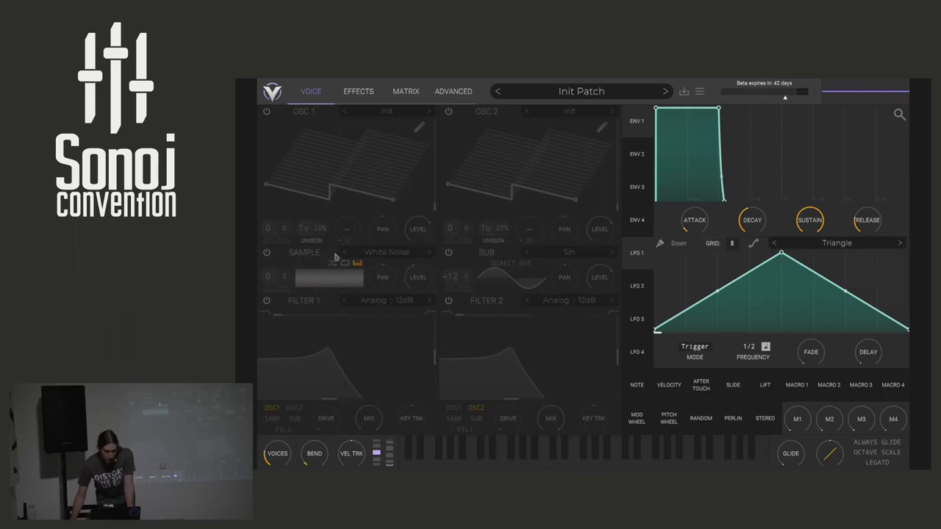
click(267, 112)
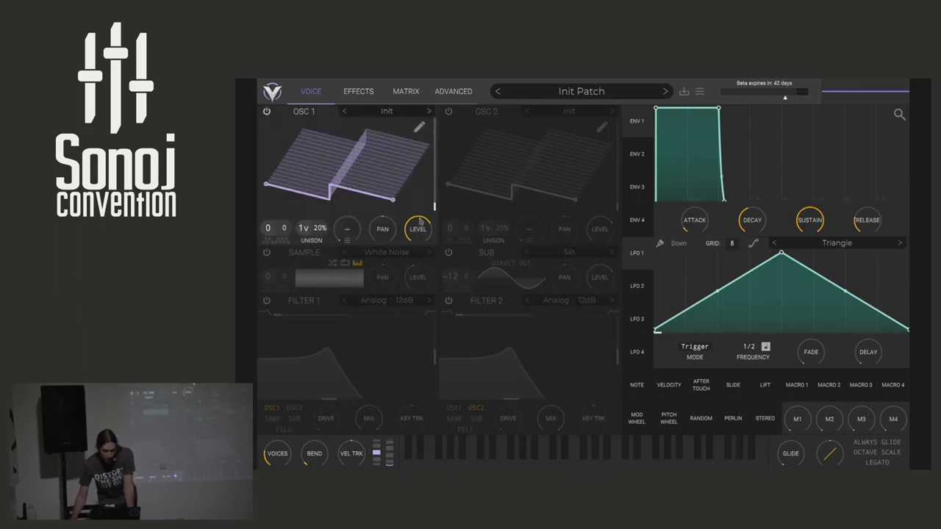
Enable Filter 1, Filter 2 and Osc 2
click(267, 300)
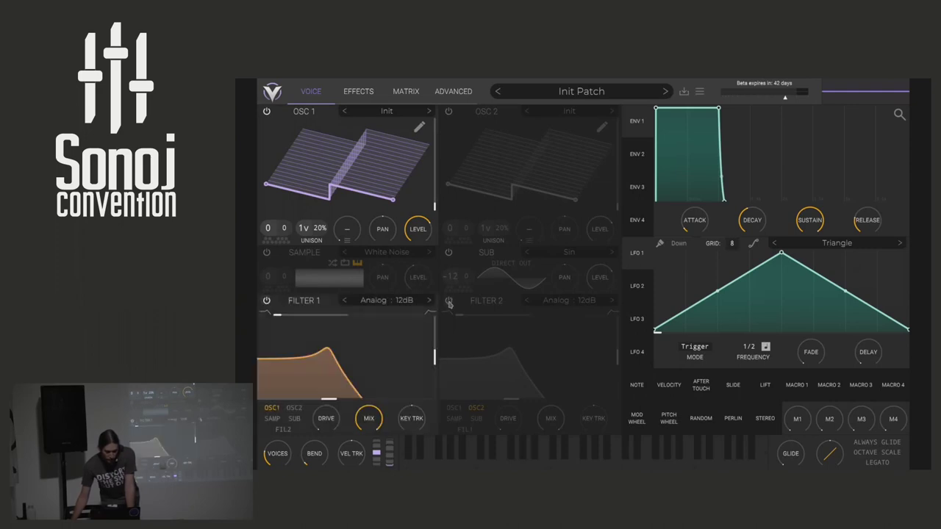
click(449, 301)
click(447, 113)
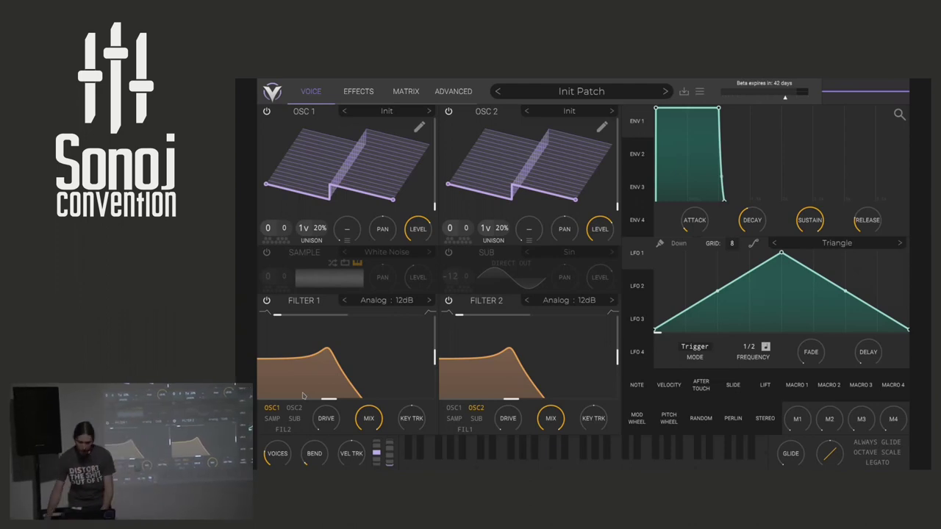
Leave only Osc 1 running through Filter 1, with Osc 2 and Filter 2 off, and lower the filter's cutoff slightly
click(448, 111)
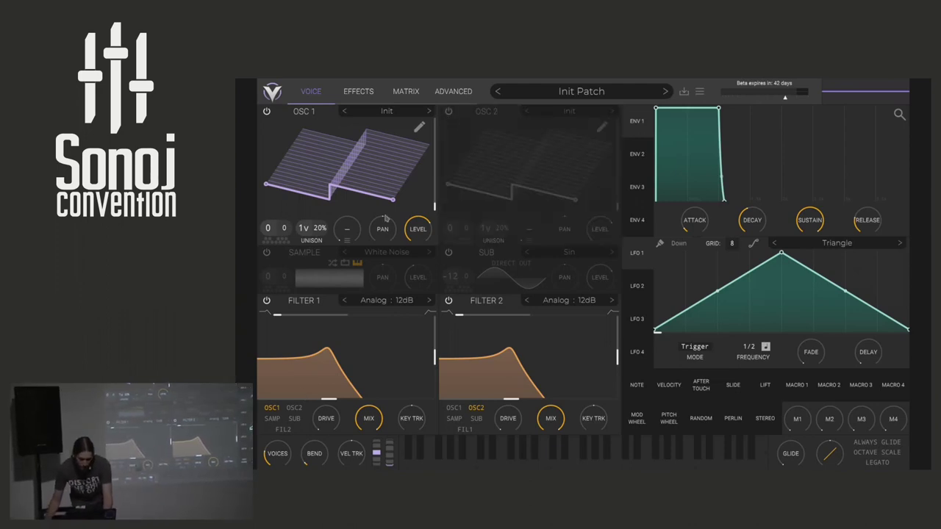
click(449, 300)
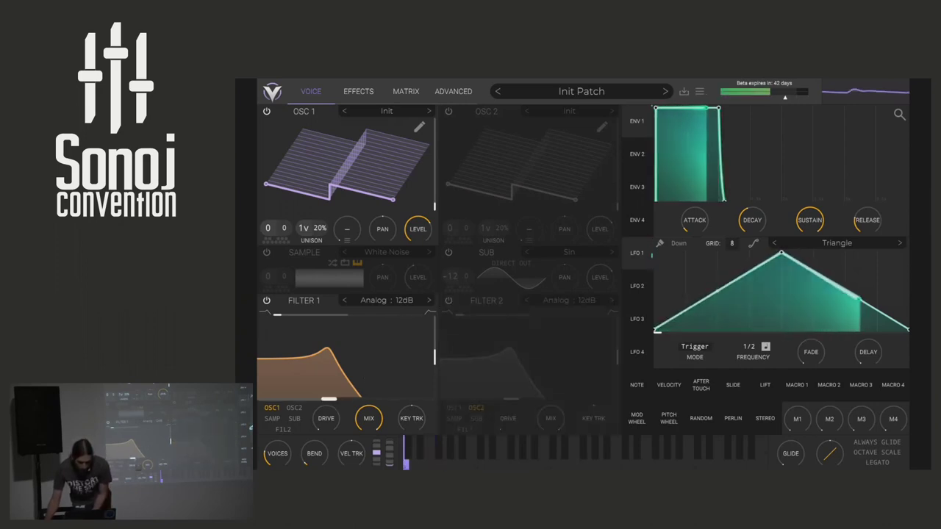
mouse_move(328, 399)
mouse_down()
mouse_move(339, 400)
mouse_move(320, 399)
mouse_up()
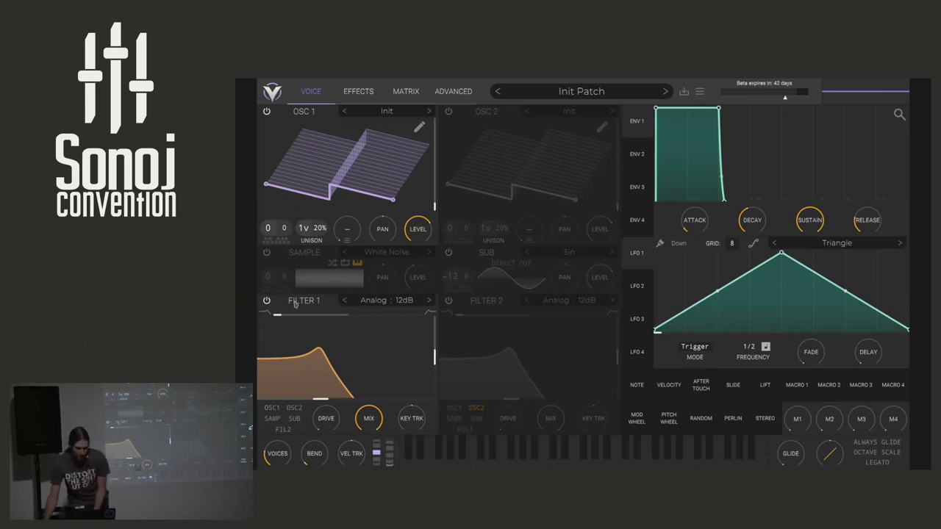
click(273, 409)
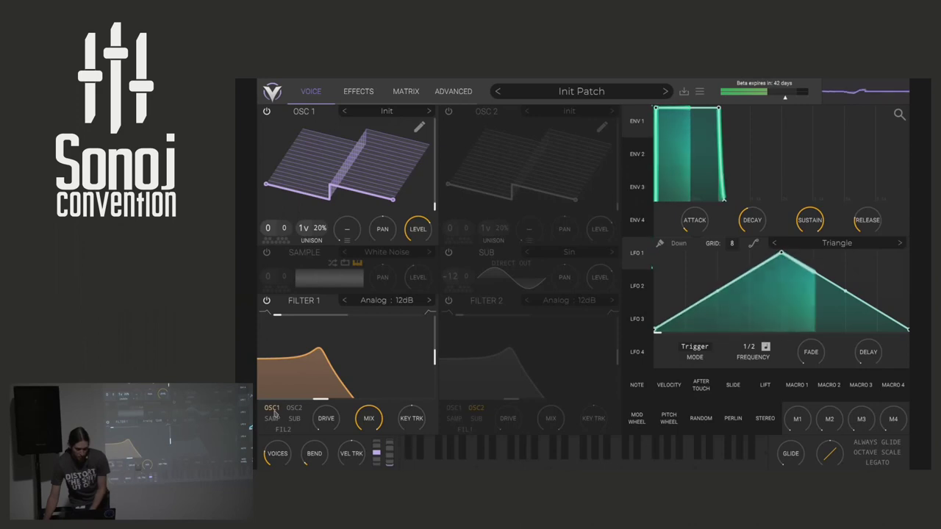
Enable Filter 2 on Osc 1 with its blend moved toward high-pass, and raise the cutoff of both filters
click(449, 300)
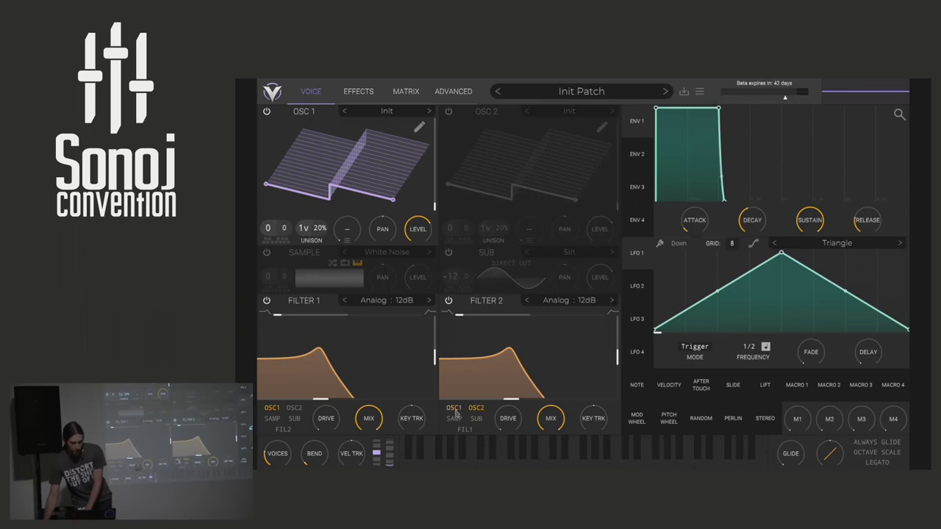
drag(460, 314, 547, 315)
drag(515, 400, 528, 404)
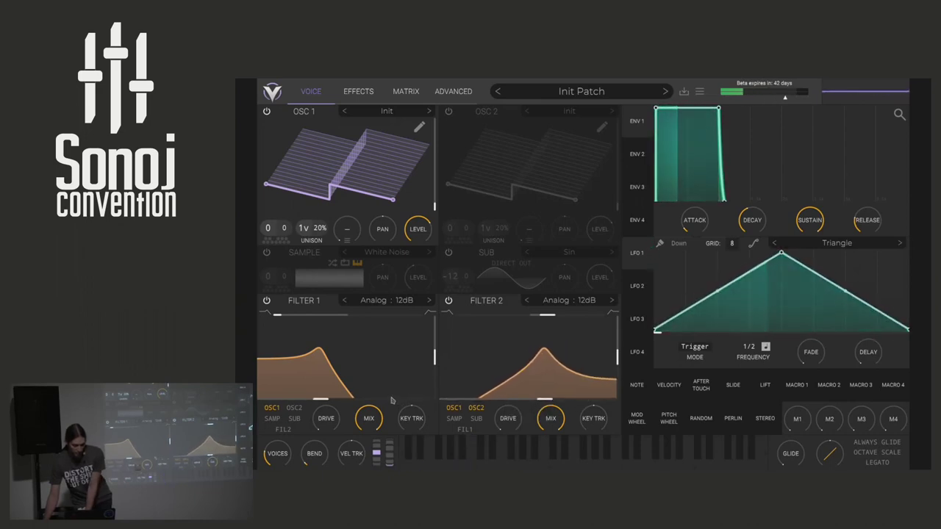
drag(321, 399, 393, 399)
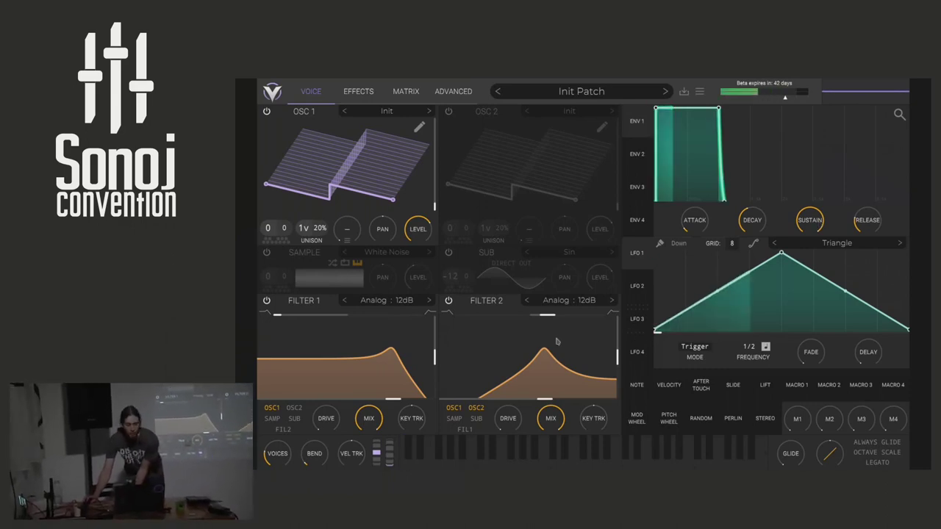
Switch off Filter 2 and lower Filter 1's cutoff moderately
click(448, 300)
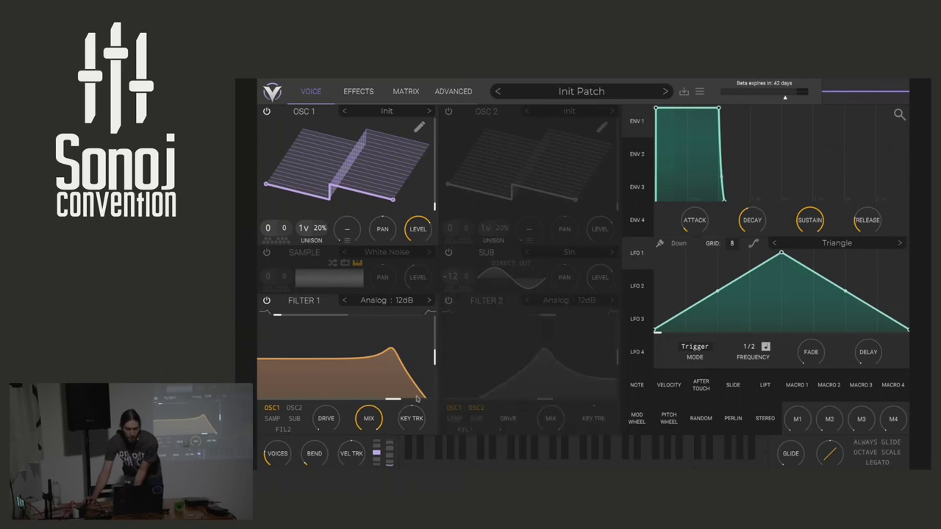
drag(396, 402, 372, 401)
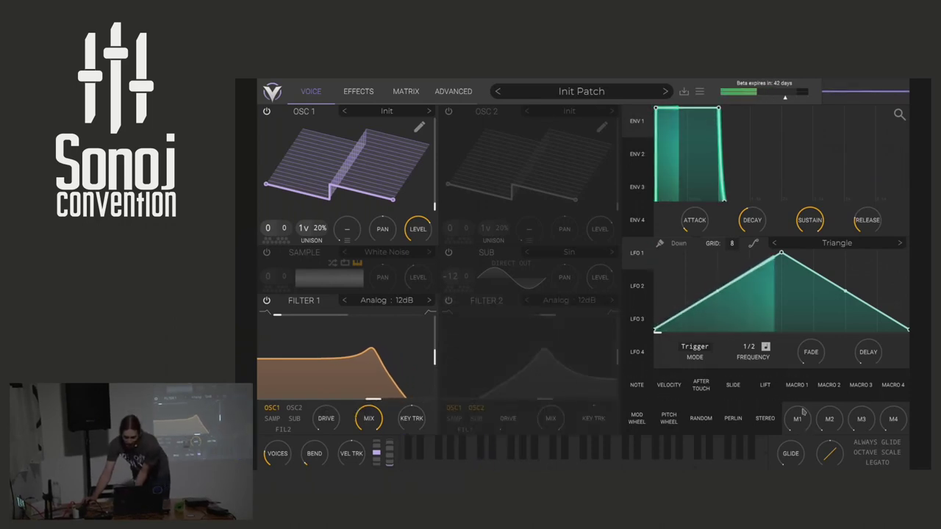
Raise the Glide amount and make Macro 1 modulate Filter 1's cutoff from a lower base cutoff
drag(791, 456, 791, 434)
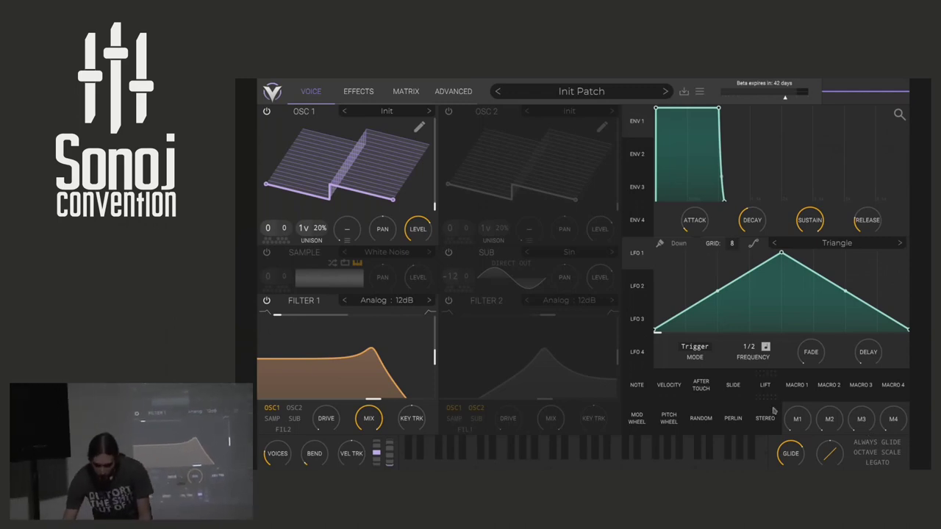
drag(797, 392, 317, 399)
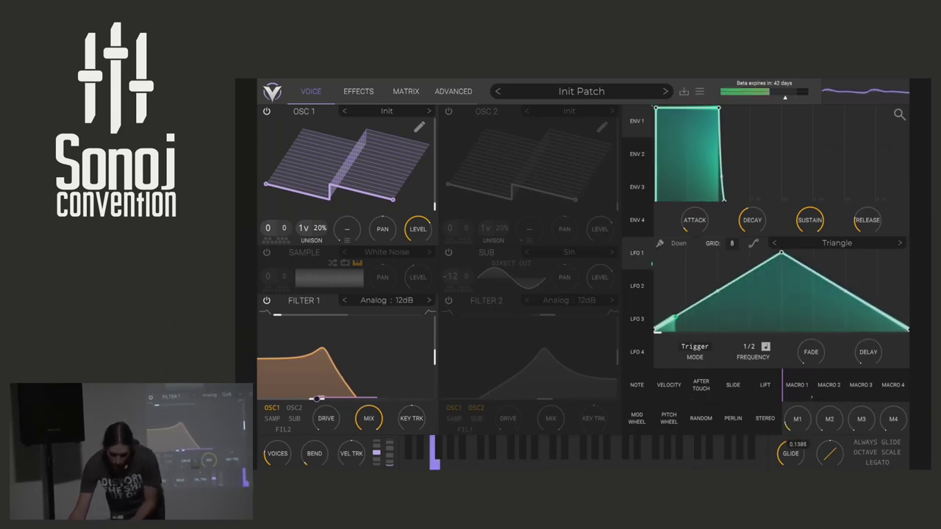
mouse_move(797, 420)
mouse_down()
mouse_move(797, 404)
mouse_move(797, 431)
mouse_up()
drag(315, 399, 290, 399)
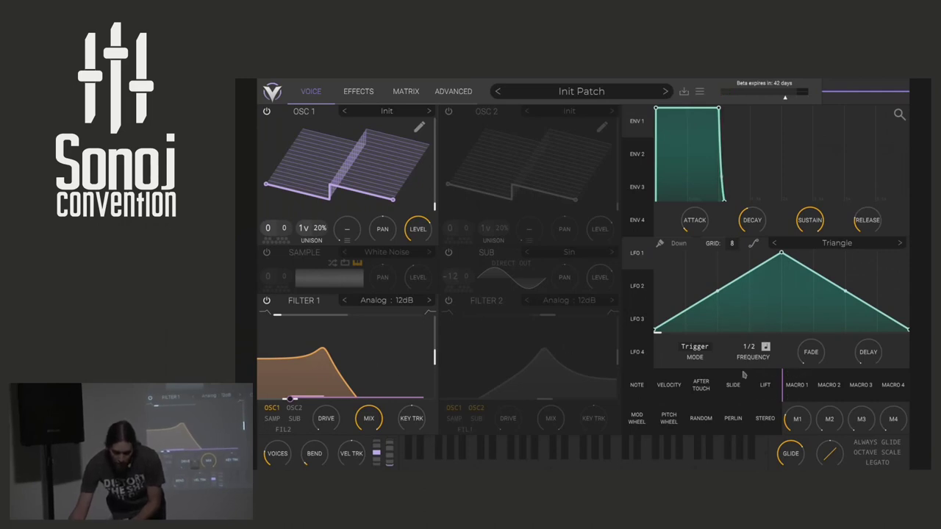
Assign Macro 1 to Filter 1's blend as well, and try the filter between low-pass and high-pass
drag(806, 389, 277, 315)
mouse_move(811, 394)
mouse_down()
mouse_move(811, 369)
mouse_move(811, 412)
mouse_up()
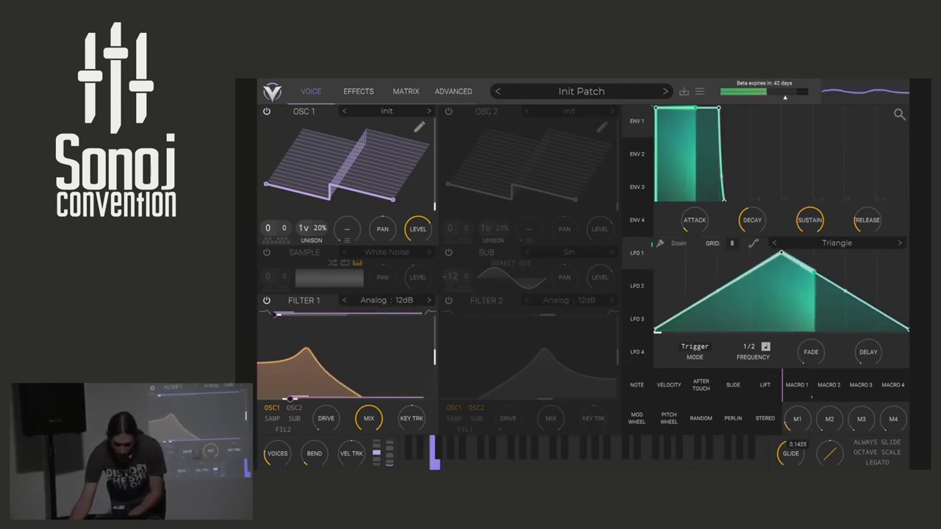
mouse_move(812, 397)
mouse_down()
mouse_move(812, 380)
mouse_move(811, 412)
mouse_up()
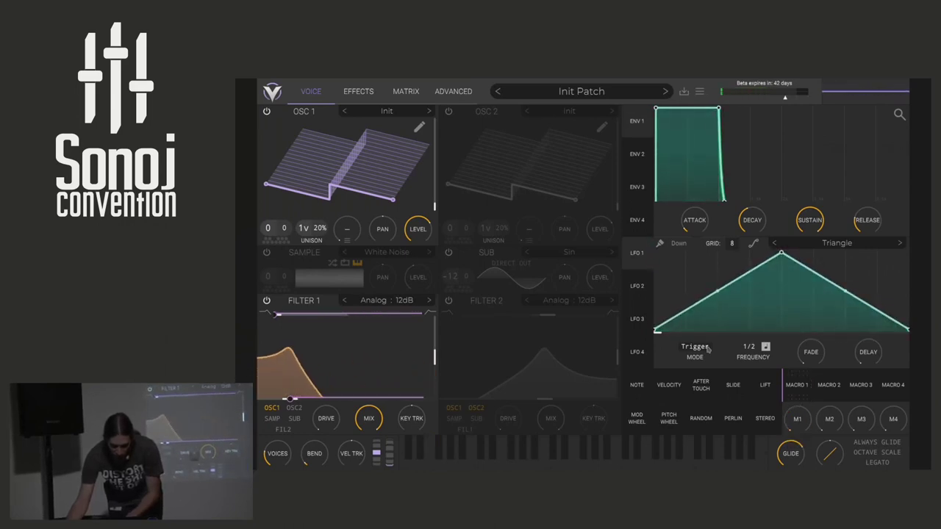
drag(278, 317, 418, 316)
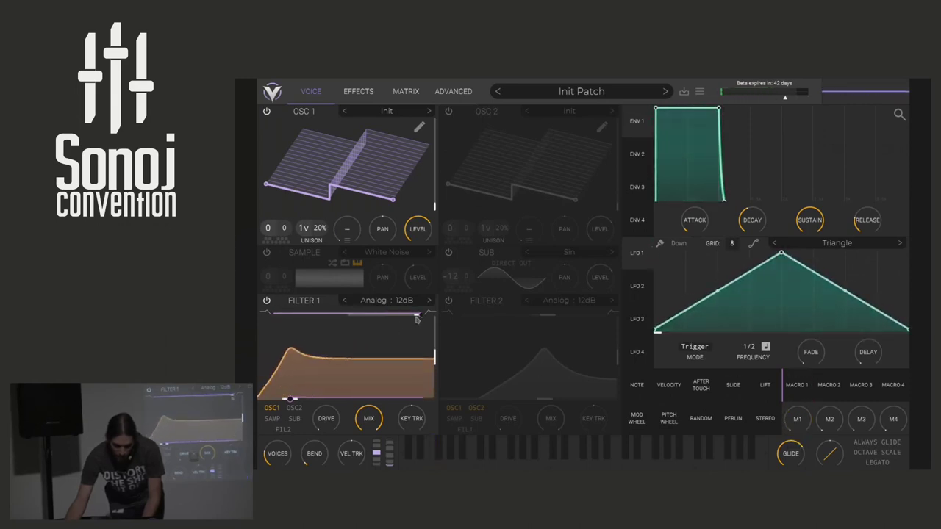
drag(417, 314, 301, 316)
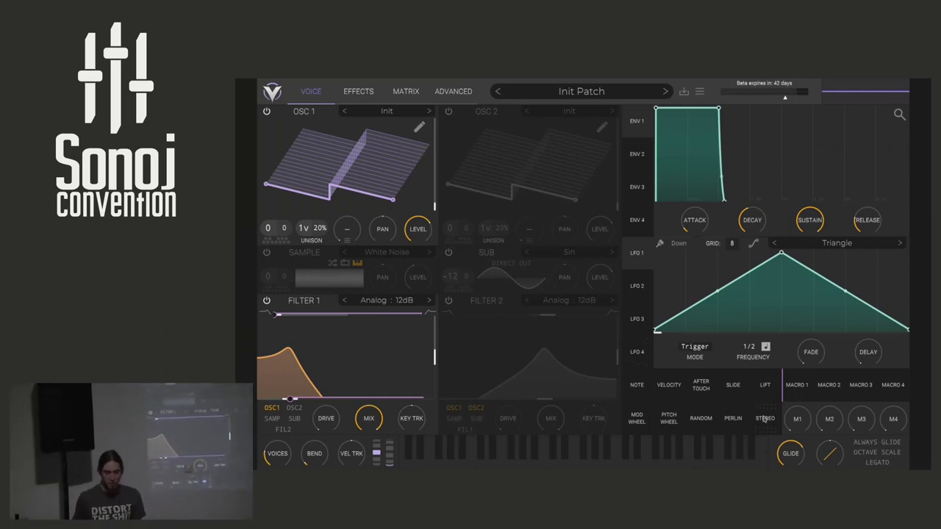
Assign the Stereo modulation source to Osc 1's transpose and switch off Filter 1
drag(765, 418, 263, 228)
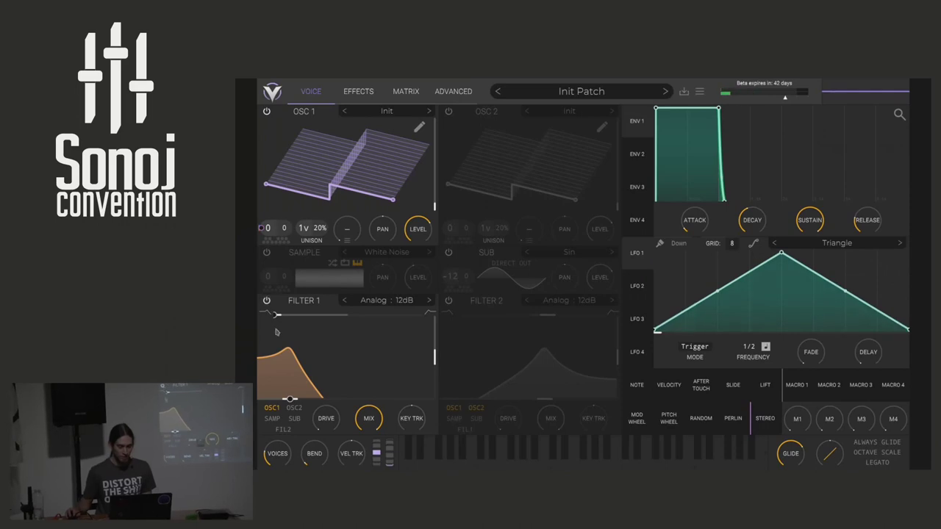
click(266, 300)
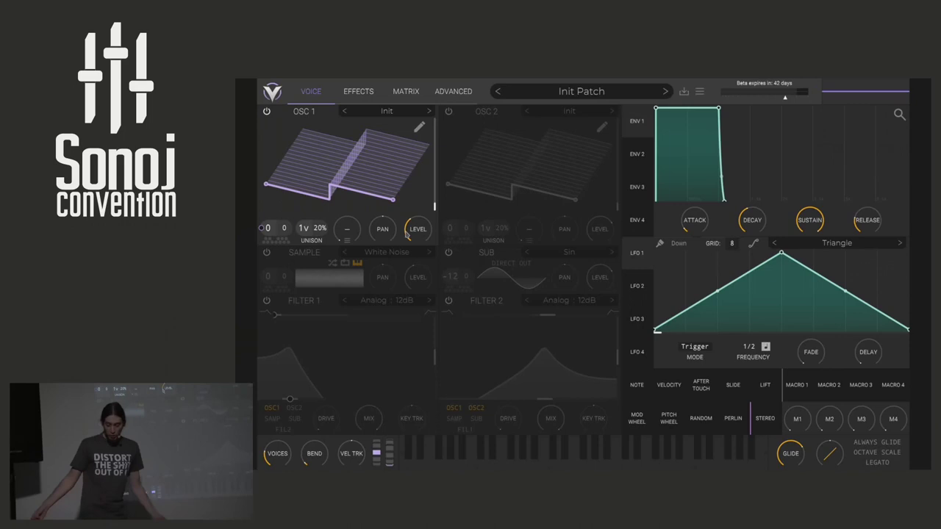
Remove the Stereo modulation from Osc 1's transpose and switch Filter 1 back on
right_click(262, 230)
click(288, 289)
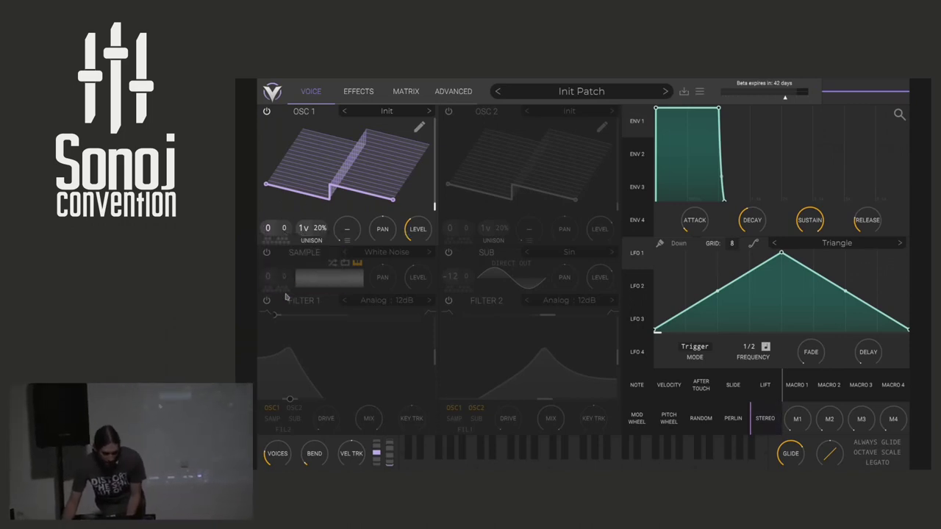
click(268, 301)
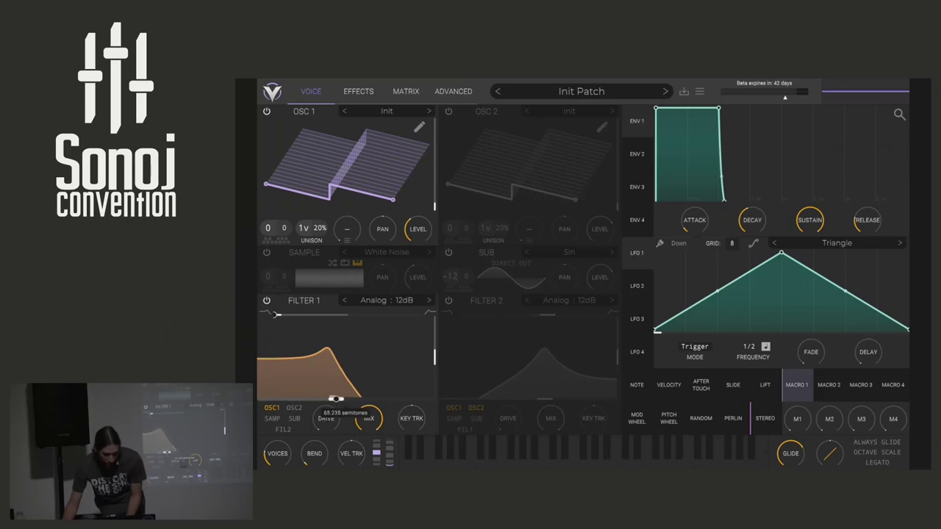
Assign the Stereo source to Filter 1's cutoff and sweep the cutoff down and back up
drag(761, 421, 353, 396)
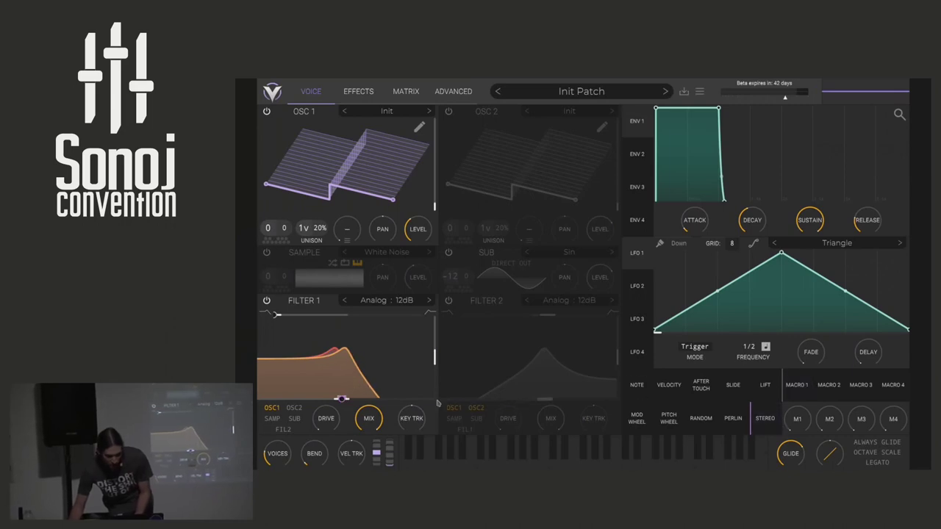
drag(342, 398, 316, 398)
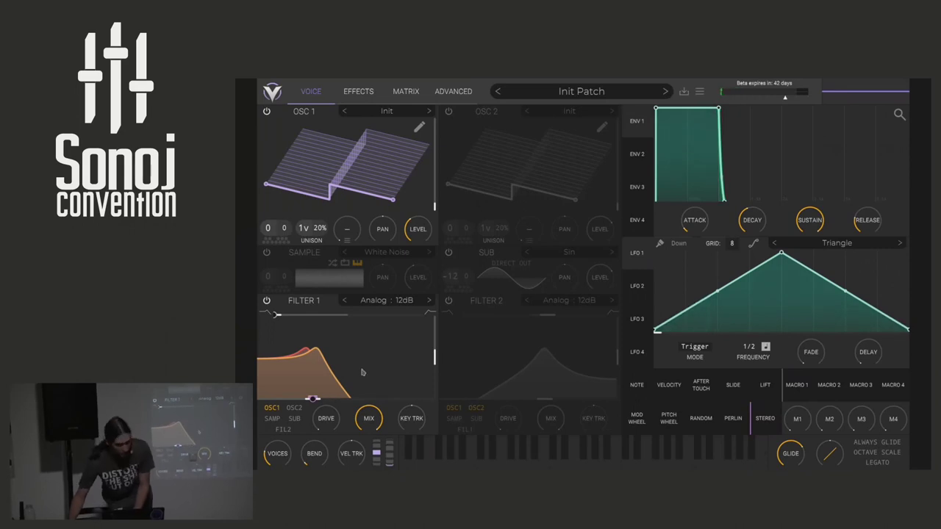
drag(316, 397, 349, 401)
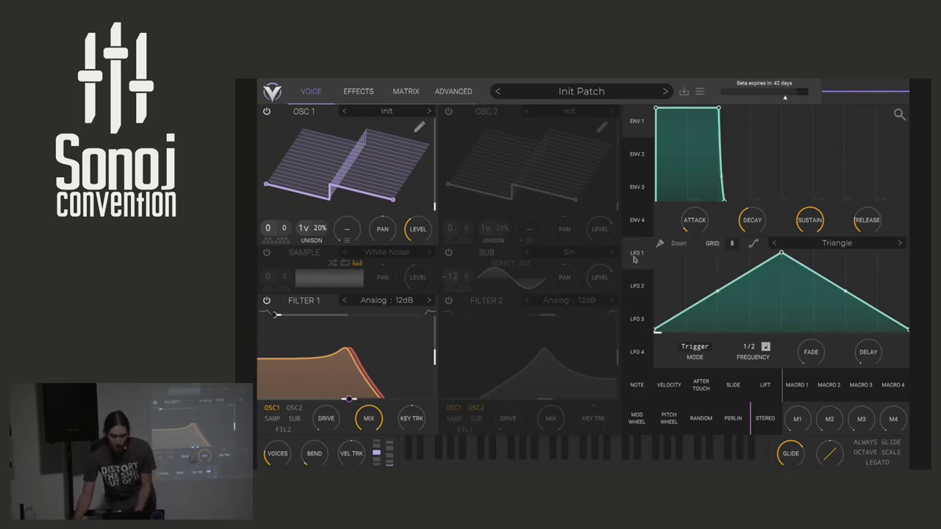
Disconnect all modulations from Filter 1's cutoff and play a note on the on-screen keyboard
right_click(349, 401)
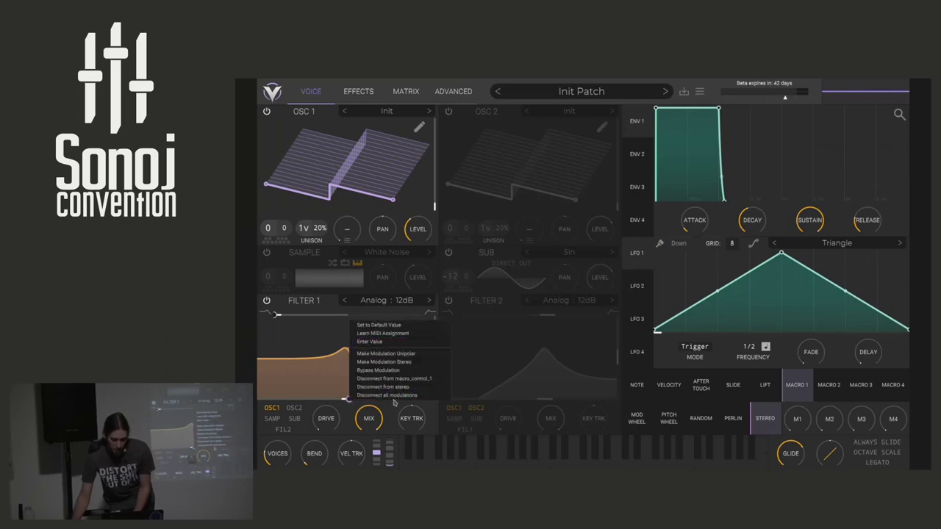
click(393, 397)
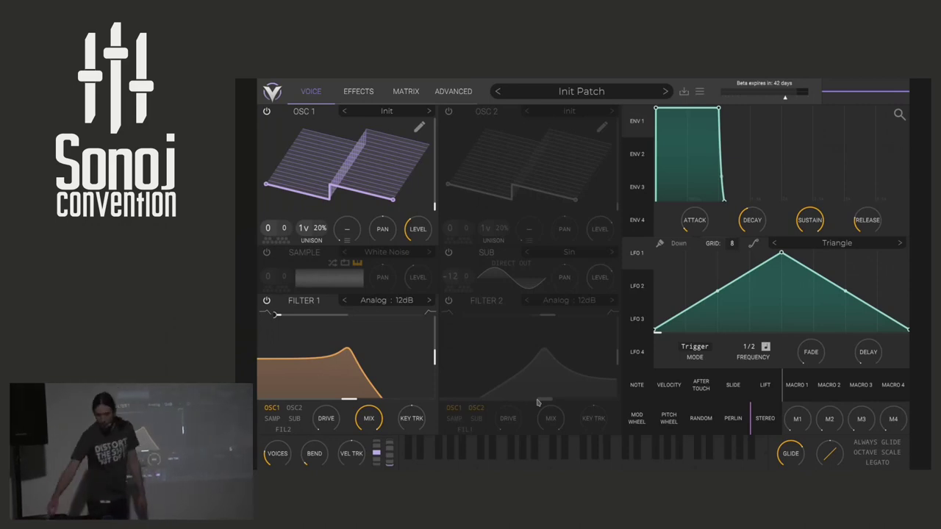
click(485, 458)
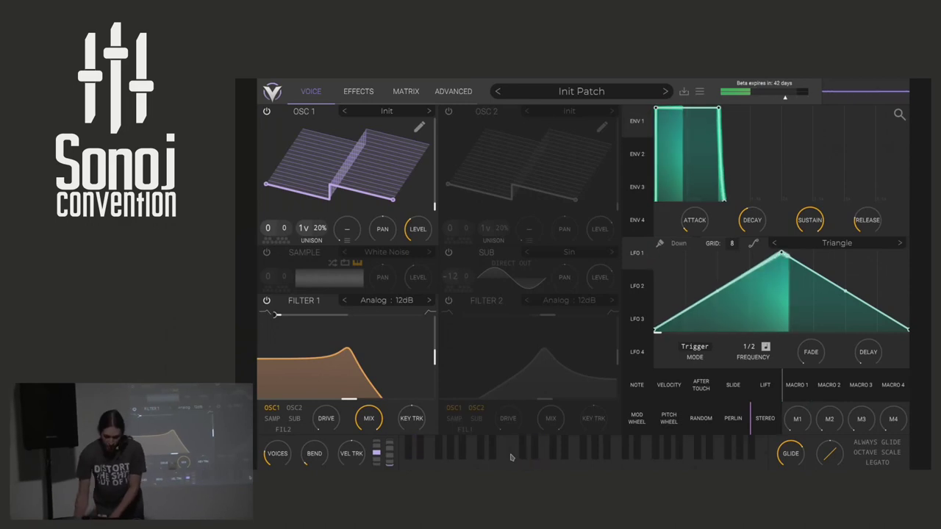
Lower the number of polyphony voices and try out the pitch bend range setting
mouse_move(278, 453)
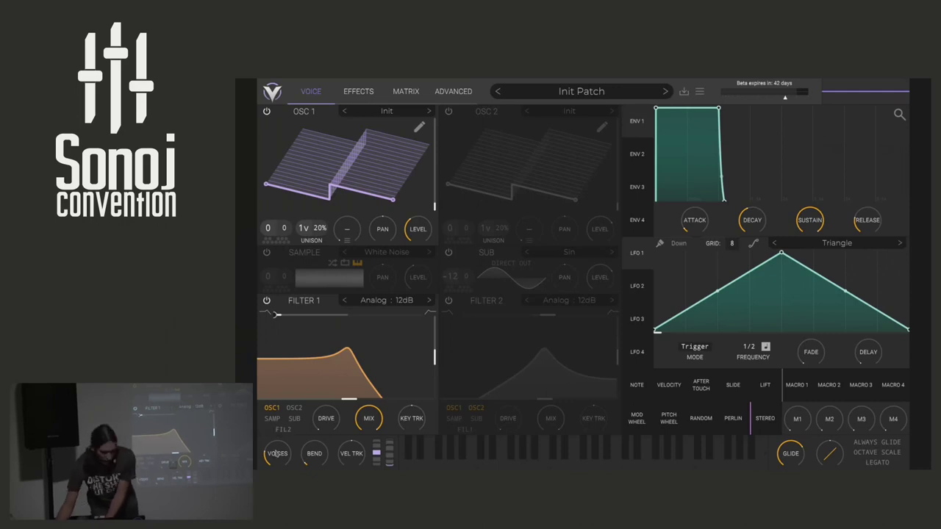
scroll(277, 453, down, 1)
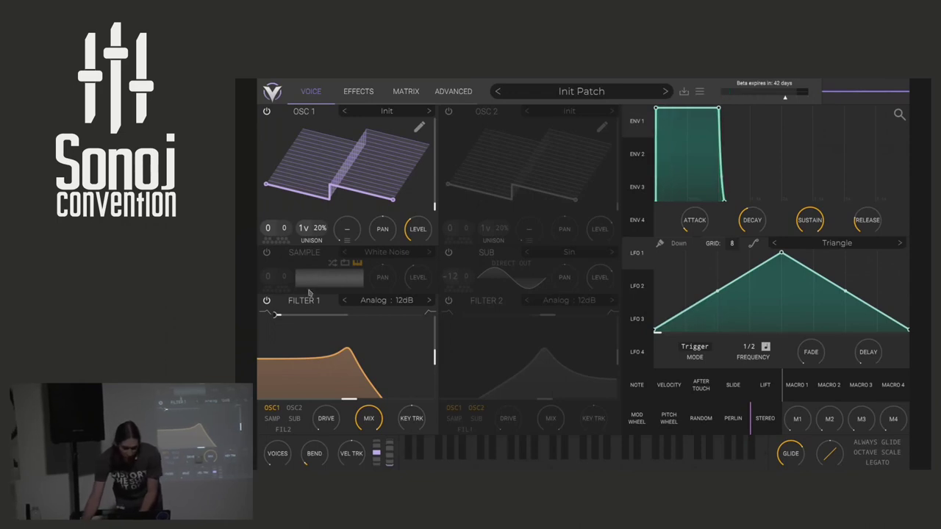
mouse_move(324, 464)
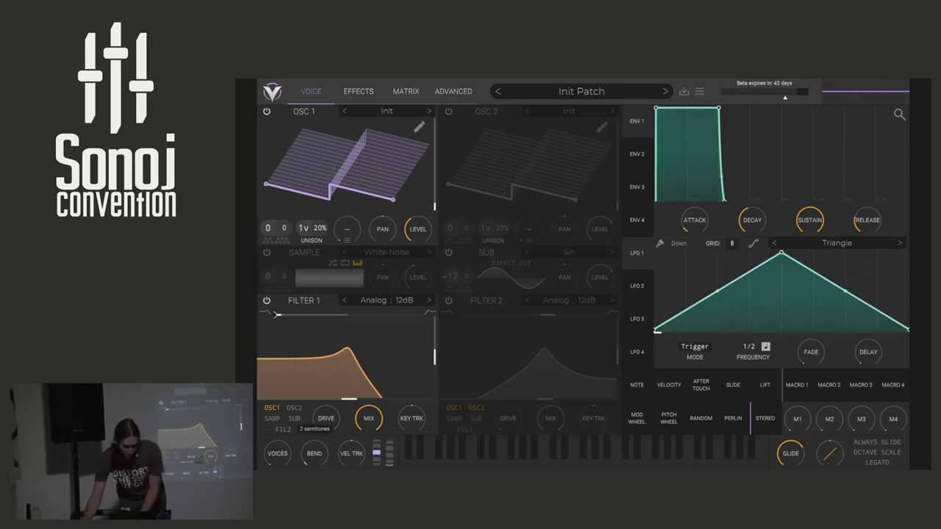
click(318, 454)
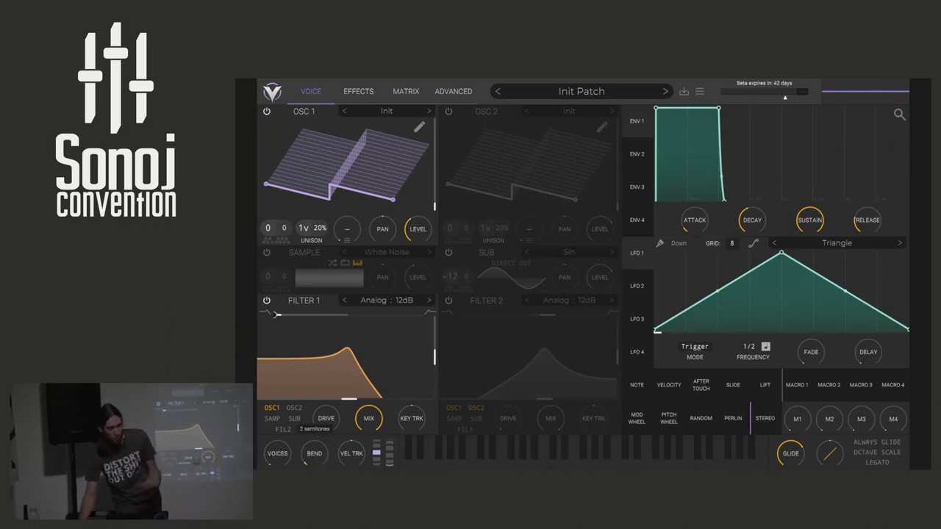
mouse_move(314, 453)
mouse_down()
mouse_move(314, 434)
mouse_move(314, 462)
mouse_up()
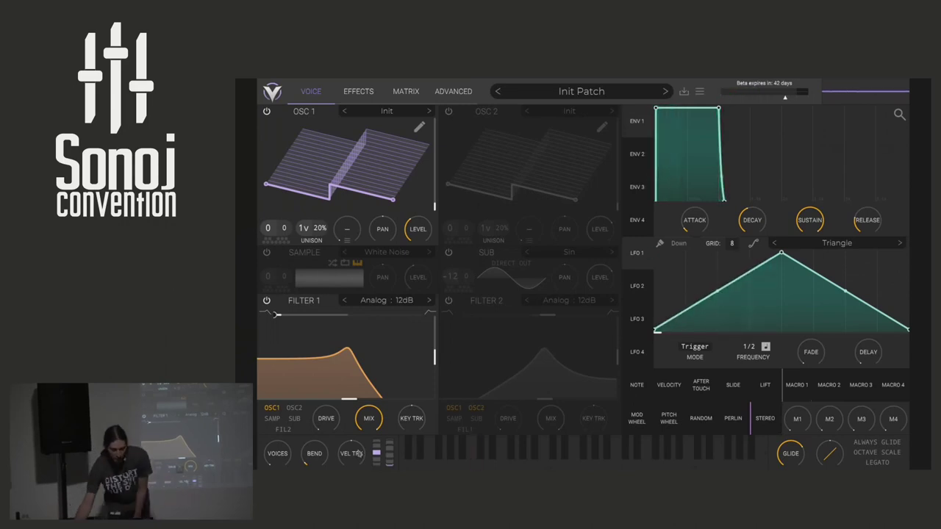
Raise the velocity tracking amount
drag(353, 450, 360, 461)
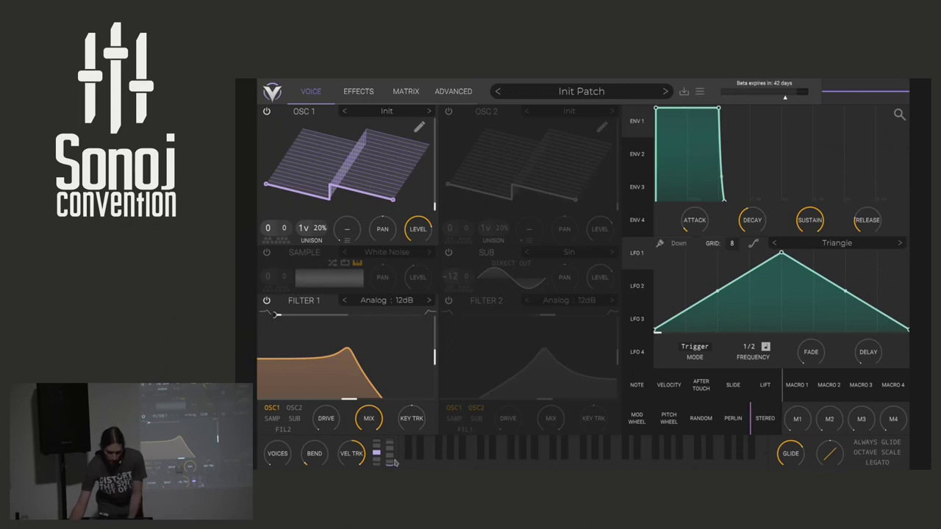
mouse_move(378, 453)
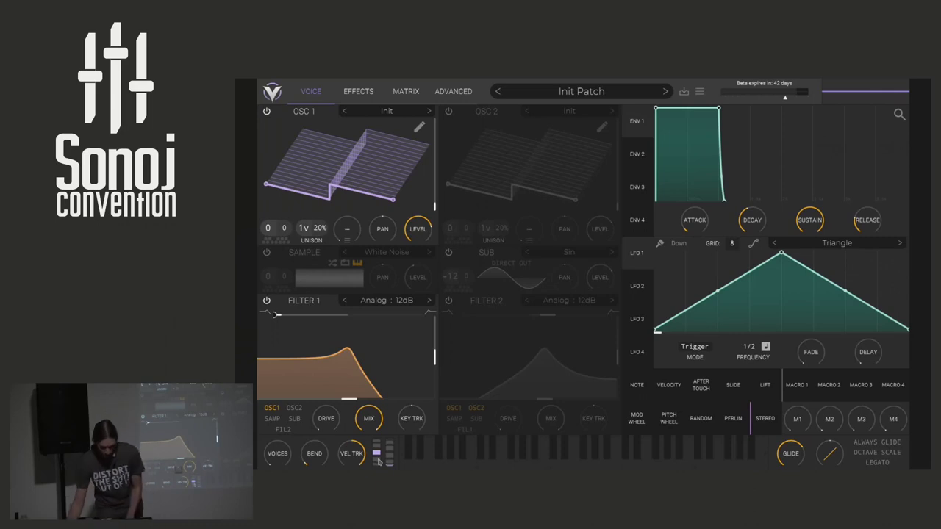
Check the active MIDI inputs in the synth's settings and test a note on the on-screen keyboard
click(274, 92)
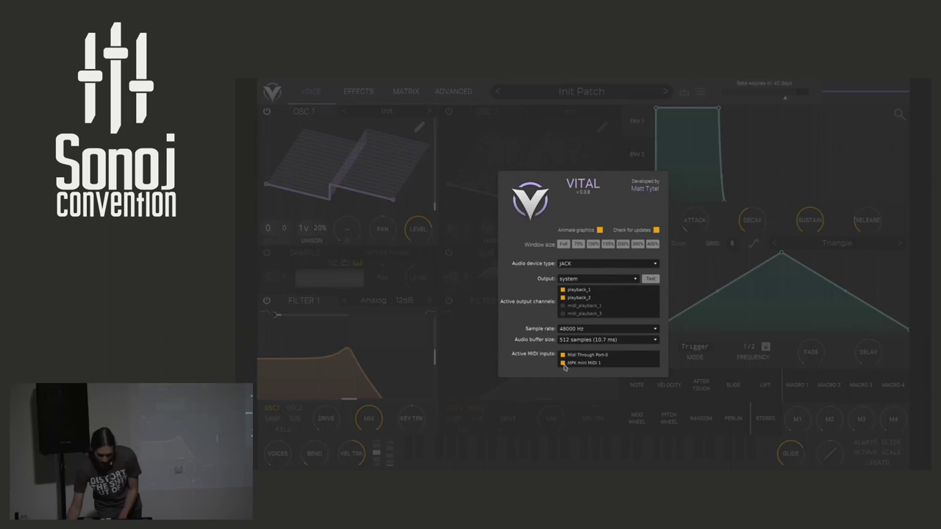
click(601, 153)
click(528, 450)
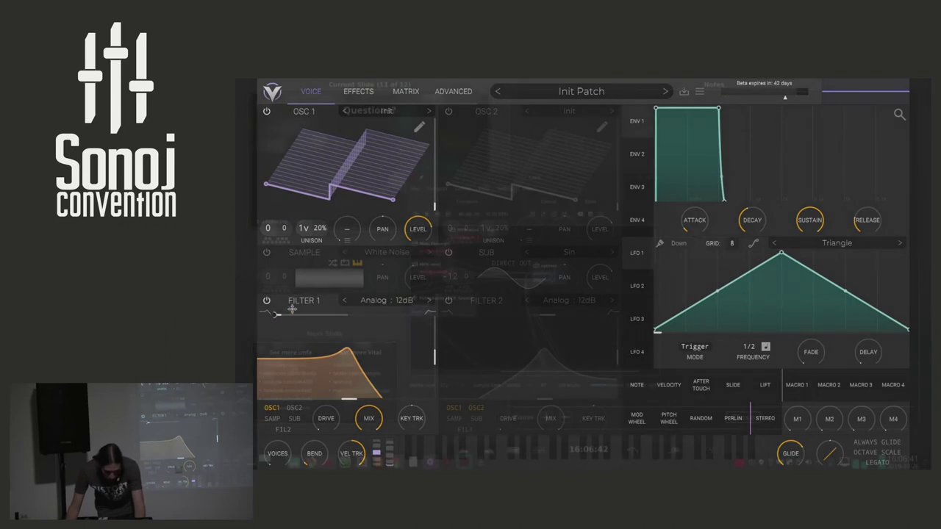
Switch the synthesizer window to fullscreen
right_click(409, 184)
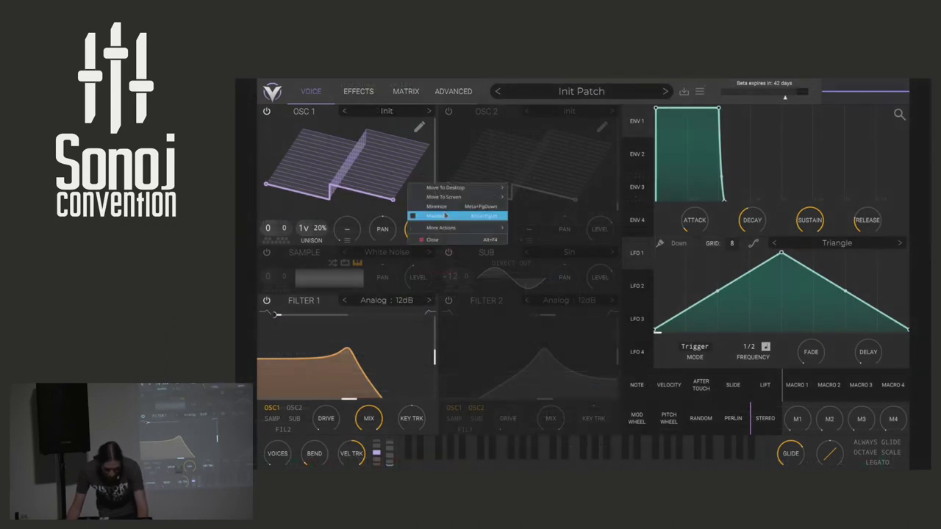
mouse_move(470, 228)
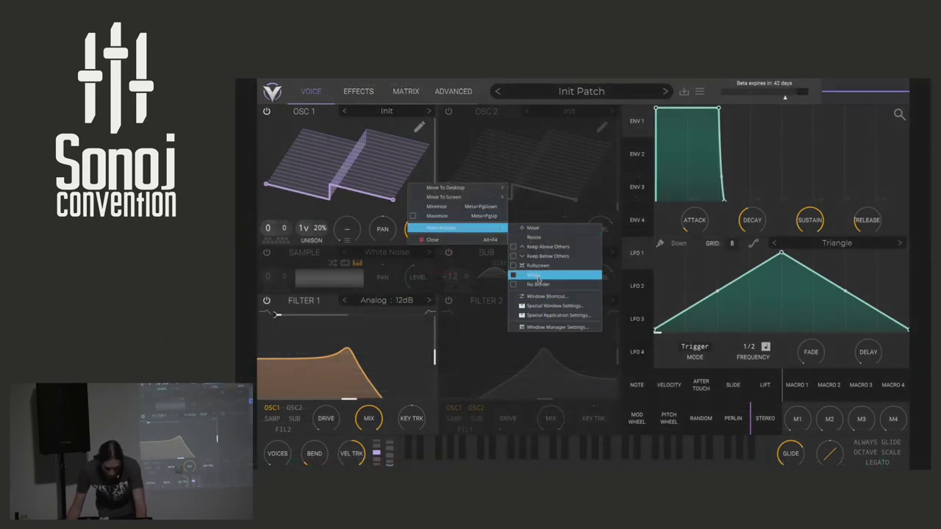
click(539, 267)
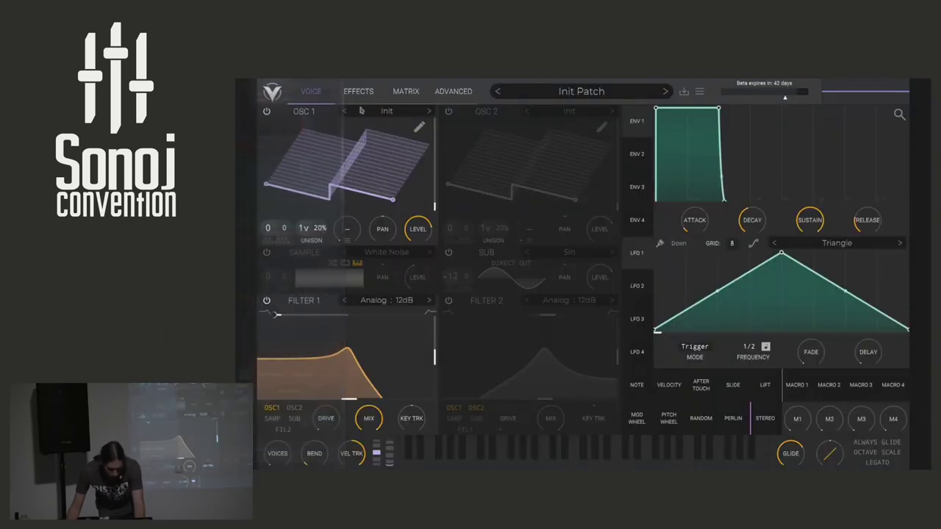
Activate the MPK mini MIDI 1 input in the synth's settings and close them
click(273, 95)
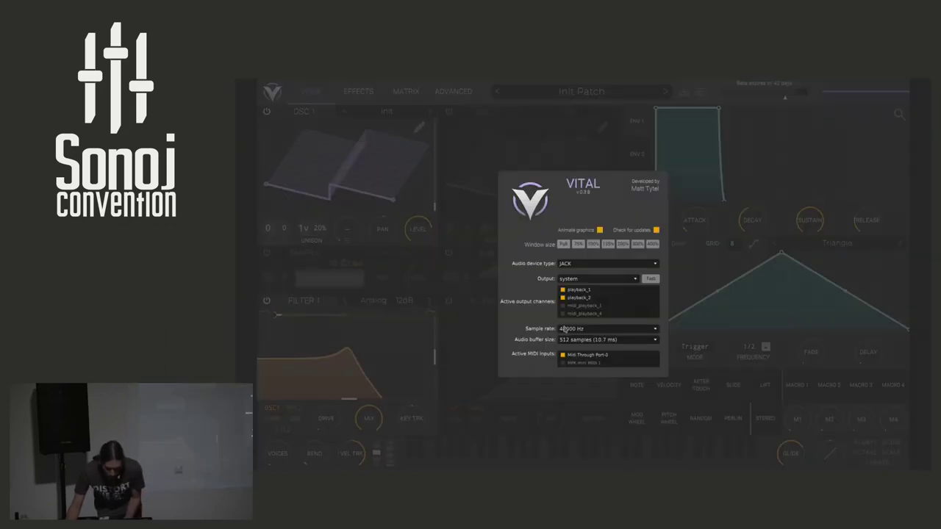
click(563, 364)
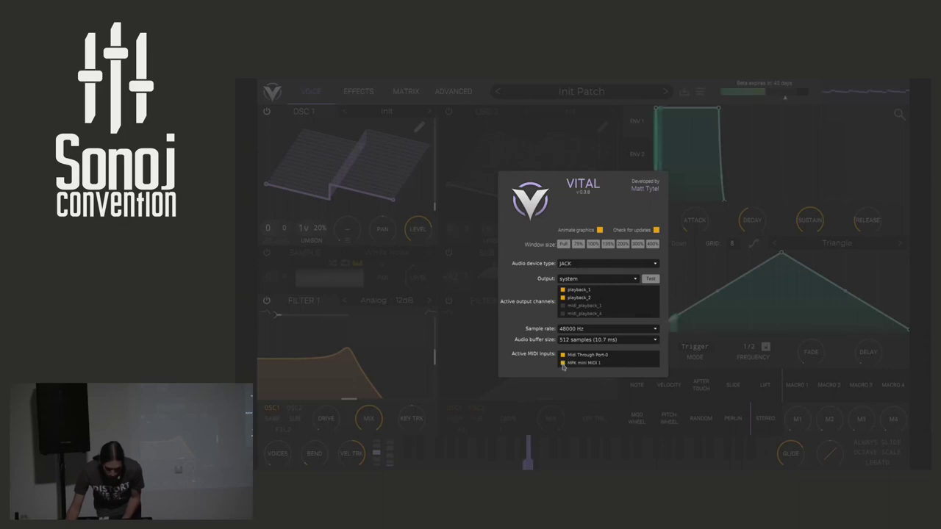
click(590, 149)
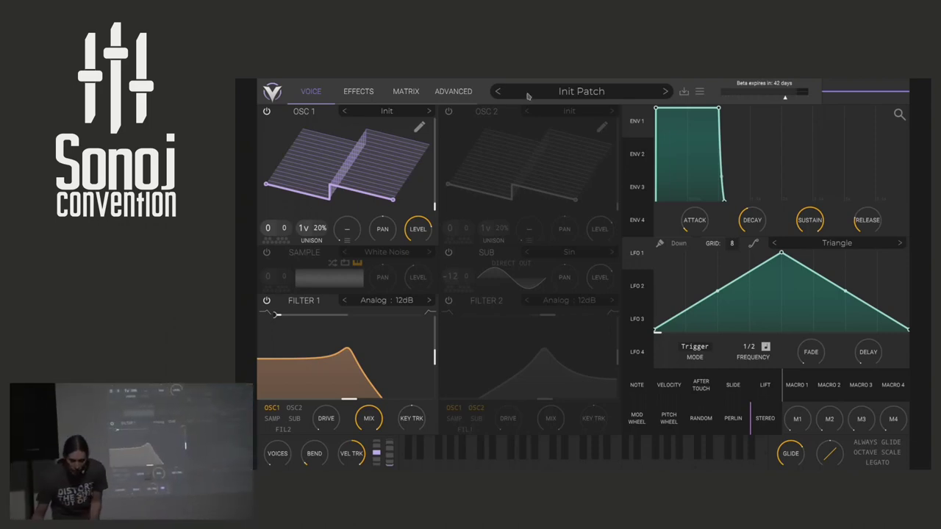
Shape Env 1 with zero sustain and a longer decay, and try the velocity tracking
drag(719, 108, 738, 206)
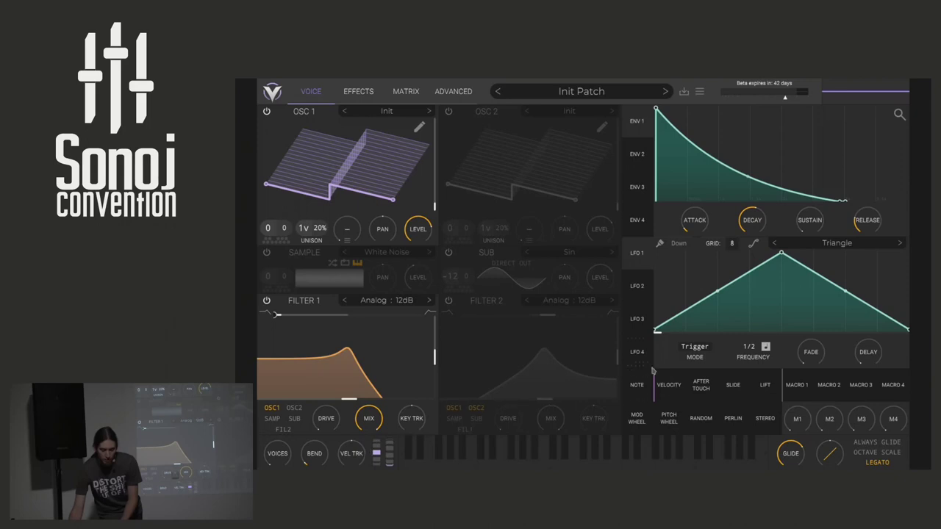
drag(358, 460, 352, 449)
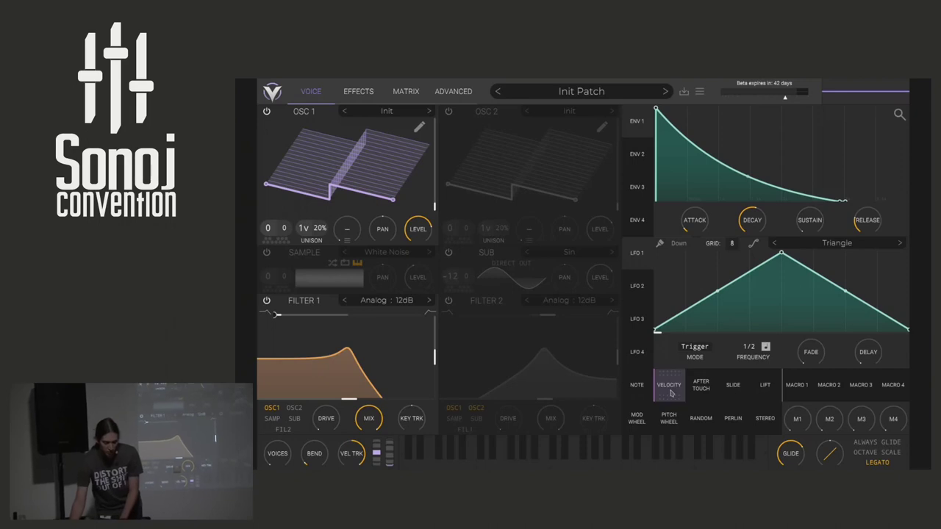
Try Velocity as a modulation source for Filter 1's cutoff and disconnect it again
drag(669, 385, 327, 398)
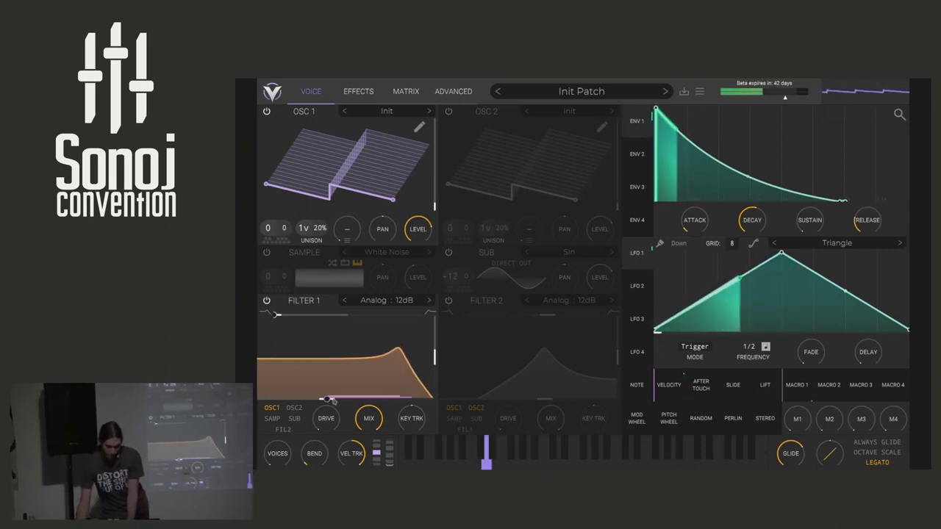
mouse_move(673, 389)
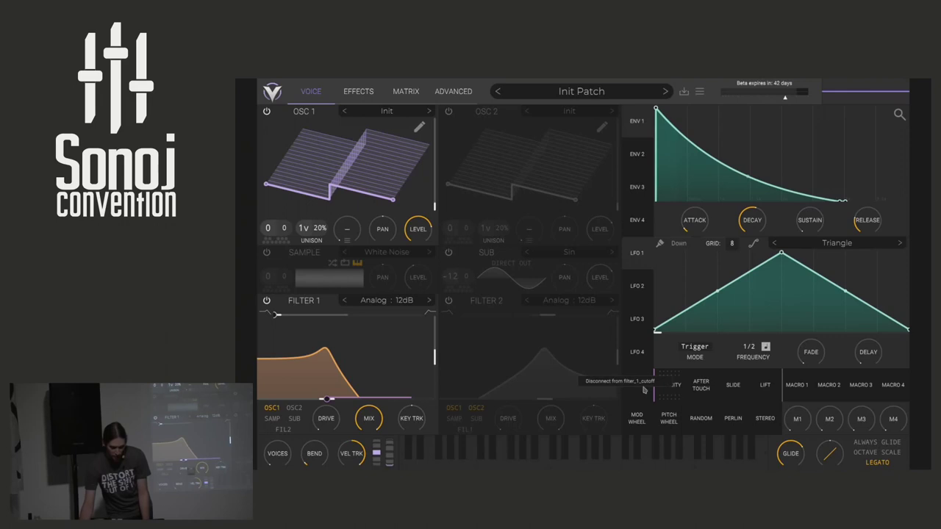
click(645, 384)
Assign Env 2 to a lowered Filter 1 cutoff and set Env 2's sustain to zero
click(640, 163)
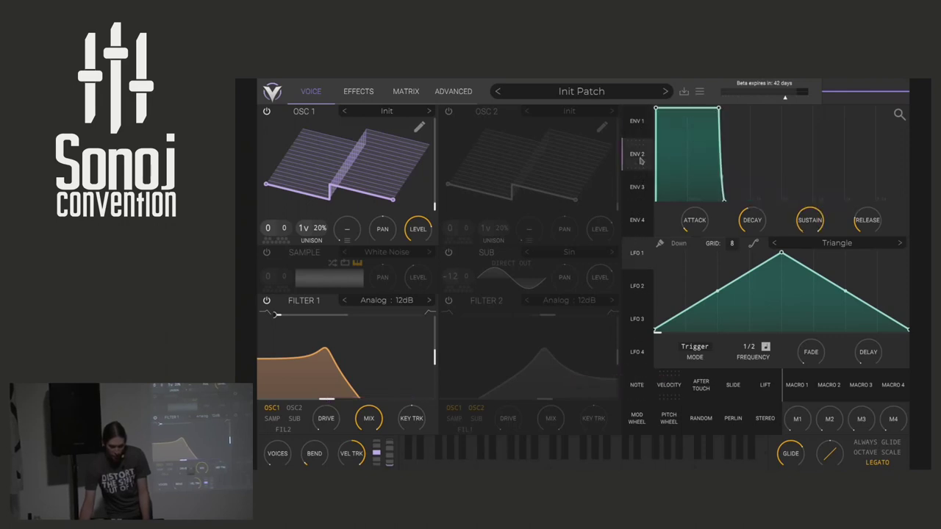
drag(326, 399, 292, 399)
drag(808, 237, 809, 247)
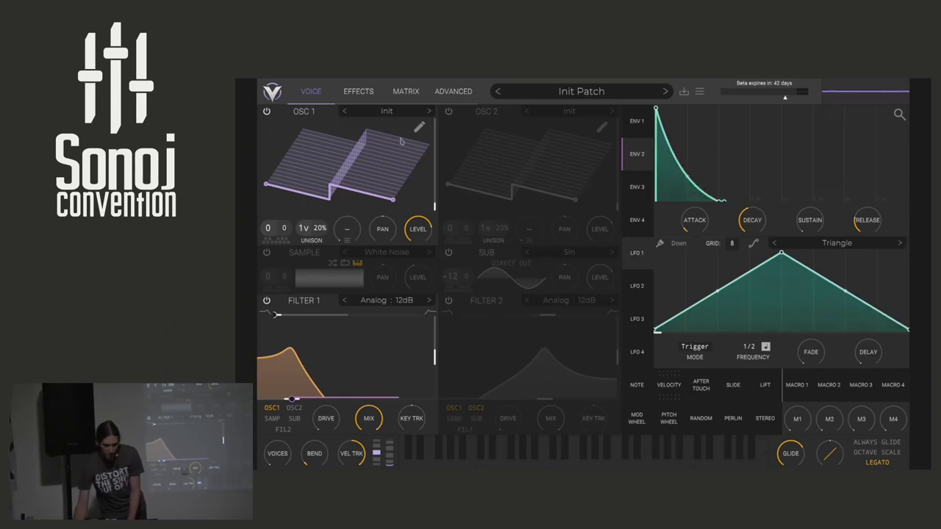
In the modulation matrix view, try Macro 1 on LFO 1's frequency and disconnect all of Macro 1's modulations
click(406, 92)
scroll(321, 226, down, 6)
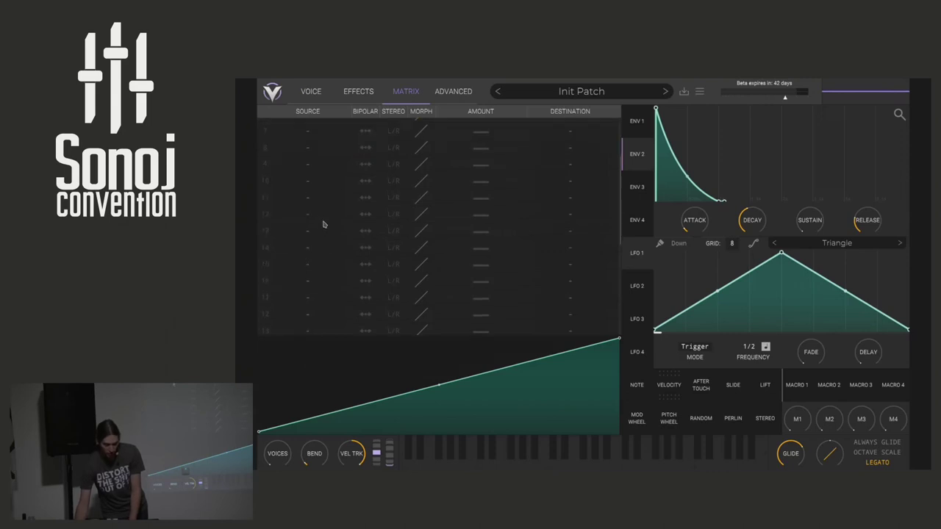
scroll(326, 243, up, 6)
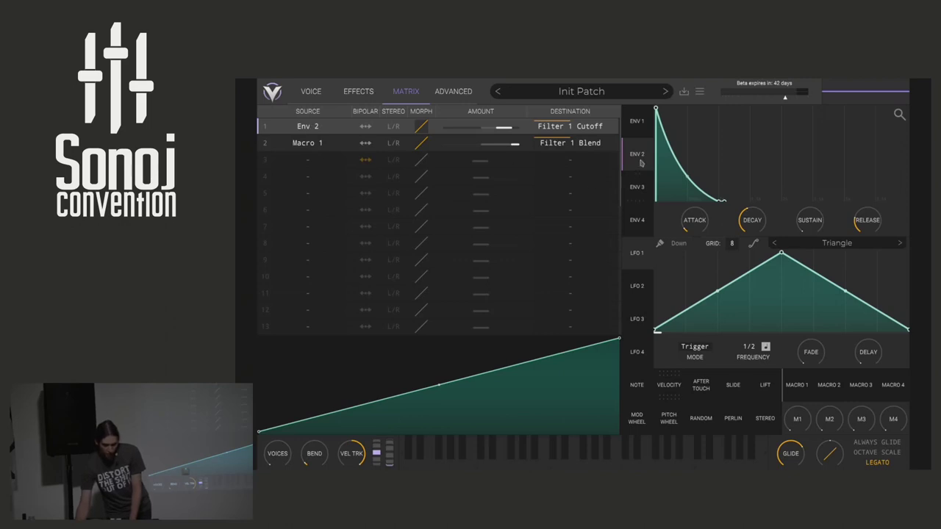
drag(806, 395, 748, 350)
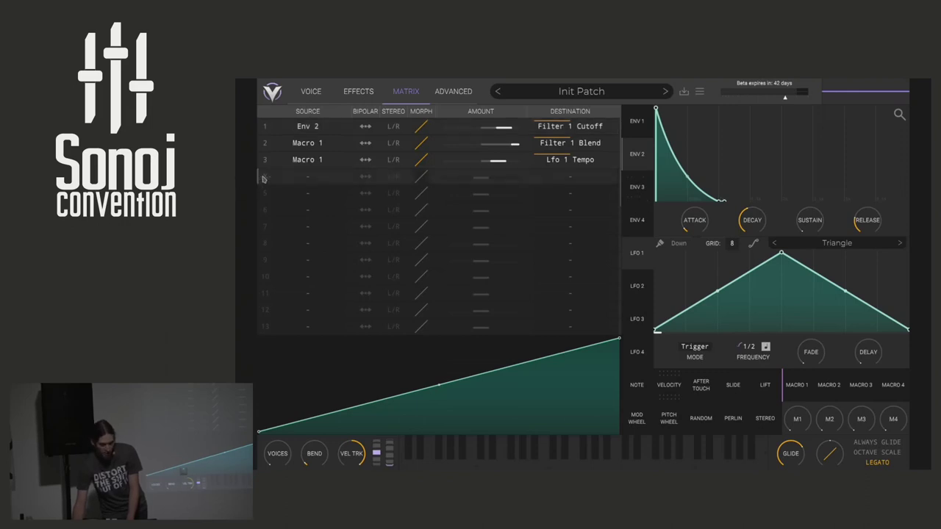
right_click(795, 391)
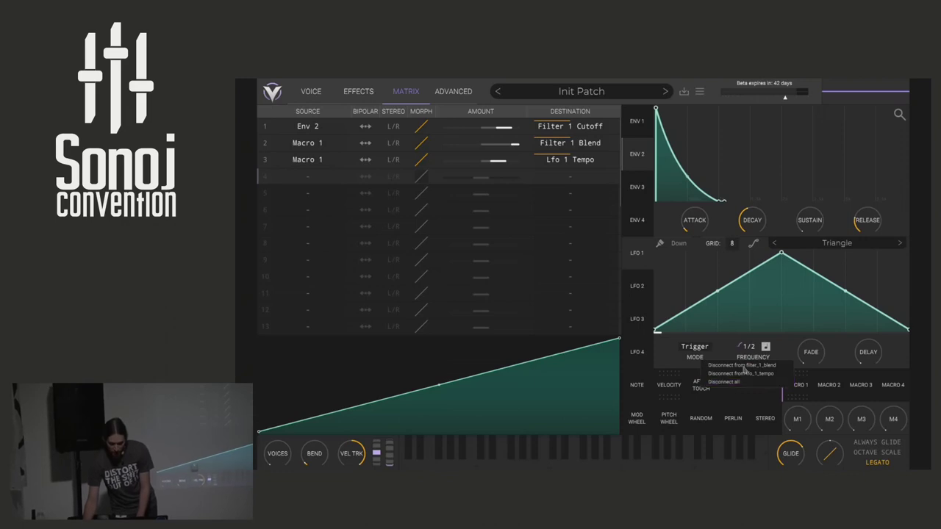
click(737, 381)
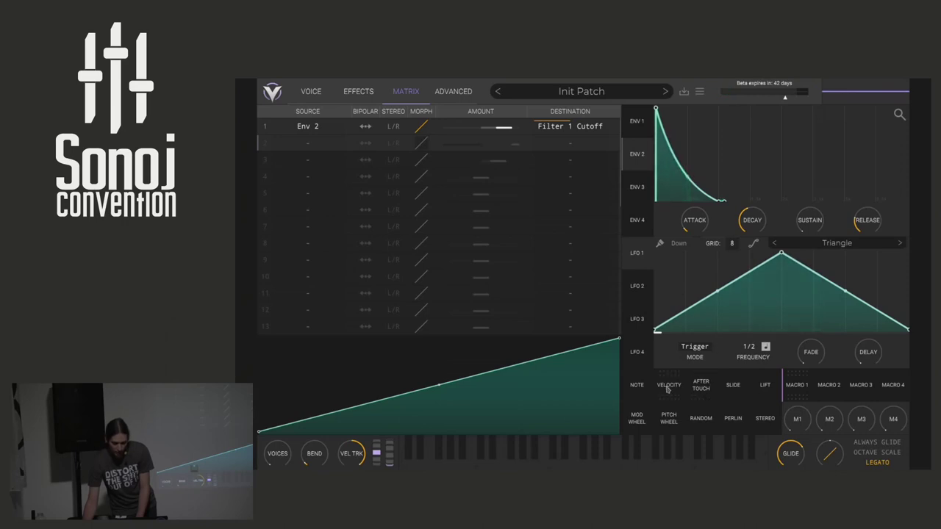
Assign Velocity to the amount of the Env 2 to Filter 1 Cutoff modulation and reduce that base amount
drag(670, 390, 502, 127)
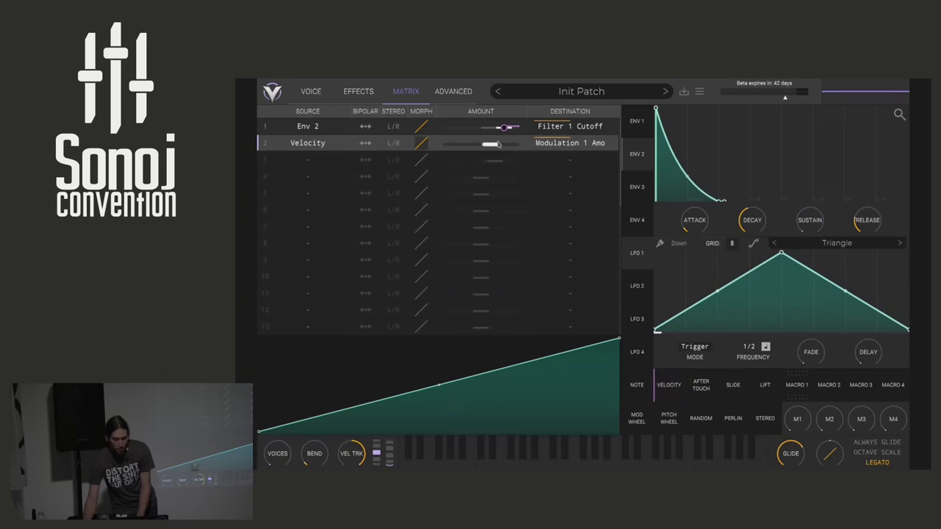
drag(499, 130, 489, 130)
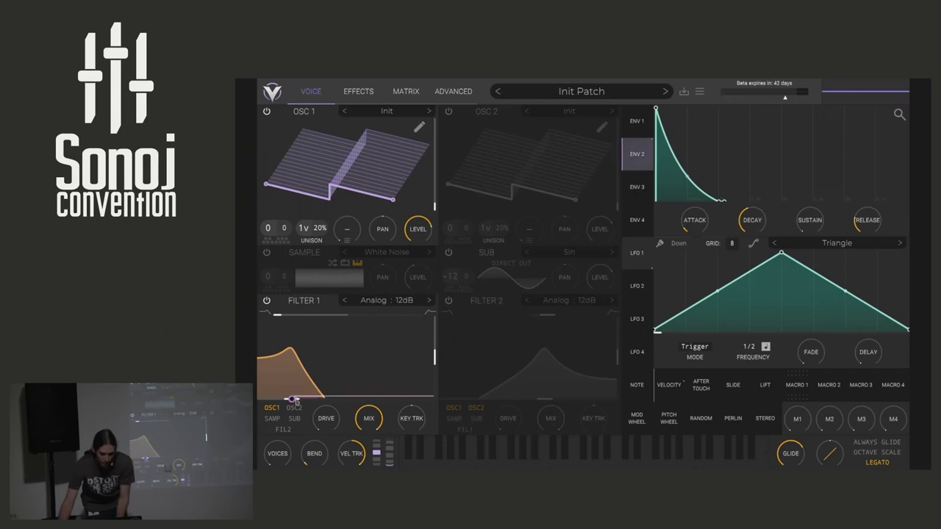
Fine-tune the amount of Velocity acting on the Env 2 cutoff modulation and return to the Voice page
click(369, 91)
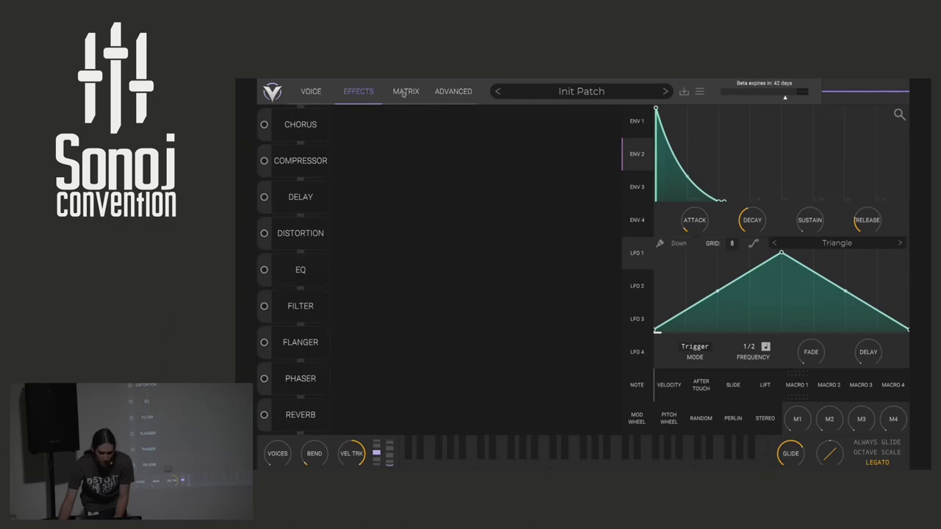
click(403, 92)
drag(511, 144, 494, 150)
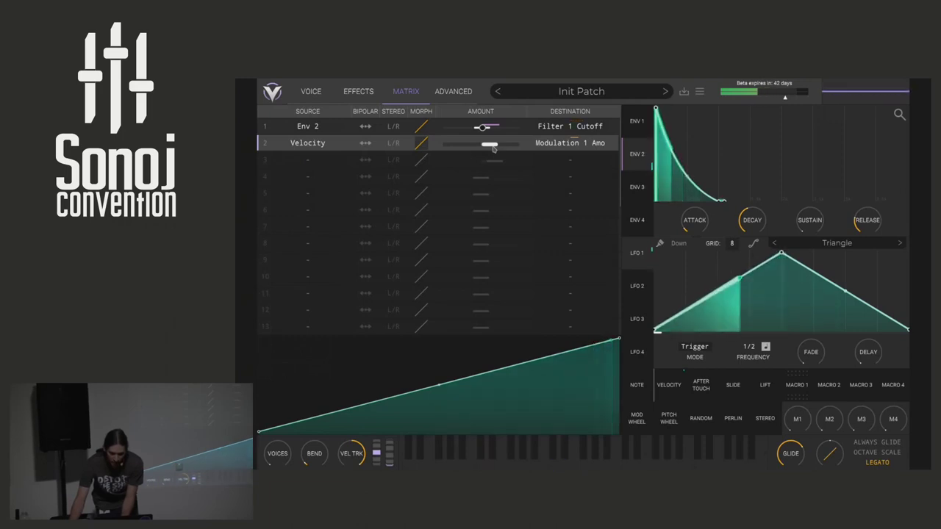
drag(494, 149, 498, 149)
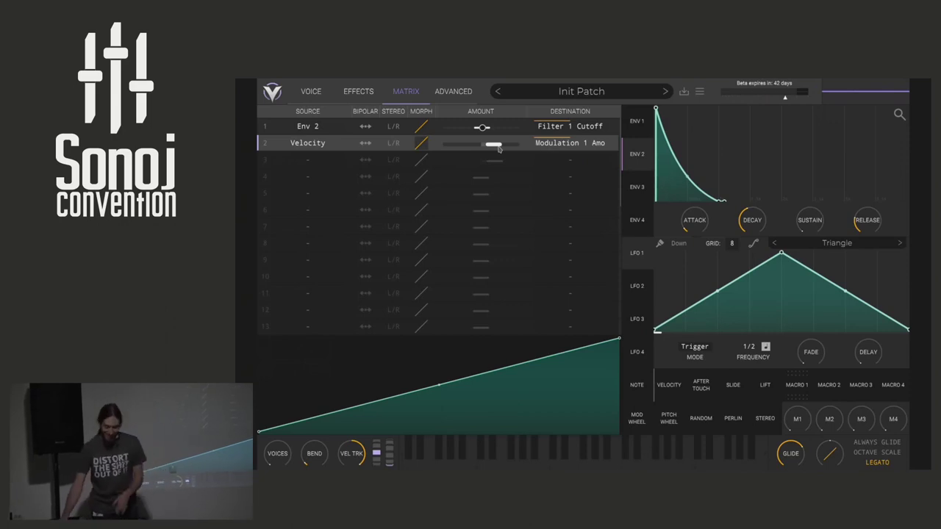
click(312, 91)
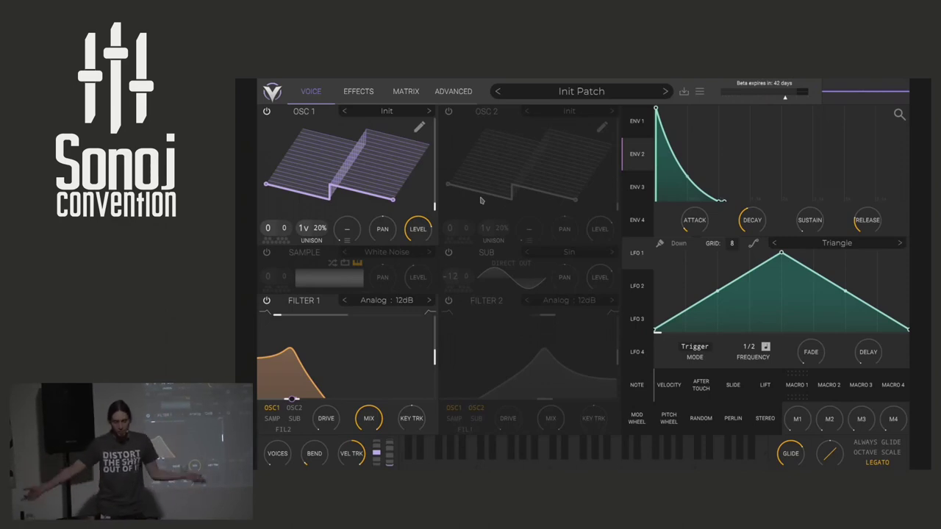
Review the modulation matrix, switch to the effects page and enable the Chorus
click(406, 94)
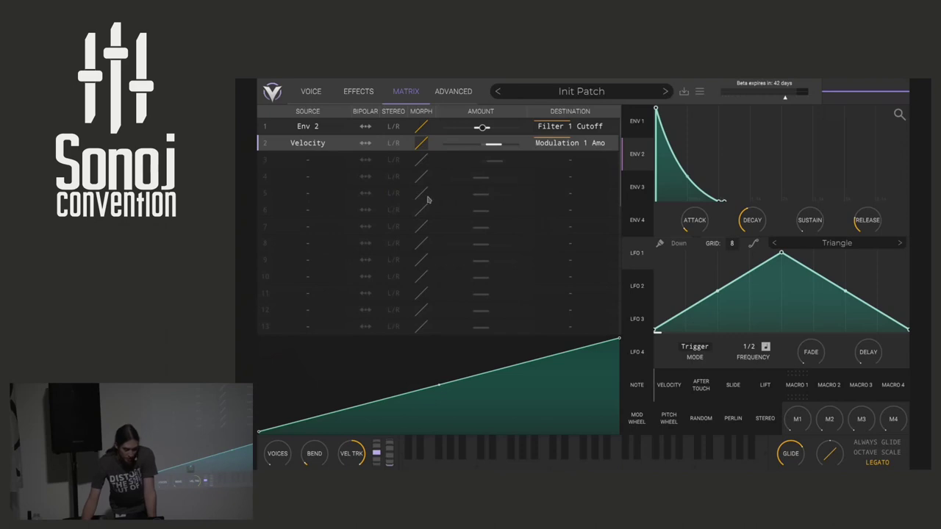
click(360, 93)
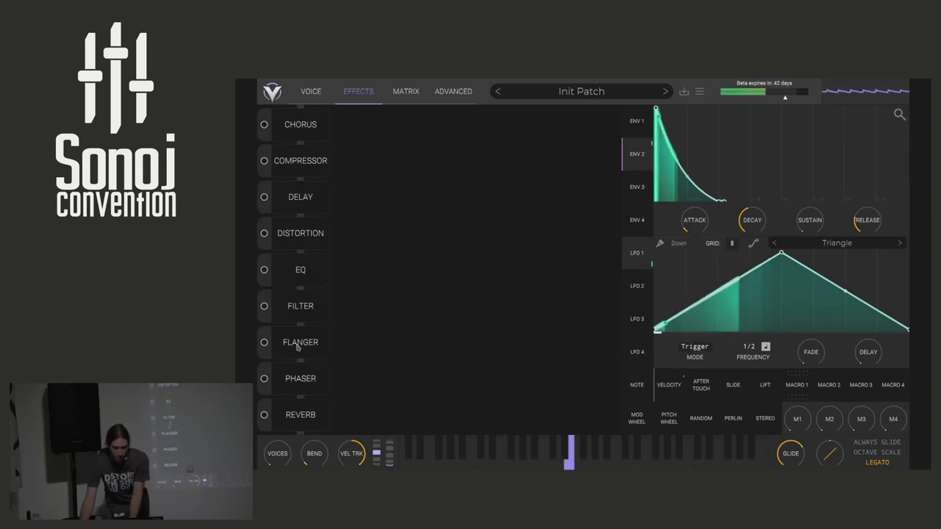
click(264, 125)
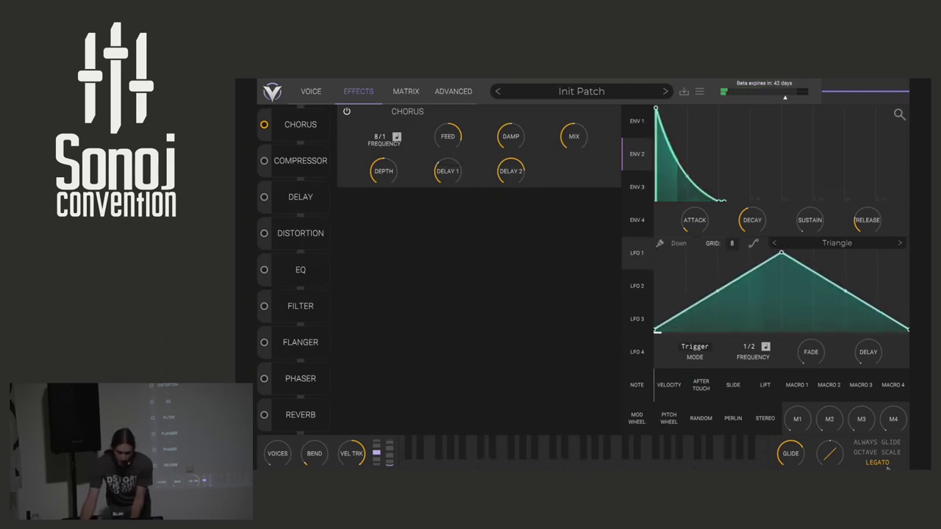
Enable the Compressor effect, try shorter attack and release settings, and bypass it
click(261, 161)
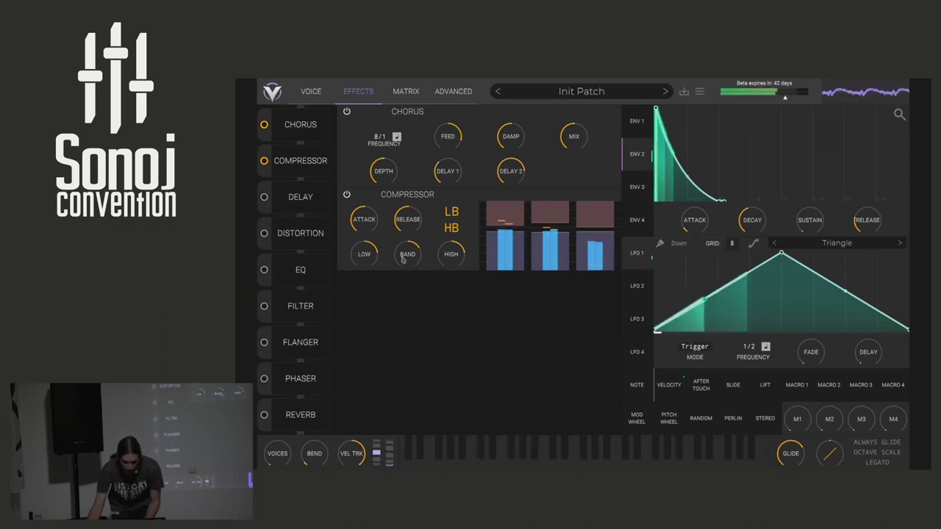
mouse_move(364, 253)
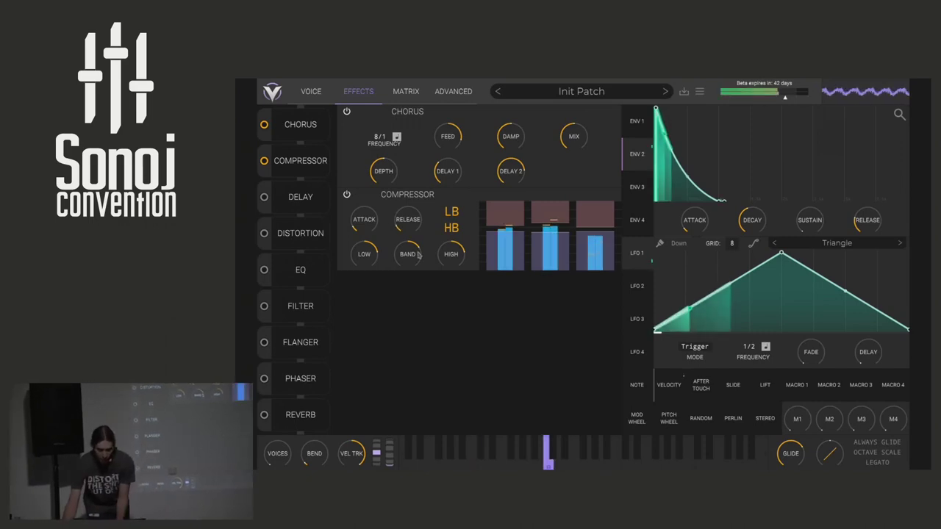
click(347, 194)
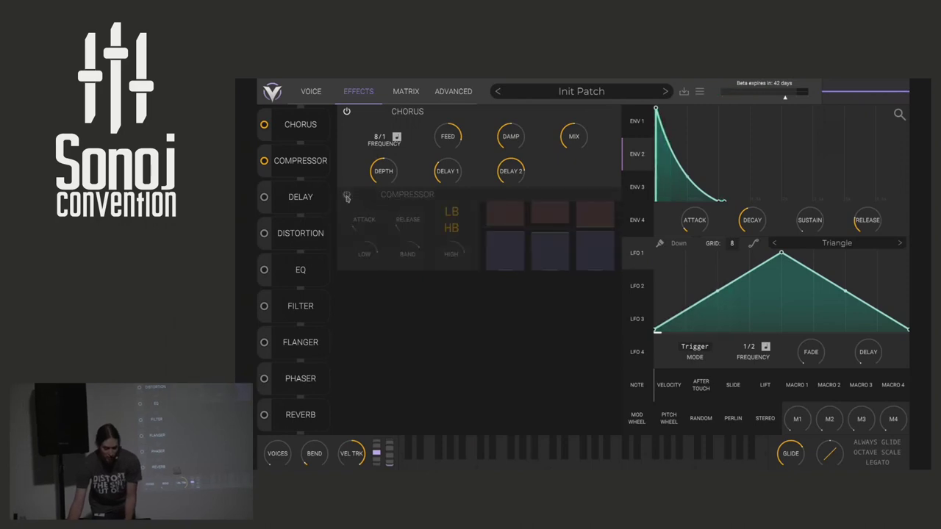
Enable the Delay effect, set its frequency to 1/4 and raise its feedback
click(264, 198)
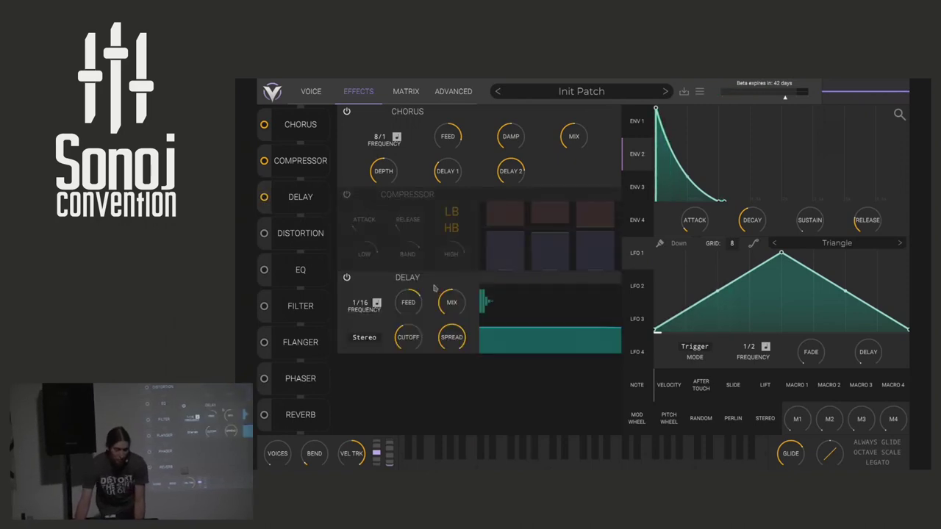
mouse_move(452, 337)
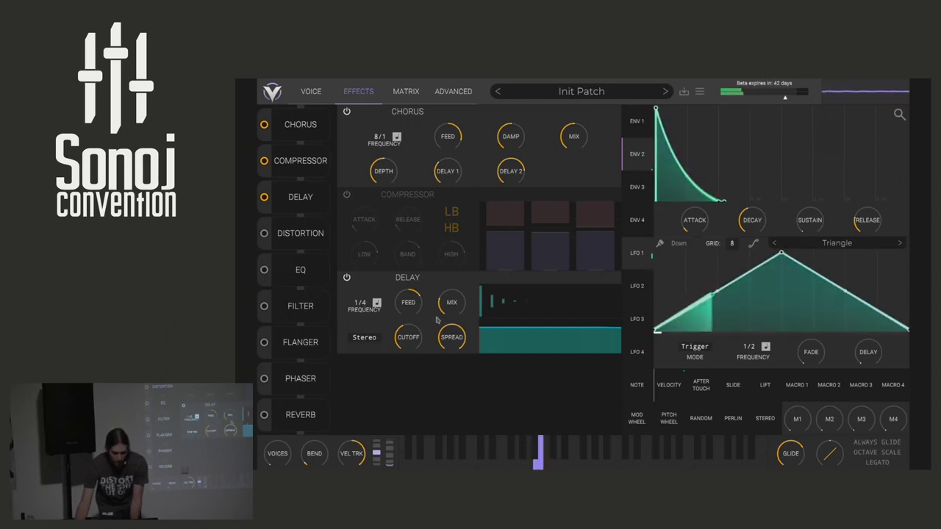
mouse_move(408, 337)
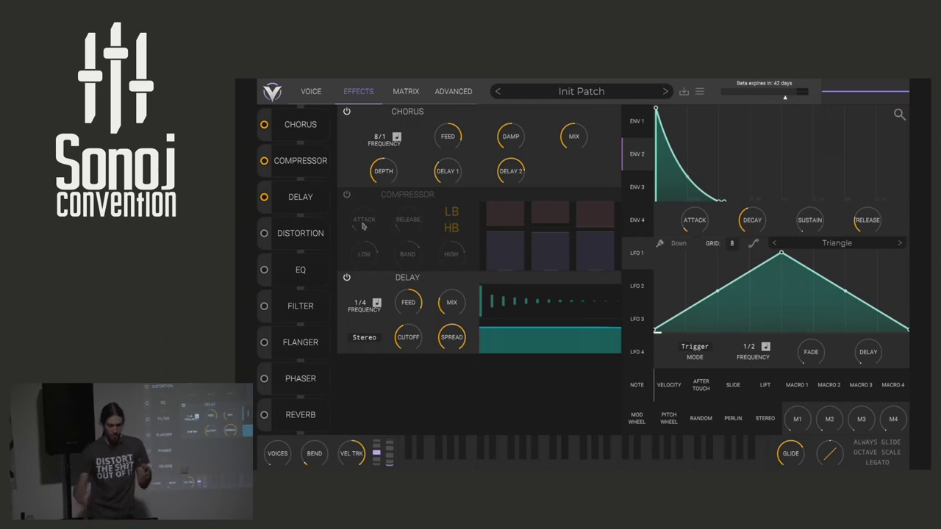
click(308, 92)
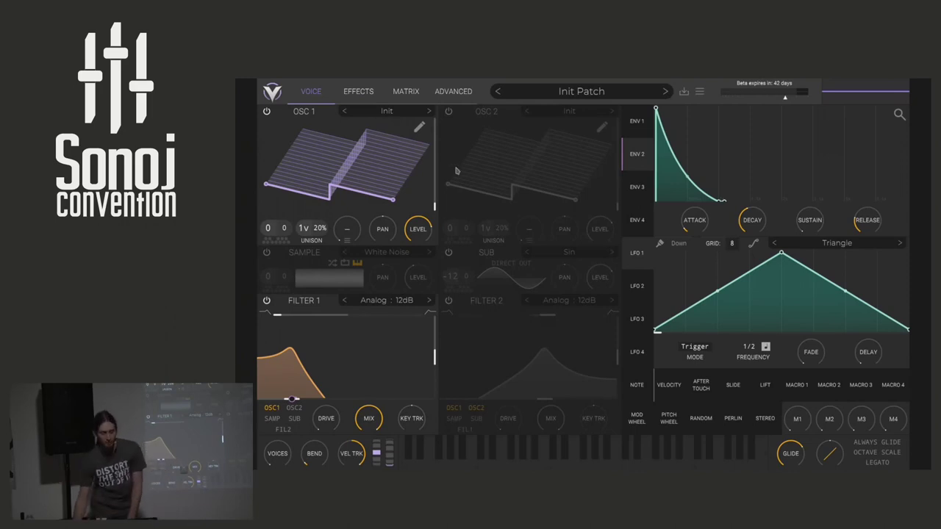
click(360, 94)
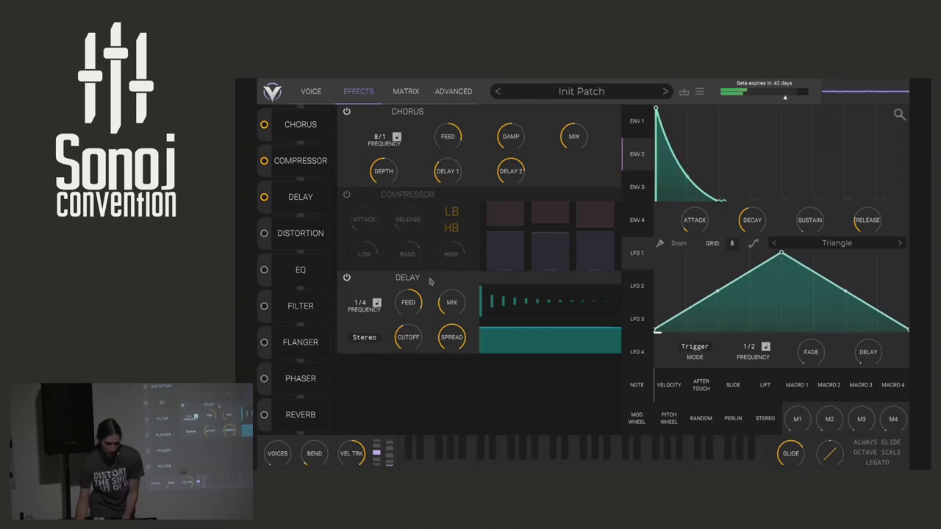
Narrow the Delay filter's spread and assign LFO 1 to the Delay cutoff
drag(452, 337, 421, 347)
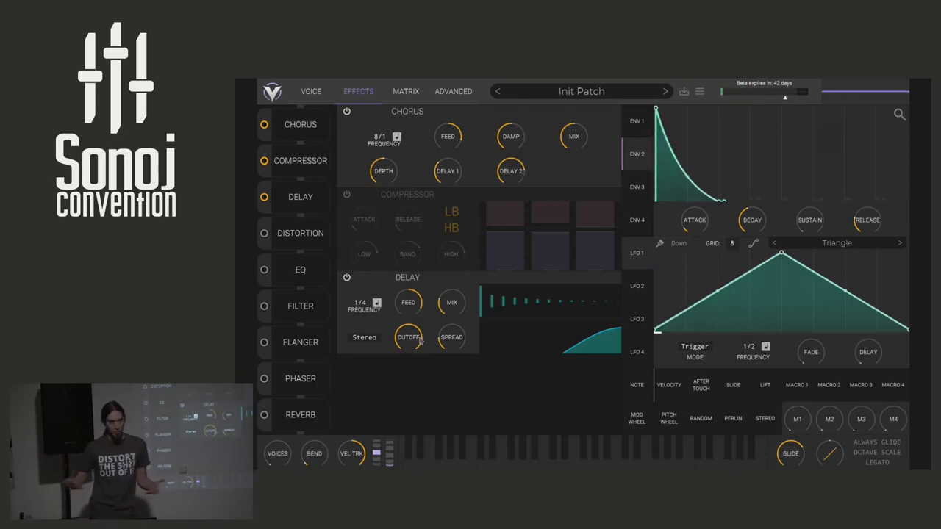
mouse_move(423, 341)
mouse_down()
mouse_move(422, 333)
mouse_move(409, 339)
mouse_up()
click(634, 258)
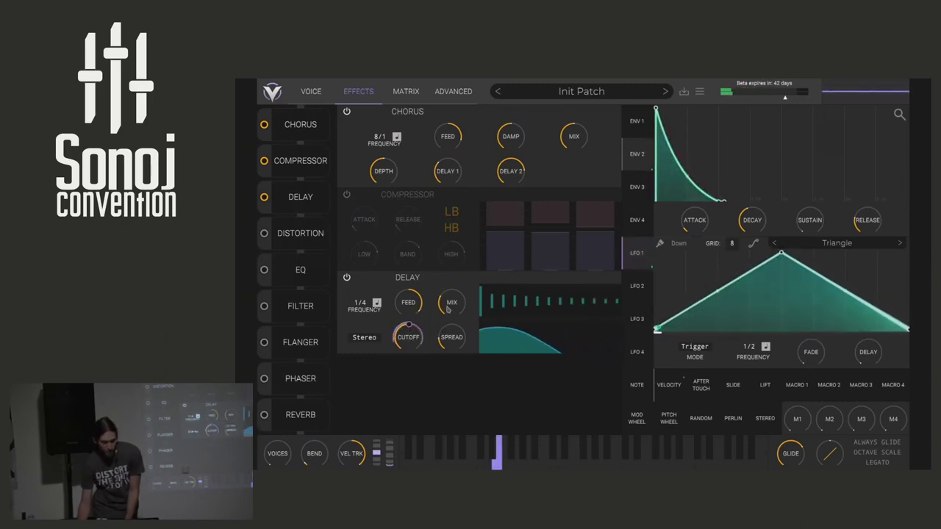
Try Delay frequencies of 1/16 and 1/2, and switch the Delay timing to Seconds
drag(371, 314, 371, 330)
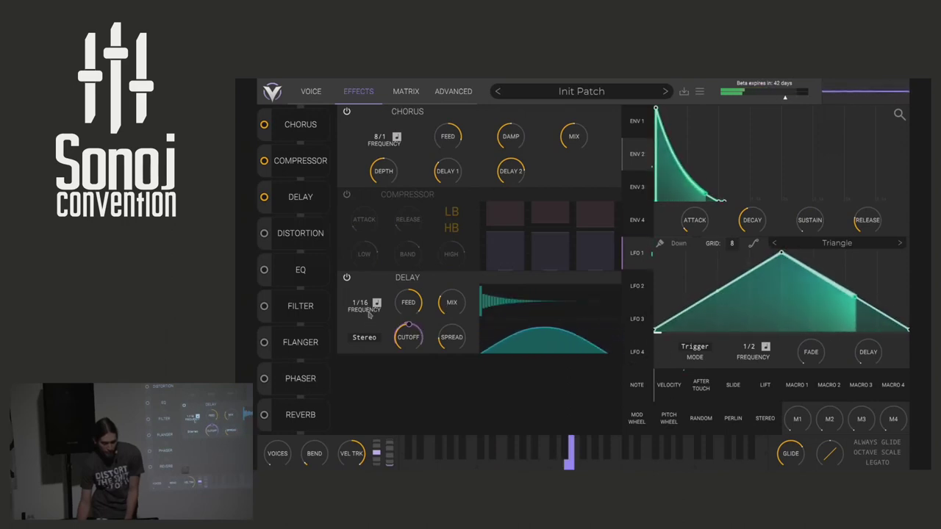
drag(364, 309, 364, 292)
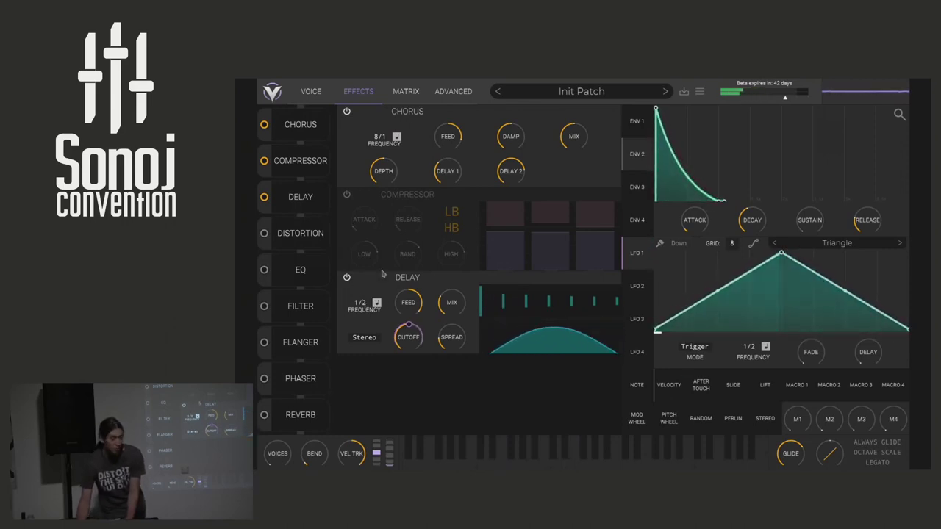
click(377, 304)
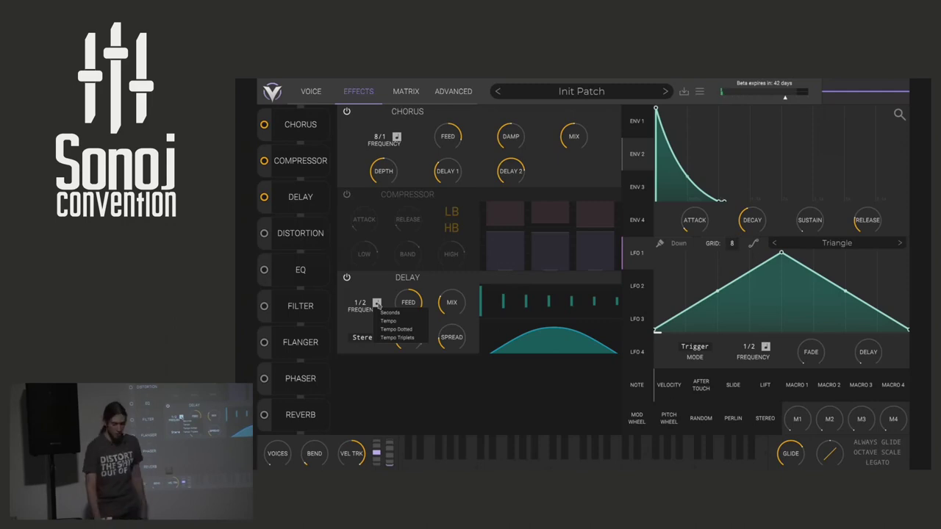
click(390, 313)
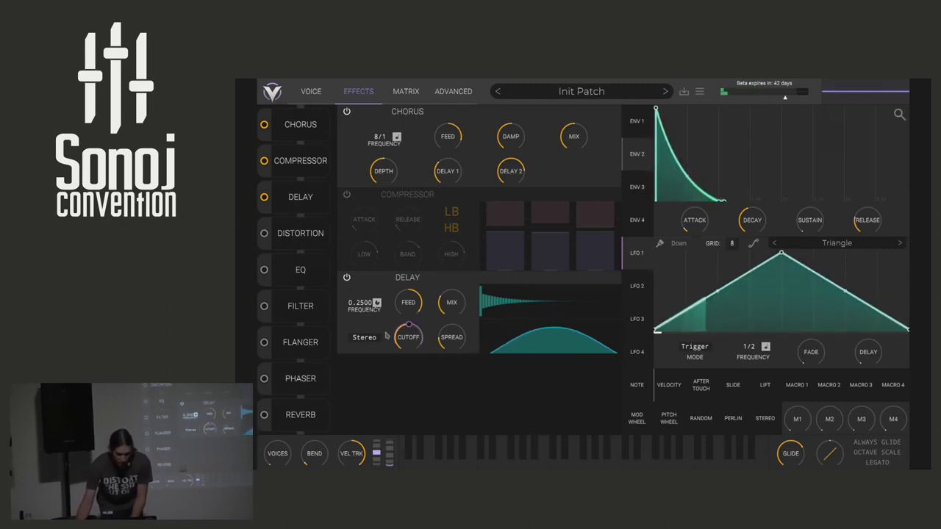
Disconnect LFO 1 from the Delay cutoff and set the Delay frequency to 0.5691
right_click(408, 329)
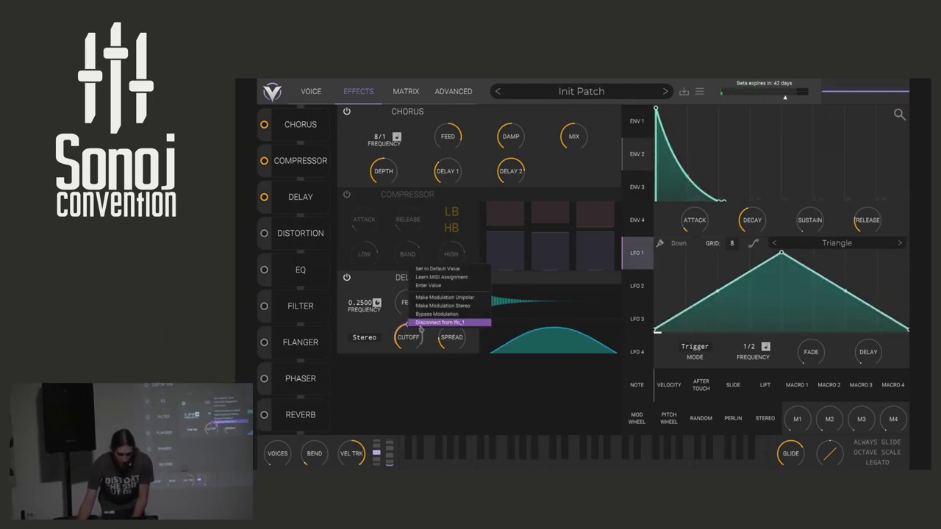
click(421, 324)
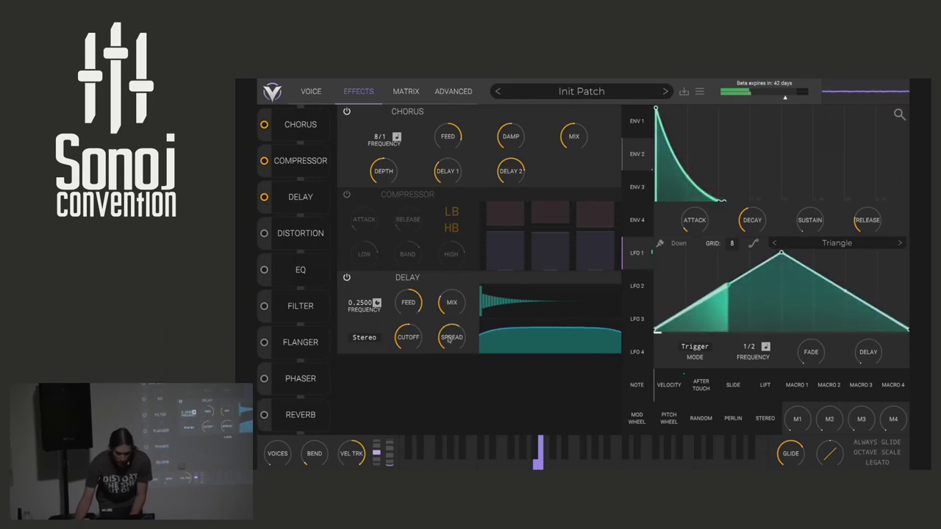
mouse_move(360, 302)
mouse_down()
mouse_move(360, 323)
mouse_move(365, 290)
mouse_up()
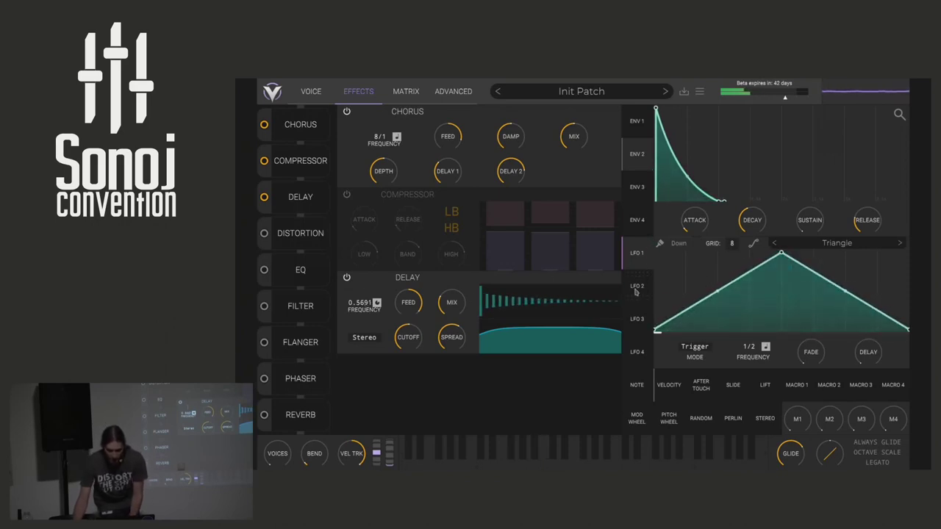
Assign LFO 1 at a 2/1 rate to the Delay frequency and reduce that modulation's amount in the matrix
click(637, 253)
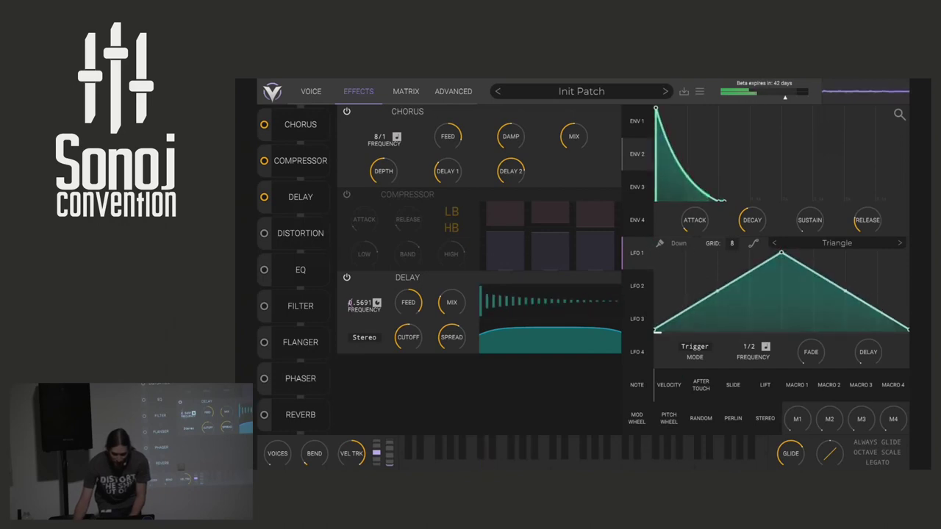
click(406, 91)
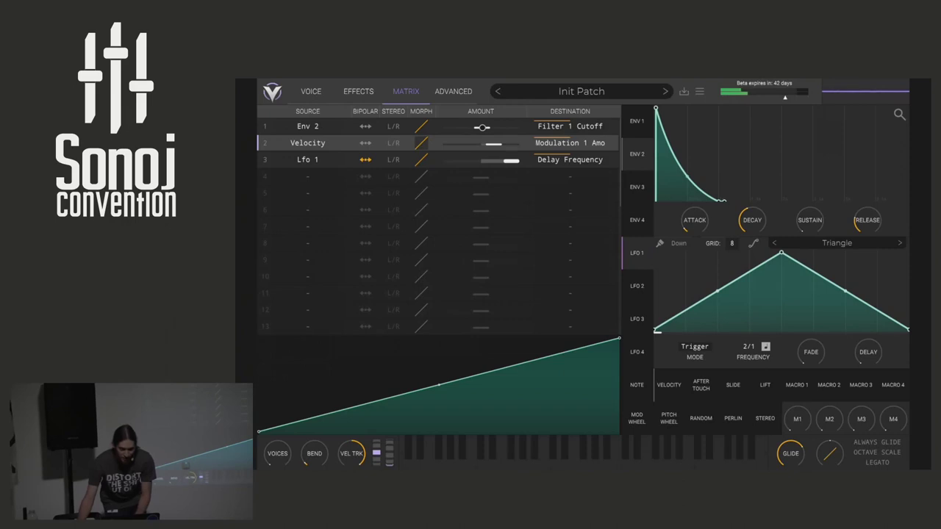
drag(513, 162, 490, 162)
Set the Delay feedback to zero and raise the Delay mix to maximum
click(361, 92)
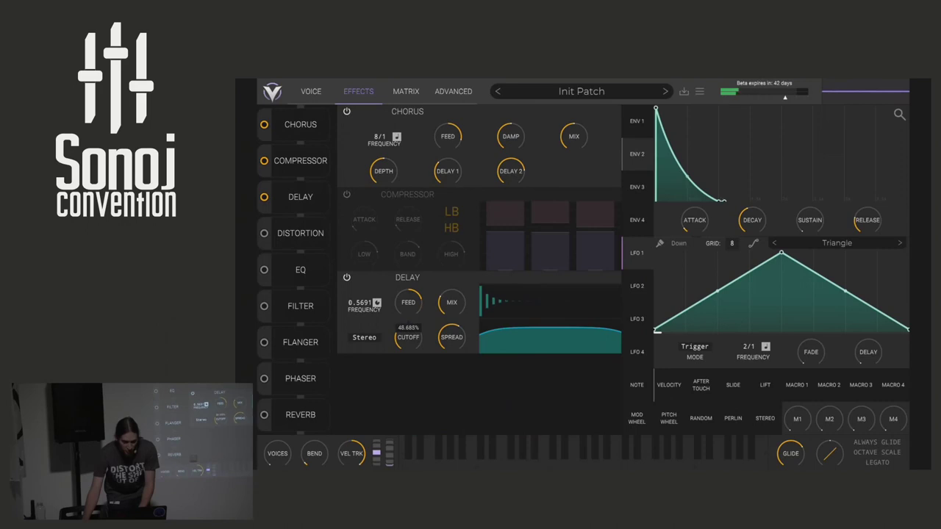
right_click(409, 305)
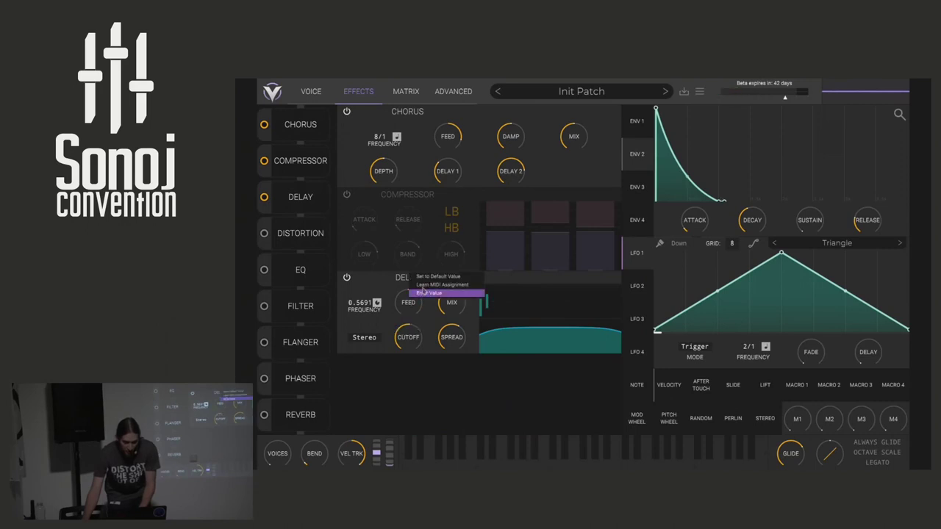
click(426, 292)
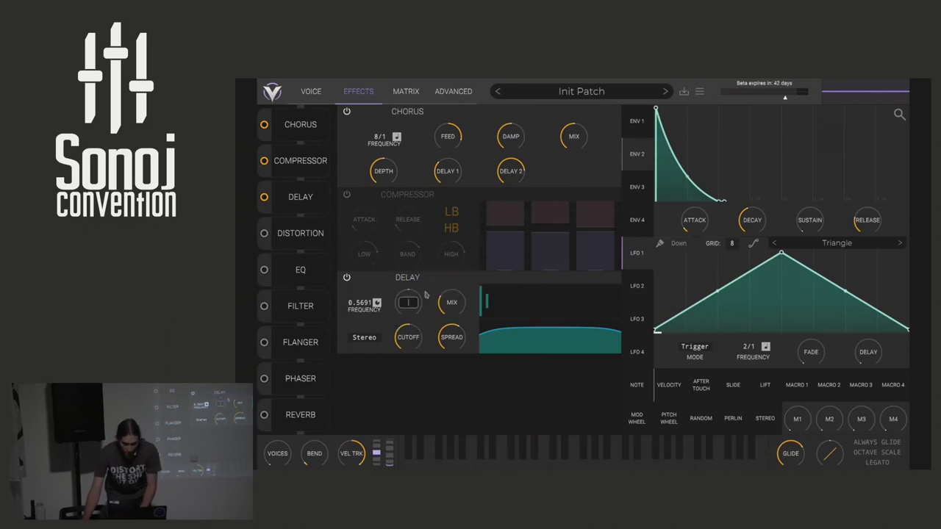
key(Return)
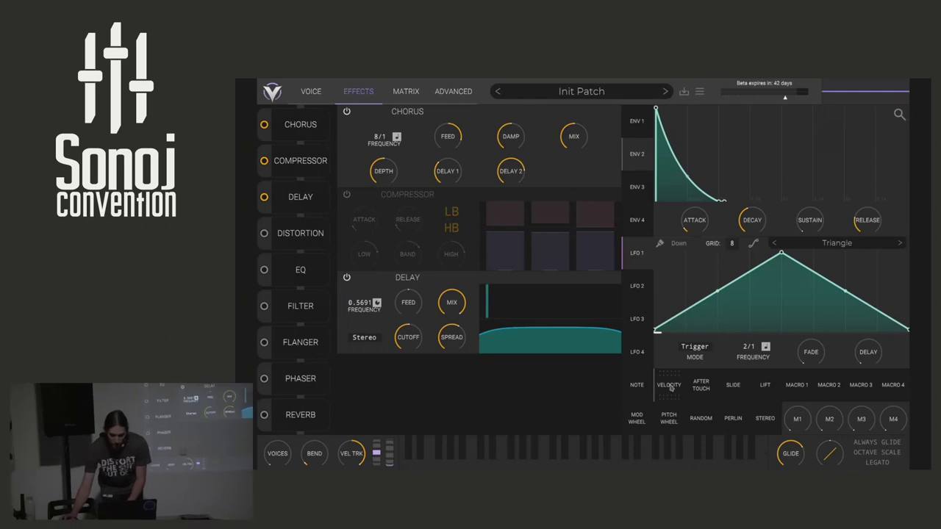
Assign Velocity to the Delay frequency and bypass the LFO 1 modulation of the same destination
drag(669, 389, 363, 306)
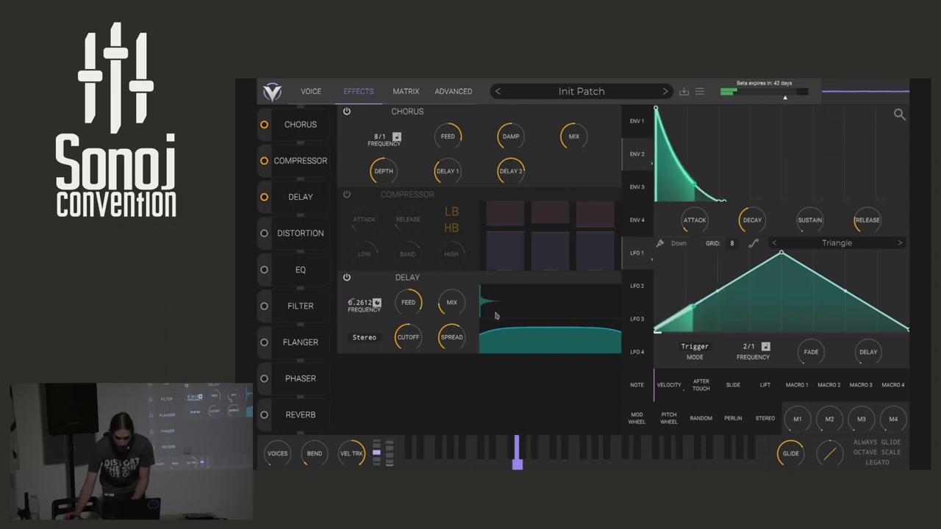
click(404, 90)
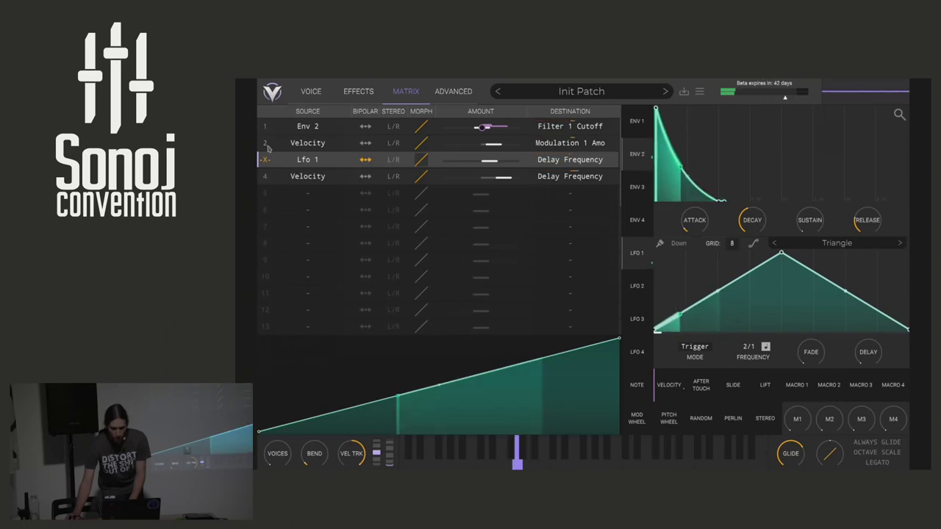
click(358, 91)
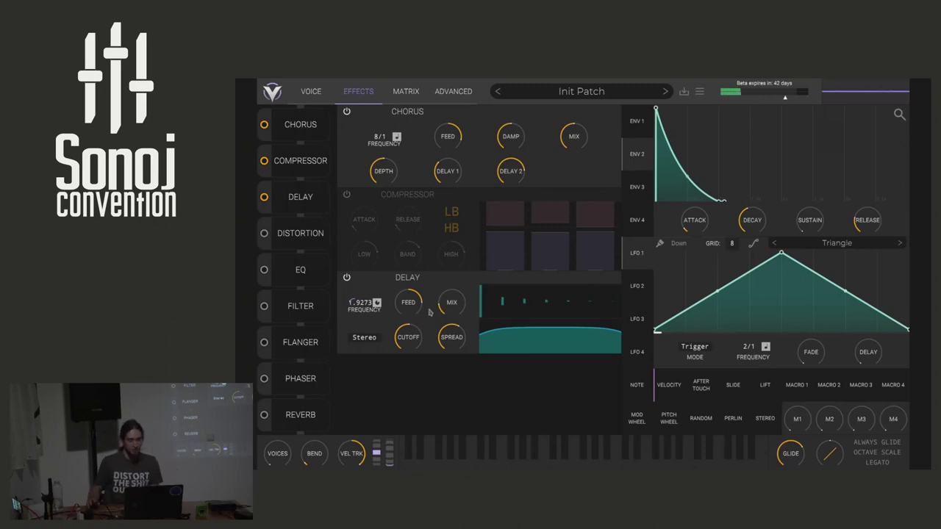
Lower the velocity tracking to zero and set the Delay style to Mono Ping Pong
key(a)
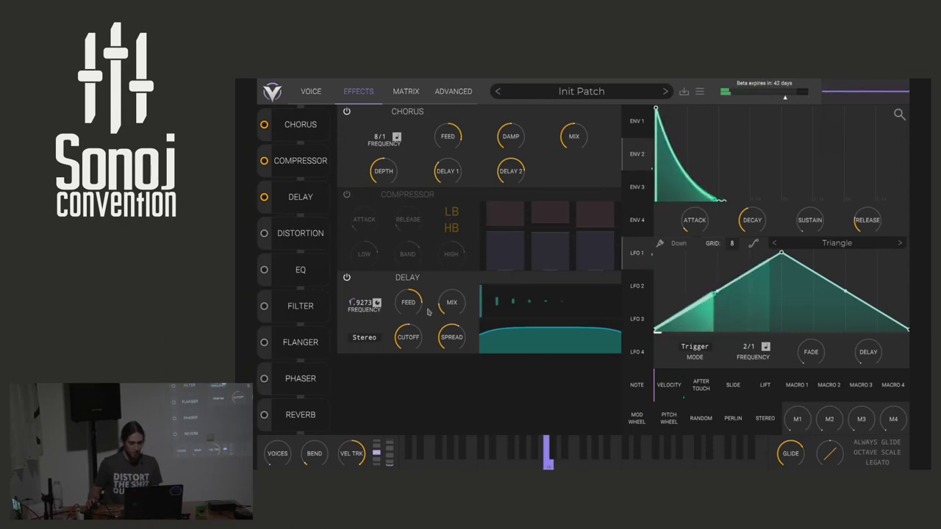
drag(356, 448, 356, 464)
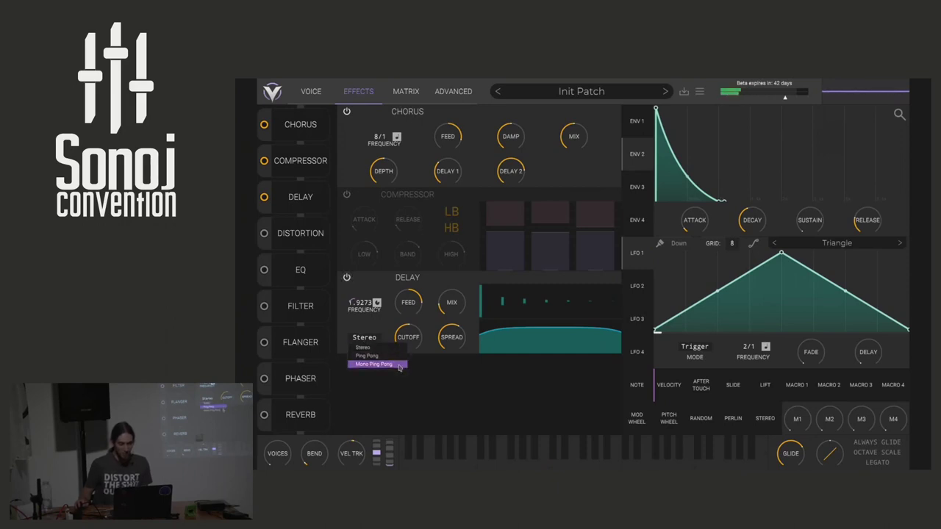
click(400, 365)
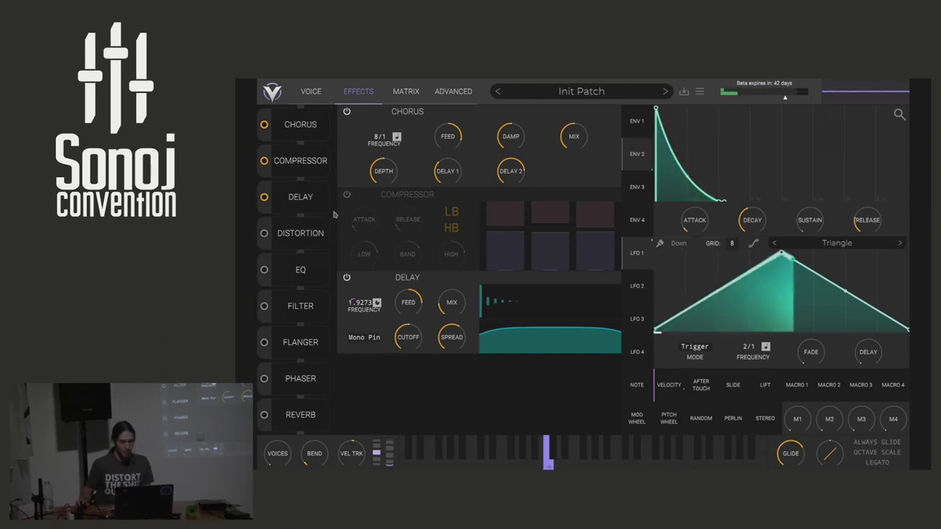
Enable the Distortion effect with the soft clip type and raise its drive
click(264, 233)
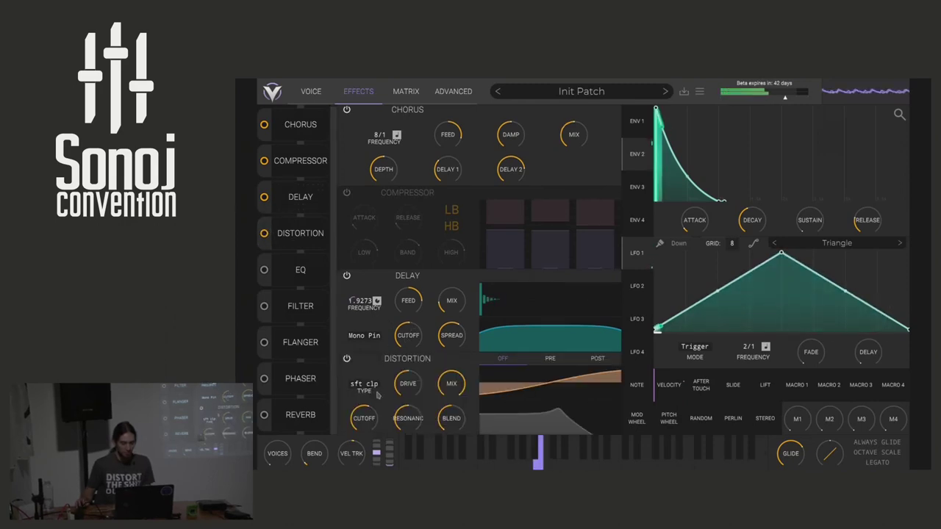
drag(408, 383, 439, 413)
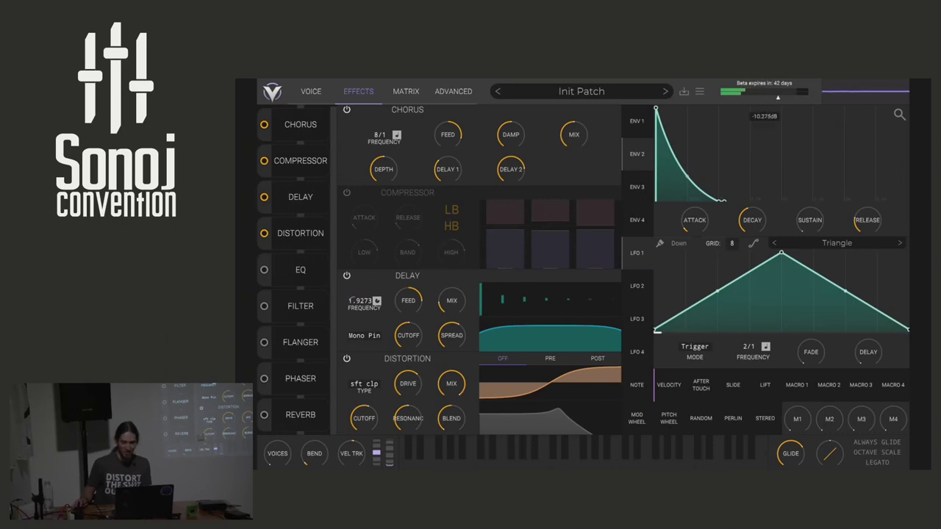
Reload the Init Patch to clear all effects and modulations
click(594, 94)
click(578, 97)
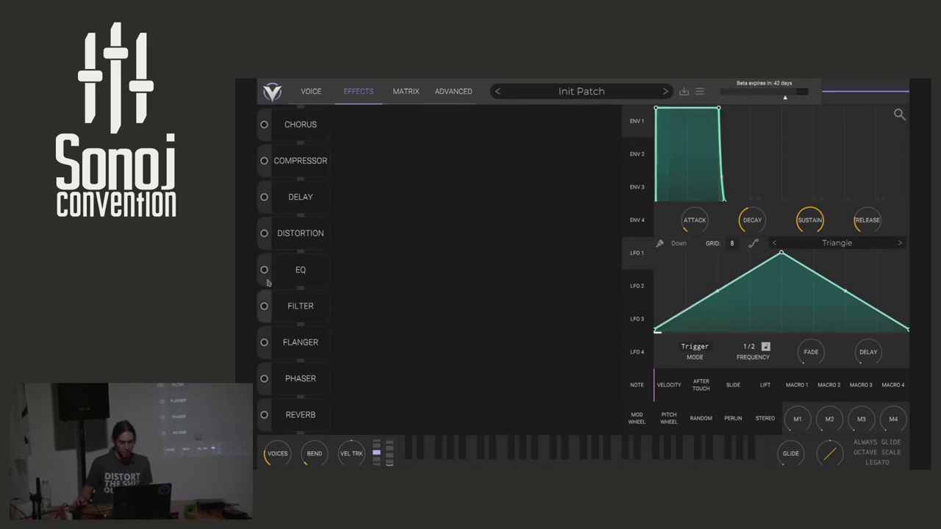
Enable the Distortion effect, audition the hard clip type, and set the type to Sine Fold
click(264, 233)
mouse_move(451, 171)
click(373, 139)
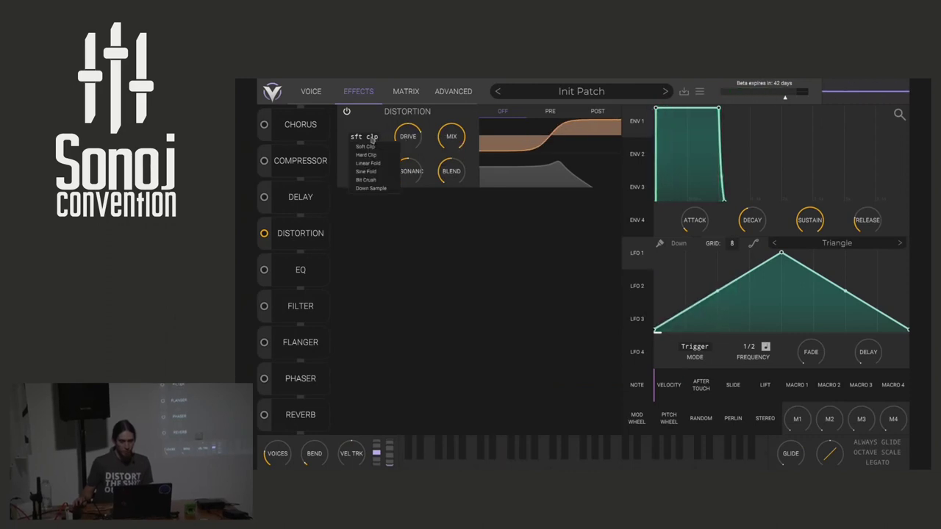
click(374, 156)
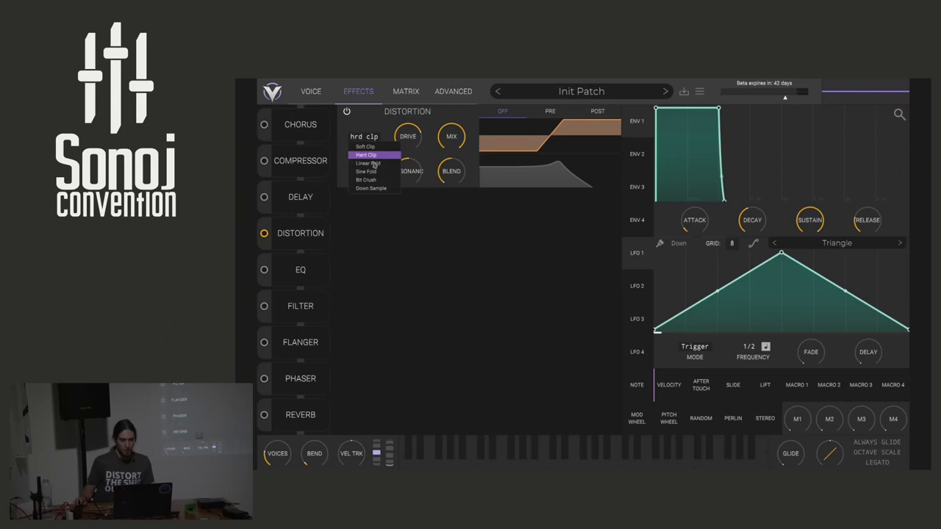
click(375, 171)
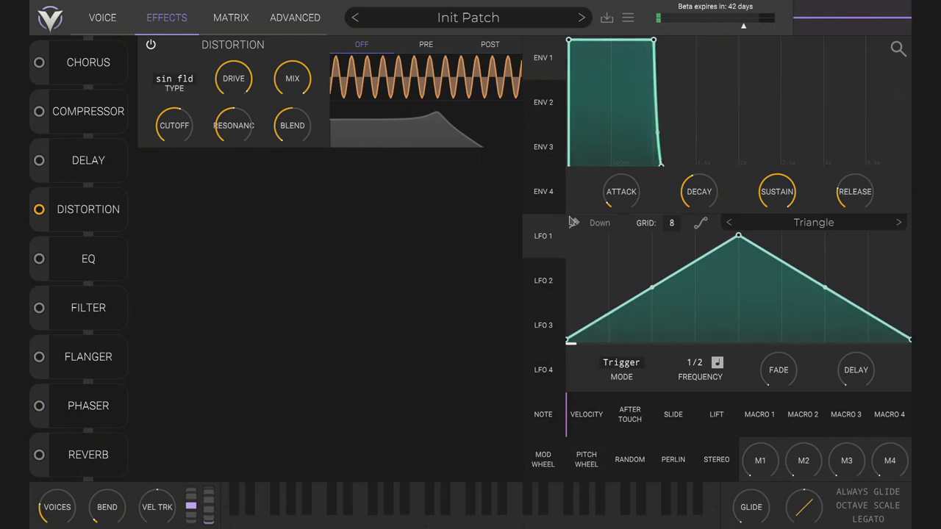
Modulate the Distortion drive with LFO 1, check the oscillator page and return to the effects
drag(234, 85, 241, 79)
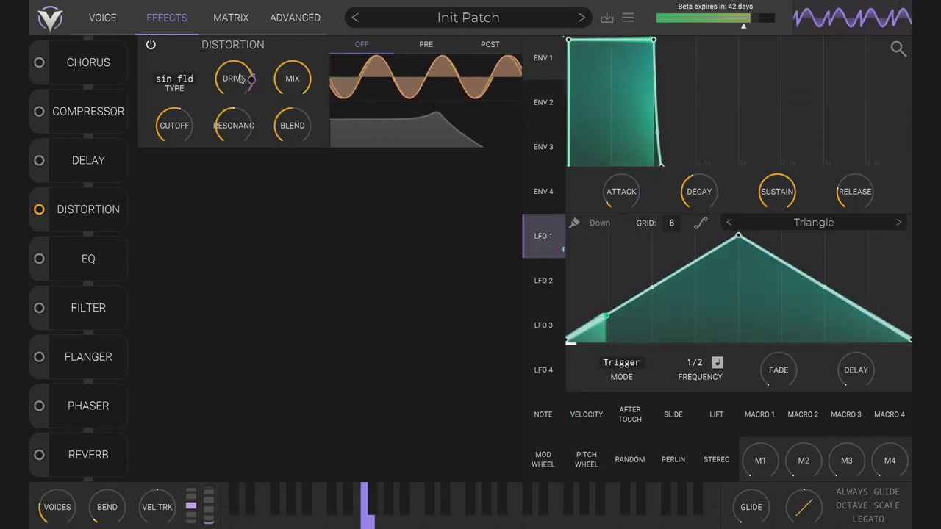
click(111, 13)
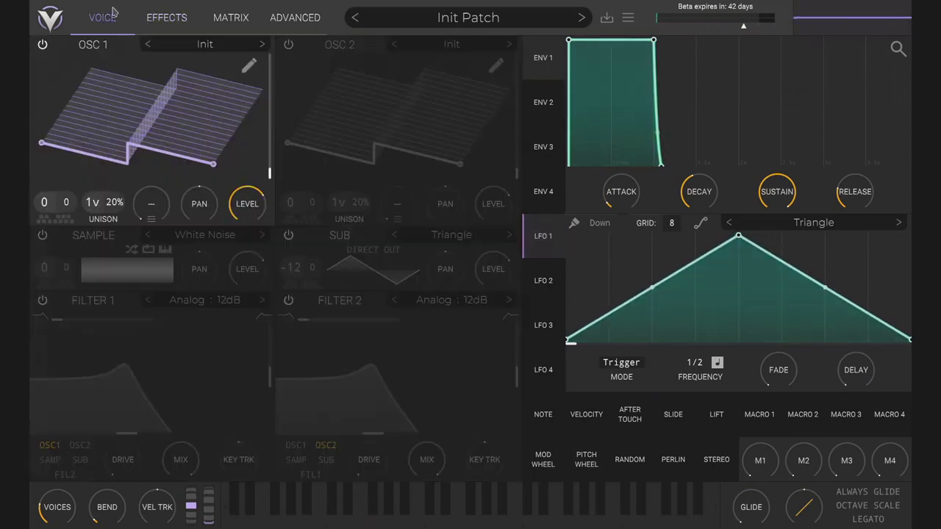
click(168, 18)
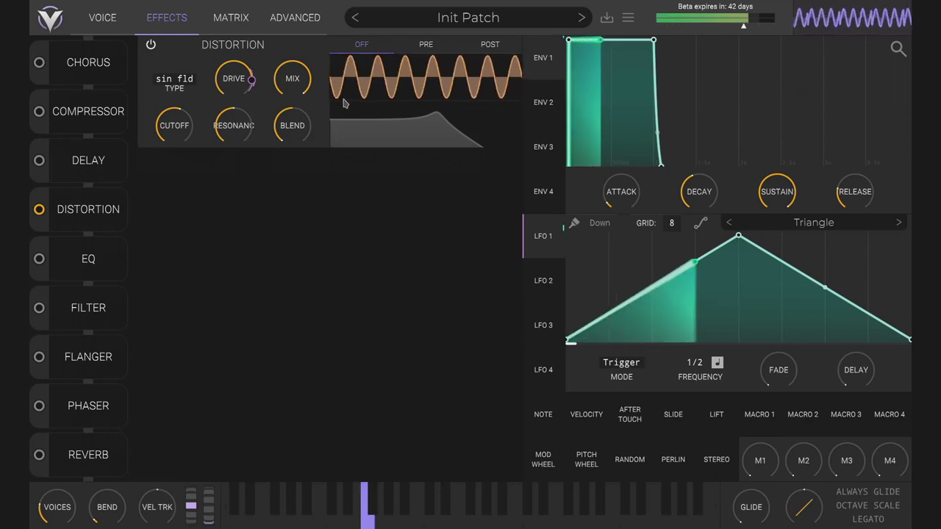
Set the Distortion filter to Pre with lower resonance and modulate its cutoff with LFO 2 at 1/4
click(427, 44)
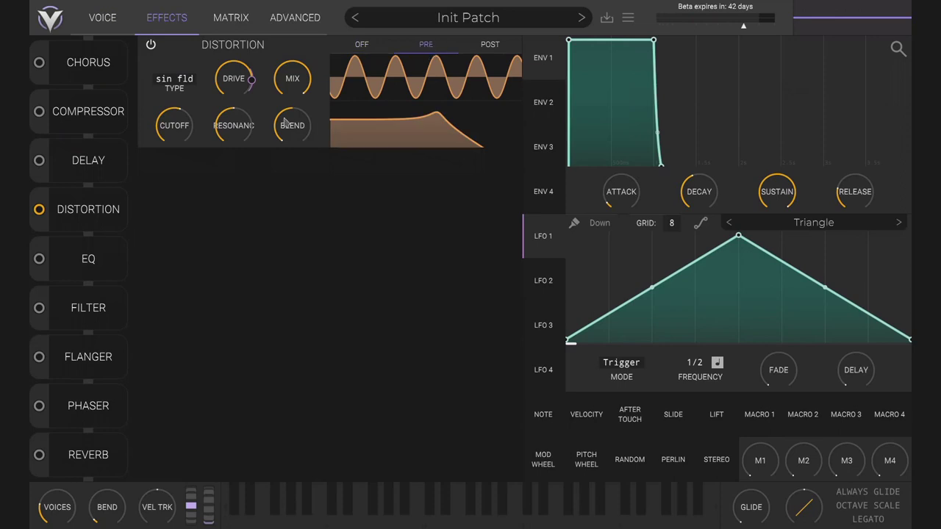
mouse_move(175, 125)
mouse_down()
mouse_move(174, 139)
mouse_move(183, 126)
mouse_up()
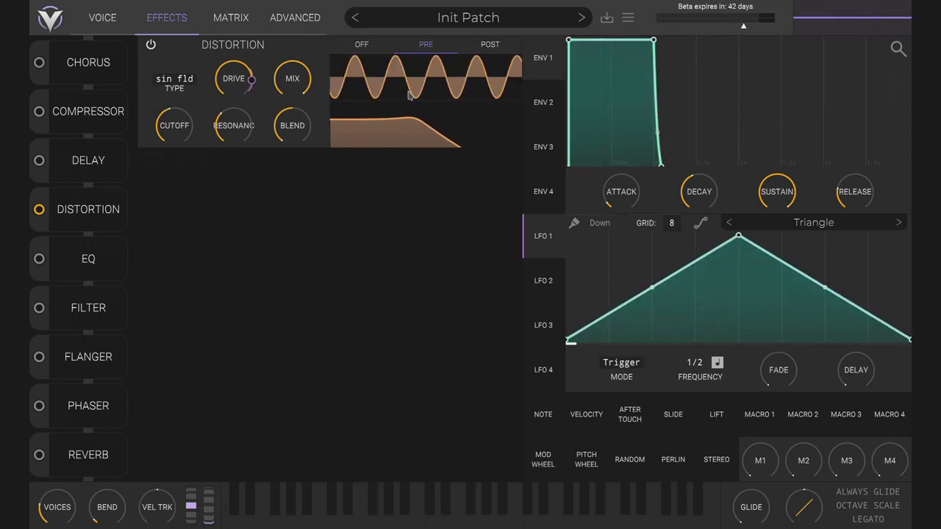
drag(555, 298, 246, 190)
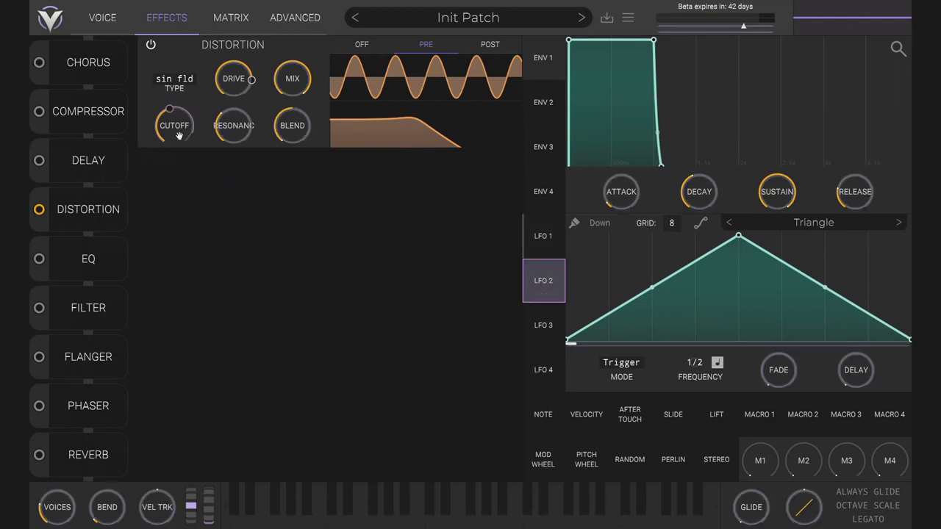
drag(179, 136, 179, 136)
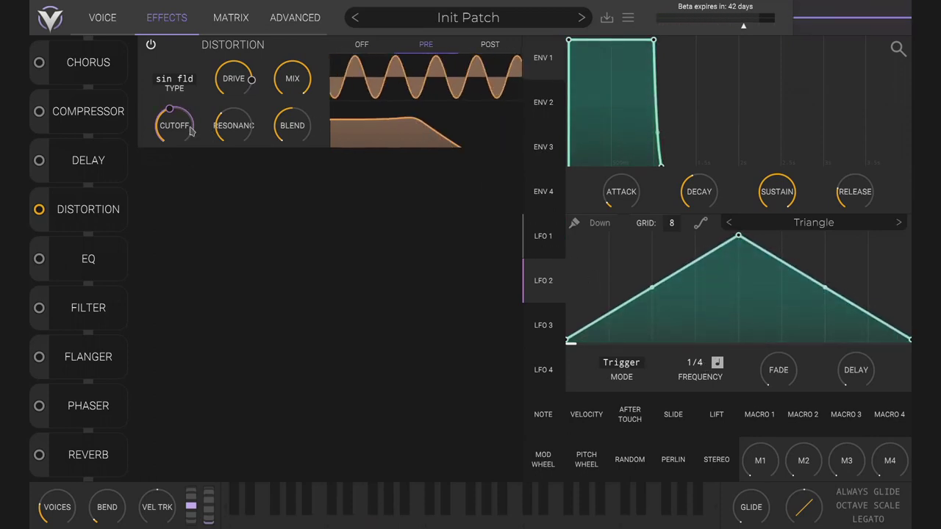
drag(191, 130, 191, 131)
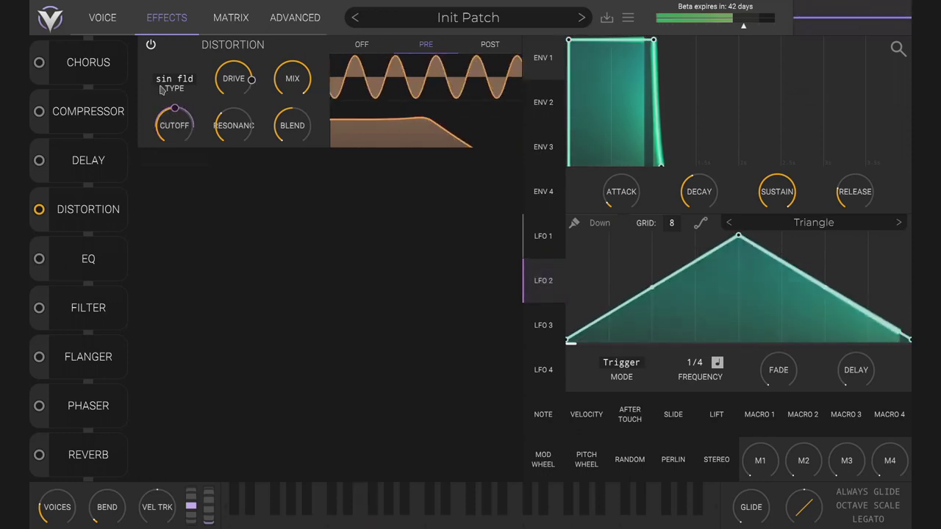
Enable the EQ effect and switch its low band to high-pass and its high band to low-pass
click(39, 259)
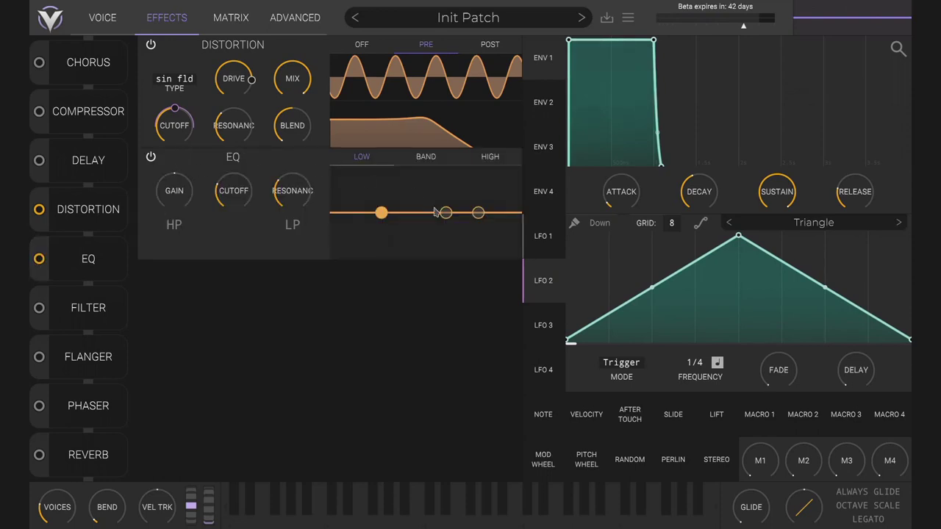
drag(381, 212, 425, 238)
click(175, 224)
click(288, 230)
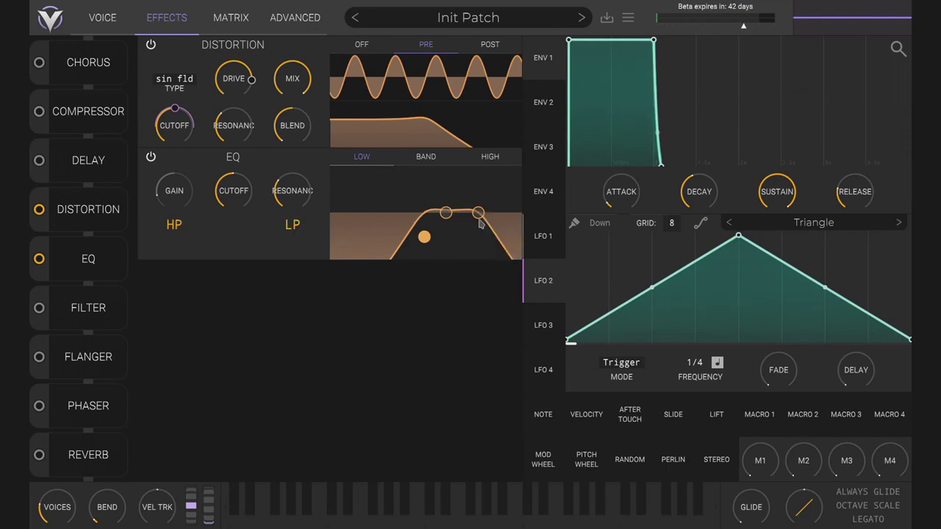
Shape the EQ curve by lowering the high-pass cutoff and boosting the mid band into a resonant low-frequency peak
drag(424, 236, 381, 231)
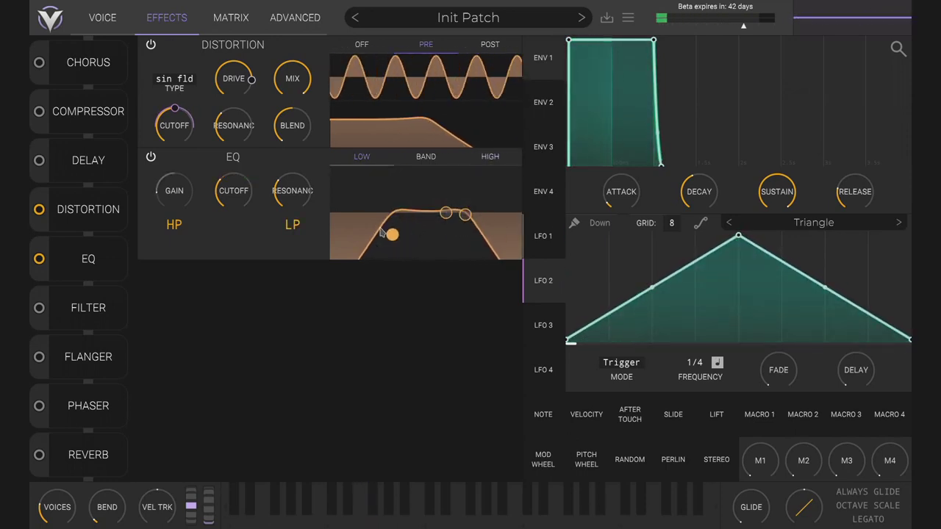
drag(444, 214, 436, 188)
drag(292, 190, 293, 175)
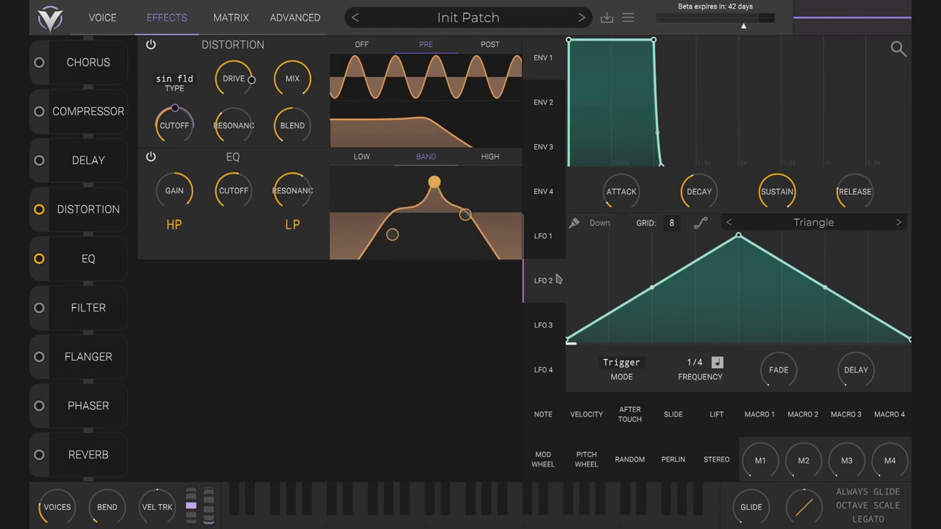
drag(435, 183, 382, 184)
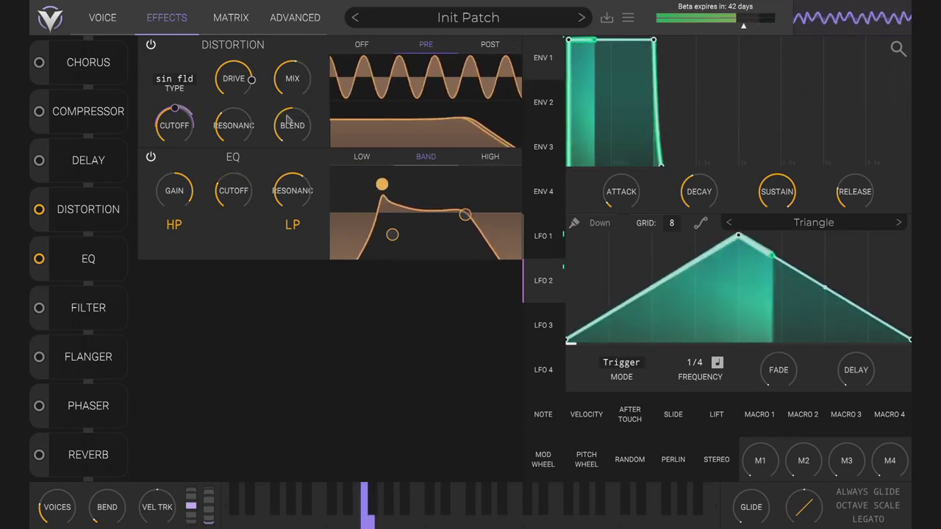
Initialize the patch to clear the Distortion, EQ and LFO modulations
click(468, 17)
click(477, 18)
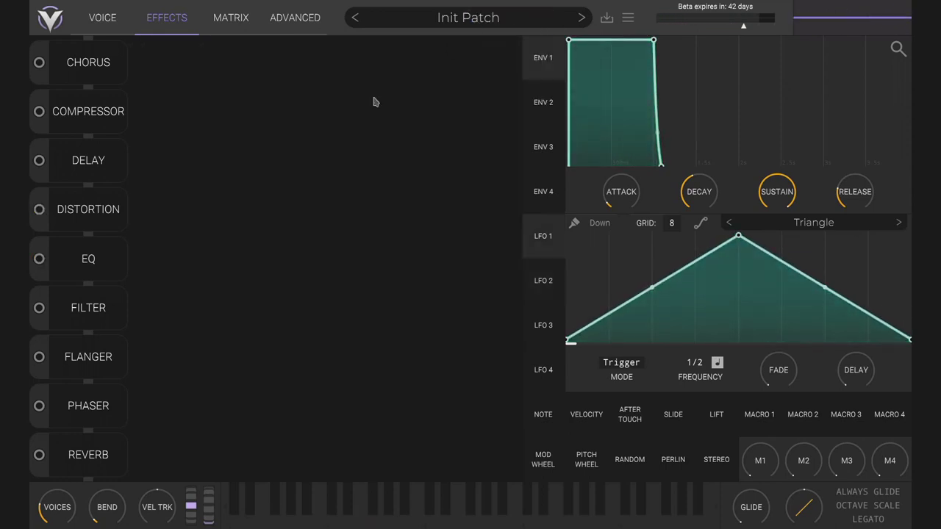
Enable the Filter effect with Analog 12dB, raise its cutoff and blend it to a band-pass response
click(39, 309)
drag(393, 139, 416, 140)
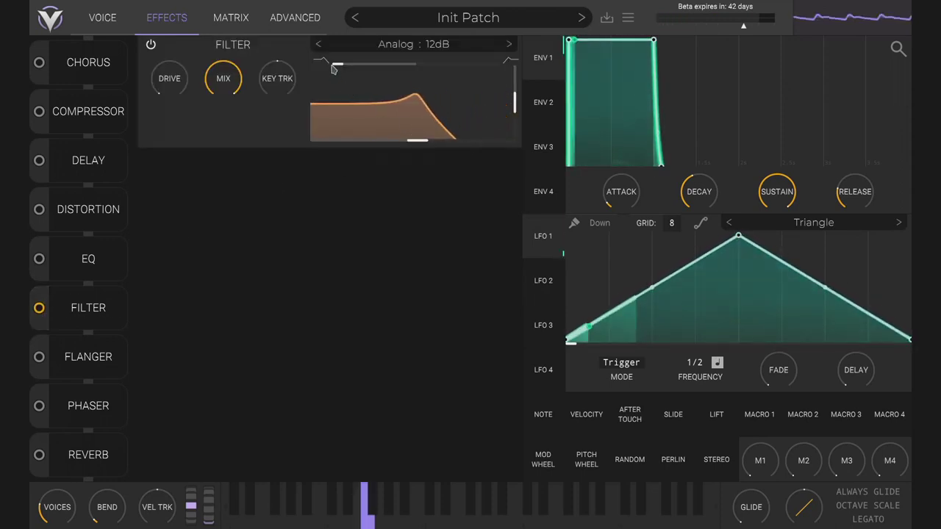
scroll(417, 138, up, 5)
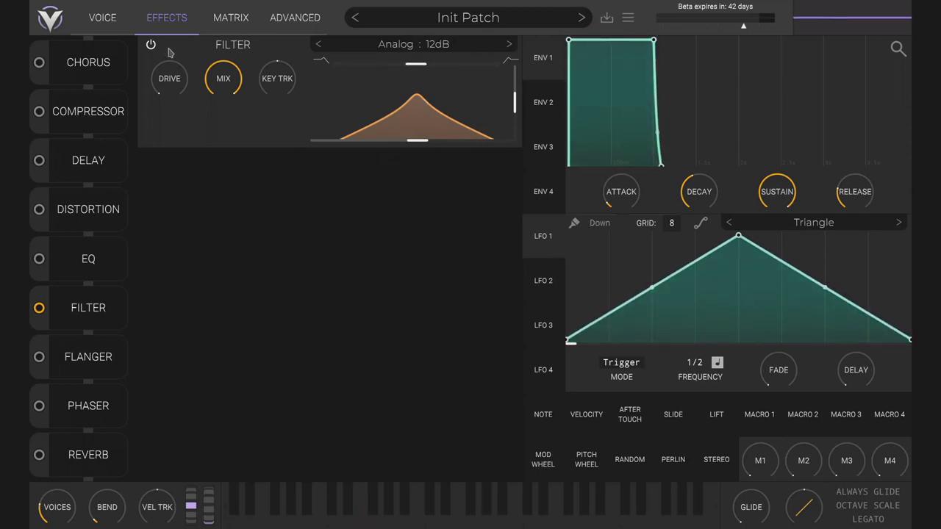
Add soft clip Distortion, move the Filter ahead of it in the effects chain, and set the drive to about -3.93 dB
click(40, 210)
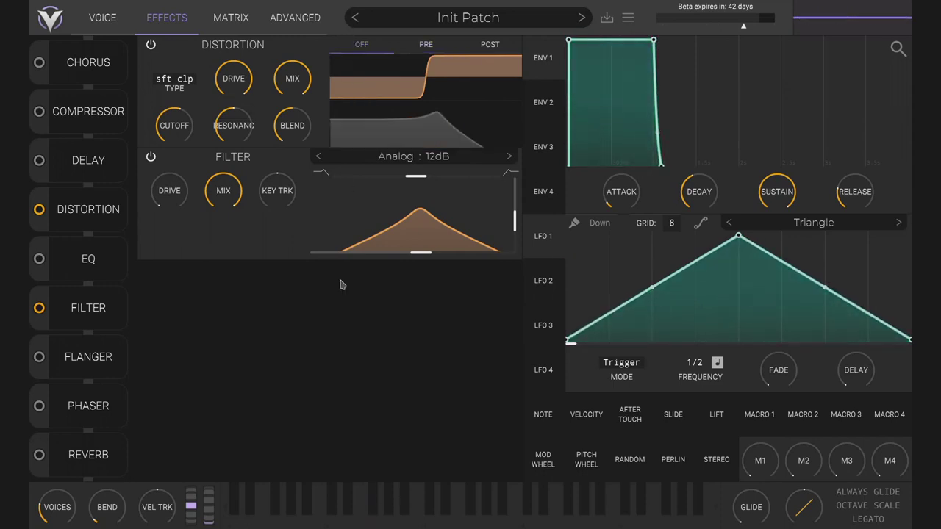
mouse_move(415, 252)
mouse_down()
mouse_move(352, 253)
mouse_move(413, 252)
mouse_up()
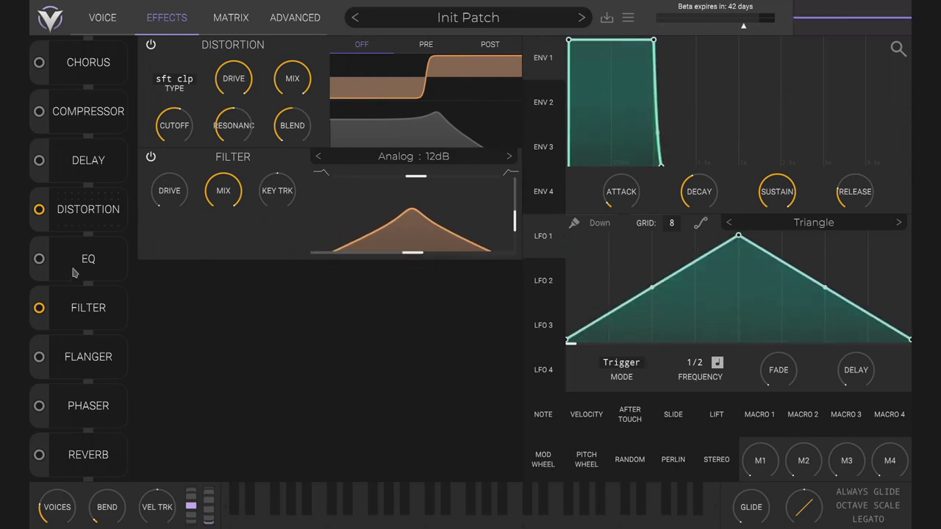
drag(99, 321, 100, 209)
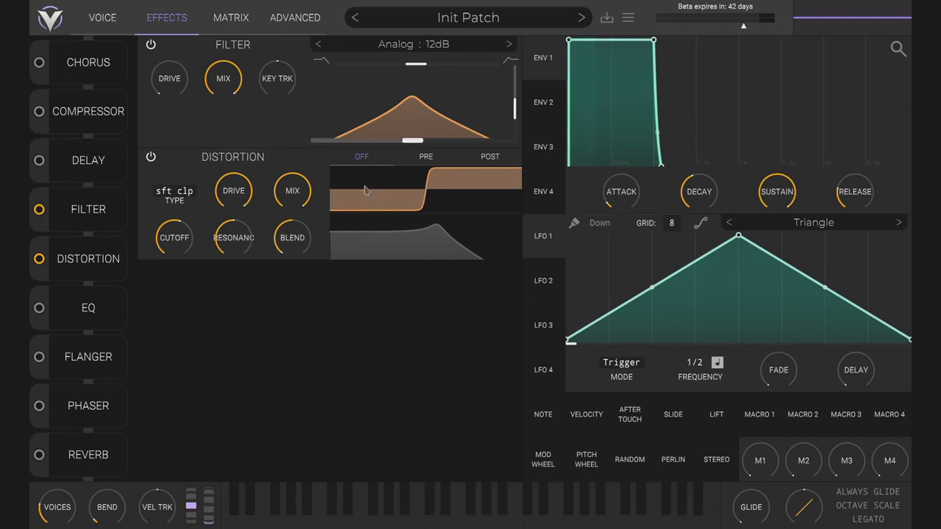
mouse_move(237, 190)
mouse_down()
mouse_move(237, 243)
mouse_move(237, 201)
mouse_up()
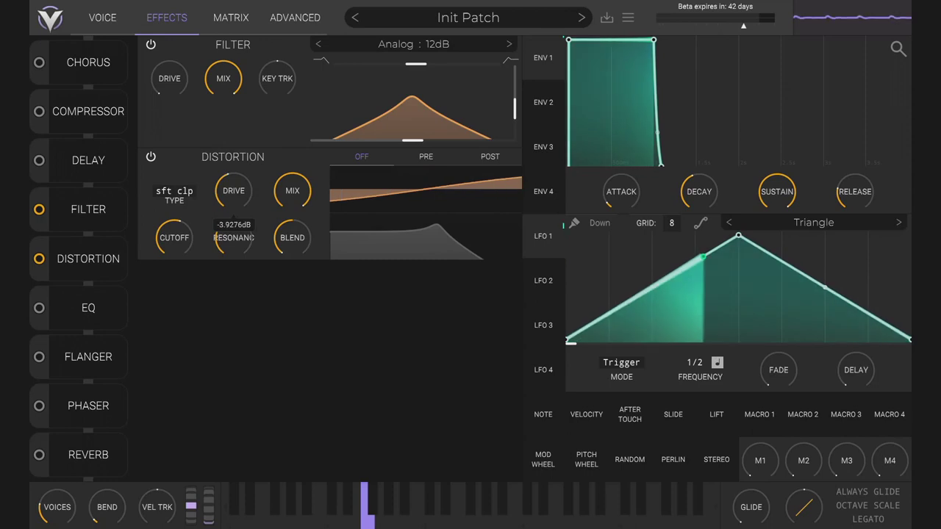
Enable the Flanger, Phaser and Reverb effects and bring the Reverb settings into view
click(39, 358)
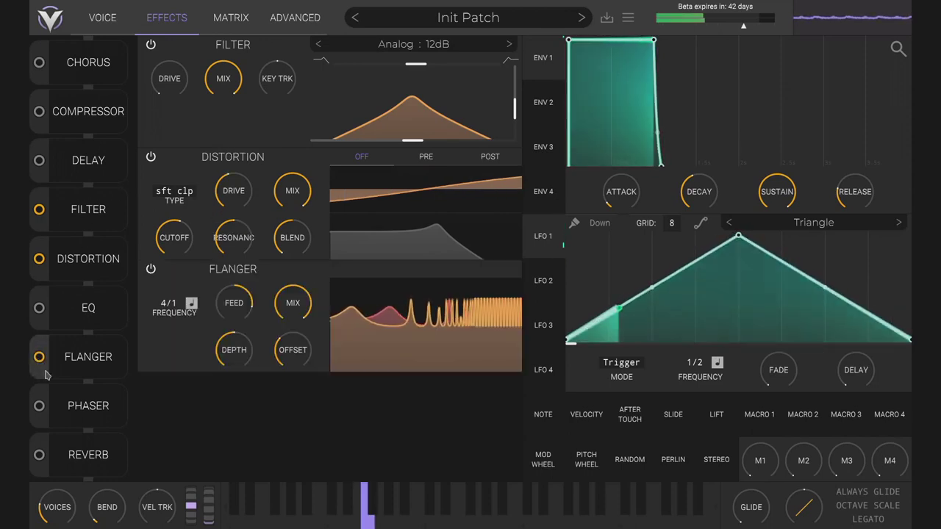
click(39, 406)
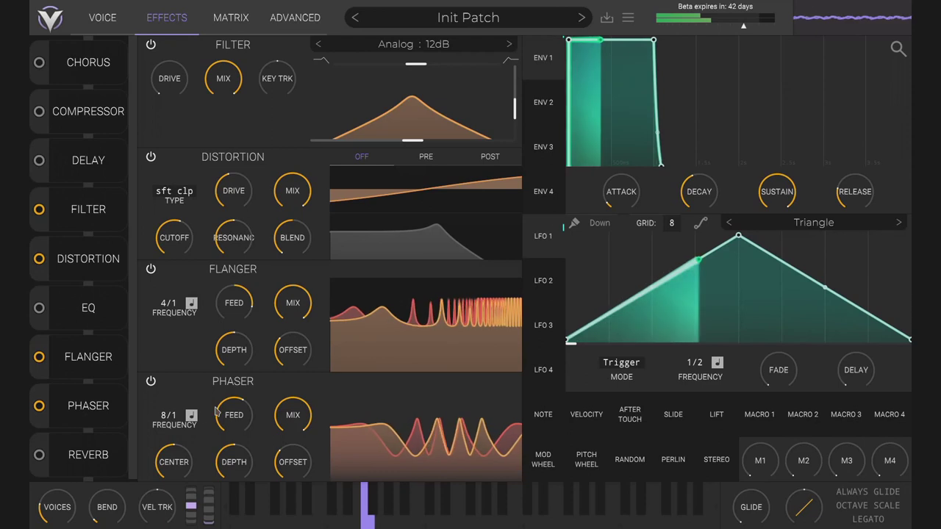
click(39, 455)
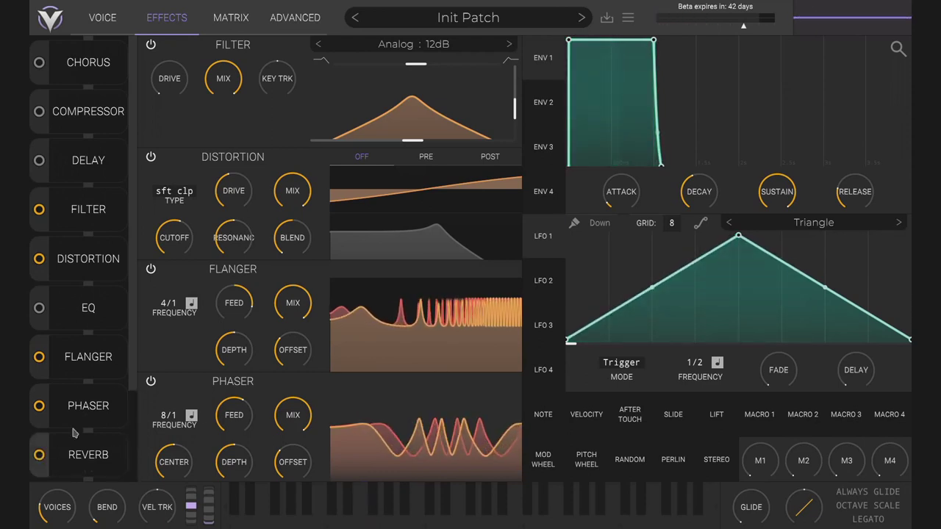
scroll(132, 382, down, 1)
scroll(132, 382, down, 3)
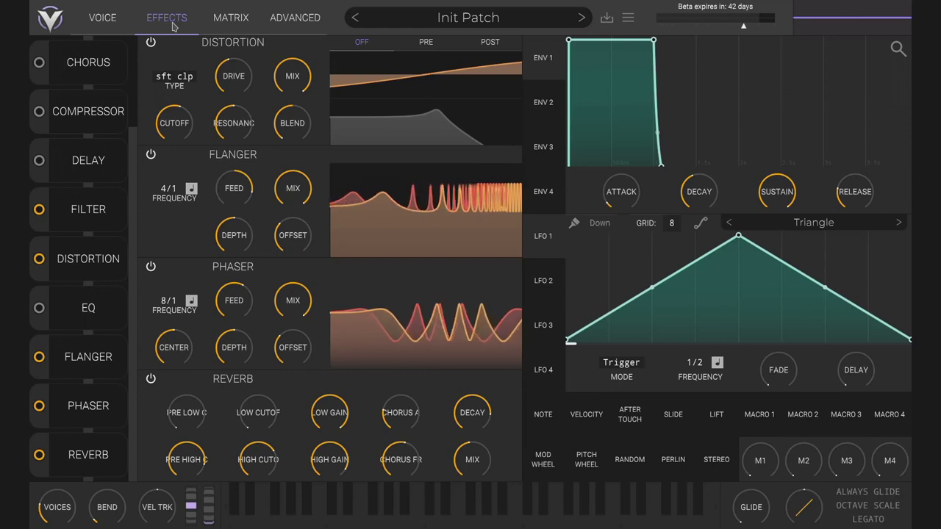
Initialize the patch and open the wavetable editor of oscillator 1
click(477, 20)
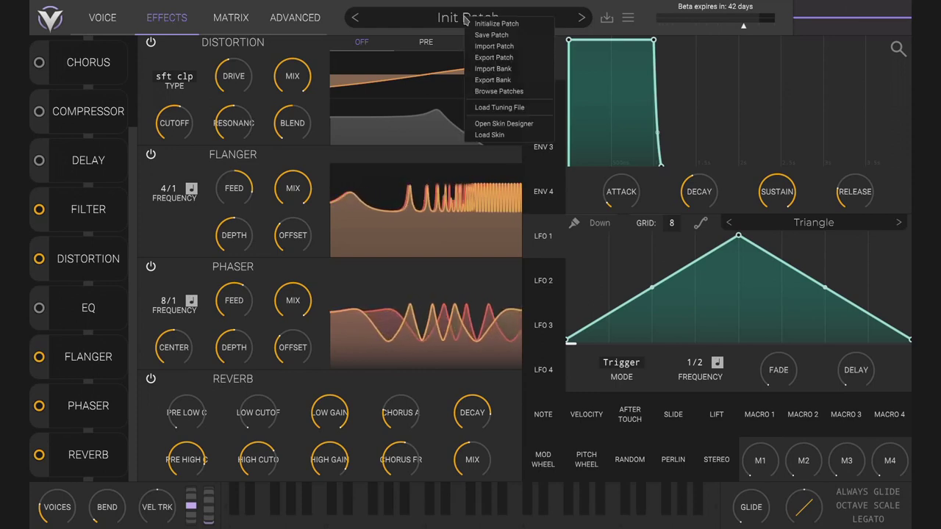
click(478, 25)
click(96, 20)
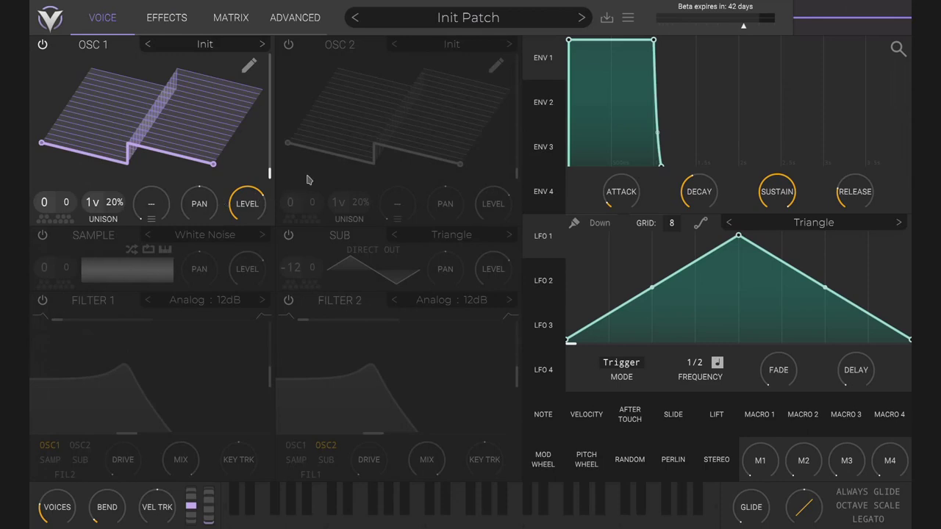
click(248, 67)
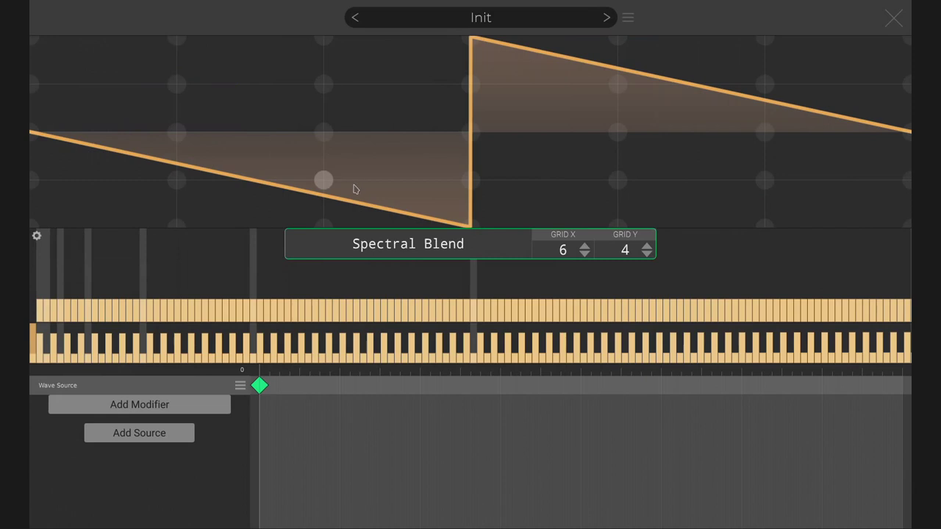
Draw a zigzag waveform of straight lines snapped to the 6 by 4 grid
drag(32, 138, 178, 226)
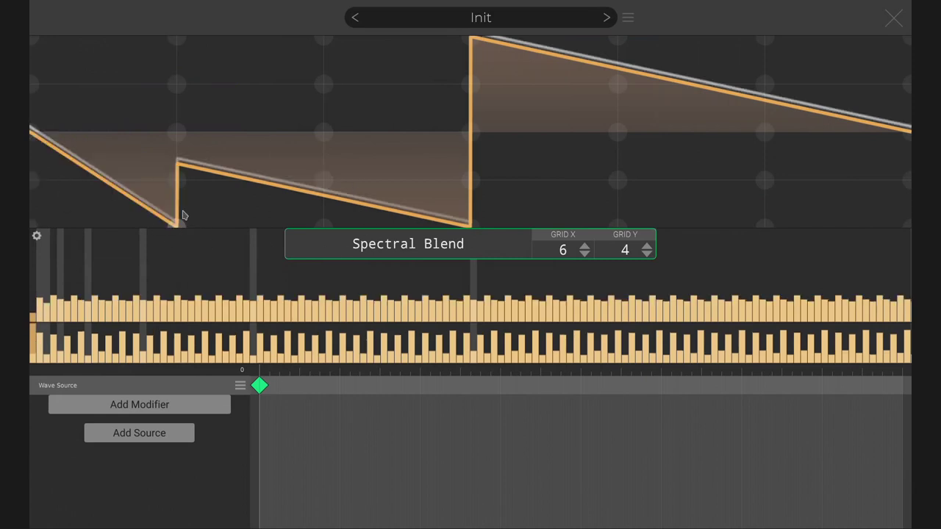
drag(305, 139, 481, 33)
mouse_move(597, 122)
mouse_down()
mouse_move(622, 180)
mouse_move(765, 107)
mouse_move(765, 85)
mouse_up()
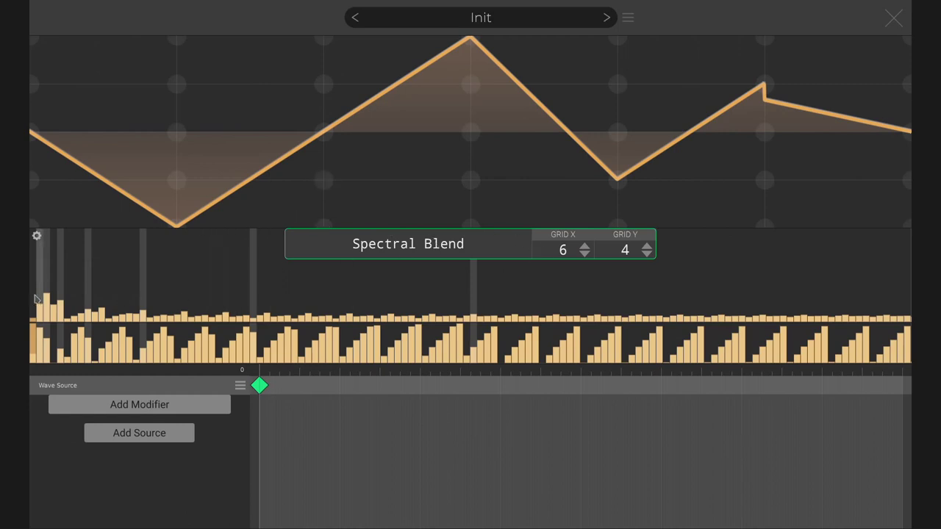
Reshape the harmonic amplitudes, clear them, and raise only the first harmonic to form a sine wave
mouse_move(40, 298)
mouse_down()
mouse_move(41, 264)
mouse_move(55, 263)
mouse_move(180, 273)
mouse_move(221, 301)
mouse_move(284, 309)
mouse_move(262, 309)
mouse_move(286, 321)
mouse_move(792, 324)
mouse_move(438, 297)
mouse_move(292, 237)
mouse_move(214, 271)
mouse_move(134, 280)
mouse_move(82, 271)
mouse_move(35, 233)
mouse_move(40, 271)
mouse_up()
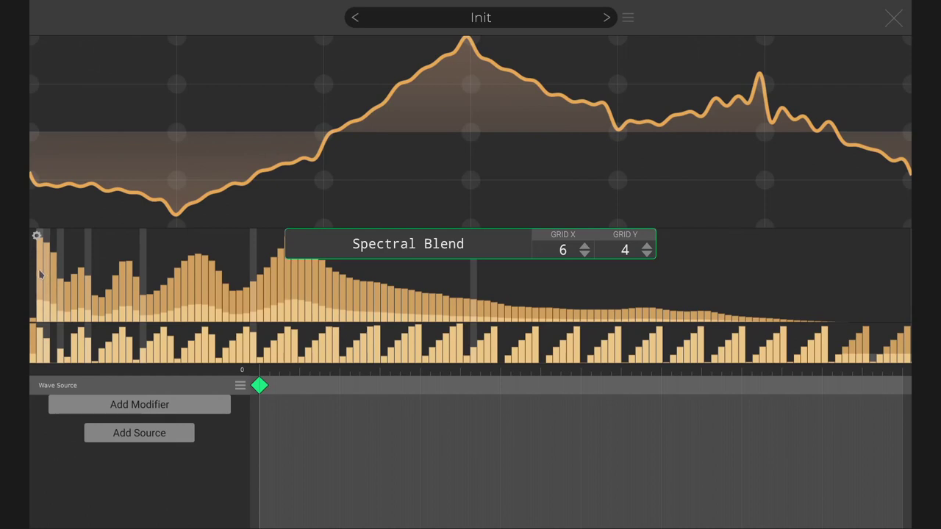
right_click(91, 253)
click(109, 259)
drag(37, 256, 39, 231)
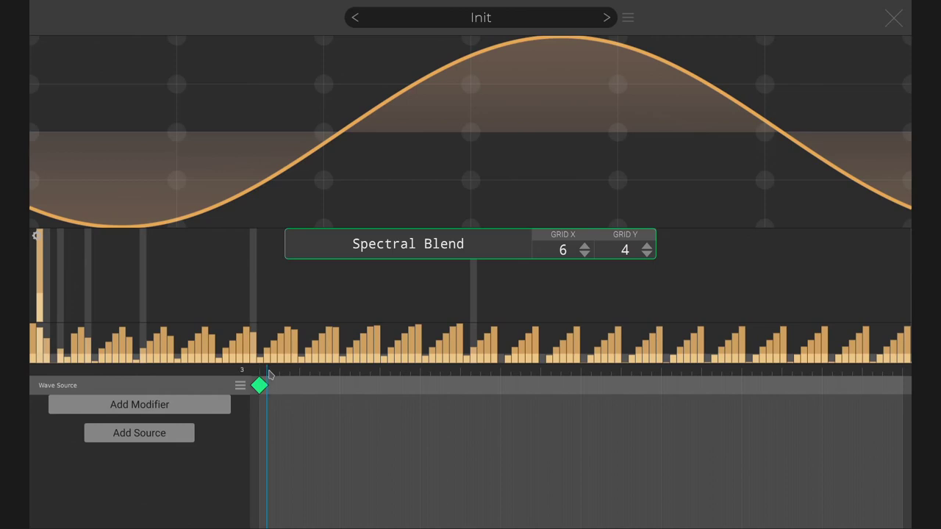
Add a Wave Source keyframe at frame 115, raise three more harmonics there, and scrub through the frames to preview the morph
click(548, 388)
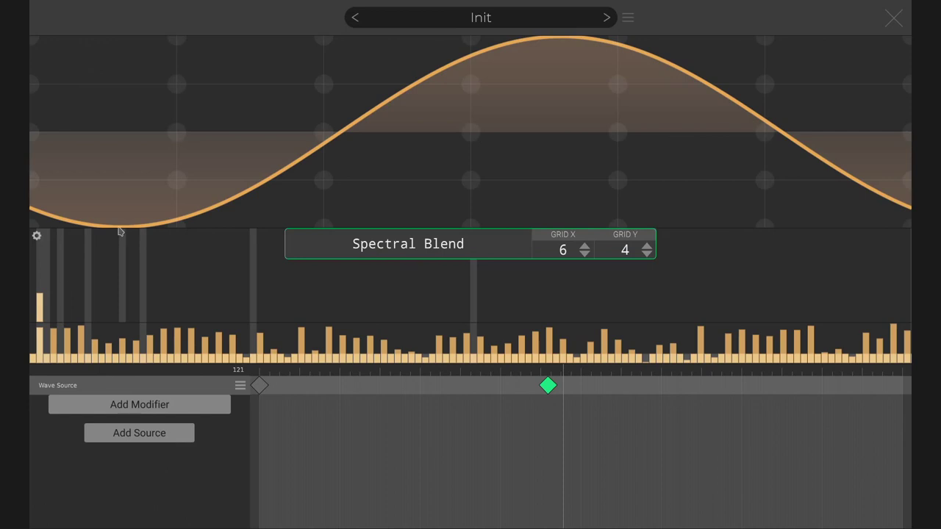
click(61, 267)
click(213, 287)
click(273, 288)
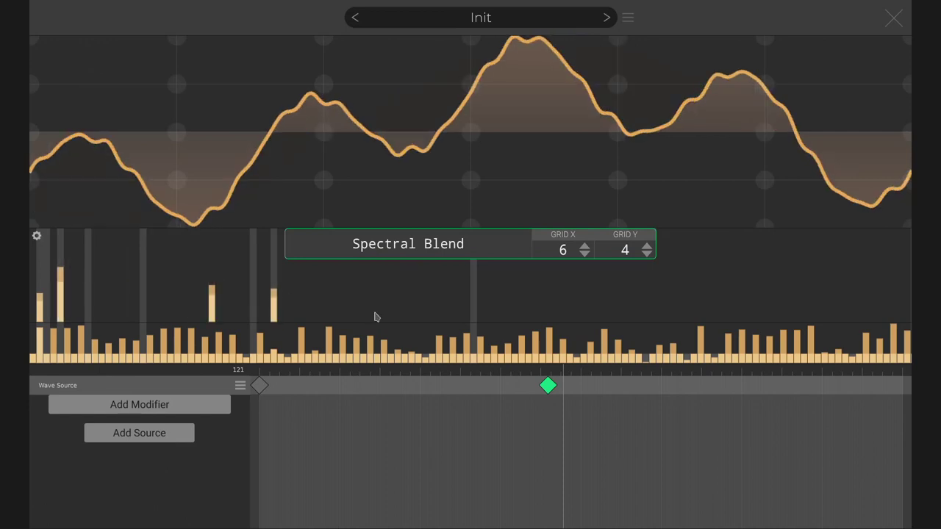
drag(554, 373, 444, 373)
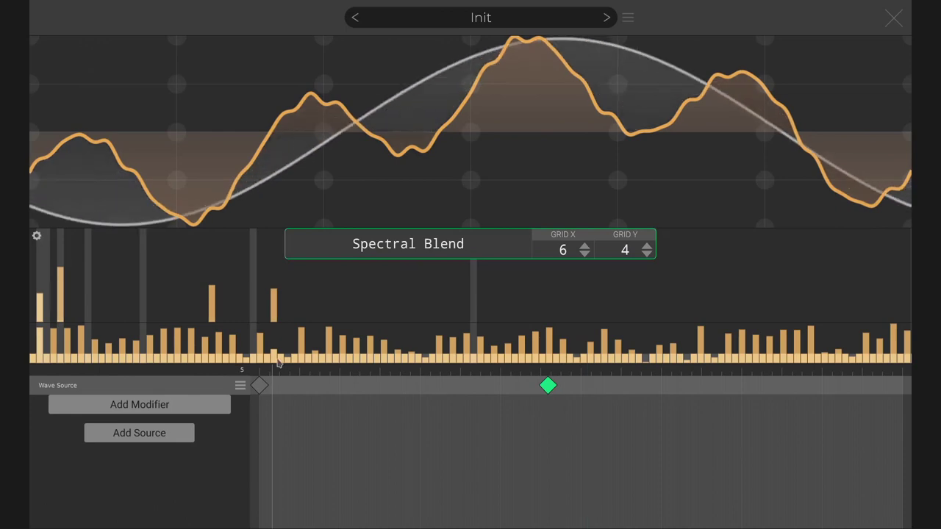
Add a keyframe at frame 256 and draw a descending sawtooth line across its full waveform
drag(794, 394, 903, 385)
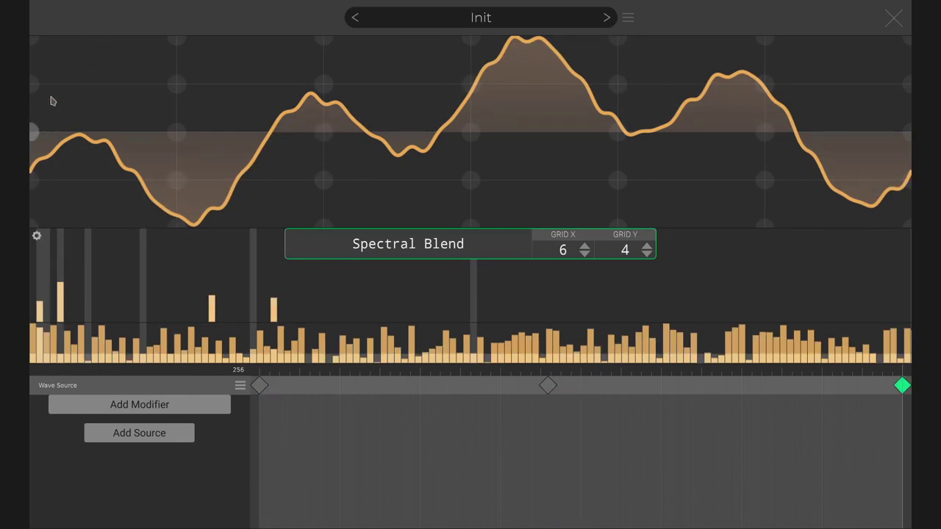
drag(33, 40, 909, 229)
drag(897, 379, 933, 340)
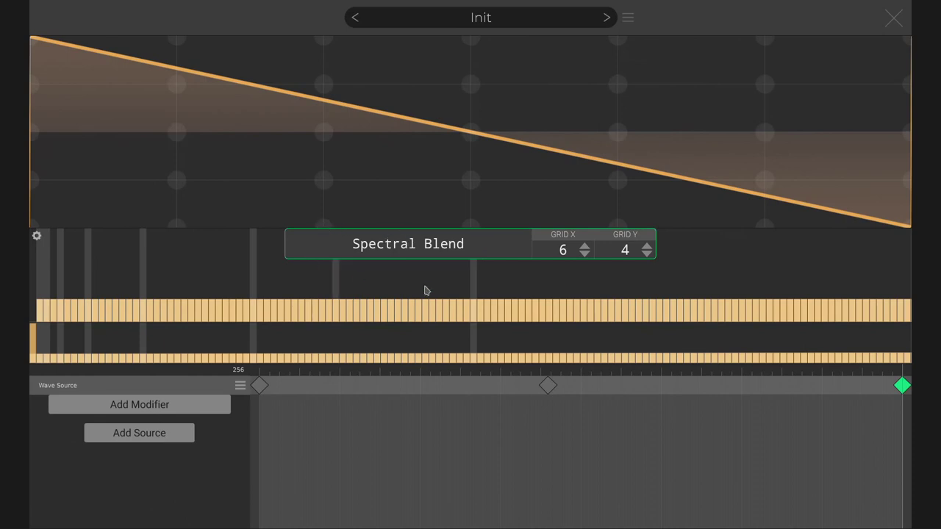
Set the blend style of the Wave Source to Waveform Blend and scrub from the last frame back to the first
click(380, 252)
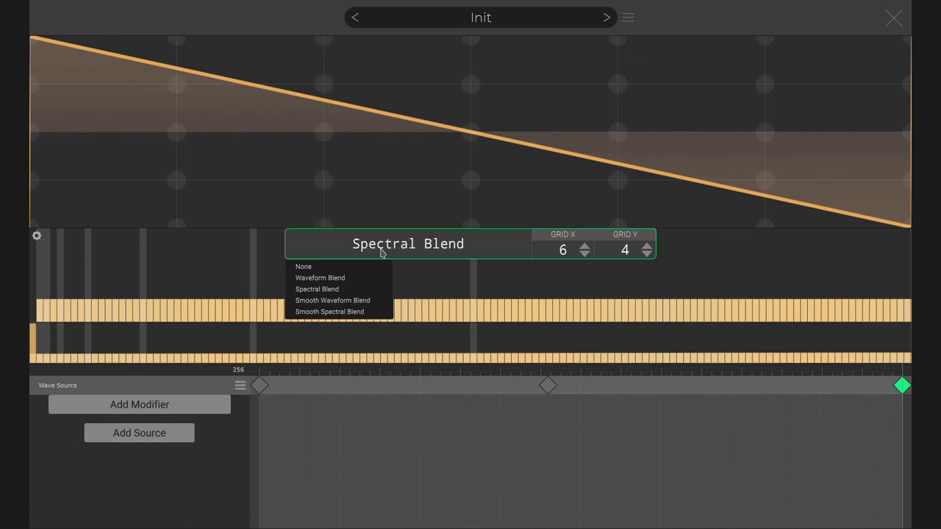
click(385, 251)
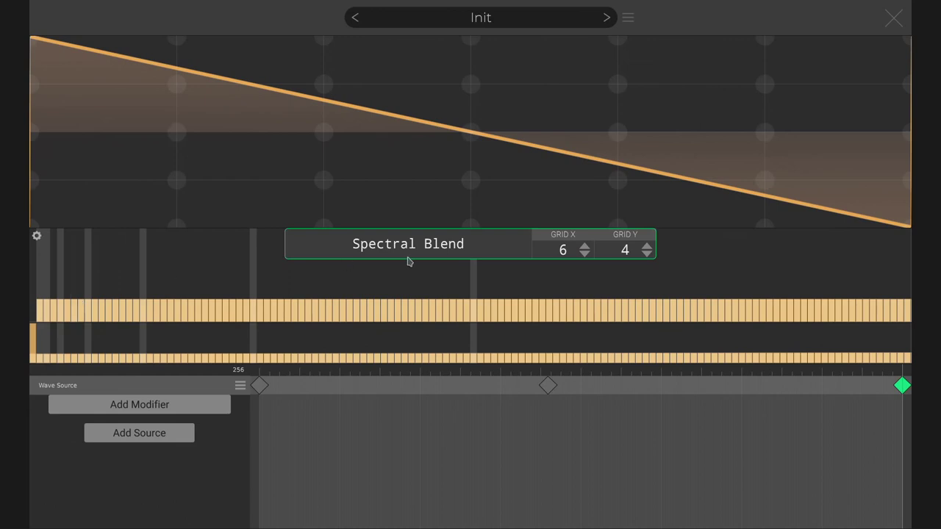
click(438, 251)
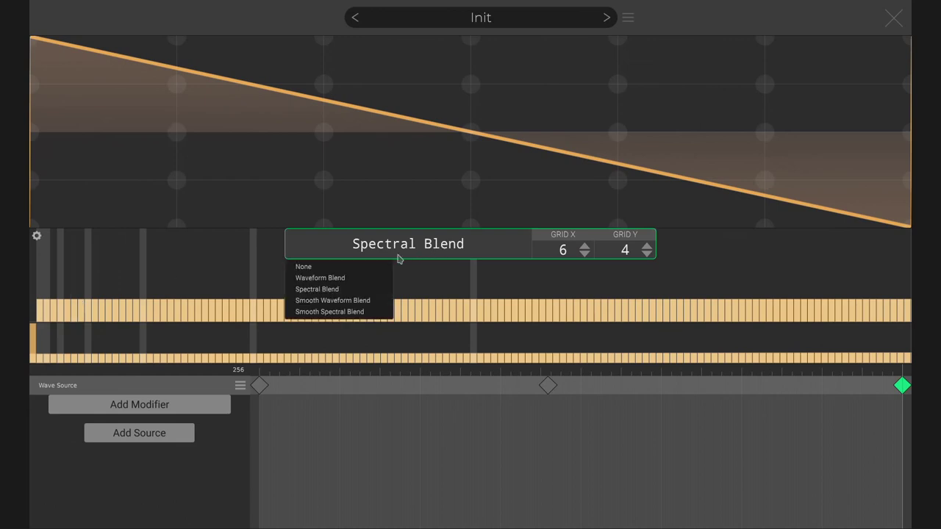
click(350, 281)
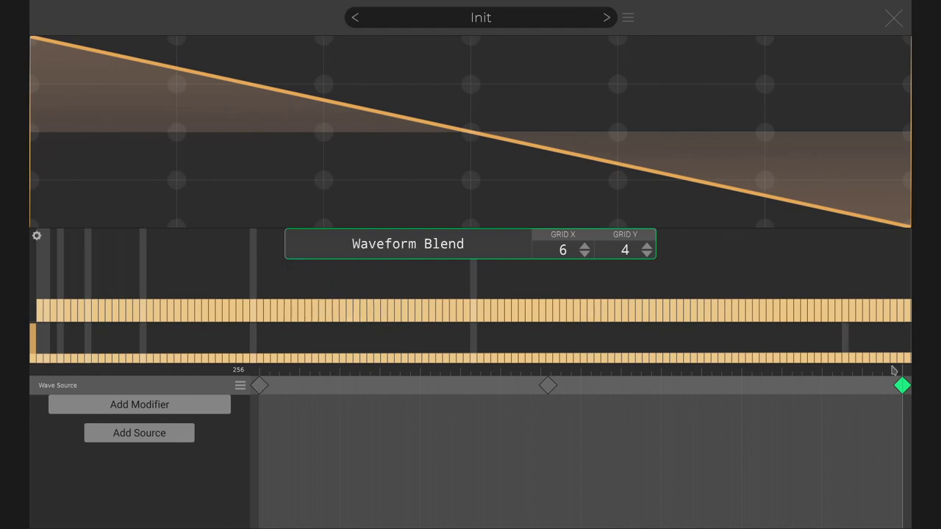
drag(911, 385, 259, 371)
Try the Smooth Waveform Blend and Smooth Spectral Blend styles, scrubbing through the frames to compare them
click(401, 239)
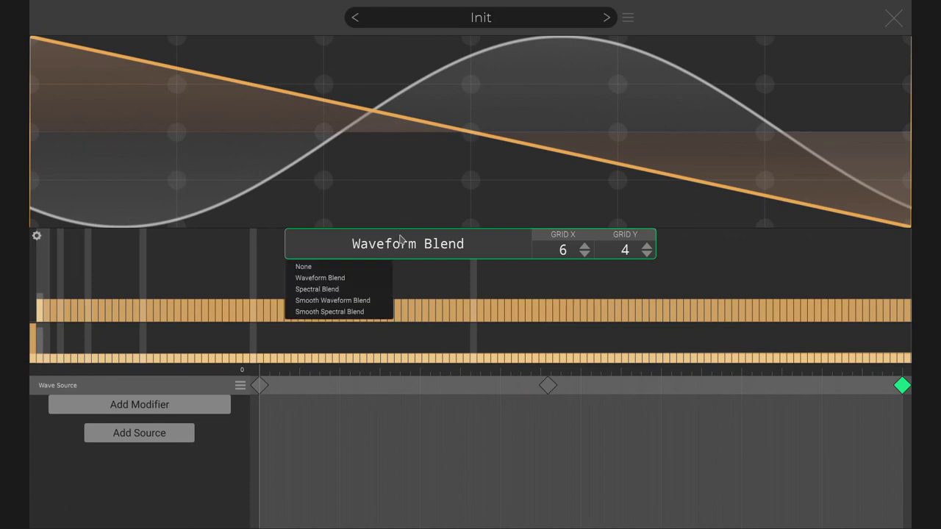
click(366, 302)
drag(260, 371, 903, 371)
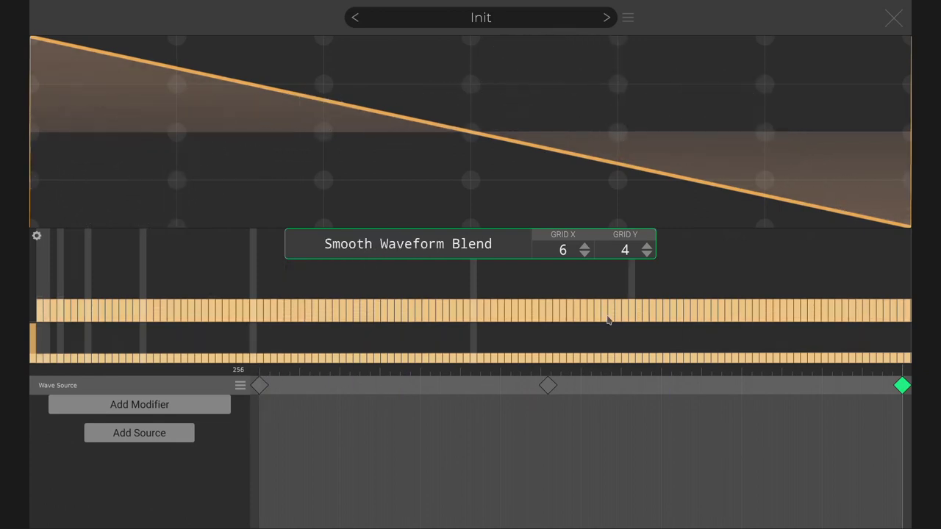
click(464, 251)
click(329, 312)
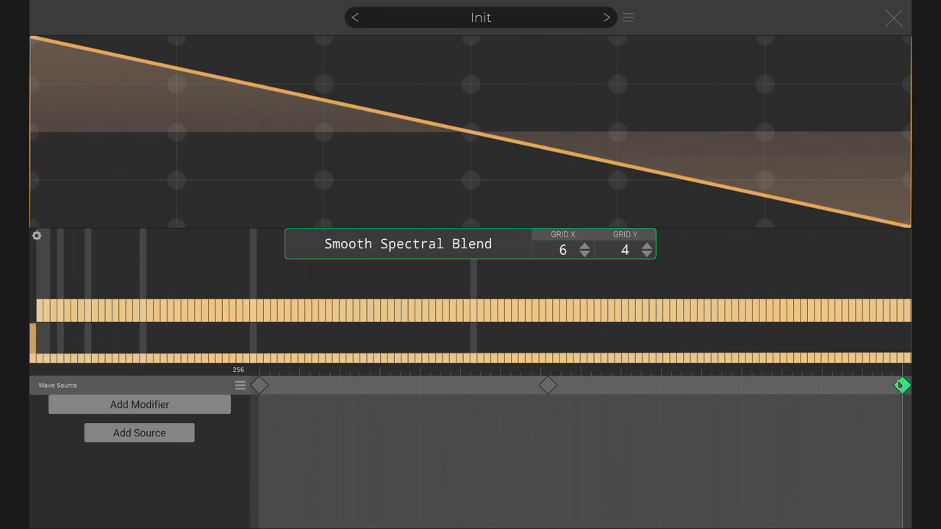
drag(882, 374, 548, 370)
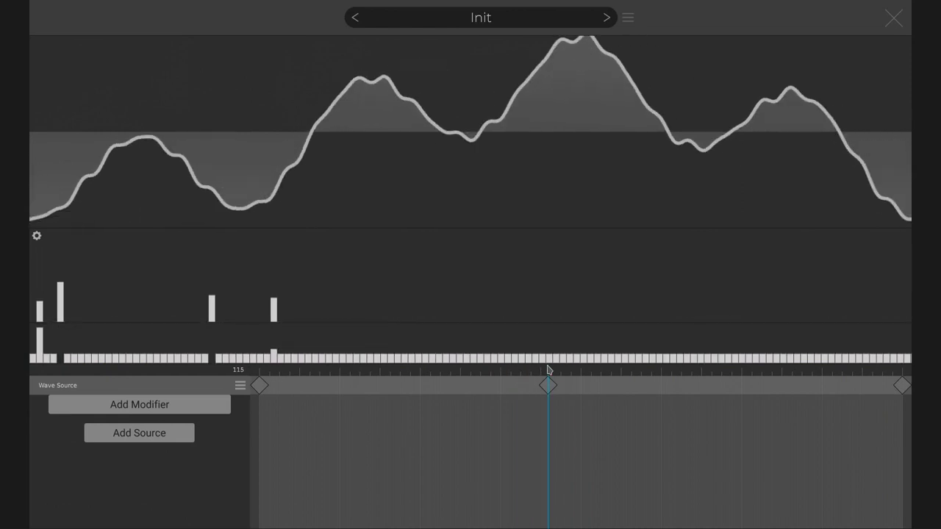
Select the middle keyframe, set the blend style back to Spectral Blend, and scrub to frame 0
click(548, 385)
click(385, 253)
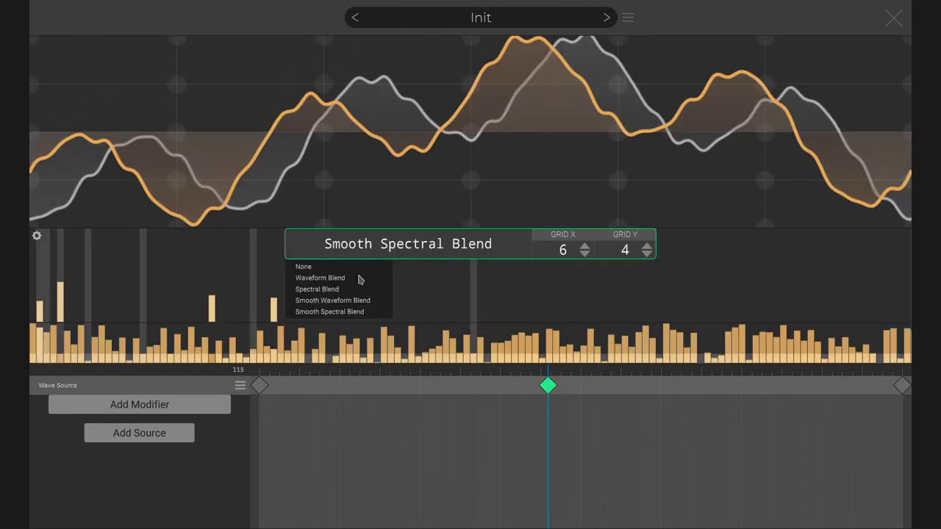
click(339, 291)
drag(550, 374, 198, 365)
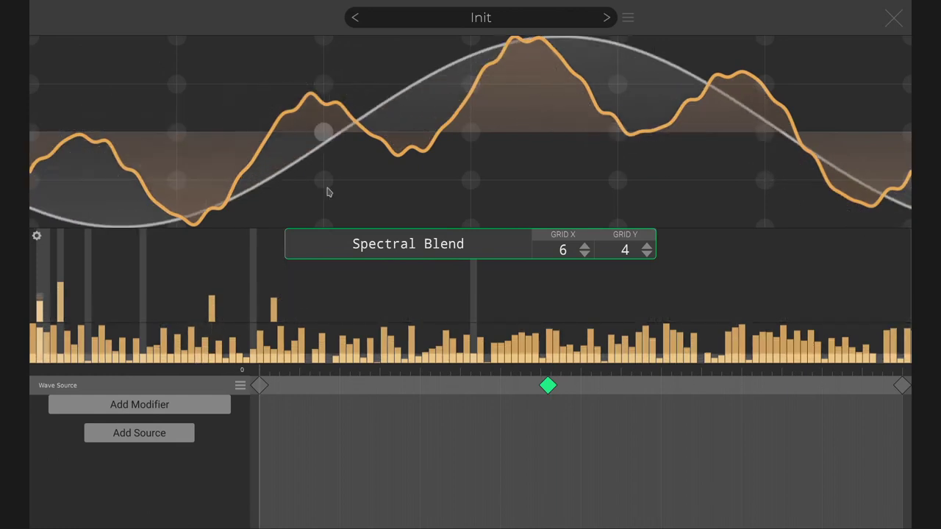
Remove the Wave Source group and add a Line Source in its place
click(240, 388)
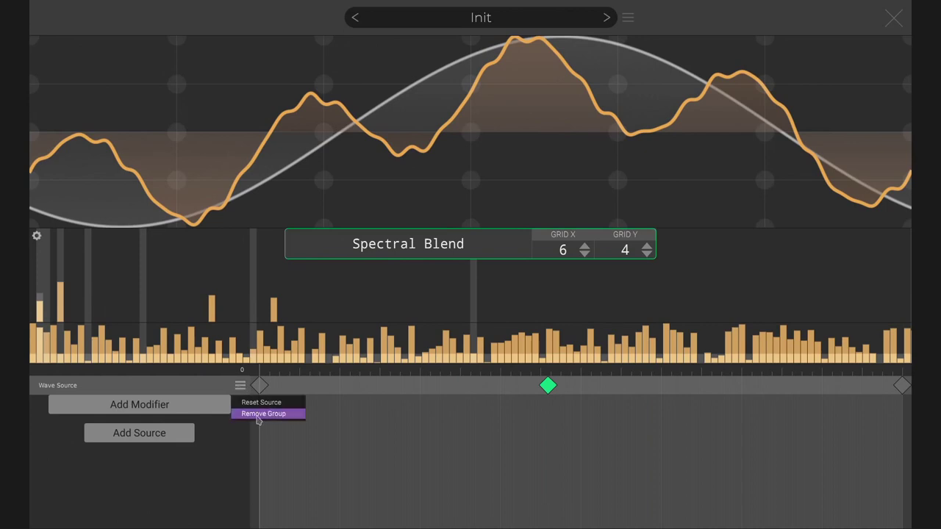
click(259, 416)
click(169, 401)
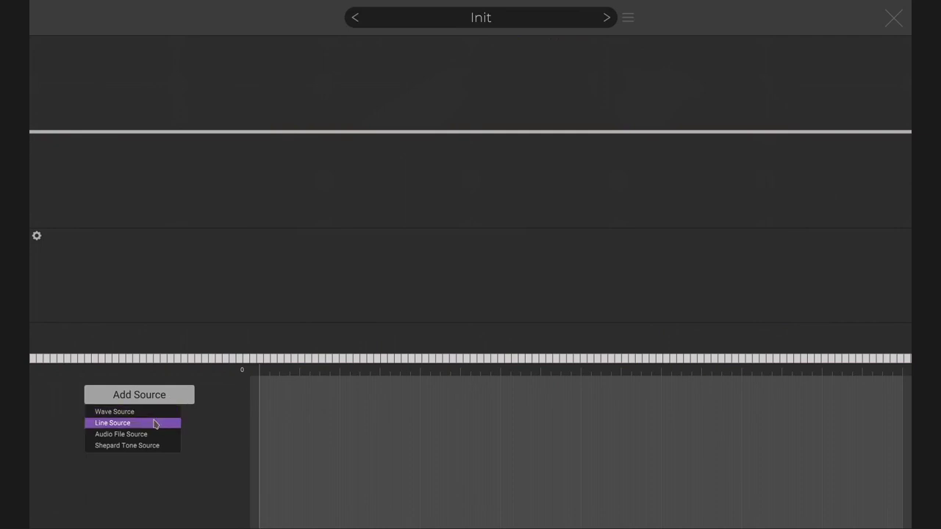
click(155, 424)
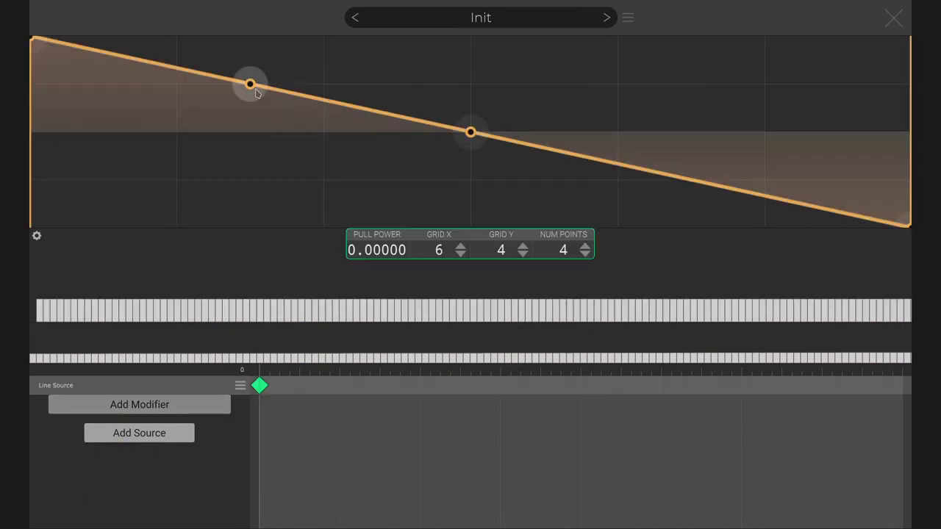
Reposition the two middle line points to form a narrow pulse at the start of the waveform
drag(250, 84, 104, 33)
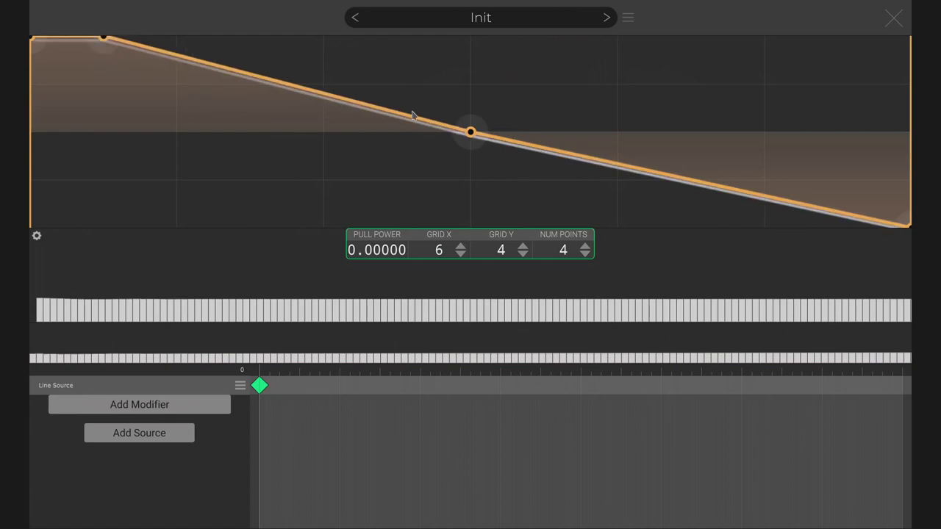
drag(468, 132, 123, 297)
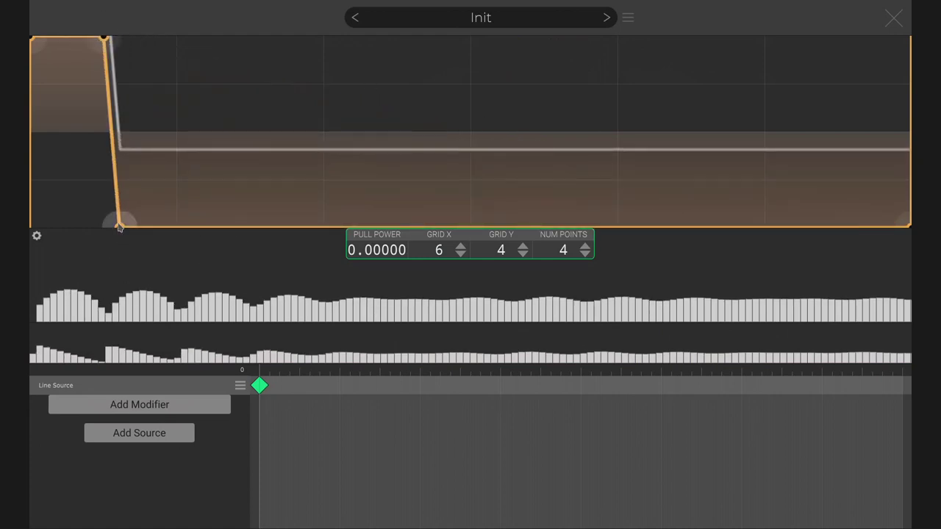
drag(118, 225, 104, 226)
Add a Line Source keyframe at frame 256 with the pulse widened to about half the cycle, and audition the wavetable on oscillator 1
drag(351, 392, 939, 408)
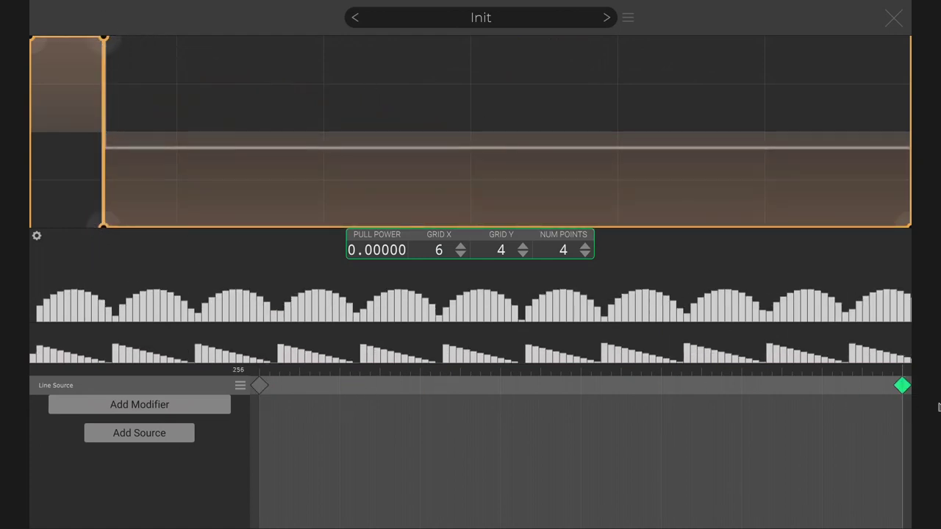
drag(114, 232, 463, 227)
drag(119, 47, 474, 9)
drag(904, 374, 259, 374)
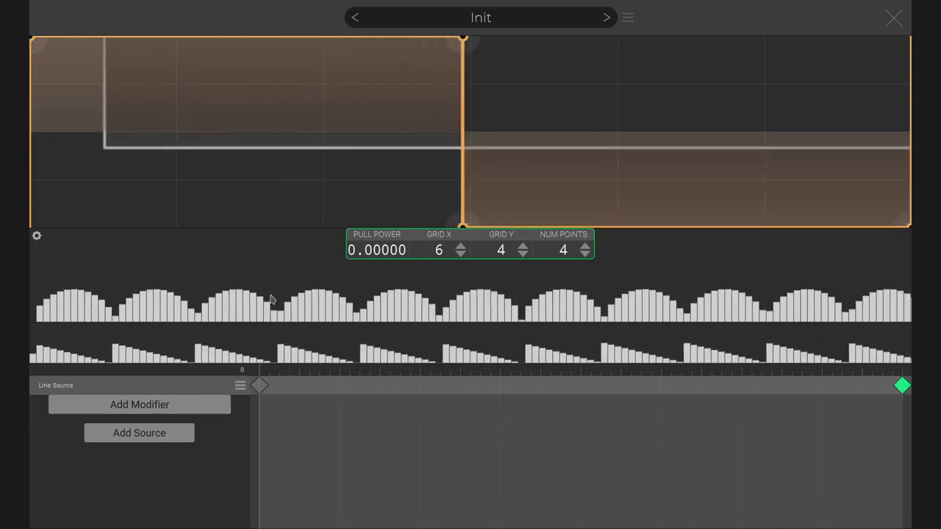
click(891, 22)
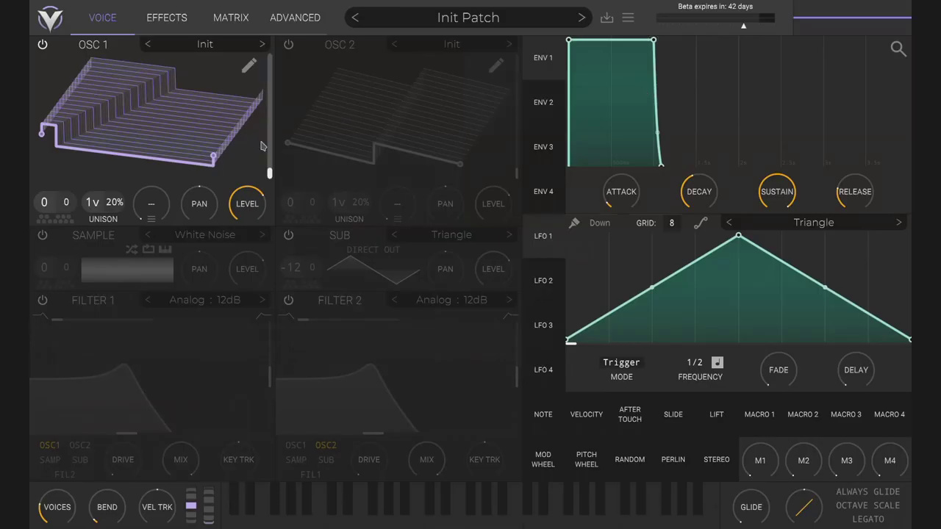
key(a)
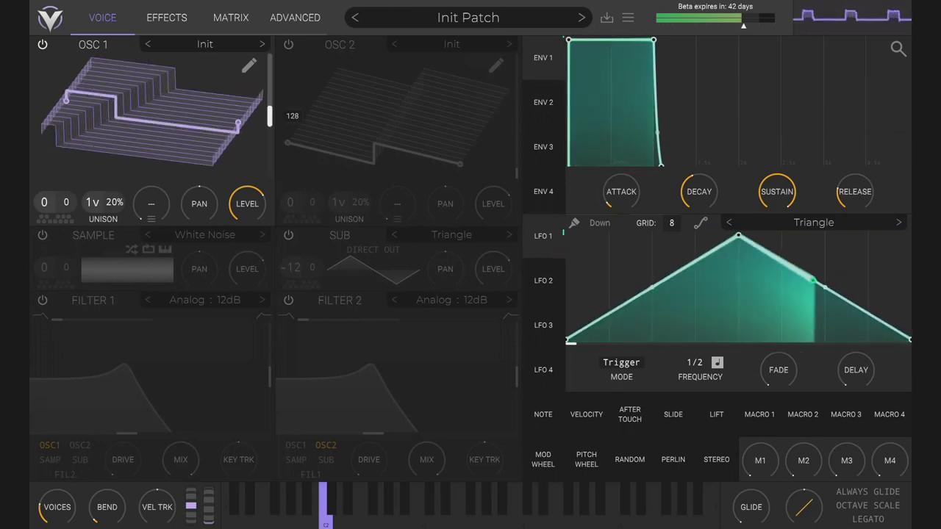
Reopen oscillator 1's wavetable editor, narrow the first keyframe's pulse to nearly zero width, and return to the voice view
click(249, 66)
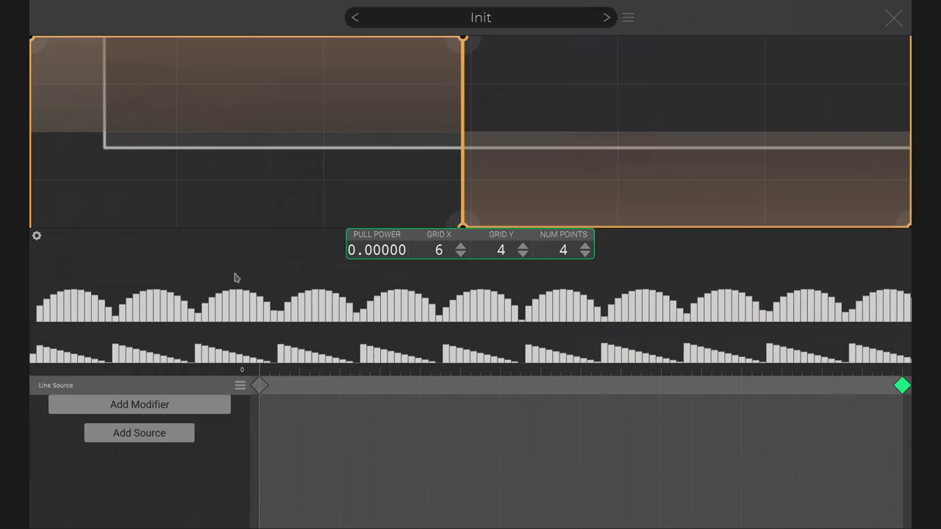
click(258, 385)
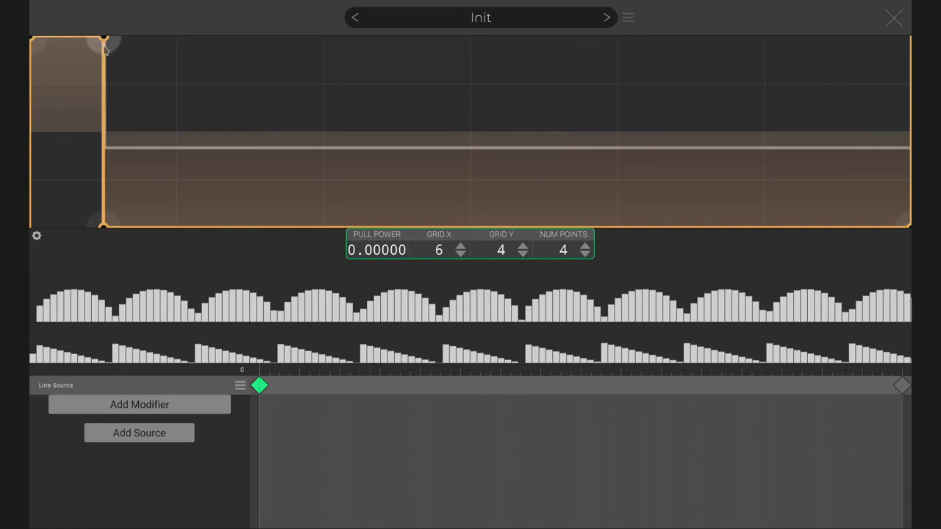
drag(104, 37, 37, 38)
double_click(101, 217)
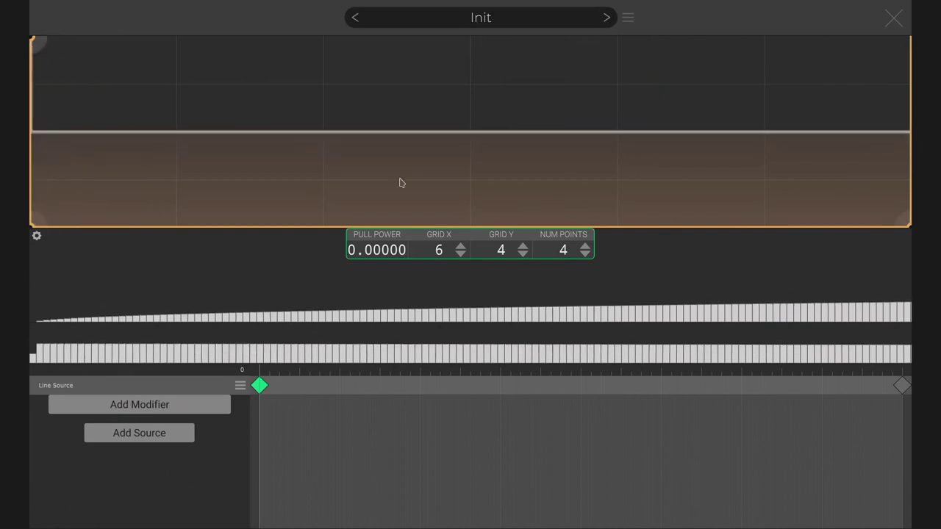
click(894, 18)
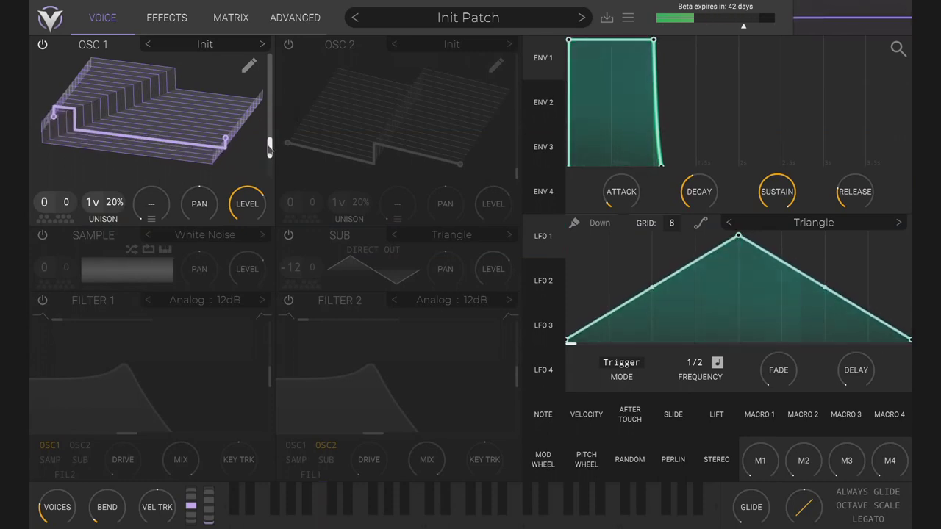
Reopen the wavetable editor, look over the modifier and group options of the Line Source, and add an Audio File Source
click(249, 68)
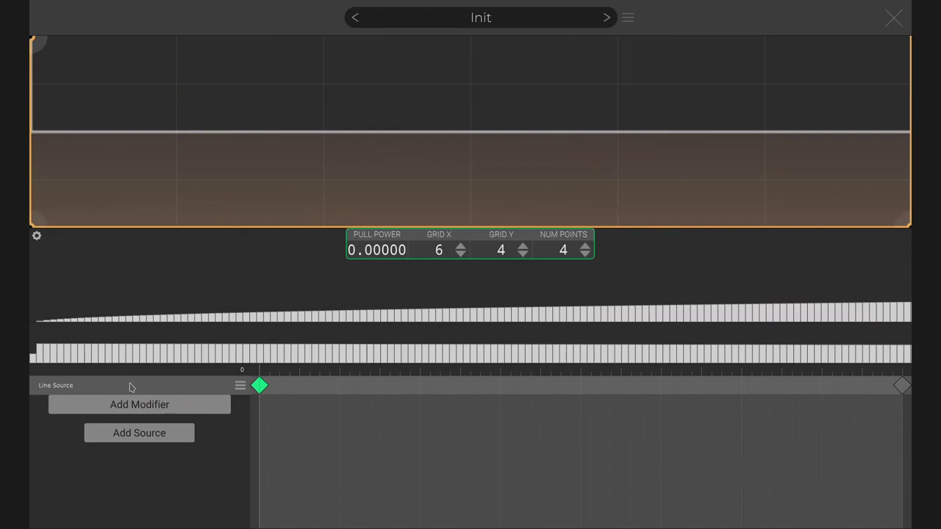
click(204, 410)
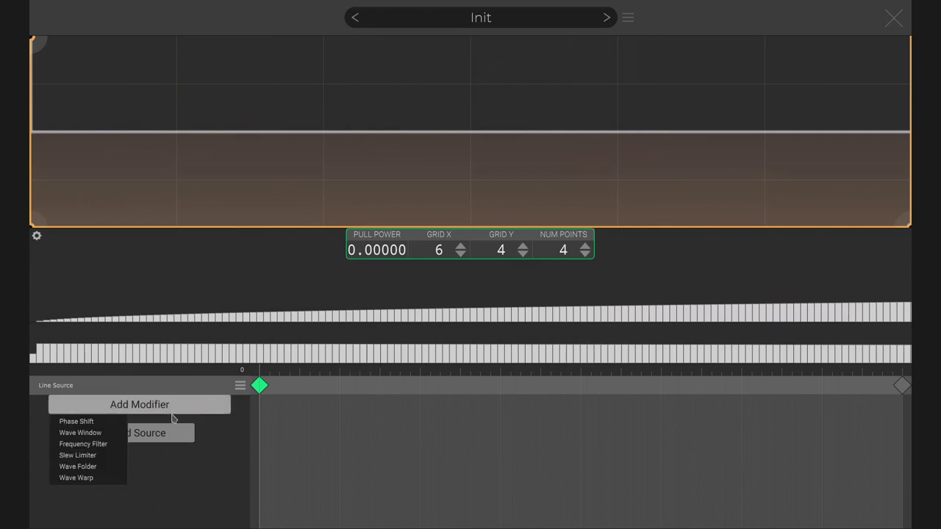
click(241, 386)
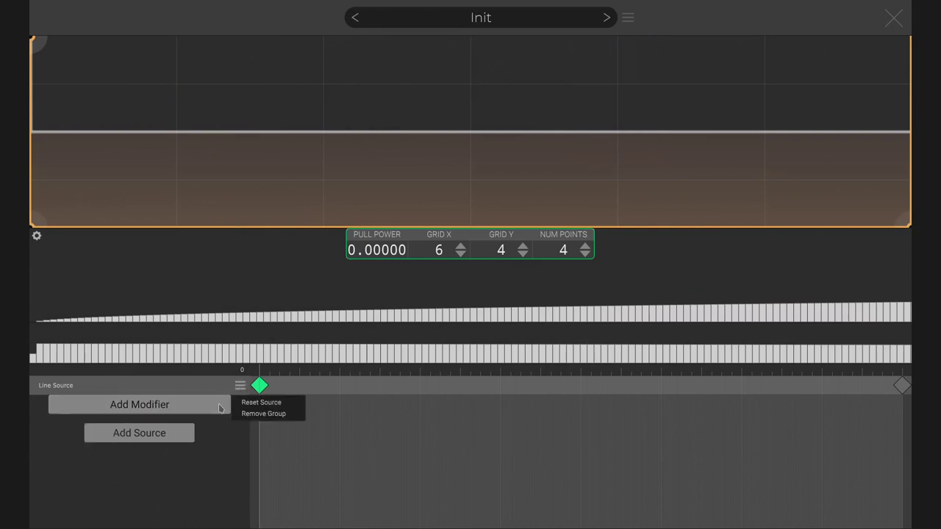
click(205, 443)
click(158, 438)
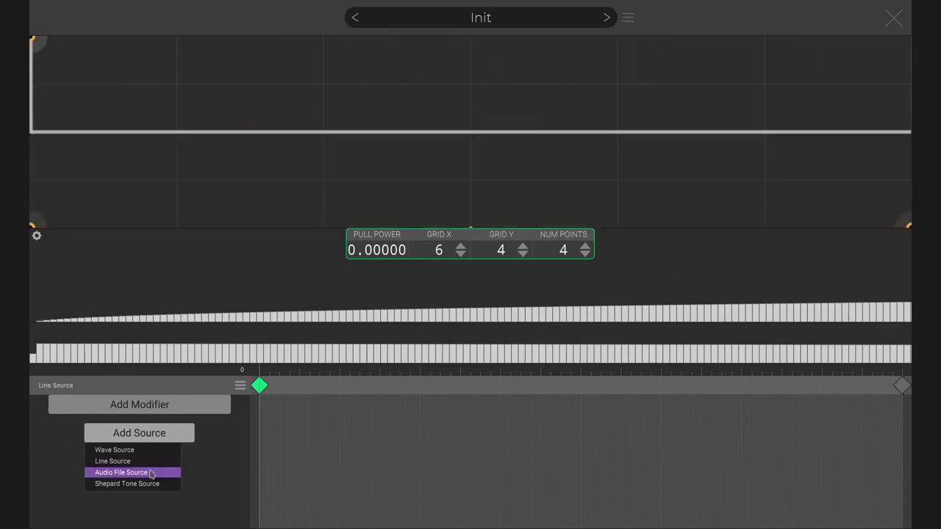
click(151, 473)
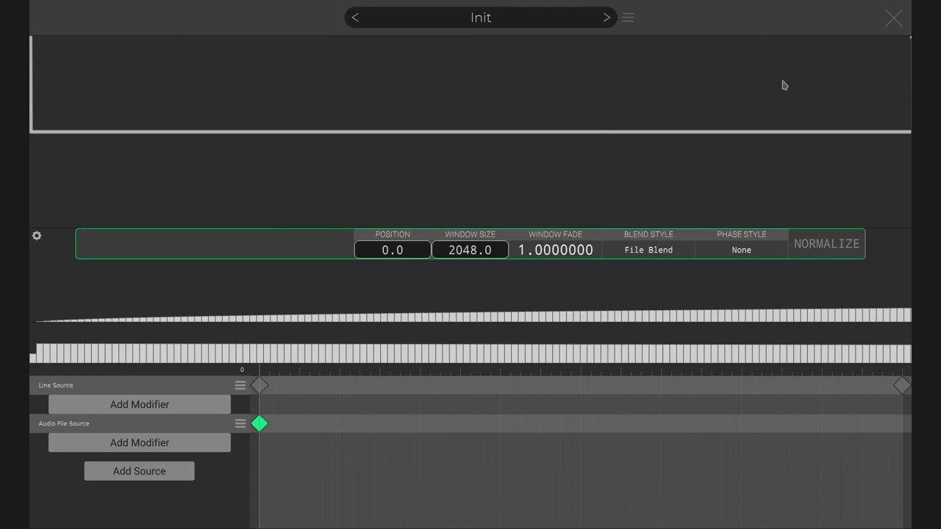
Close the wavetable editor and generate oscillator 1's wavetable from the text "Welcome to Sonoi Convention"
click(892, 21)
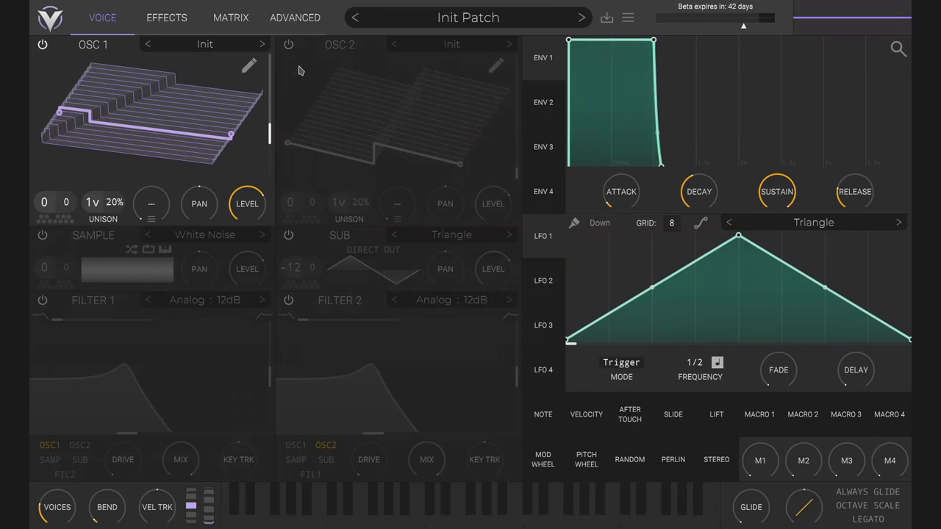
click(214, 47)
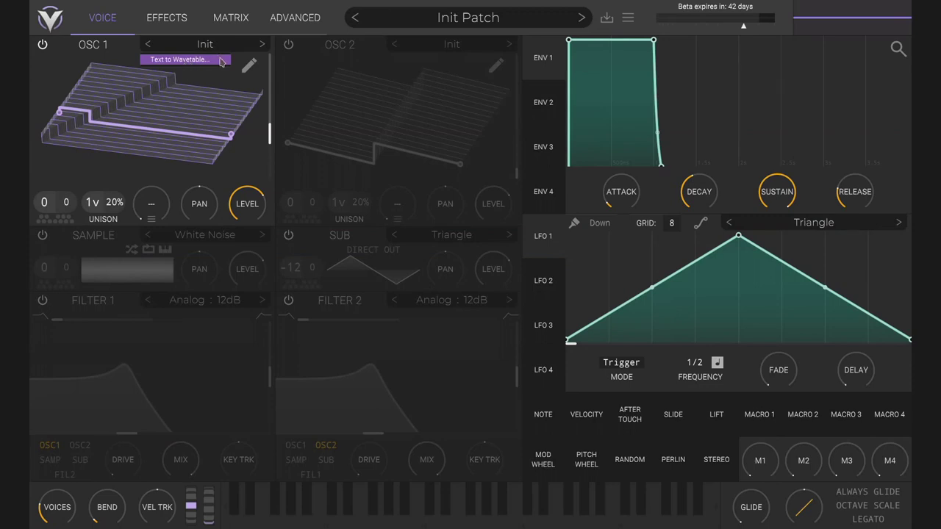
click(221, 60)
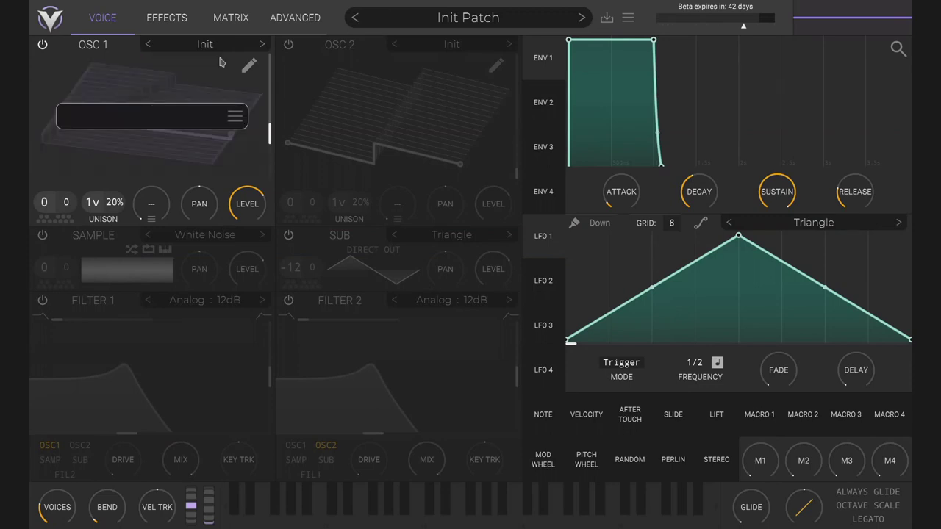
text(Welcome to So)
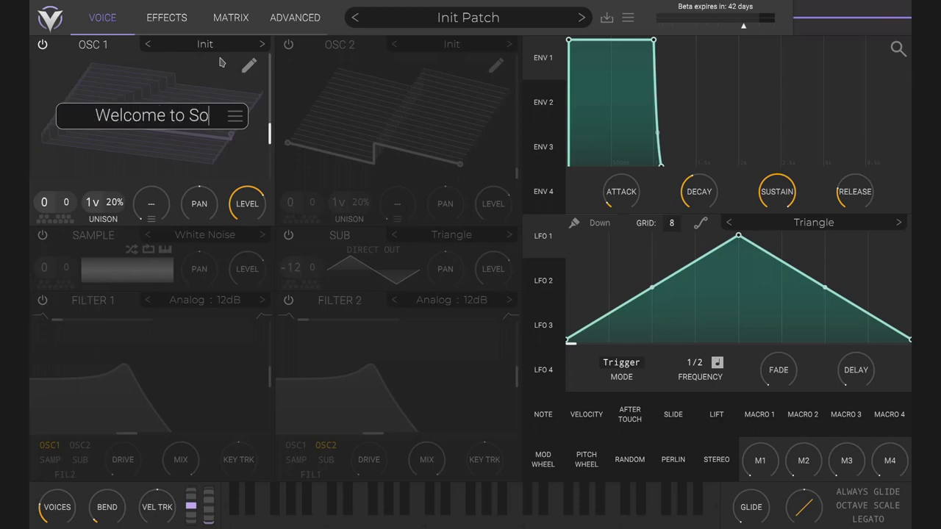
text(noi Convention)
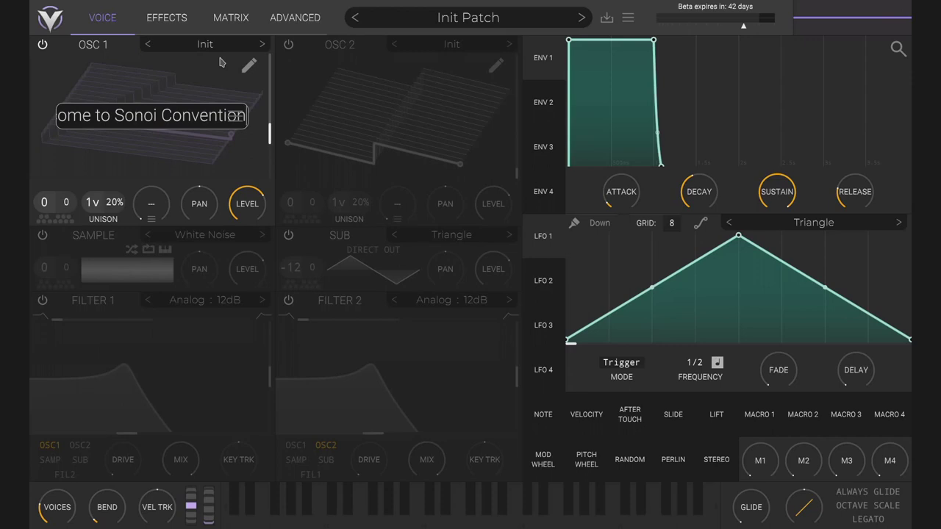
key(Return)
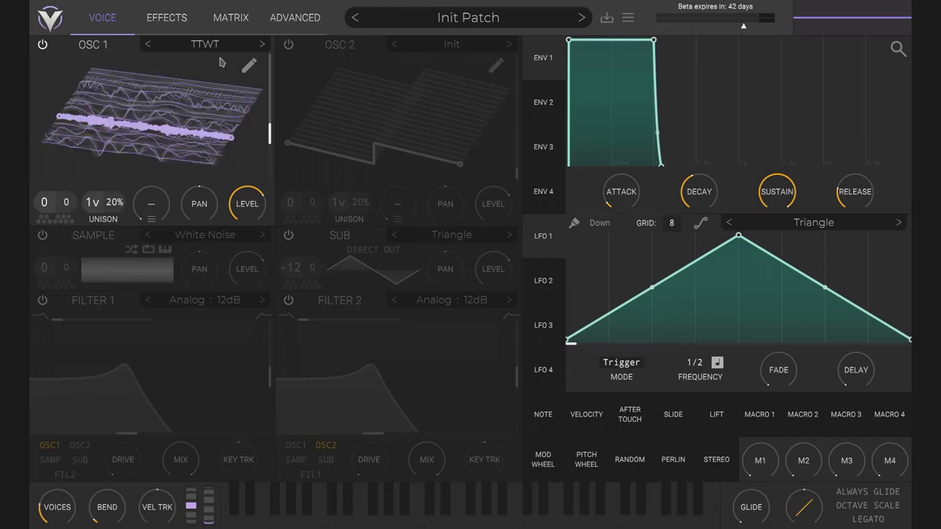
Modulate oscillator 1's wavetable position with Envelope 2, set the position to frame 256, and give the envelope zero sustain and a long decay
click(543, 101)
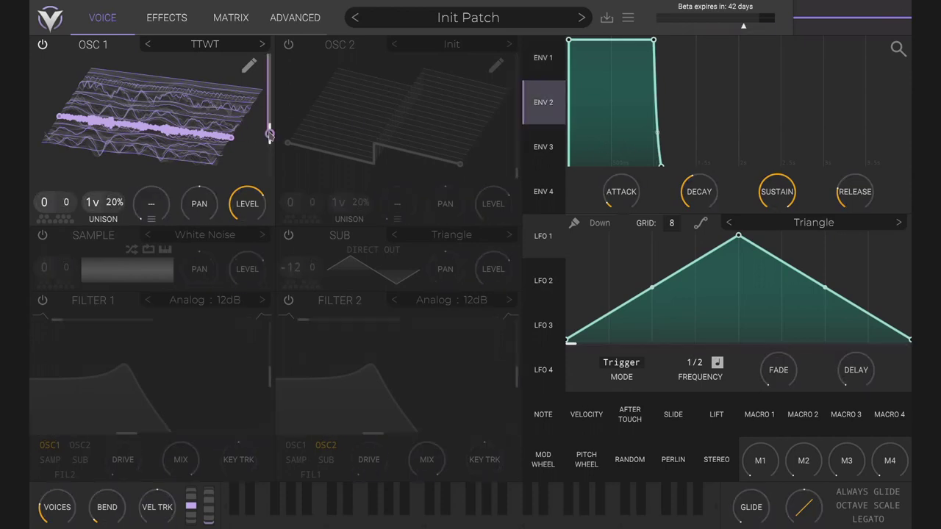
drag(270, 133, 270, 59)
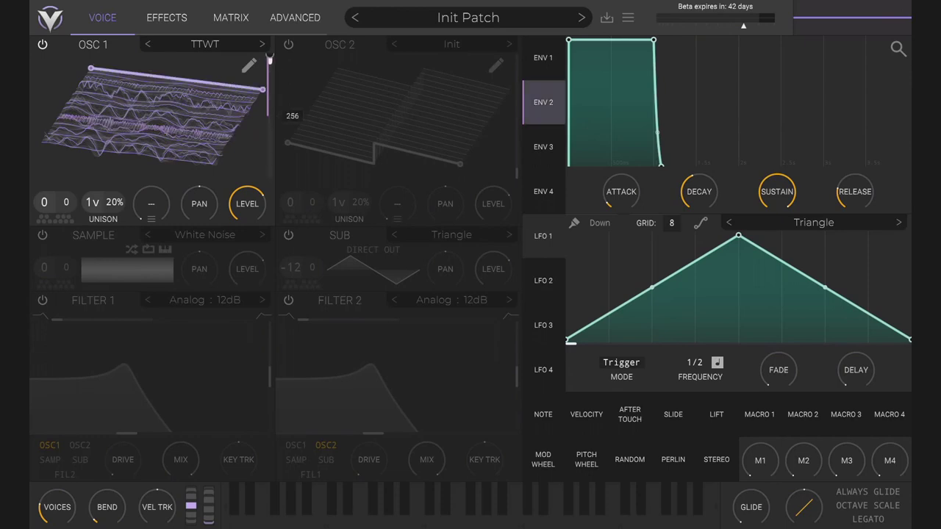
drag(773, 178, 761, 158)
drag(614, 136, 821, 163)
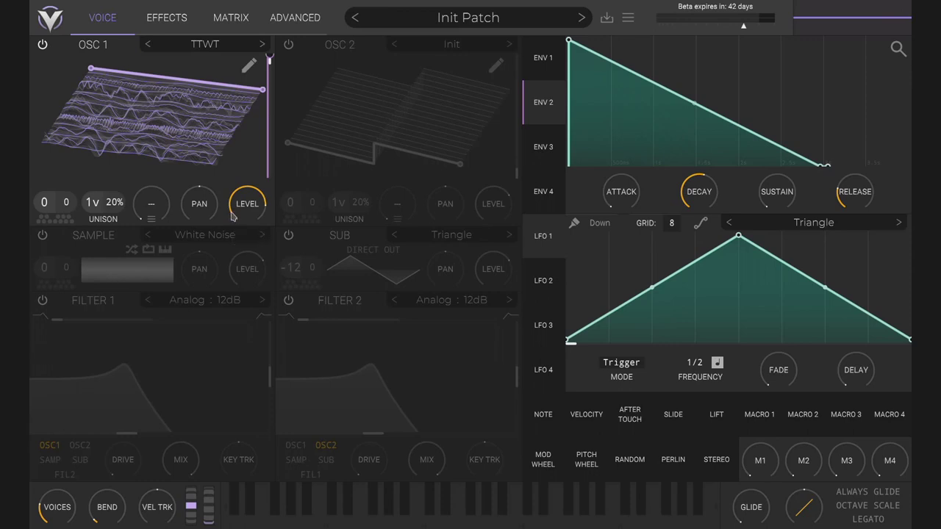
Audition the text wavetable with repeated notes and raise oscillator 1's level
key(a)
key(a)
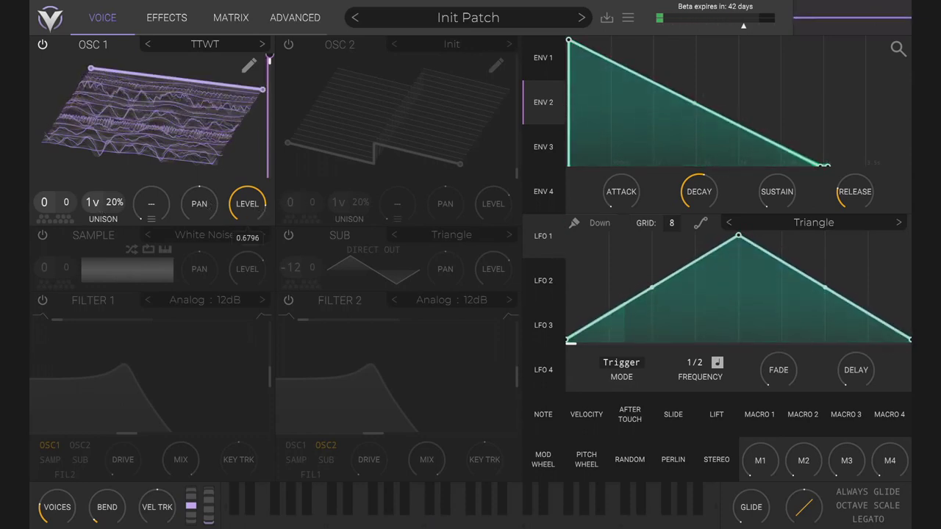
key(a)
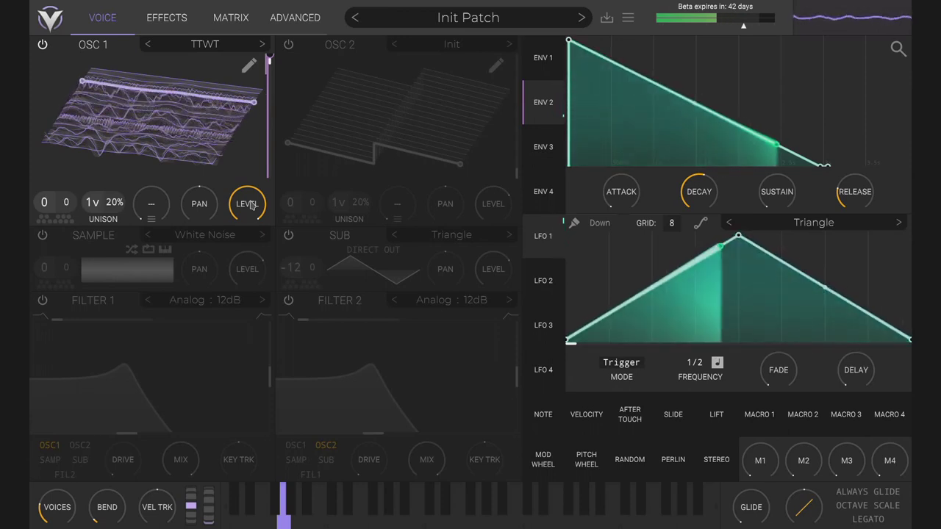
Bypass the Envelope 2 modulation on oscillator 1's wavetable position and start learning a MIDI assignment for it
right_click(269, 61)
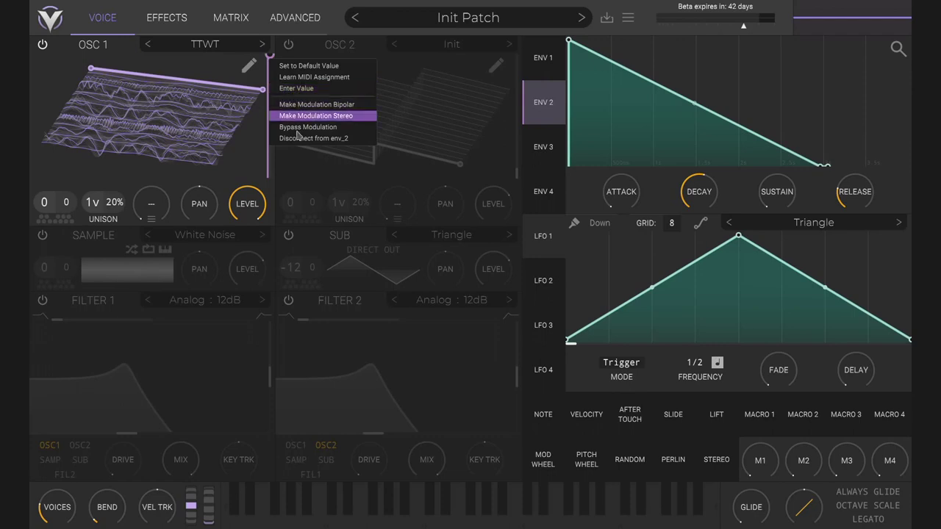
click(270, 65)
mouse_move(270, 65)
mouse_down()
mouse_move(269, 156)
mouse_move(269, 57)
mouse_up()
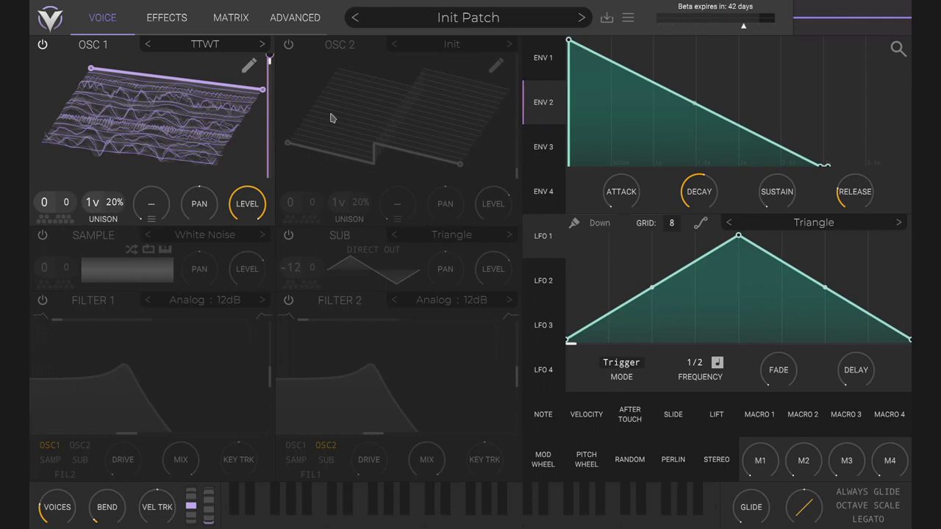
right_click(270, 60)
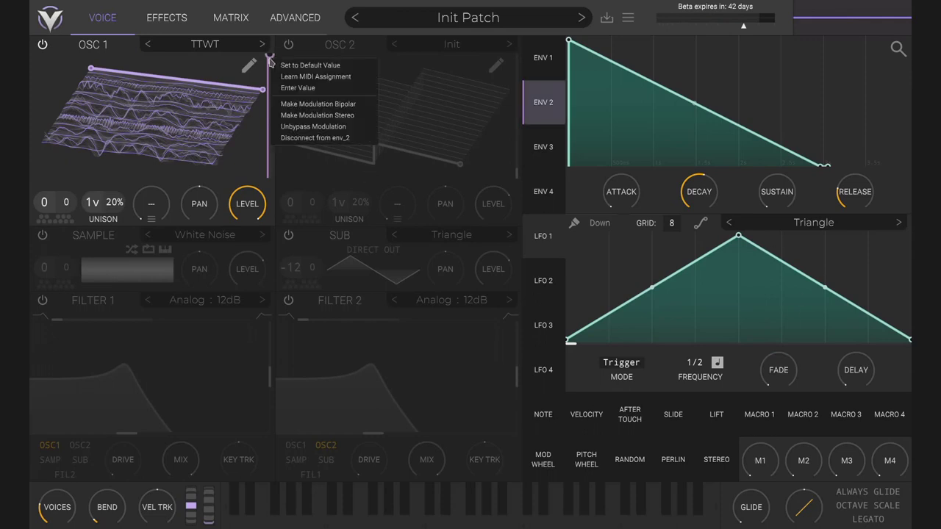
click(340, 77)
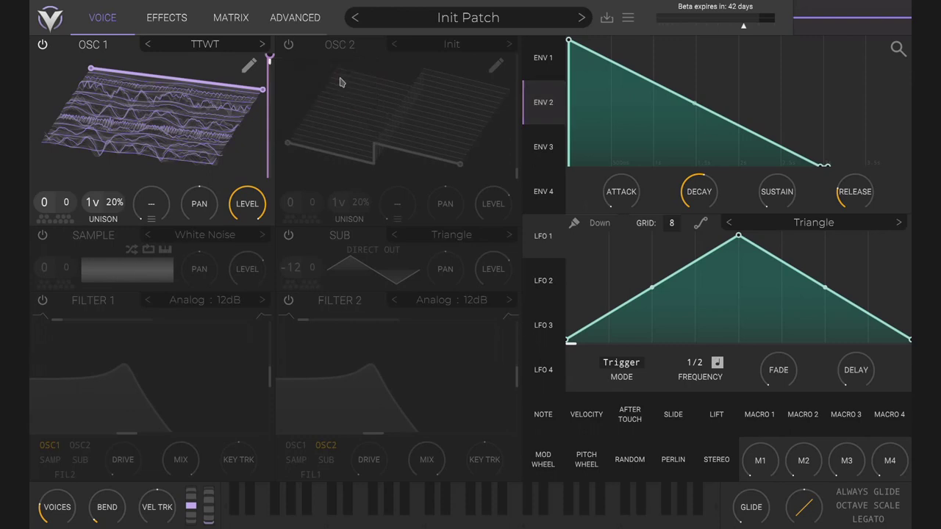
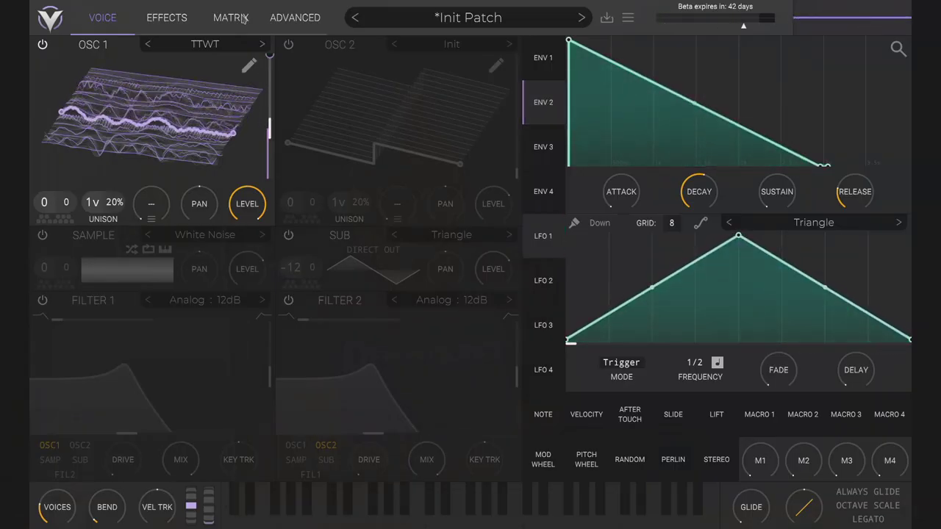
Reopen Text to Wavetable on oscillator 1 and look over its available speech languages
click(228, 45)
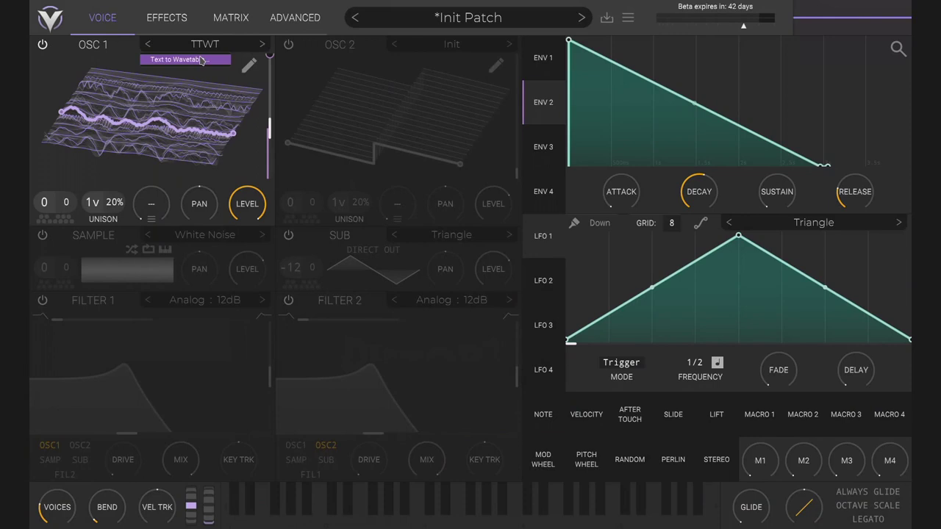
click(211, 62)
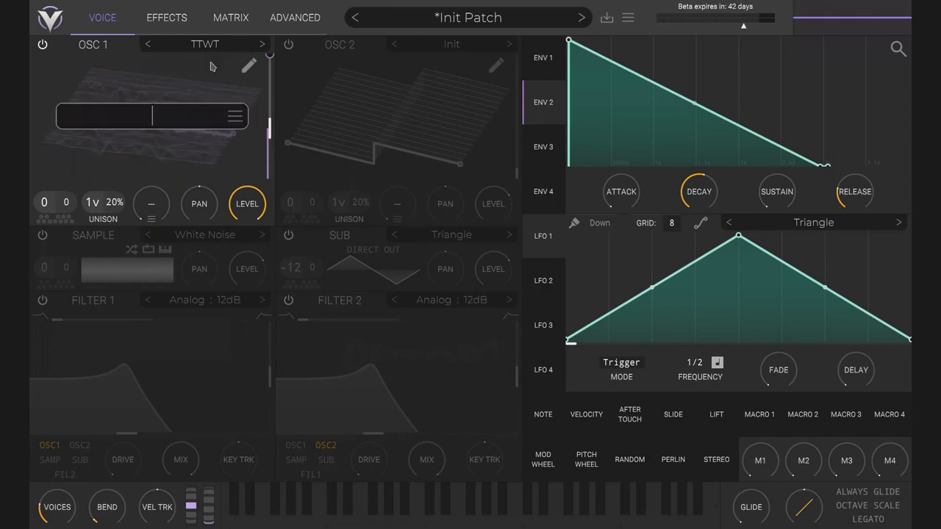
click(236, 120)
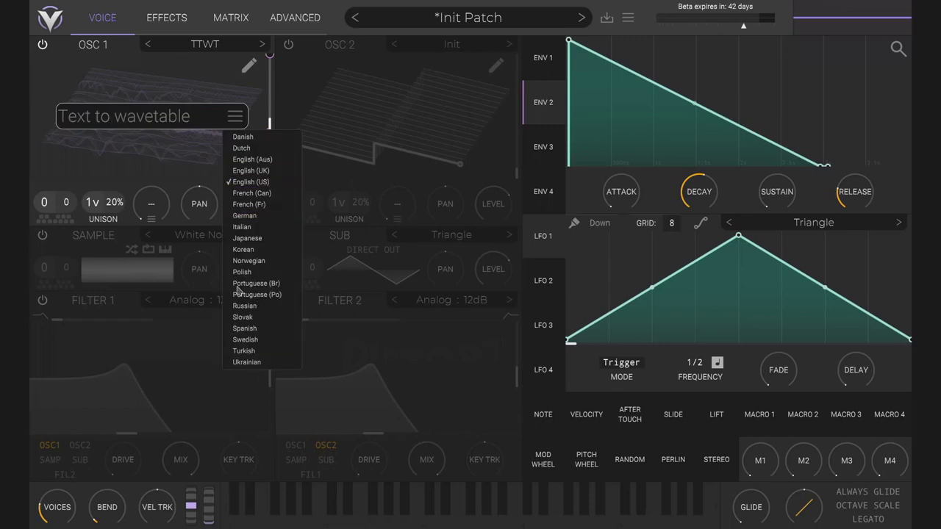
click(195, 86)
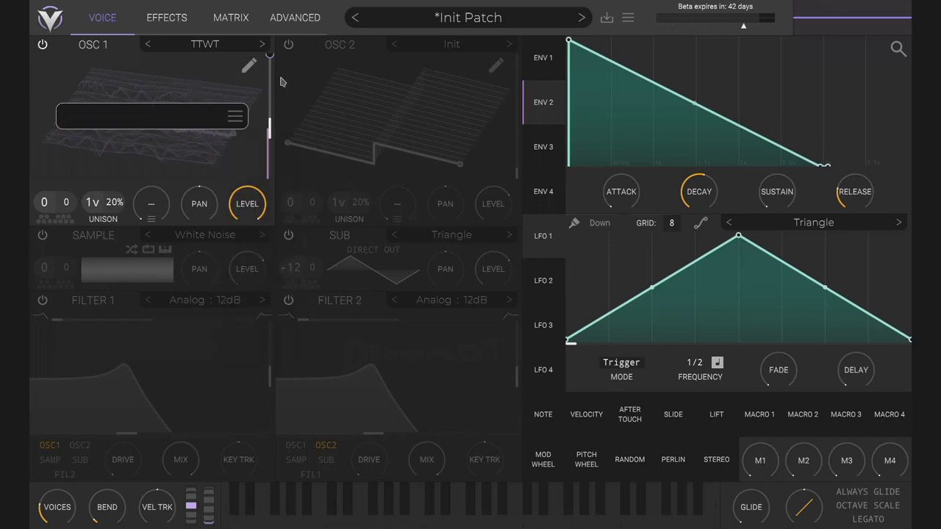
Open oscillator 1's wavetable editor, scrub through the frames, and move the first audio keyframe's window to position 20370
click(250, 67)
click(249, 67)
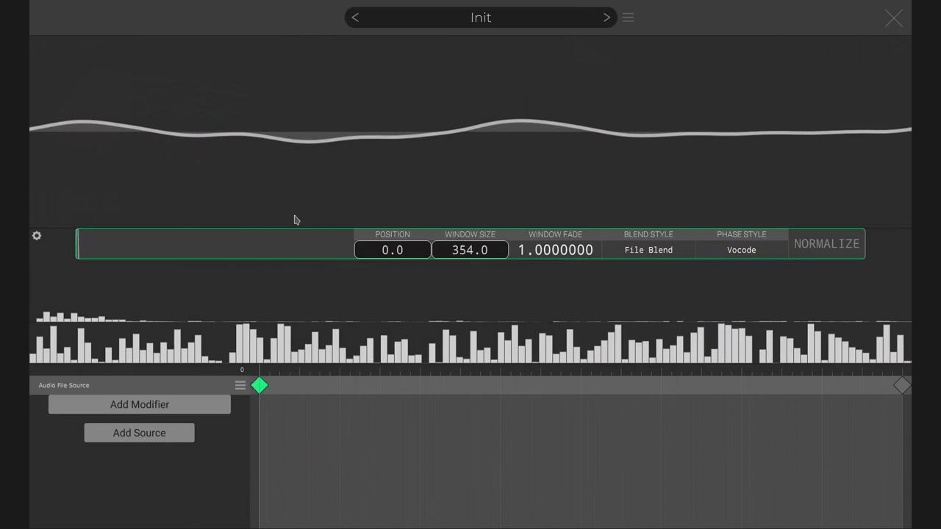
drag(263, 377, 925, 371)
drag(100, 255, 200, 255)
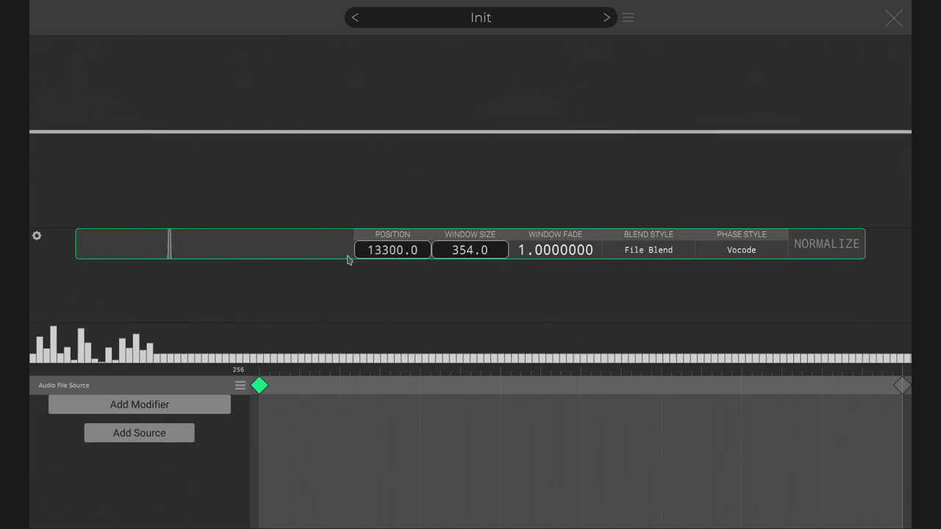
mouse_move(168, 252)
mouse_down()
mouse_move(80, 252)
mouse_move(245, 253)
mouse_move(98, 252)
mouse_move(215, 255)
mouse_up()
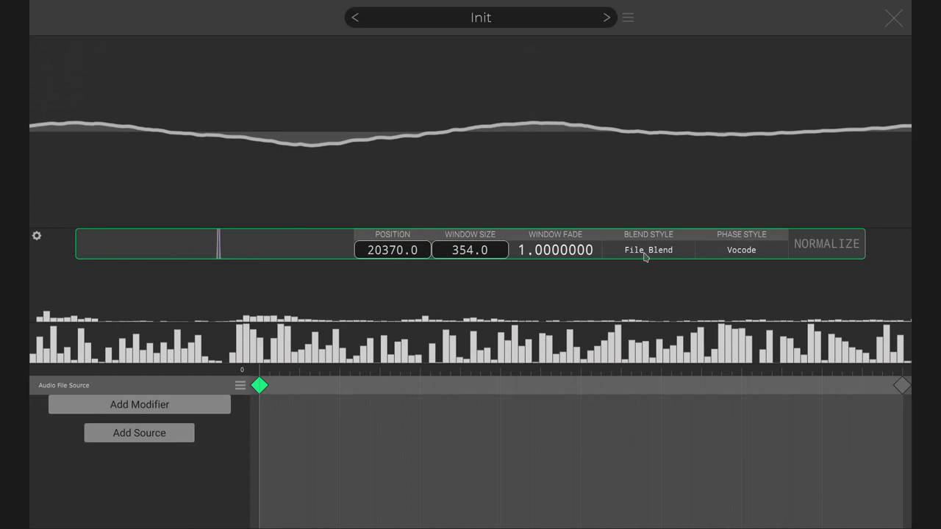
Try the None, Clear and Vocode phase styles while shifting the audio window, ending with Vocode at position 27790
click(758, 253)
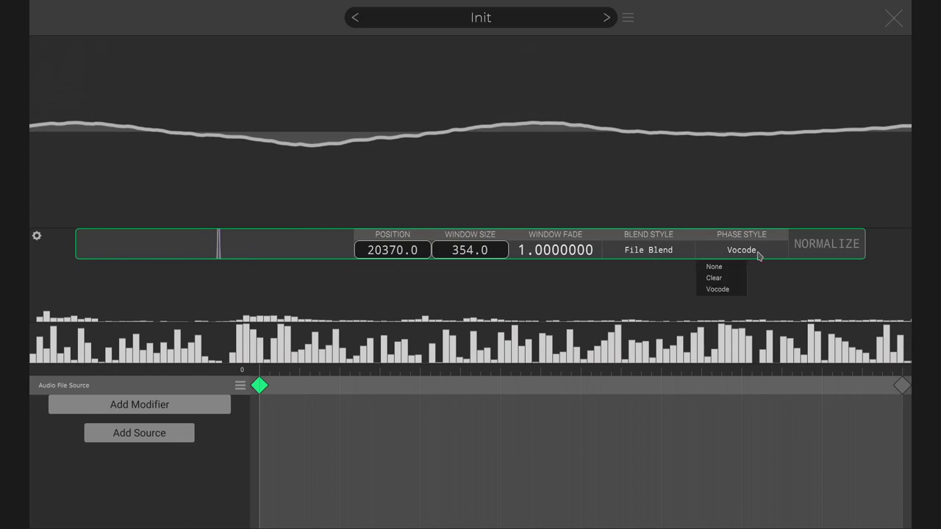
click(734, 268)
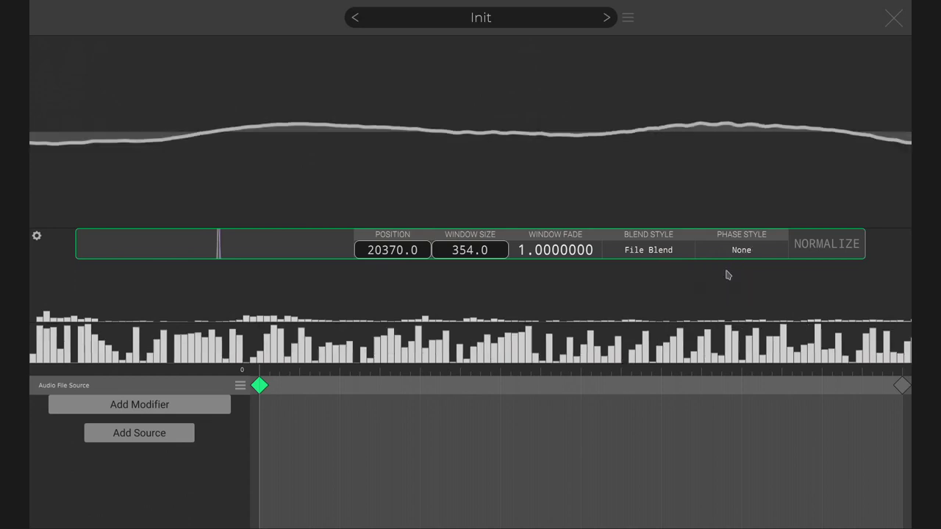
drag(224, 248, 267, 254)
click(737, 251)
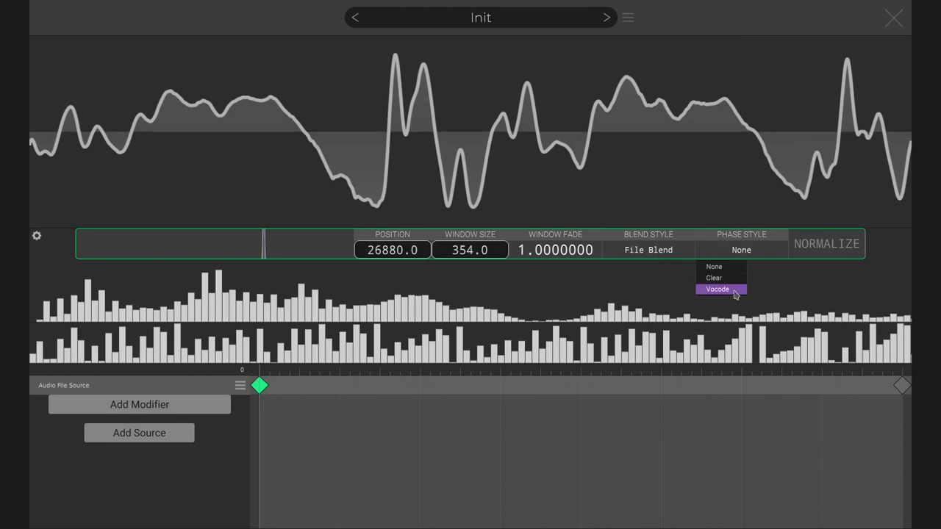
click(732, 278)
mouse_move(279, 250)
mouse_down()
mouse_move(211, 246)
mouse_move(270, 250)
mouse_up()
click(747, 253)
click(717, 289)
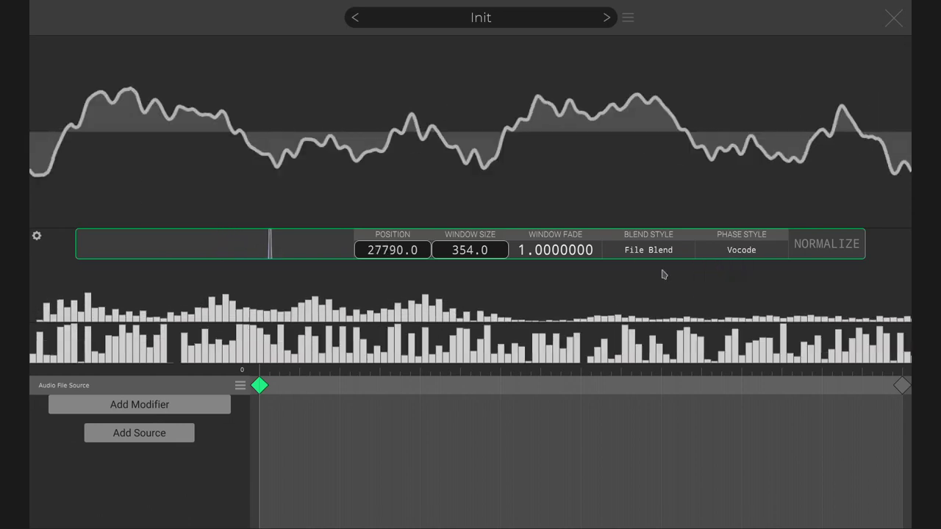
Set the Audio File Source's blend style to Spectral and move the audio window to position 19040
click(641, 255)
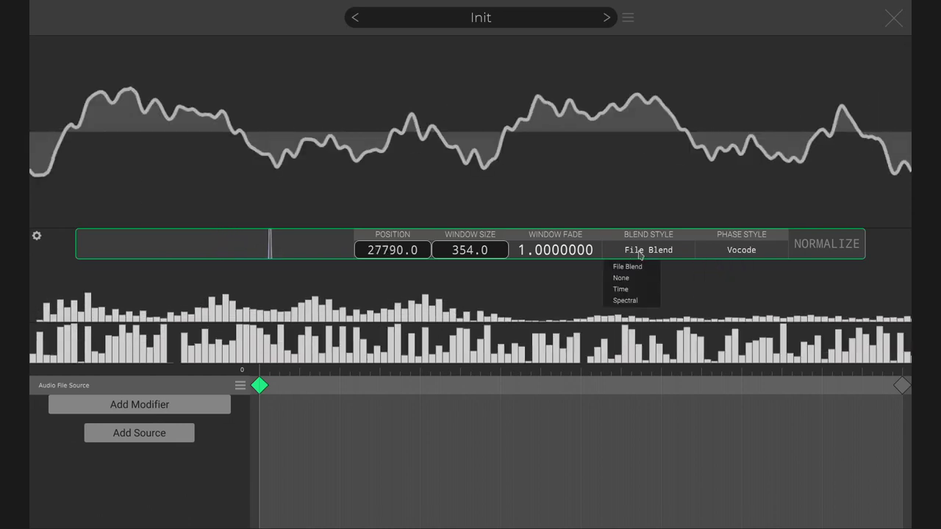
click(626, 301)
drag(273, 251, 209, 248)
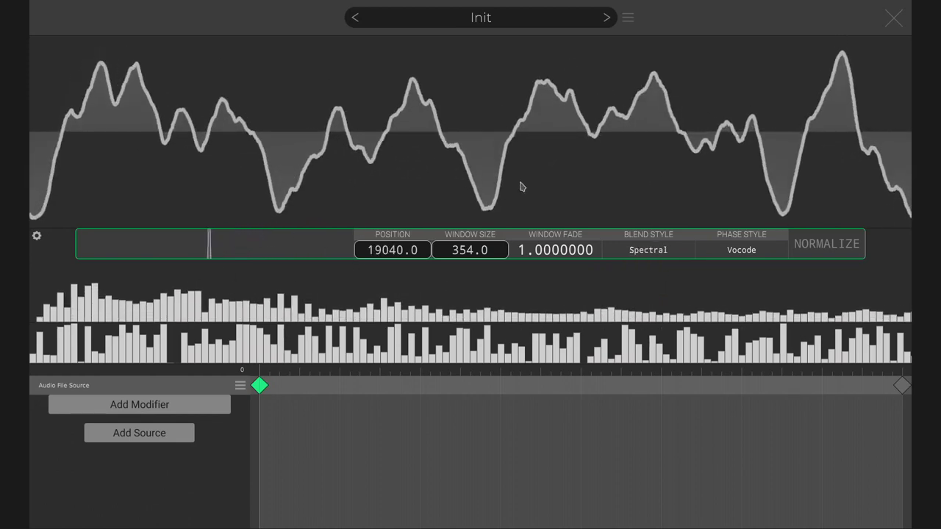
Switch the blend style to Time with window fade 0.1055256, move the window to position 27930, and scrub to frame 105
click(666, 250)
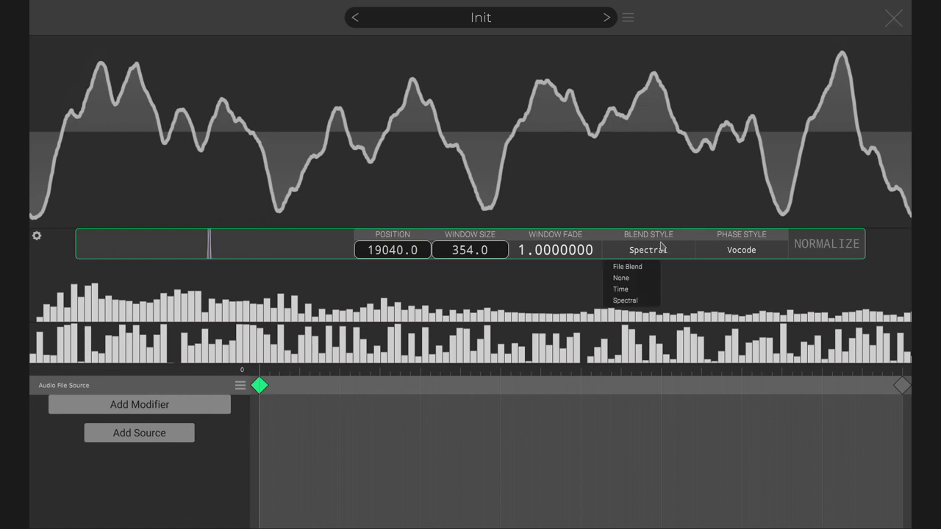
click(653, 289)
drag(555, 250, 440, 276)
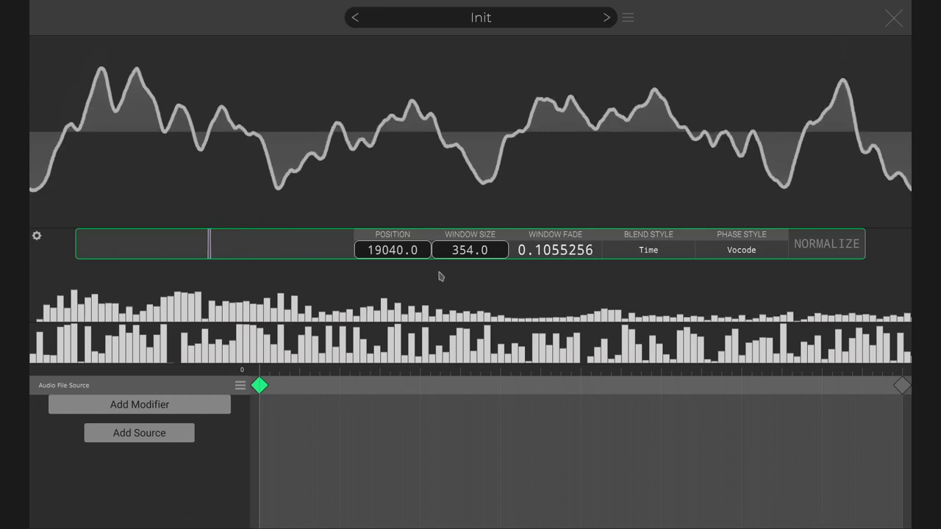
drag(257, 253, 319, 256)
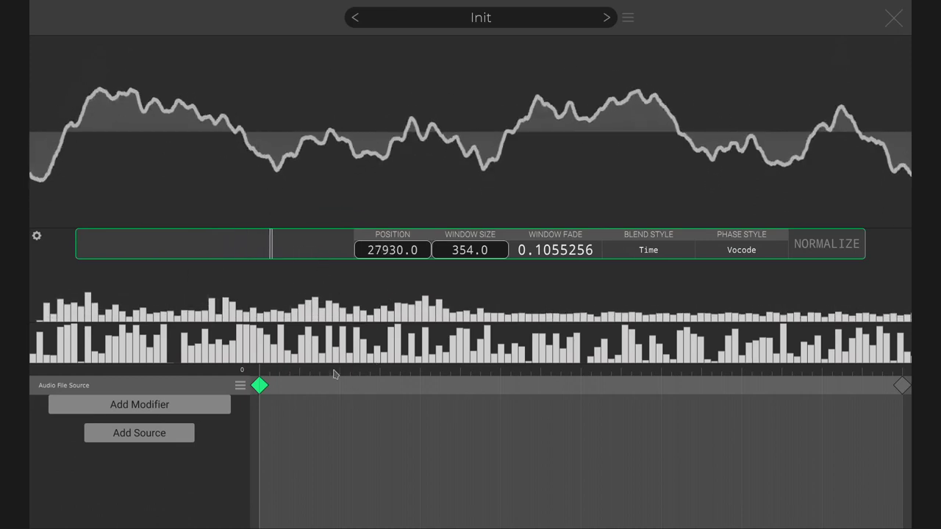
mouse_move(252, 373)
mouse_down()
mouse_move(373, 377)
mouse_move(238, 381)
mouse_up()
drag(268, 382, 523, 390)
Set the blend style back to File Blend and the window fade to 1.0
click(659, 255)
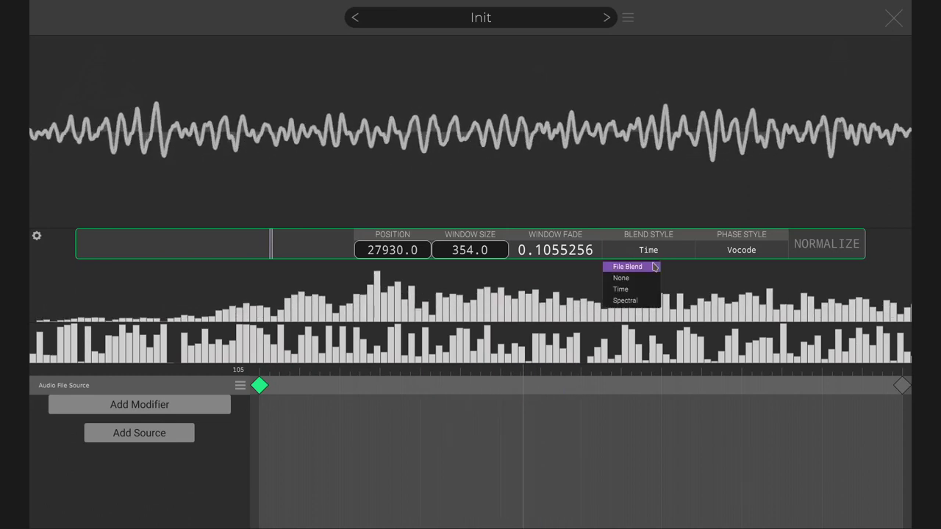
click(653, 267)
drag(580, 245, 581, 191)
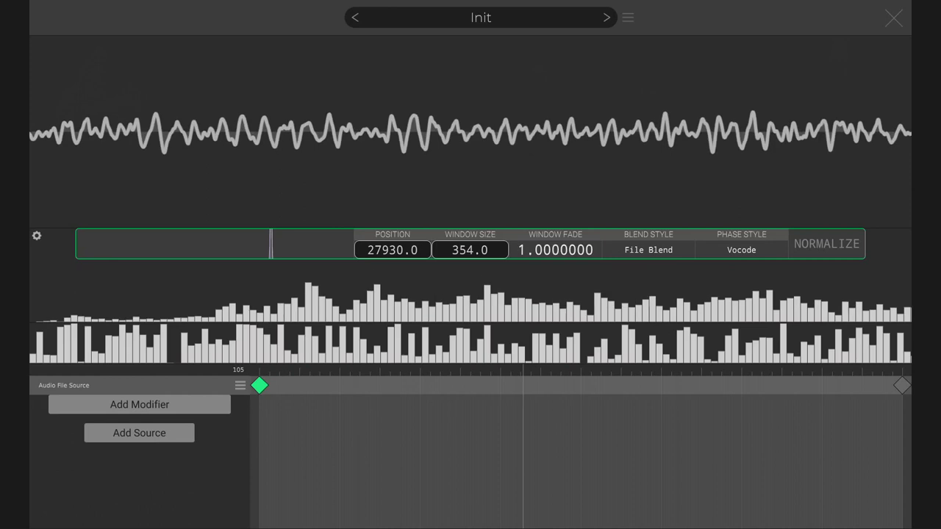
Scrub to the Audio File Source keyframe at frame 256 and move its audio window to position 39691
drag(518, 377, 686, 377)
drag(606, 376, 902, 382)
drag(313, 257, 425, 252)
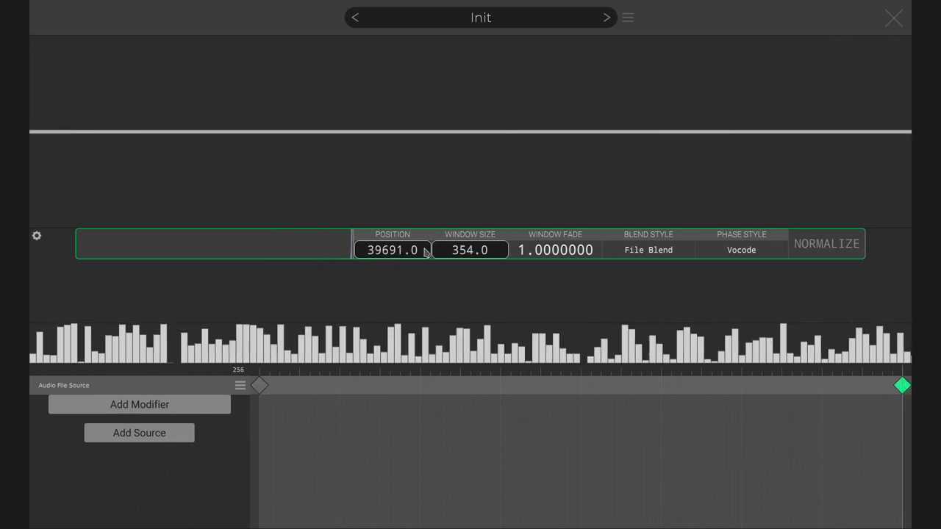
Scrub to frame 0 and move the Audio File Source's first keyframe audio window to position 16100
drag(264, 377, 250, 373)
mouse_move(264, 244)
mouse_down()
mouse_move(51, 243)
mouse_move(168, 252)
mouse_move(154, 250)
mouse_up()
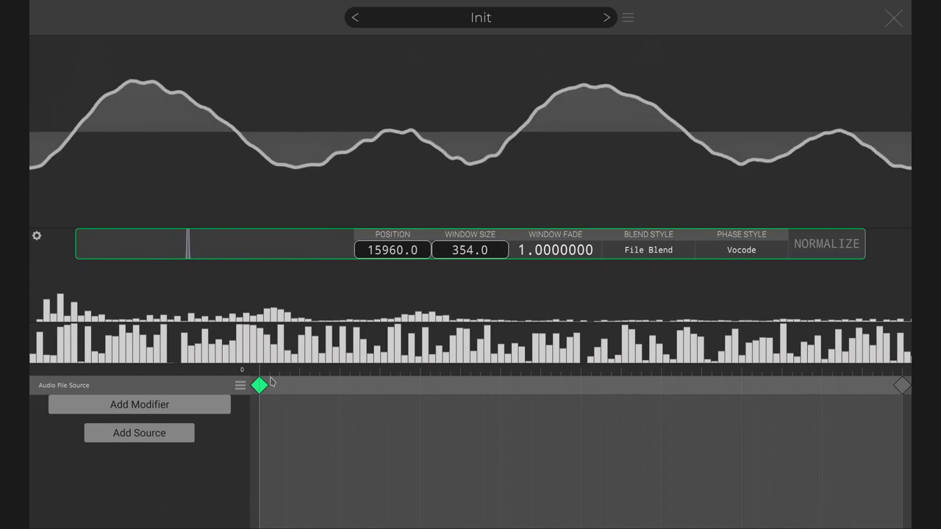
drag(187, 250, 189, 250)
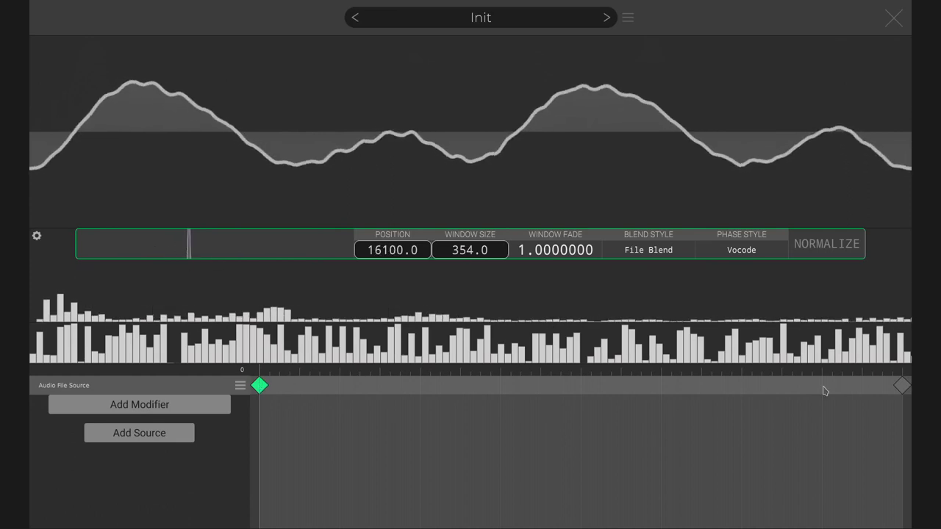
Move the last keyframe's audio window to position 18901 and turn on Normalize for the Audio File Source
click(902, 386)
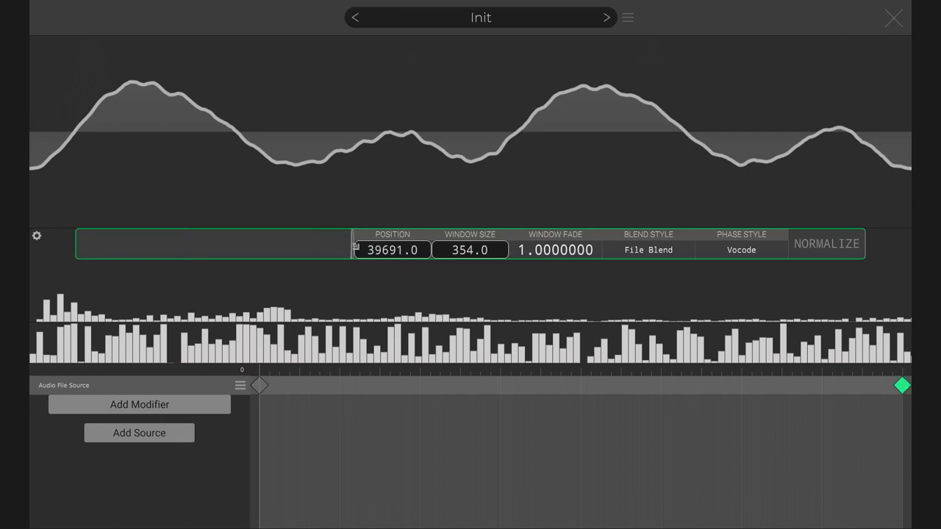
drag(351, 244, 209, 251)
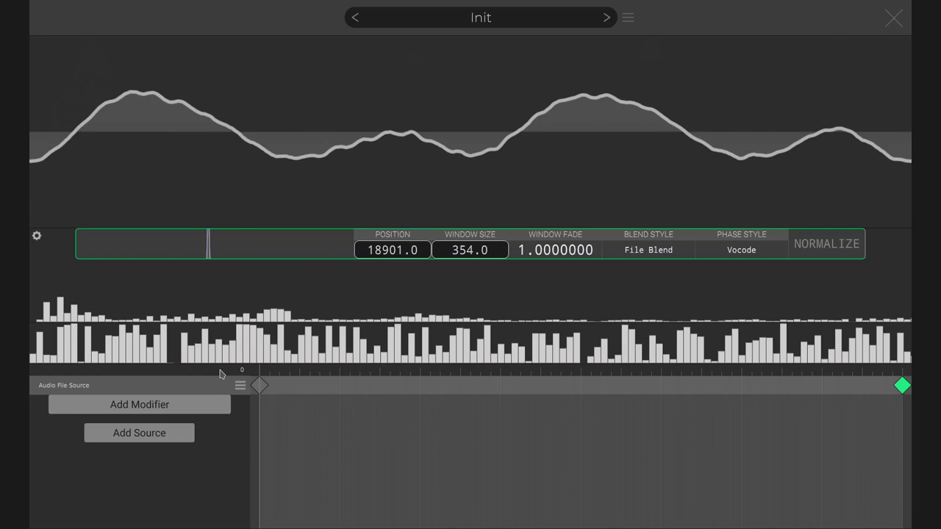
click(809, 250)
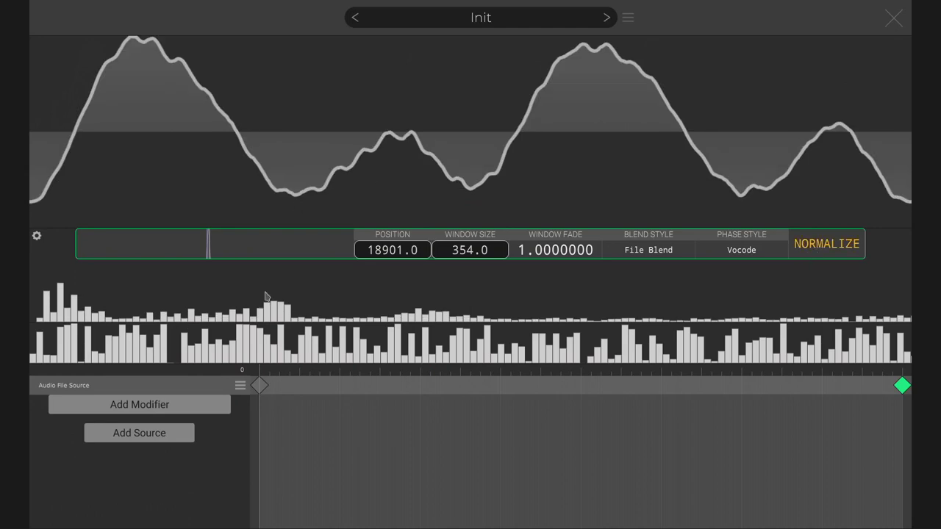
Scrub through the wavetable to its last frame, close the wavetable editor, and set oscillator 1's transpose to -24
mouse_move(264, 372)
mouse_down()
mouse_move(664, 392)
mouse_move(924, 393)
mouse_up()
click(894, 17)
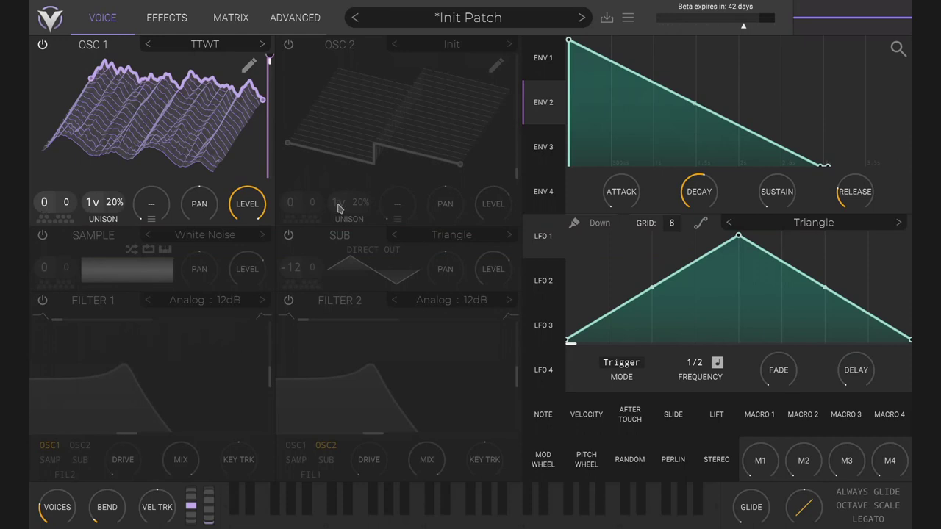
scroll(44, 202, down, 4)
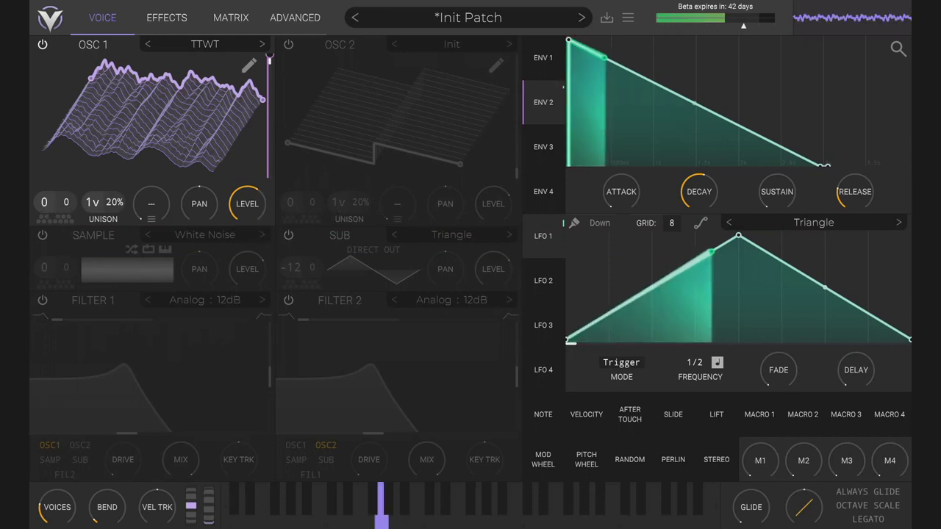
scroll(44, 202, down, 20)
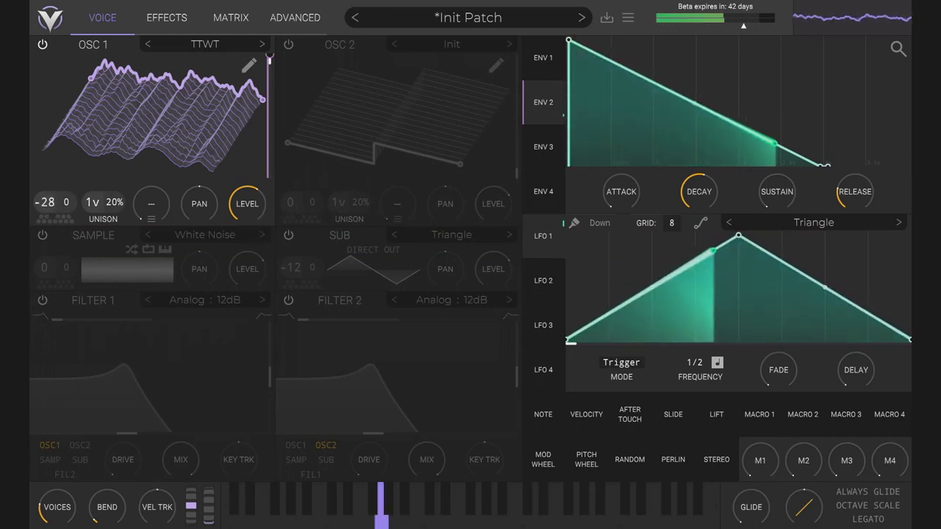
scroll(44, 203, up, 2)
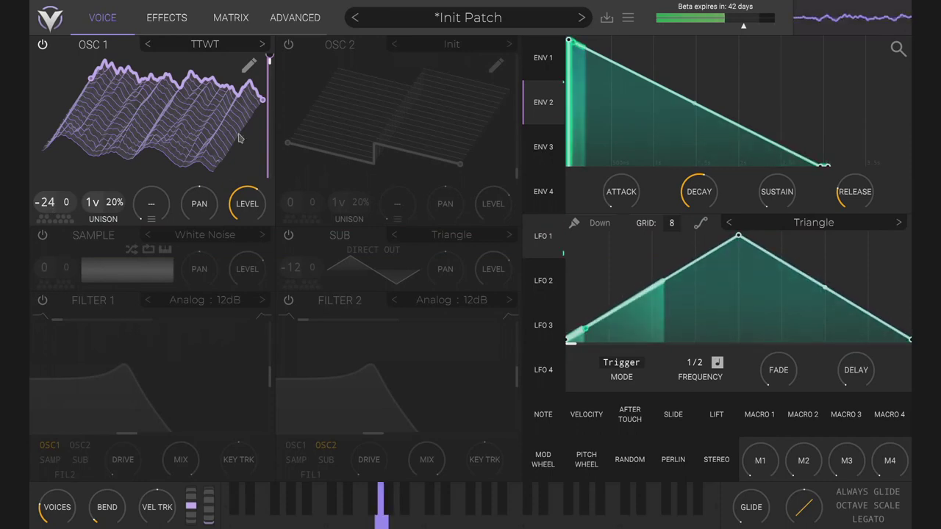
Lower OSC 1's wavetable position to the first frame and modulate it with LFO 1
drag(269, 64, 269, 114)
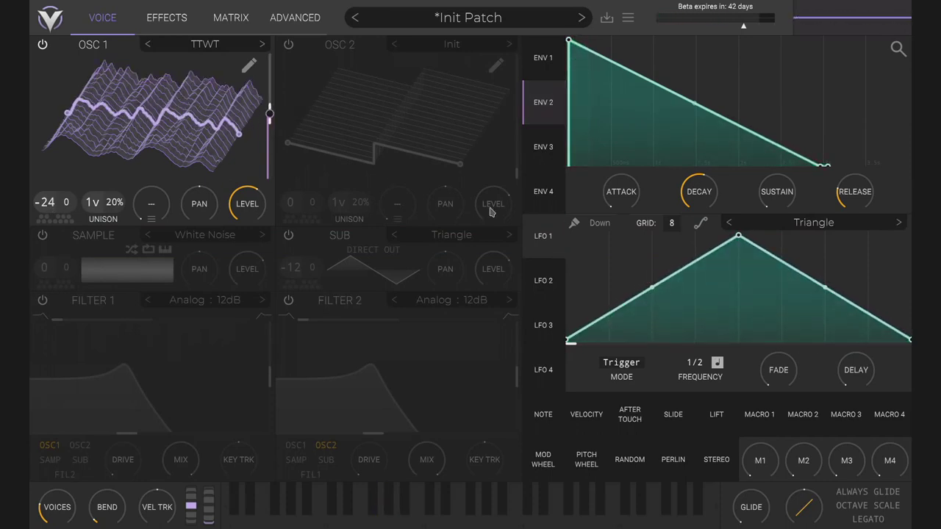
drag(544, 223, 269, 118)
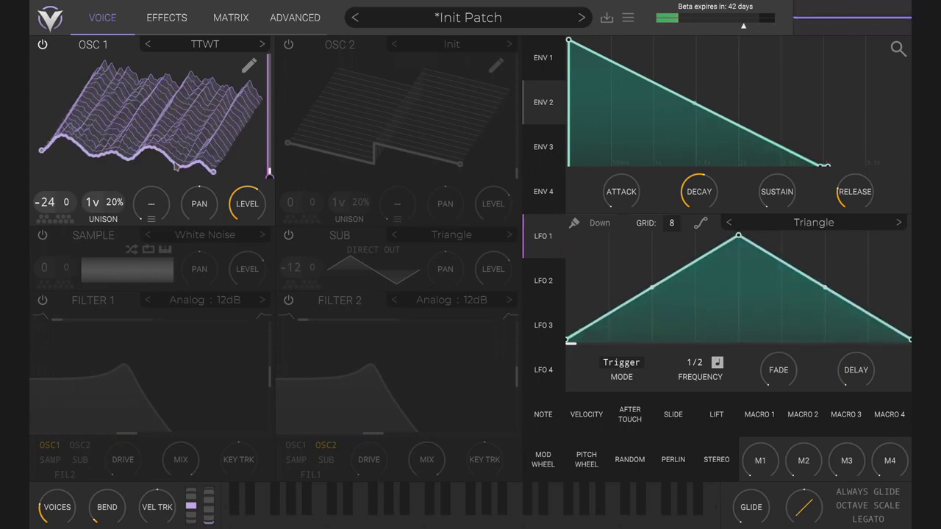
Enable the sub oscillator, transpose it to -24, and play a note to audition it
click(289, 235)
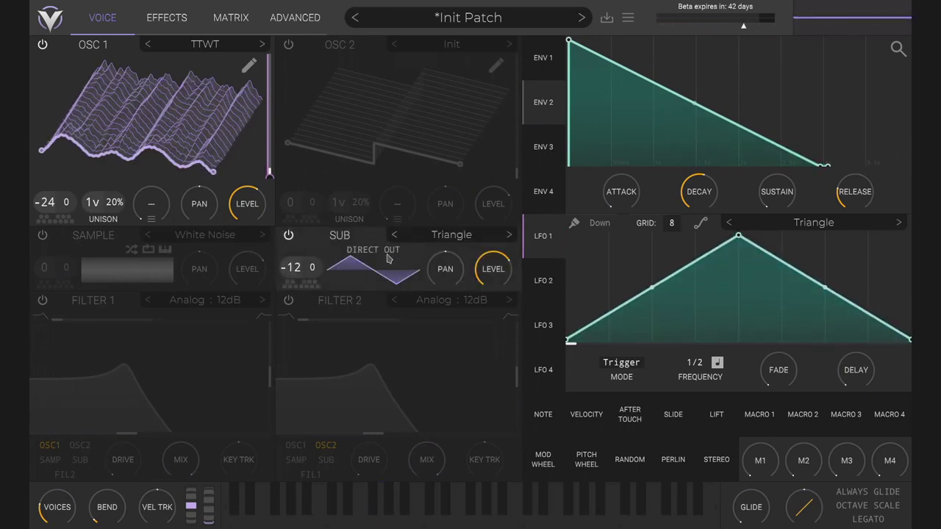
drag(291, 267, 291, 303)
key(a)
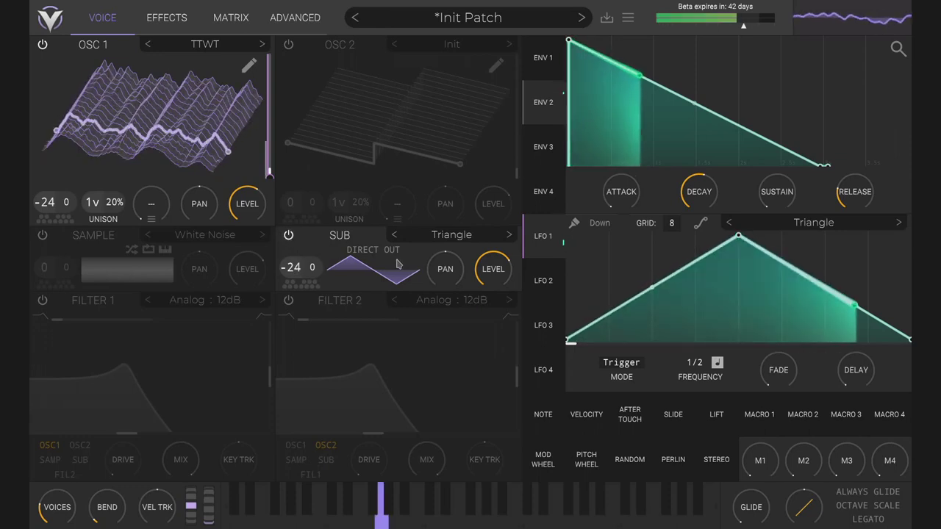
Enable OSC 2 and the sample oscillator, and check the distortion types available for OSC 1
click(289, 45)
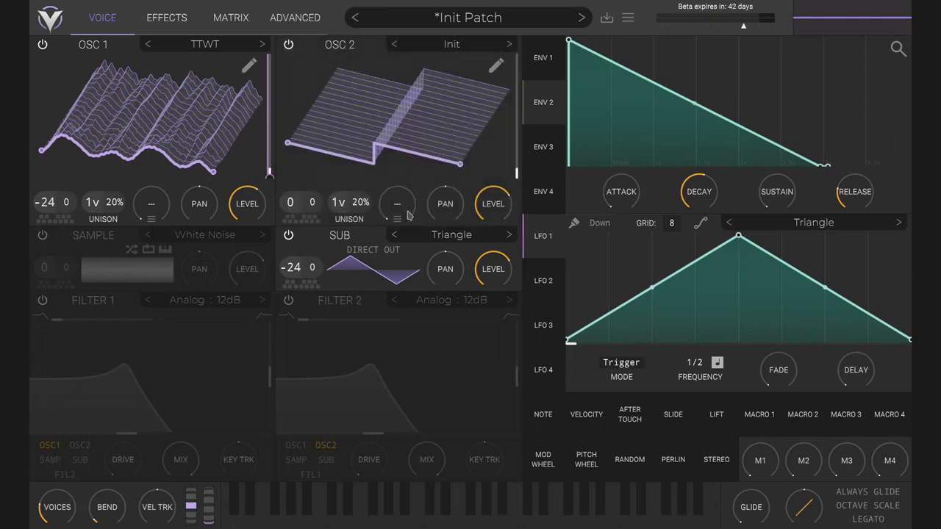
click(150, 220)
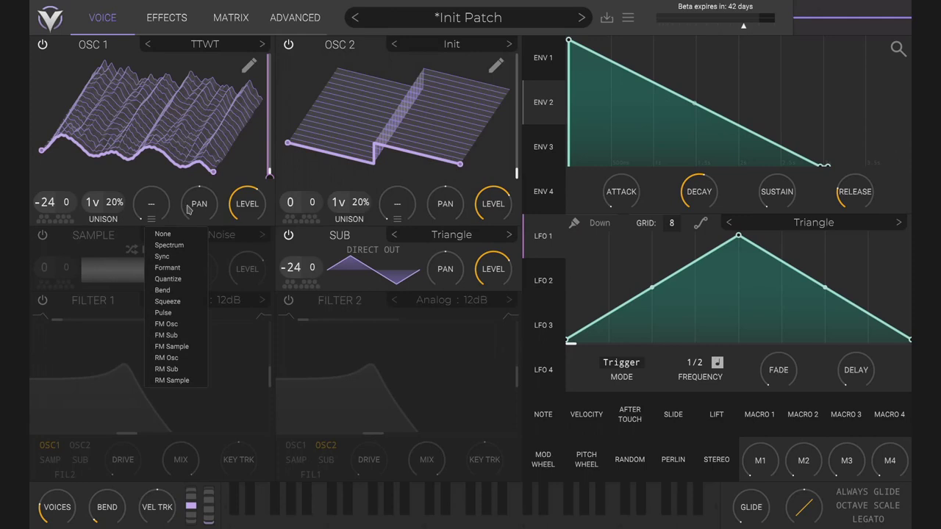
click(297, 142)
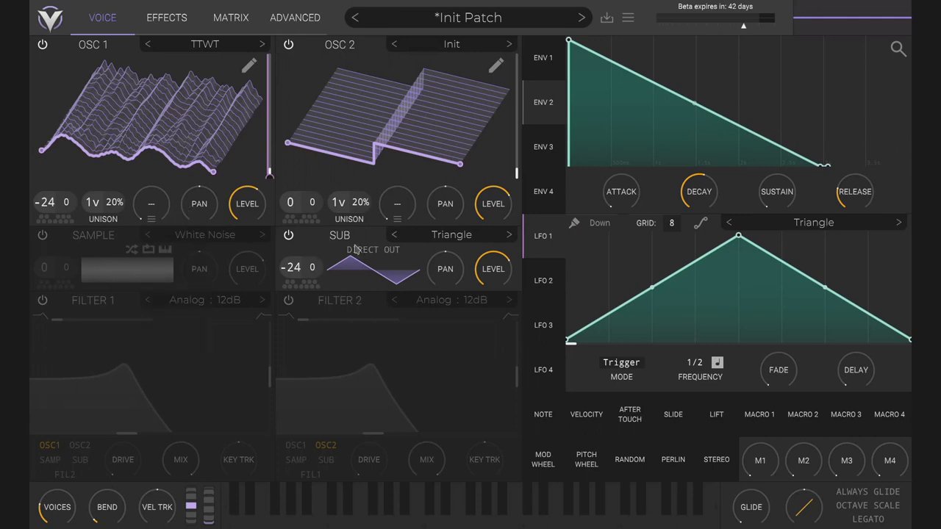
click(43, 236)
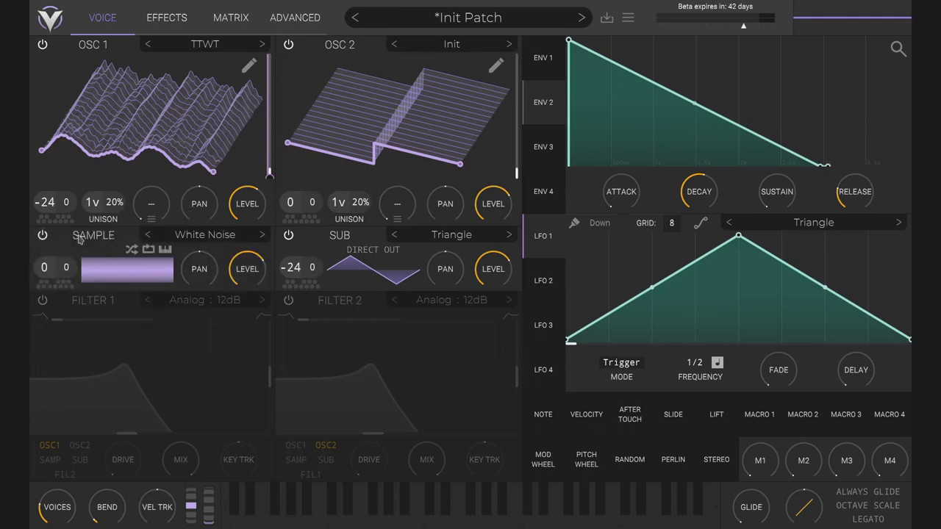
Set OSC 1's distortion type to FM Sub and turn off OSC 2 and the sample oscillator, keeping the sub on
click(152, 220)
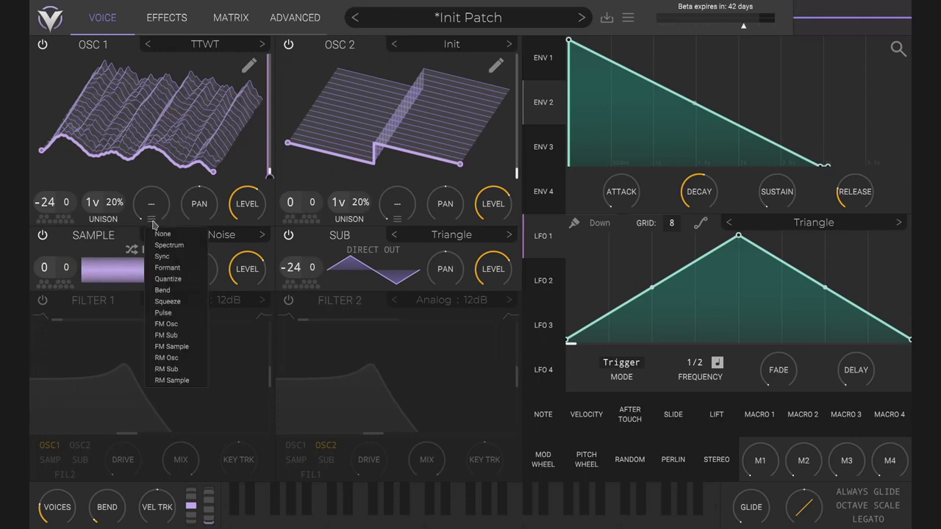
click(185, 335)
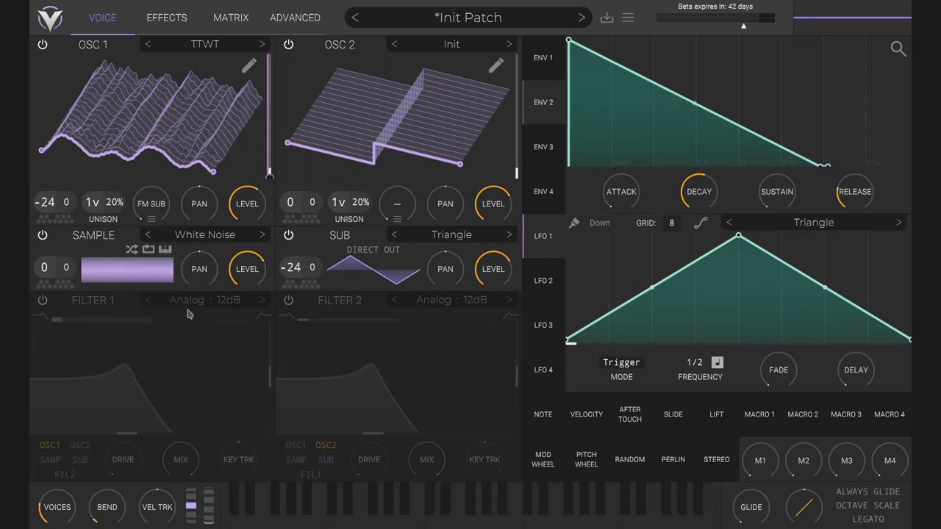
click(289, 235)
click(288, 44)
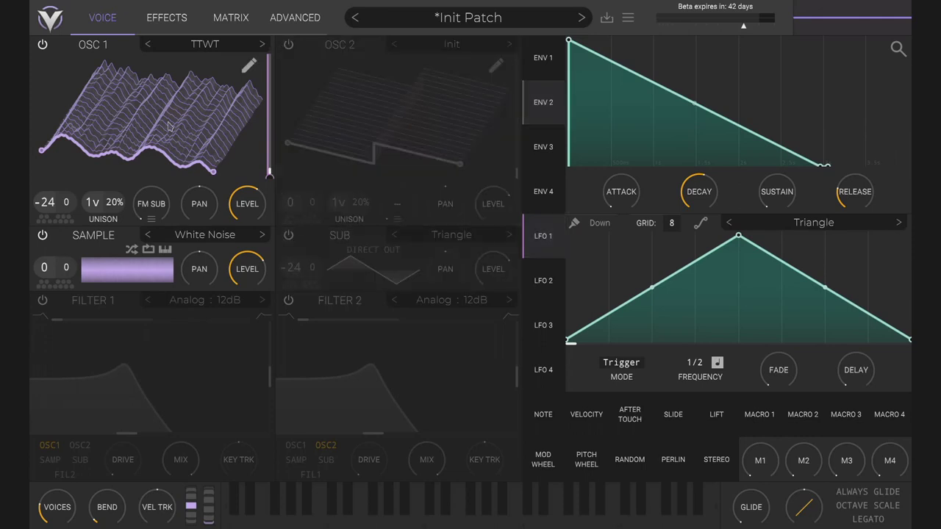
click(42, 234)
click(288, 235)
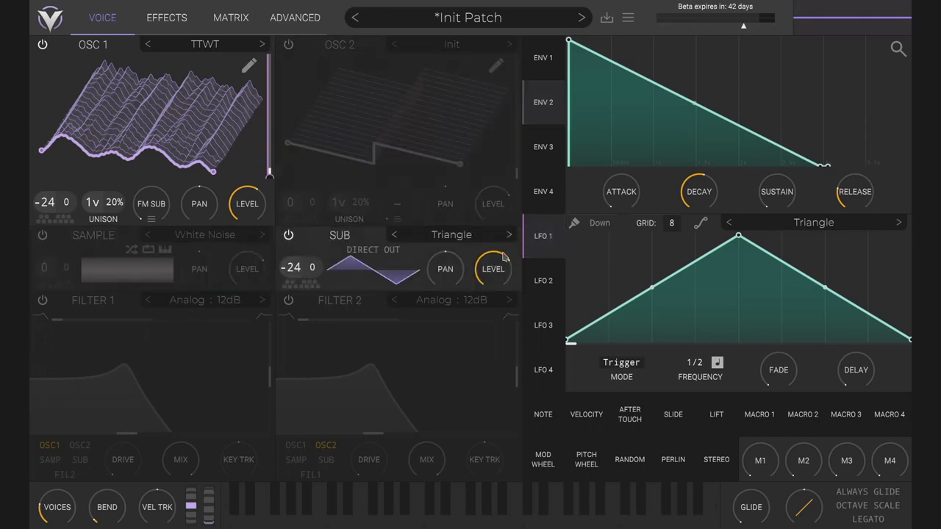
Play a note while raising OSC 1's FM Sub amount, and modulate that amount with LFO 2
key(a)
drag(149, 193, 149, 184)
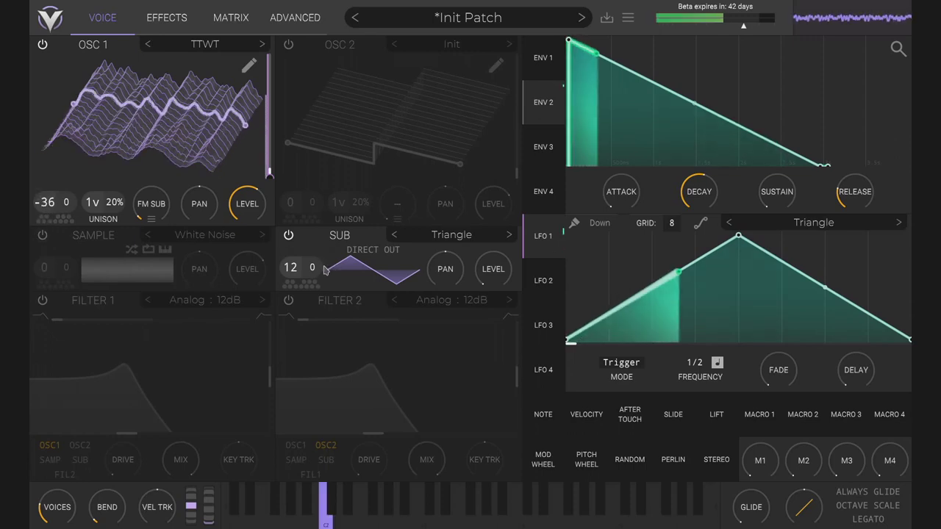
click(551, 283)
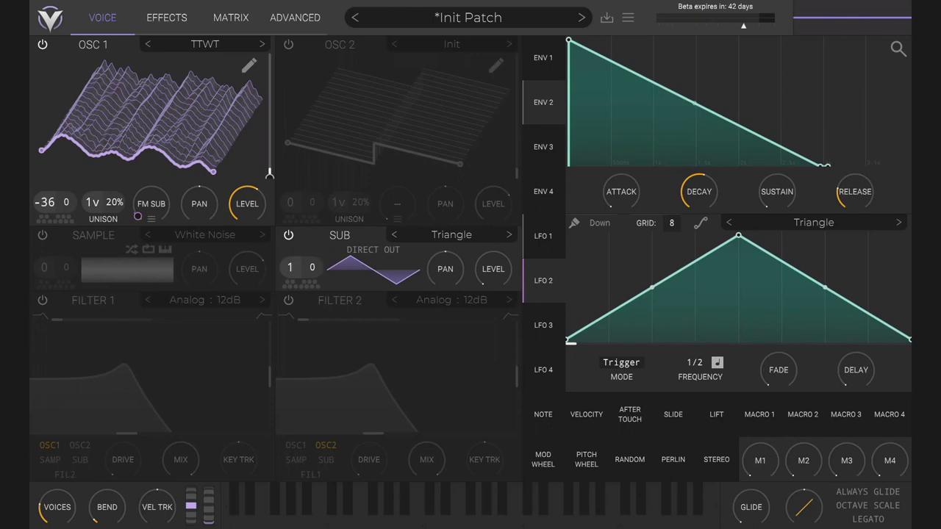
Switch the sub oscillator's waveform to Sin and set OSC 1's transpose to -24
click(394, 236)
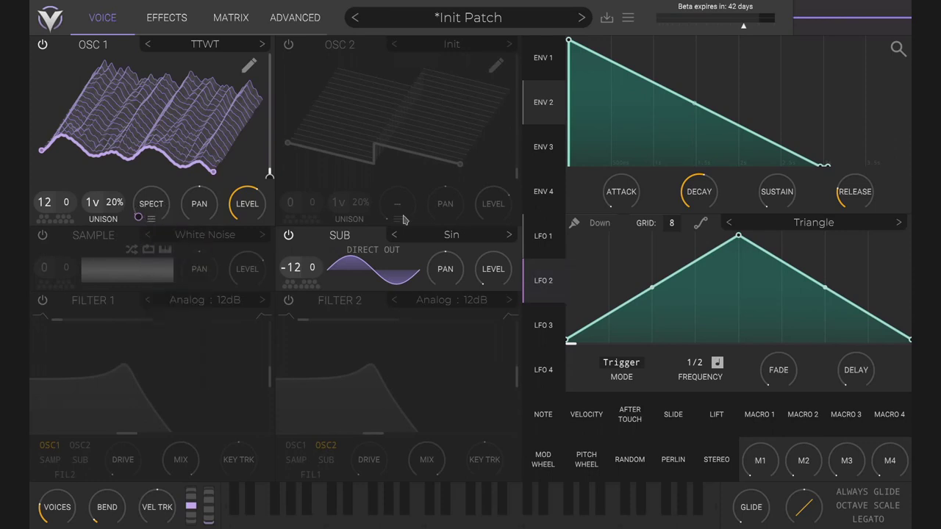
mouse_move(151, 204)
mouse_down()
mouse_move(151, 183)
mouse_move(150, 214)
mouse_up()
drag(44, 202, 44, 210)
Try the Sync and Formant distortion types on OSC 1, varying the amount while a note plays
mouse_move(150, 203)
mouse_down()
mouse_move(150, 150)
mouse_move(152, 211)
mouse_up()
click(152, 220)
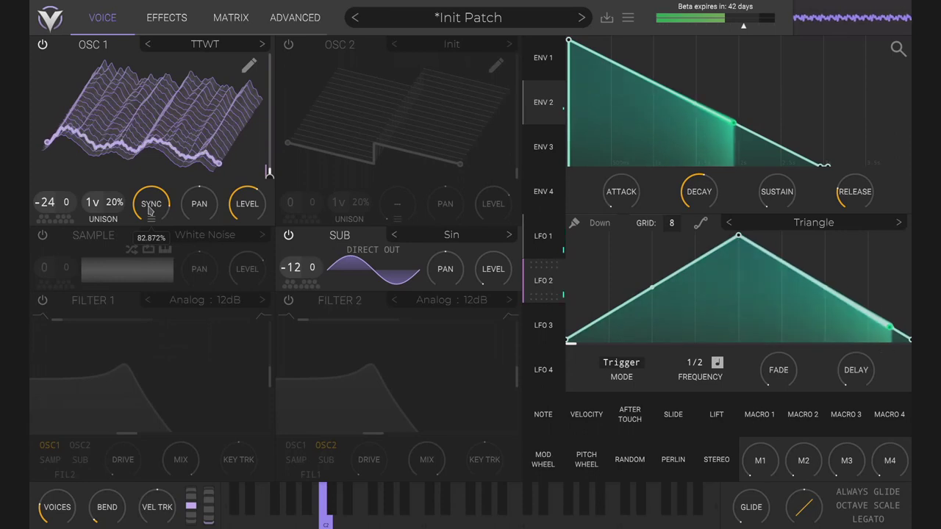
click(149, 211)
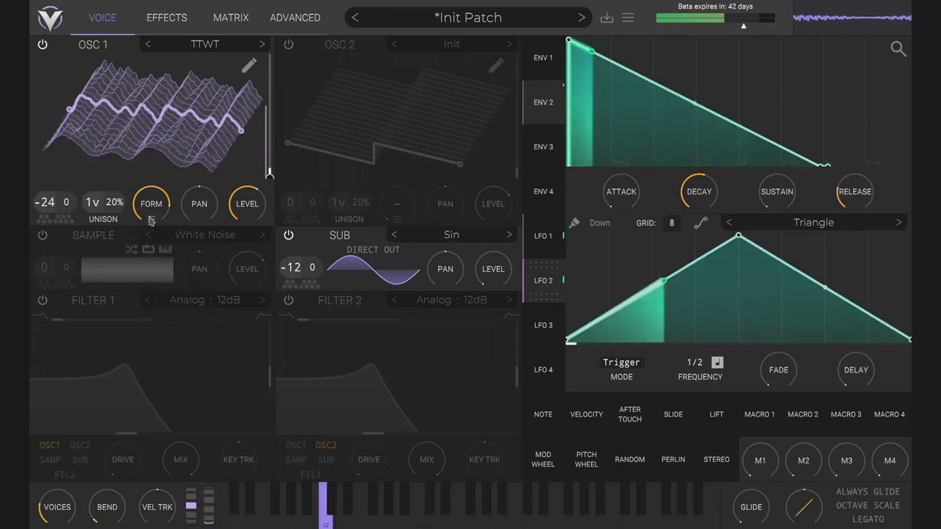
click(150, 220)
click(153, 222)
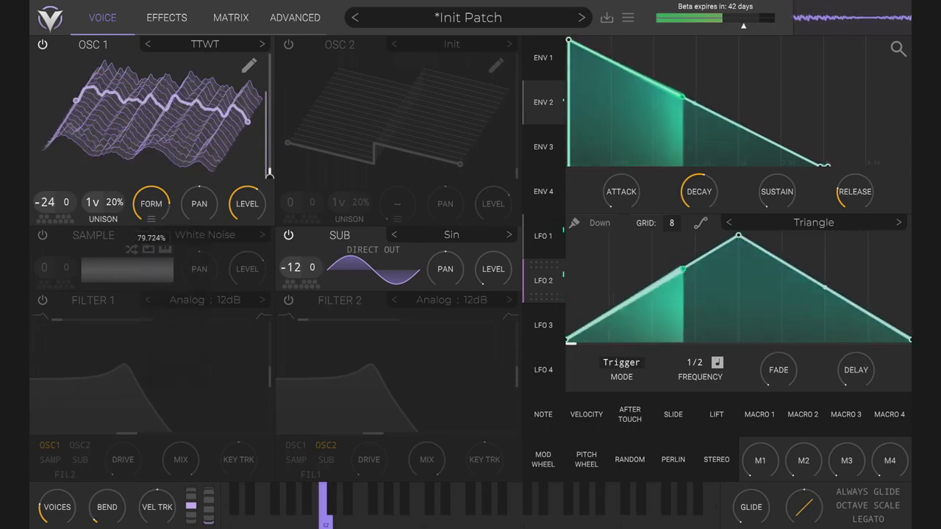
click(154, 222)
click(162, 272)
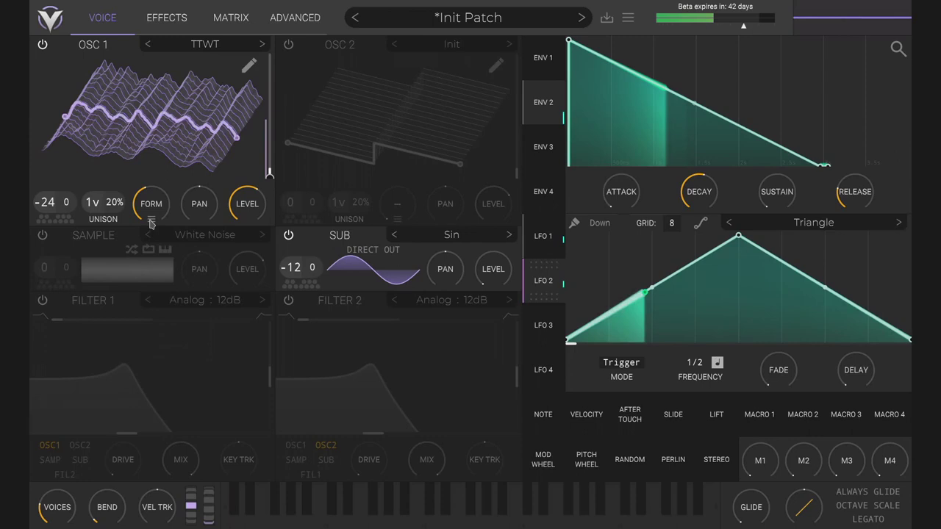
Set OSC 1's distortion type to Squeeze, modulate its amount with LFO 2, and set the LFO frequency to 2/1
click(151, 219)
mouse_move(144, 192)
mouse_down()
mouse_move(144, 158)
mouse_move(144, 213)
mouse_move(144, 178)
mouse_move(144, 194)
mouse_up()
drag(543, 291, 264, 256)
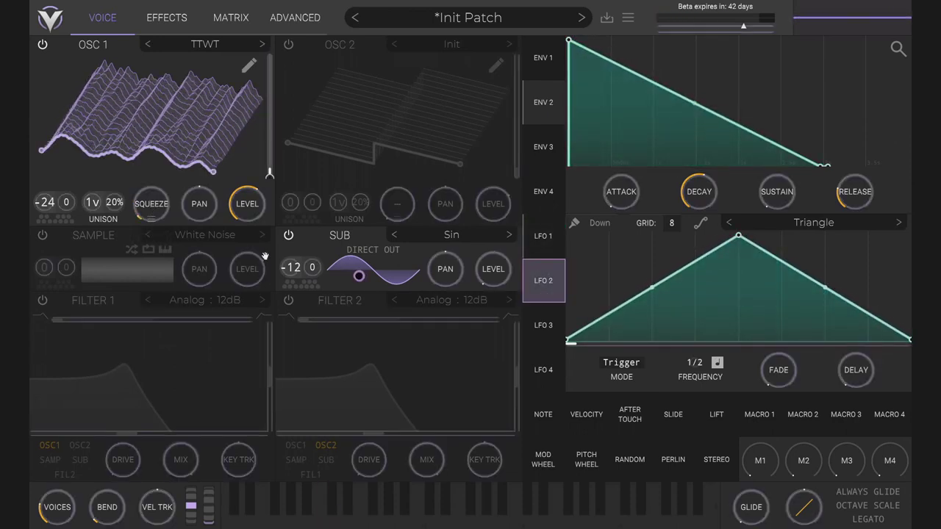
drag(151, 204, 149, 206)
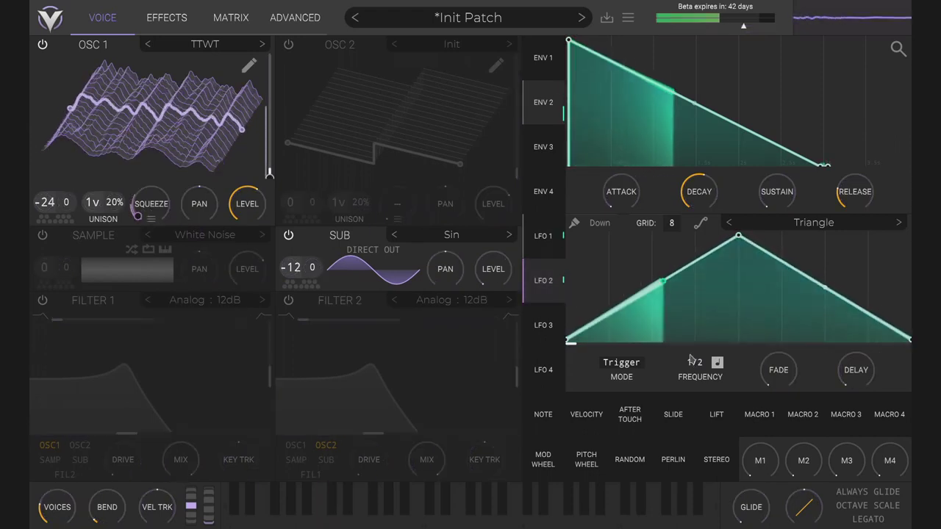
scroll(693, 367, up, 4)
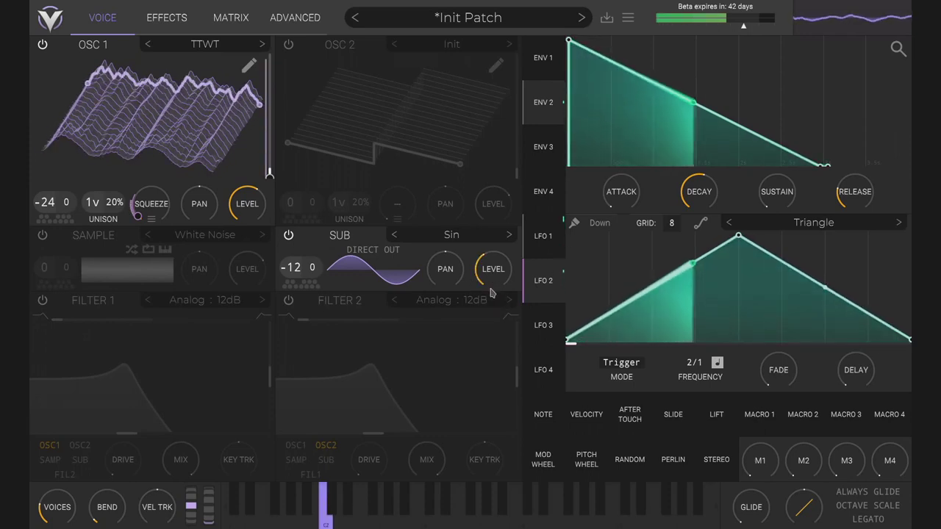
Turn on Filter 1 and switch its model to Analog 24dB
click(43, 302)
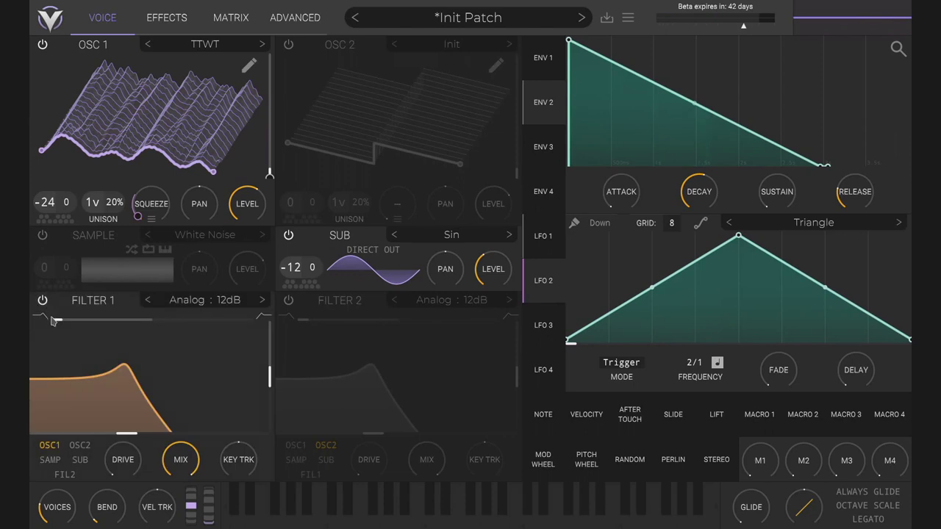
click(203, 303)
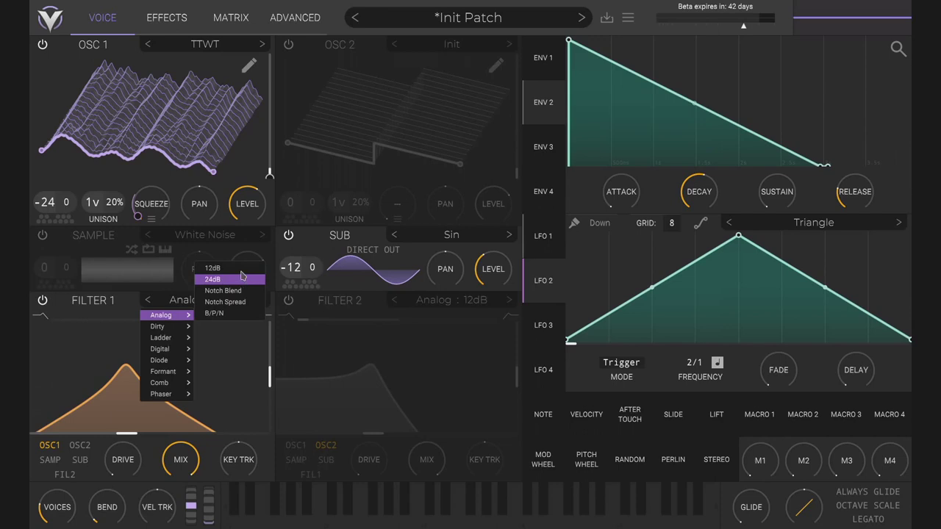
click(233, 280)
Try the Analog Notch Blend model on Filter 1 and move its blend to the high-pass end
click(218, 301)
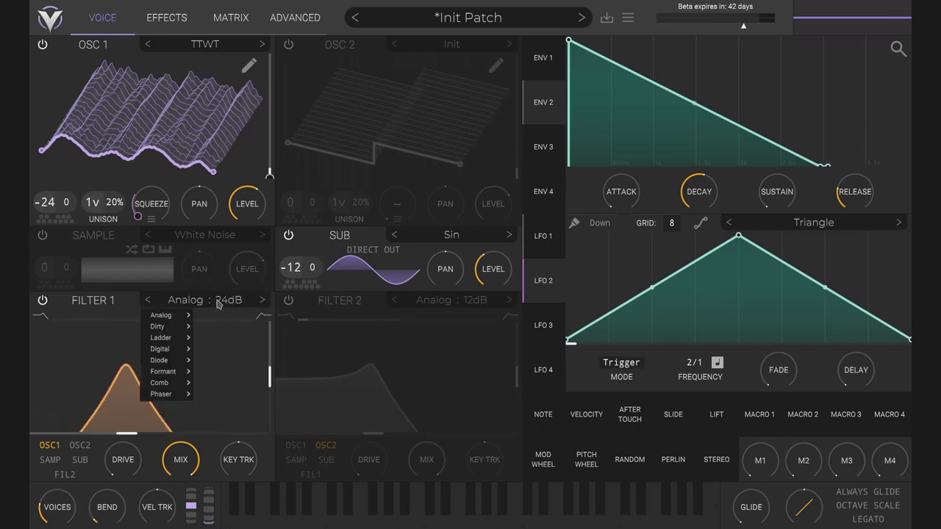
click(236, 292)
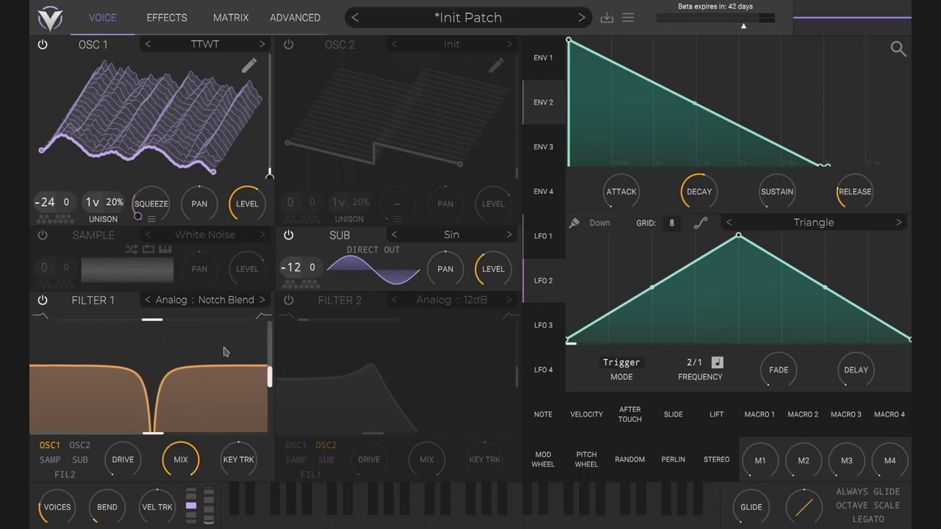
drag(151, 320, 247, 320)
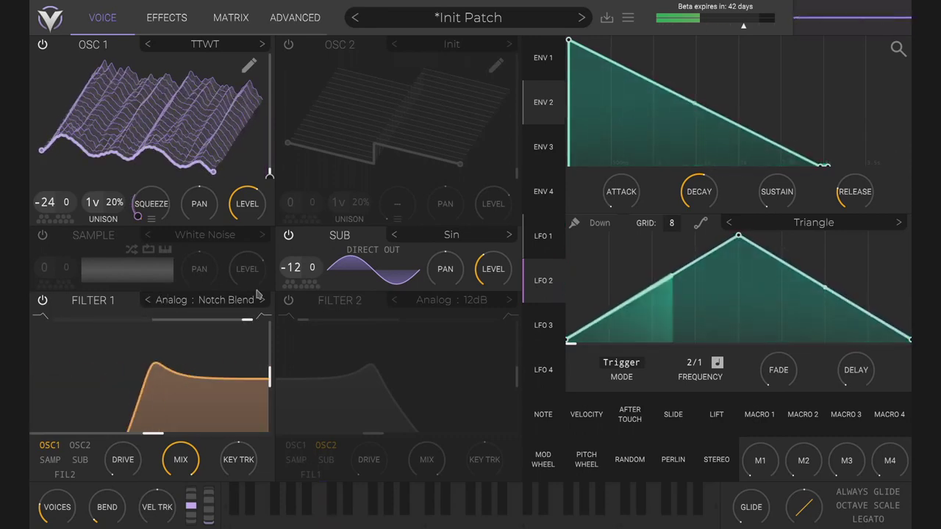
Try the Analog Notch Spread model on Filter 1, sweeping its blend down to the minimum and back up to 2
click(205, 299)
mouse_move(177, 315)
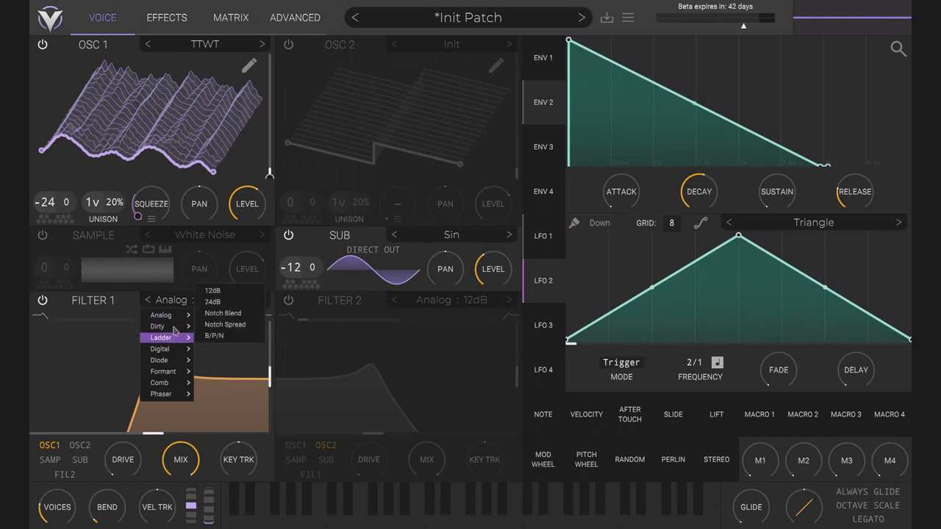
click(243, 305)
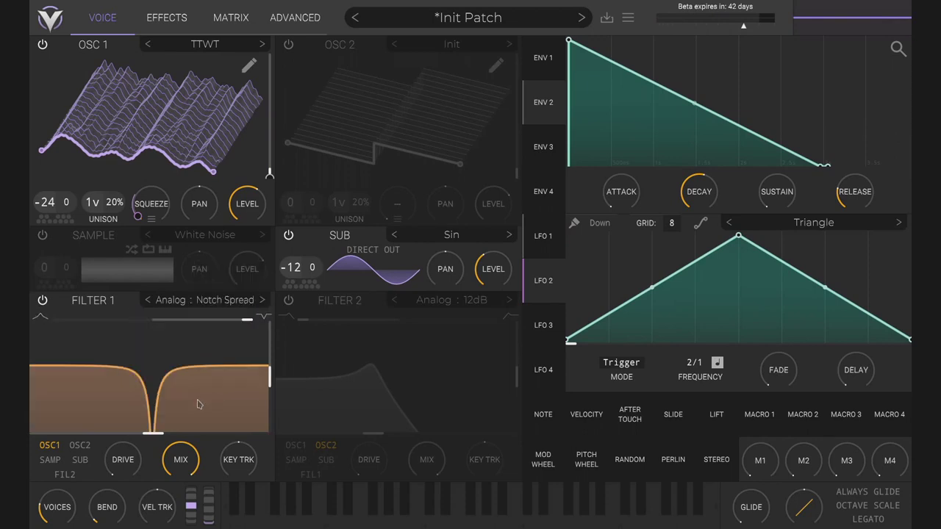
drag(243, 326, 57, 320)
drag(136, 325, 247, 320)
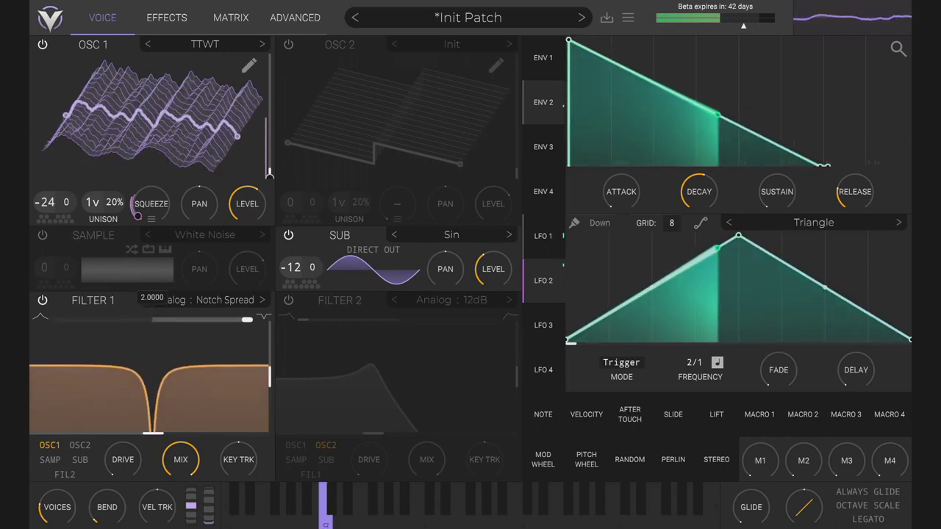
Set Filter 1's model to Analog B/P/N, lower its blend to 0, and play a note to hear it
click(228, 303)
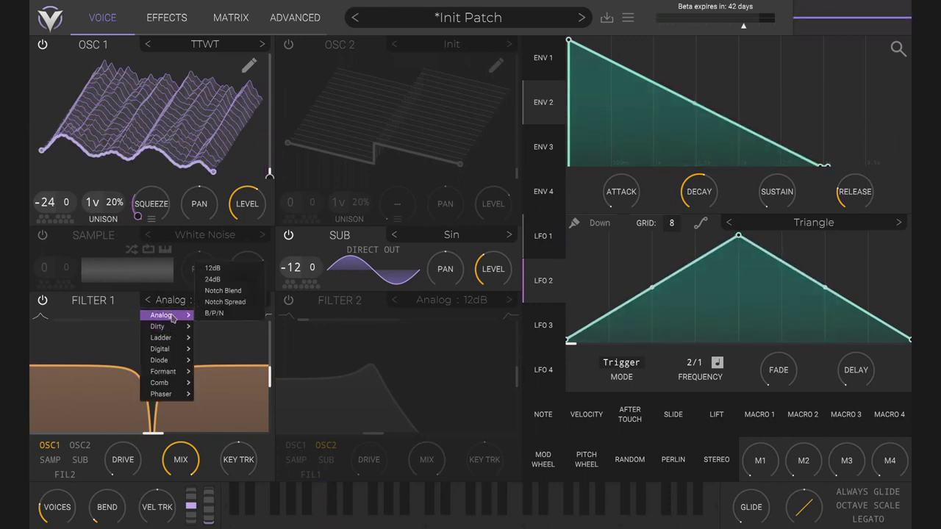
click(225, 314)
drag(242, 326, 59, 320)
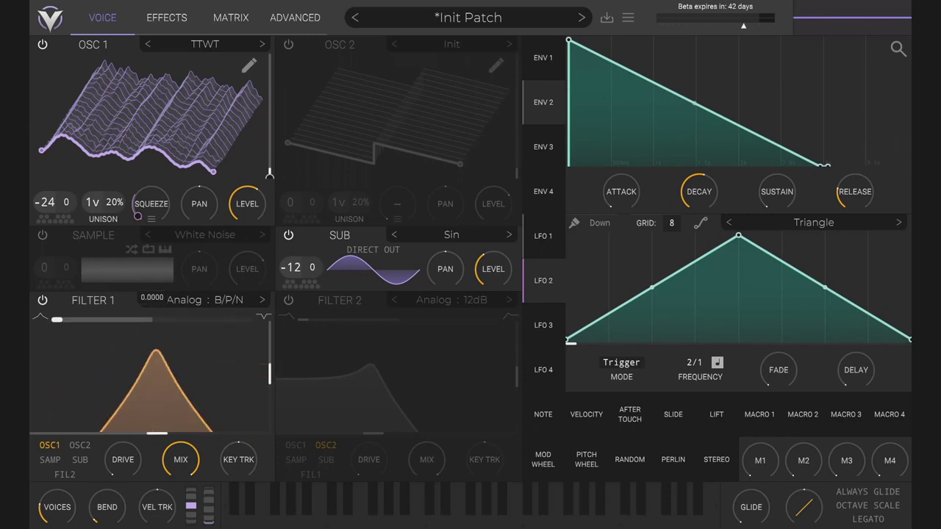
click(324, 508)
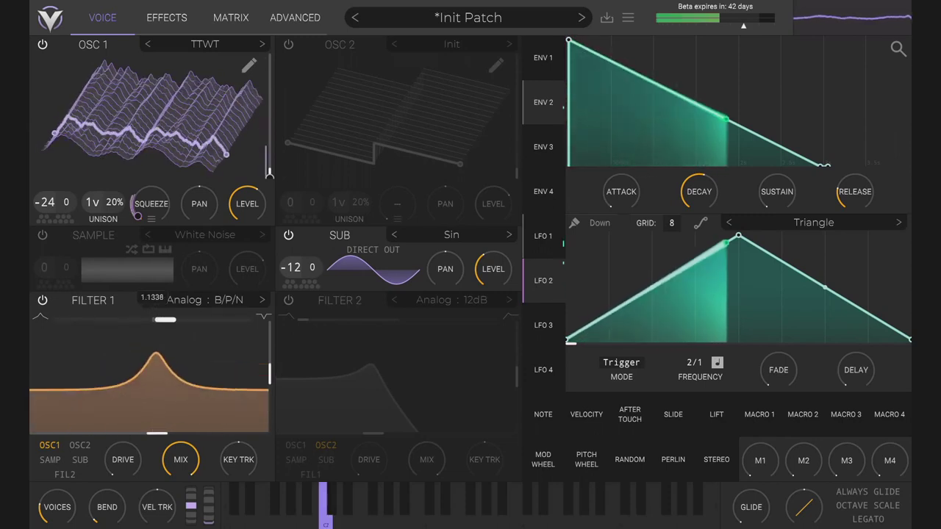
Raise Filter 1's cutoff and sweep its blend to the maximum and back to a peak shape near the middle
drag(156, 353, 250, 342)
drag(149, 324, 247, 321)
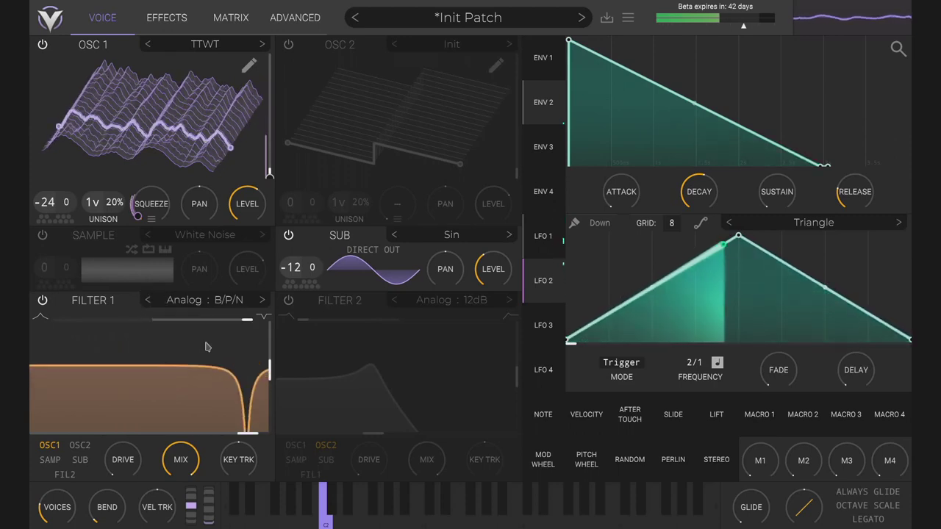
drag(147, 341, 157, 321)
mouse_move(201, 347)
mouse_down()
mouse_move(141, 348)
mouse_move(211, 345)
mouse_move(200, 345)
mouse_up()
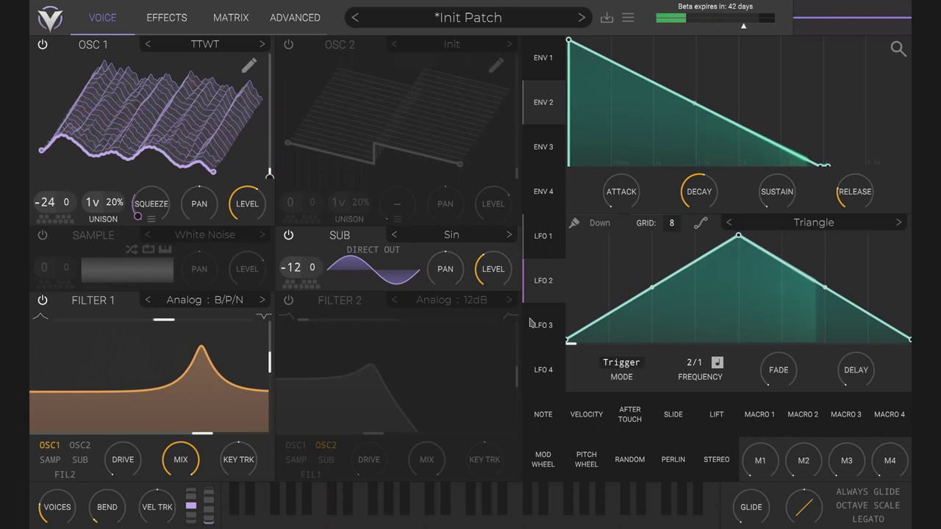
Modulate Filter 1's cutoff with LFO 3, lower the base cutoff, and set the LFO's frequency to 1/1
drag(542, 325, 289, 381)
drag(204, 430, 203, 432)
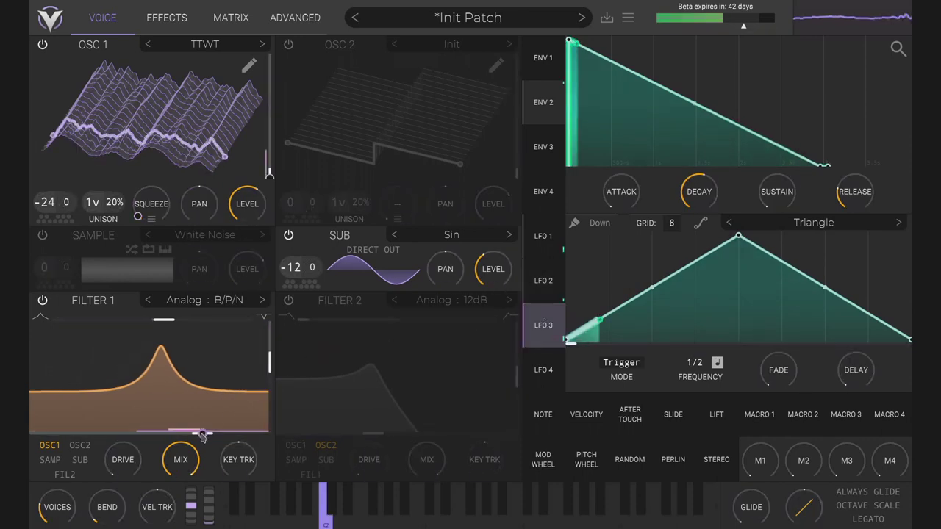
scroll(694, 362, down, 1)
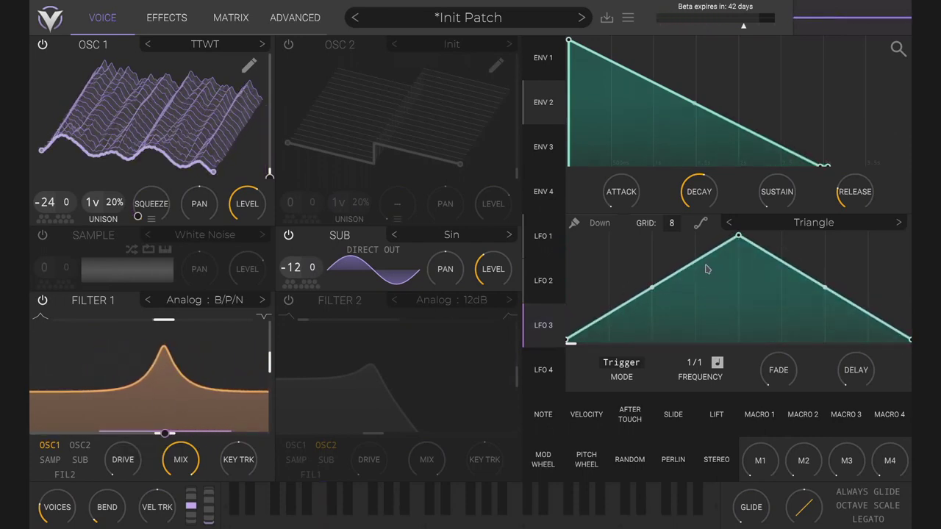
Reshape LFO 3 by adding and moving points to form four uneven peaks, and turn on curve smoothing
drag(744, 238, 809, 237)
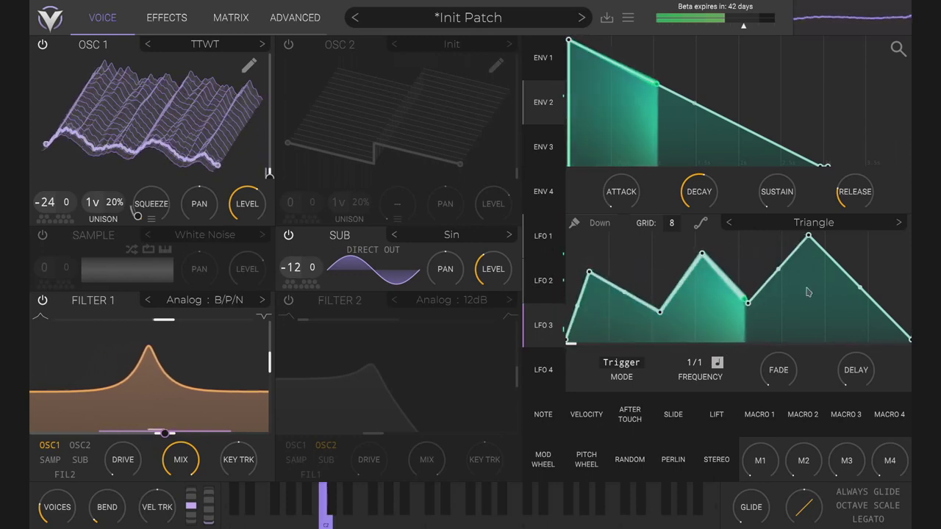
double_click(814, 243)
drag(813, 243, 866, 269)
double_click(862, 323)
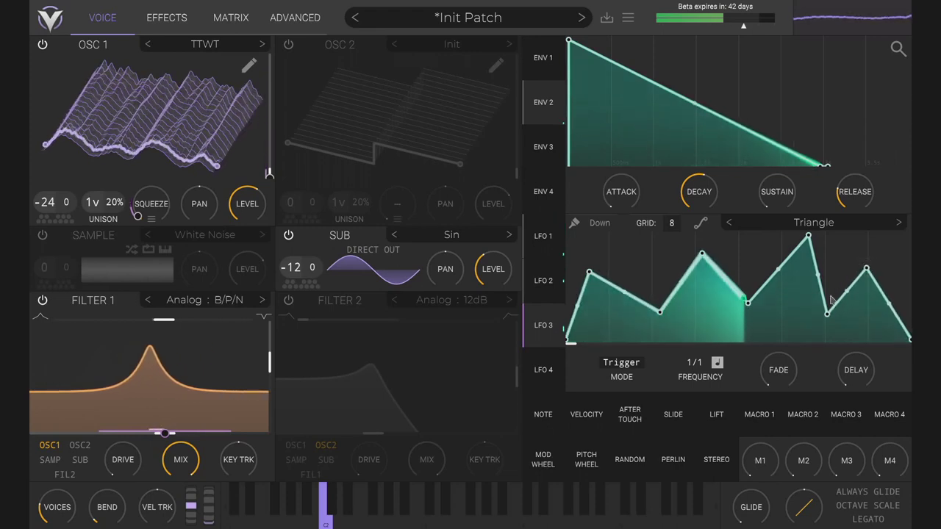
drag(695, 363, 694, 344)
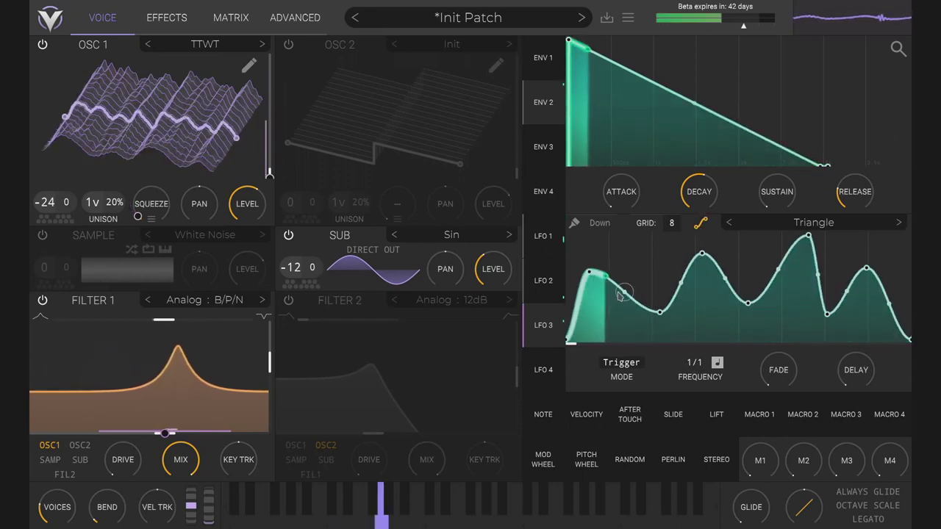
drag(681, 281, 681, 255)
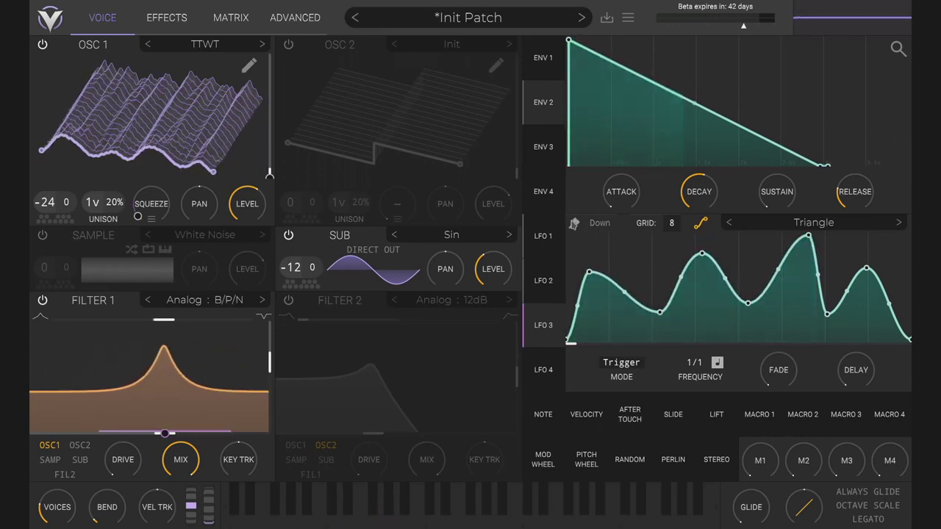
Turn on paint mode for LFO 3 and paint ramps of varying height with the Down and Up patterns
click(574, 223)
mouse_move(581, 294)
mouse_down()
mouse_move(588, 287)
mouse_move(625, 309)
mouse_move(589, 302)
mouse_move(659, 334)
mouse_move(735, 247)
mouse_move(901, 315)
mouse_up()
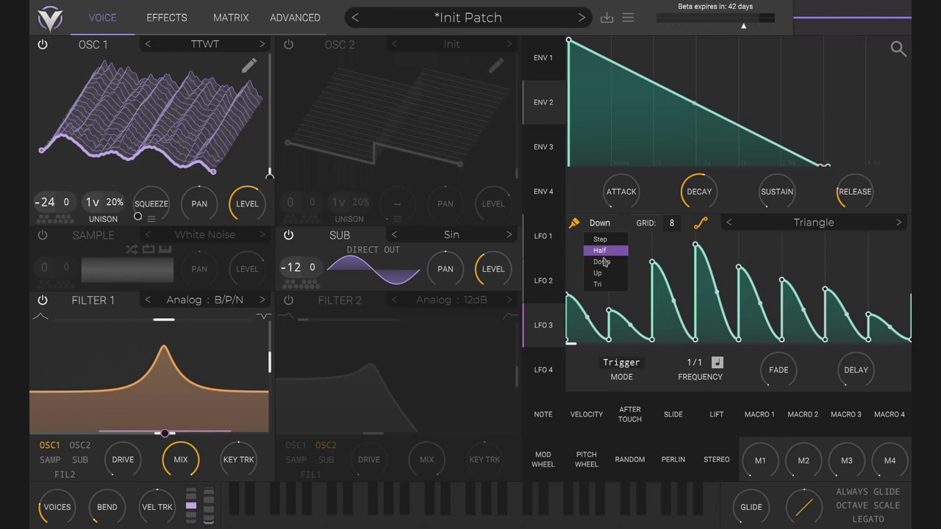
click(600, 274)
mouse_move(588, 309)
mouse_down()
mouse_move(700, 252)
mouse_move(816, 266)
mouse_move(903, 294)
mouse_up()
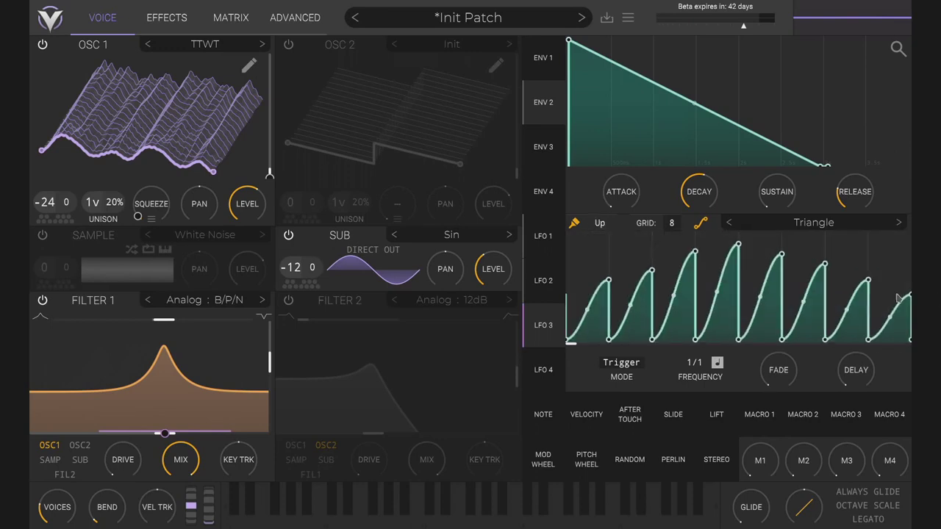
Set LFO 3's paint pattern to Step and its grid to 32, and paint an irregular step sequence across it
click(601, 242)
mouse_move(581, 259)
mouse_down()
mouse_move(780, 257)
mouse_move(815, 294)
mouse_move(883, 325)
mouse_move(938, 329)
mouse_move(910, 323)
mouse_up()
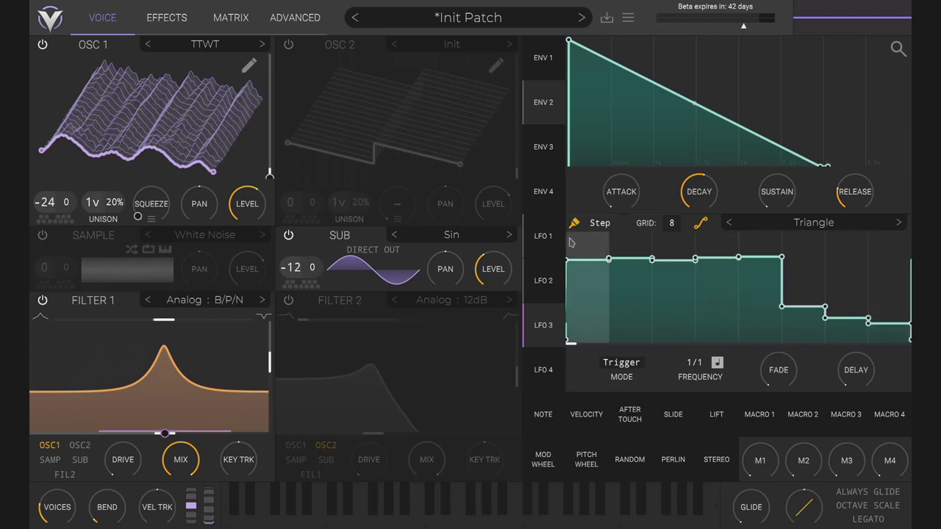
mouse_move(604, 313)
mouse_down()
mouse_move(697, 315)
mouse_move(701, 265)
mouse_move(730, 246)
mouse_move(938, 296)
mouse_move(787, 268)
mouse_move(697, 232)
mouse_up()
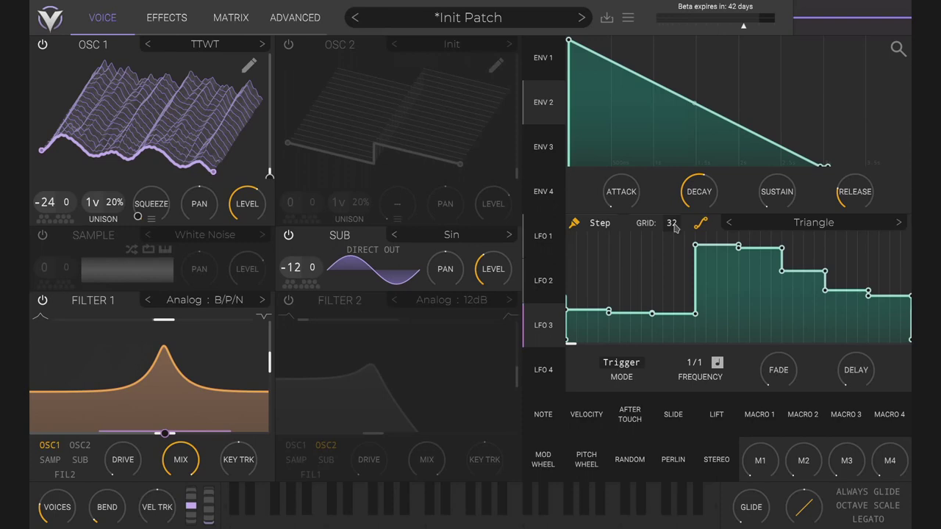
mouse_move(618, 301)
mouse_down()
mouse_move(714, 278)
mouse_move(751, 280)
mouse_move(800, 303)
mouse_up()
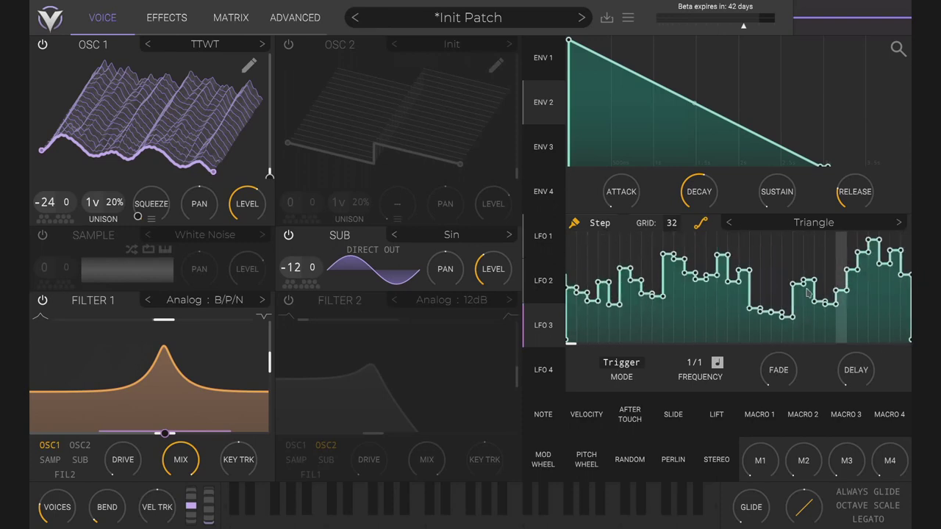
click(765, 259)
click(892, 319)
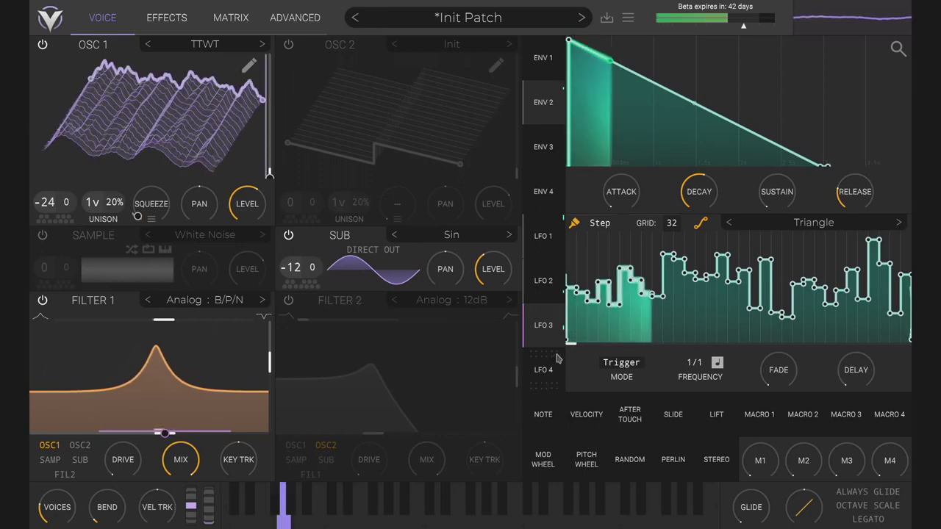
Try the Formant AOIE model on Filter 1, modulating its horizontal vowel position with LFO 3 and its vertical one with LFO 2
click(218, 302)
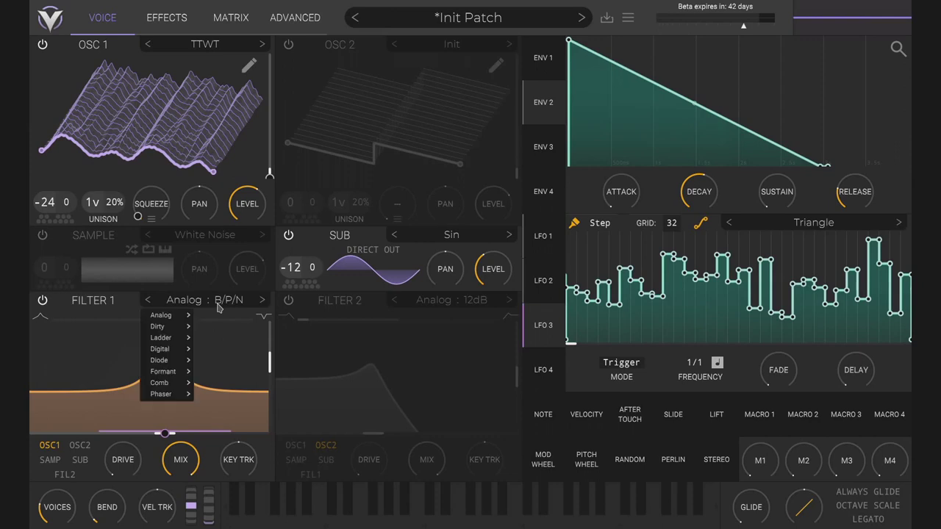
click(208, 358)
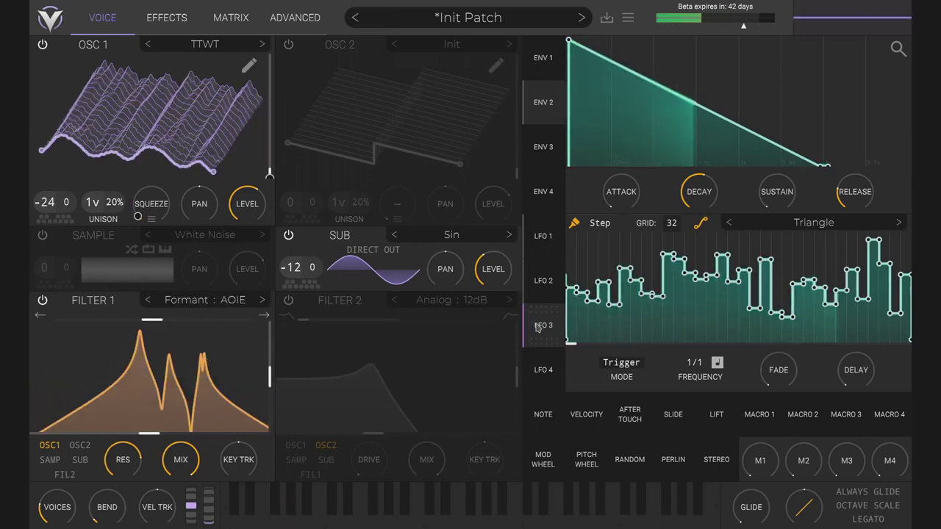
drag(523, 298, 129, 428)
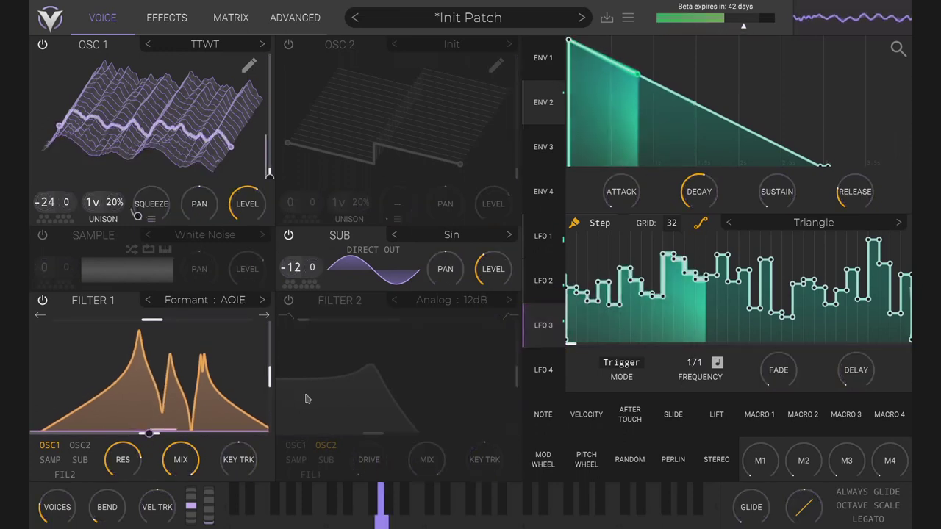
drag(541, 287, 269, 376)
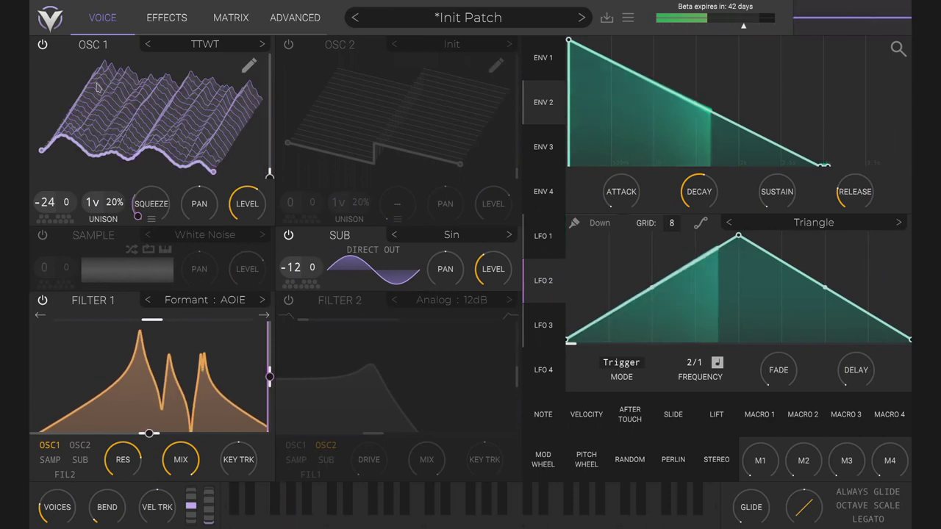
Disable OSC 1 and the sub oscillator, and enable OSC 2 as the sound source
click(42, 44)
click(289, 46)
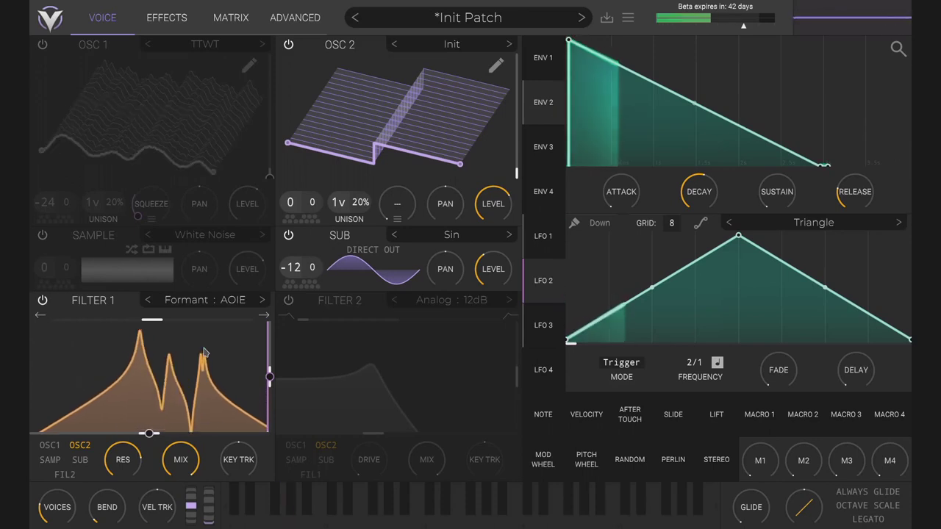
click(288, 236)
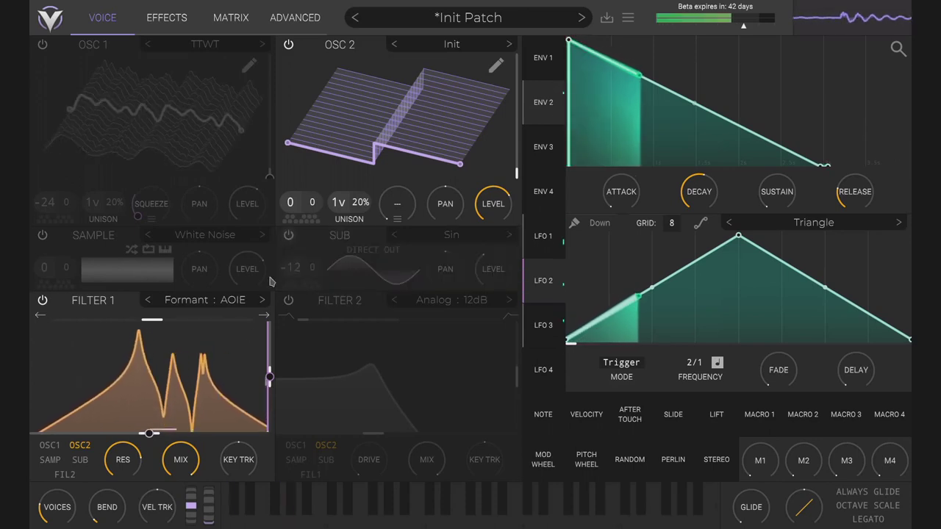
Shift Filter 1's formants up and back, try the AIUO variant, and set the model to Analog 12dB
drag(153, 320, 180, 324)
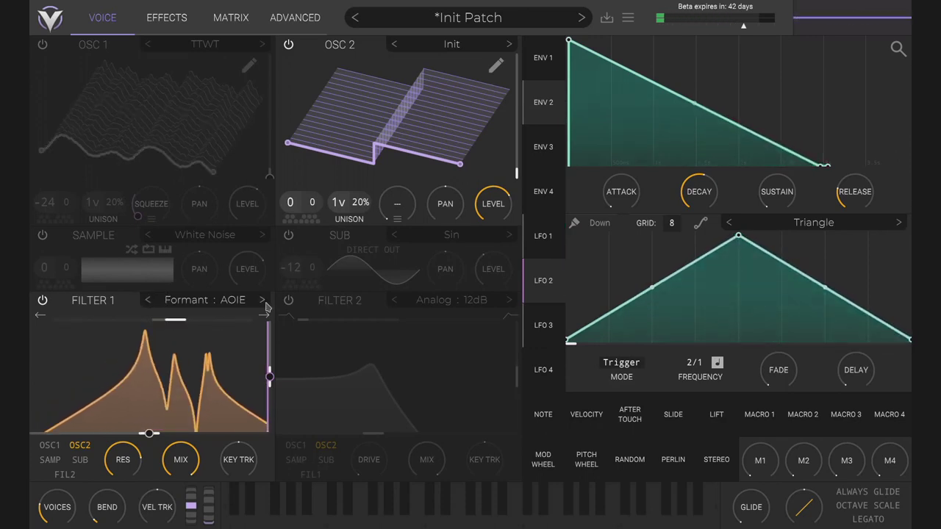
drag(176, 322, 152, 322)
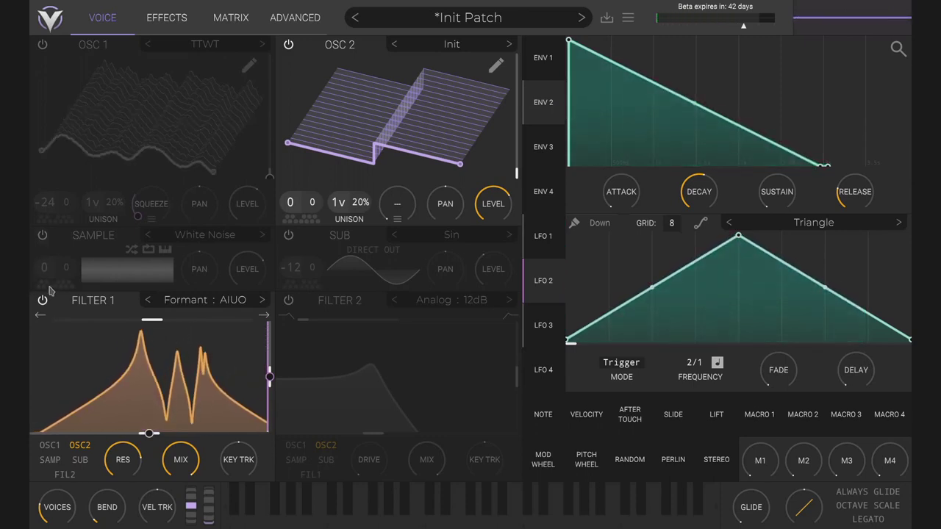
click(219, 298)
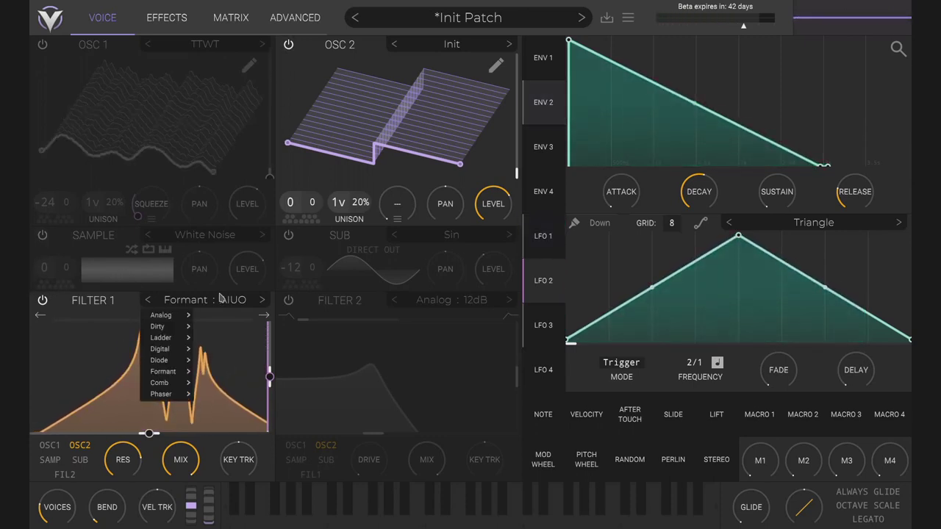
click(239, 270)
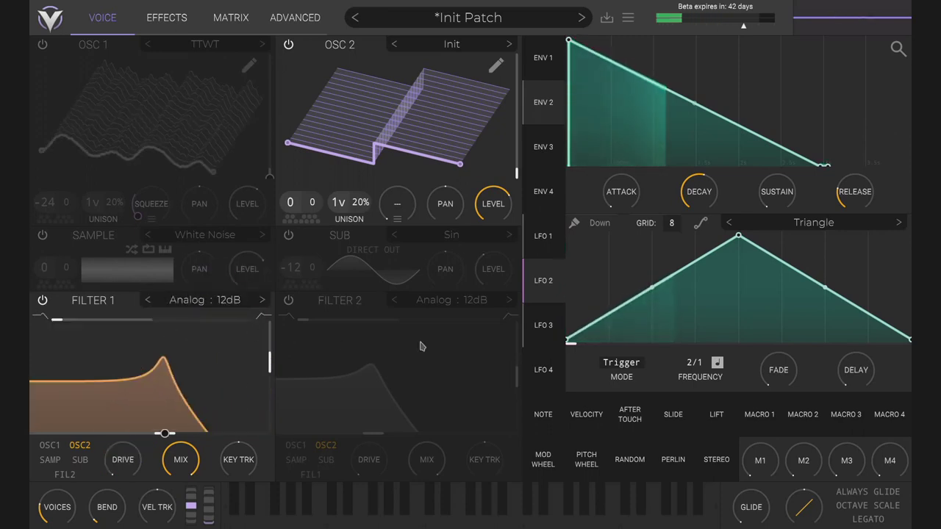
Remove the modulations from LFO 2 and LFO 3, and modulate Filter 1's lowered cutoff with ENV 2
right_click(558, 283)
click(545, 273)
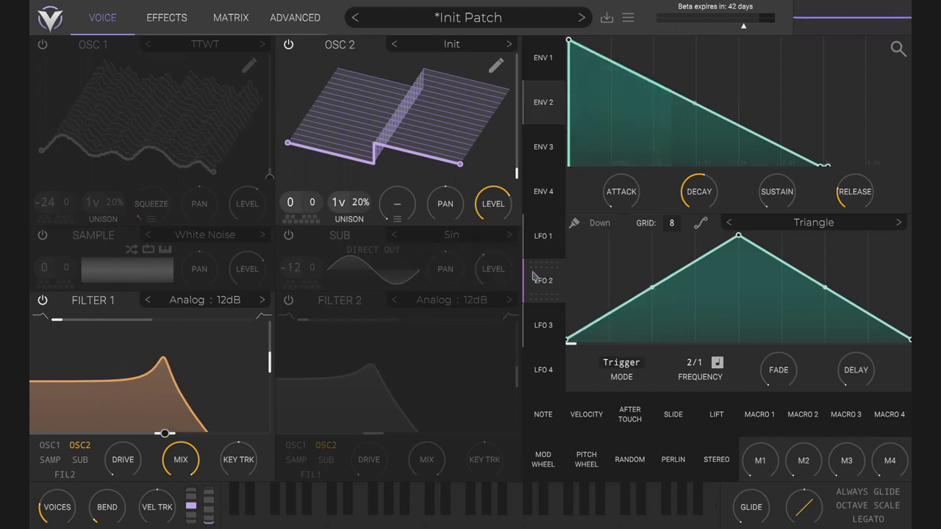
click(544, 318)
right_click(545, 318)
click(525, 305)
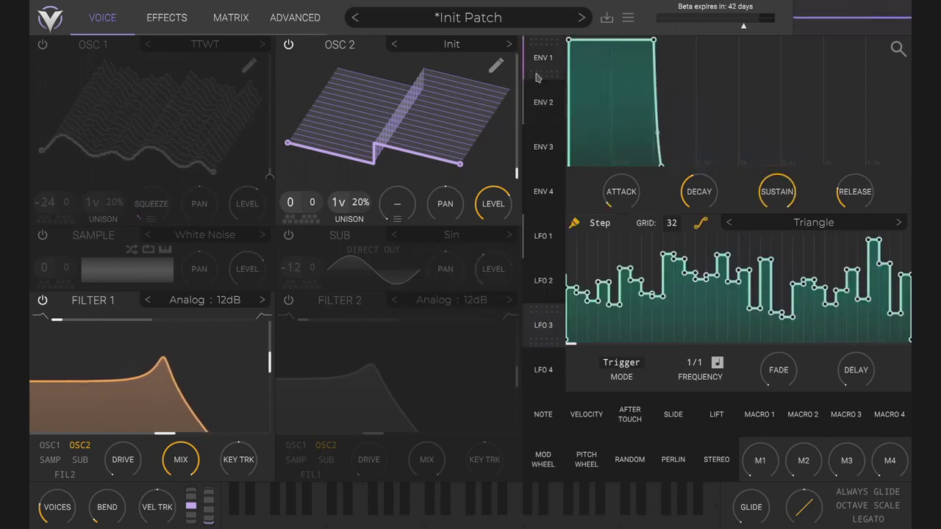
drag(161, 433, 128, 433)
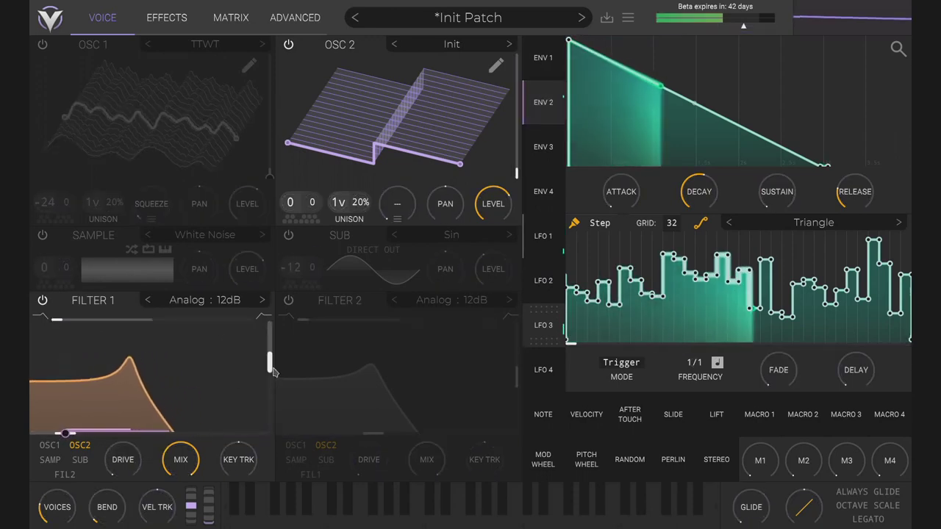
Try the Dirty 12dB model on Filter 1 and adjust its drive and resonance
click(208, 309)
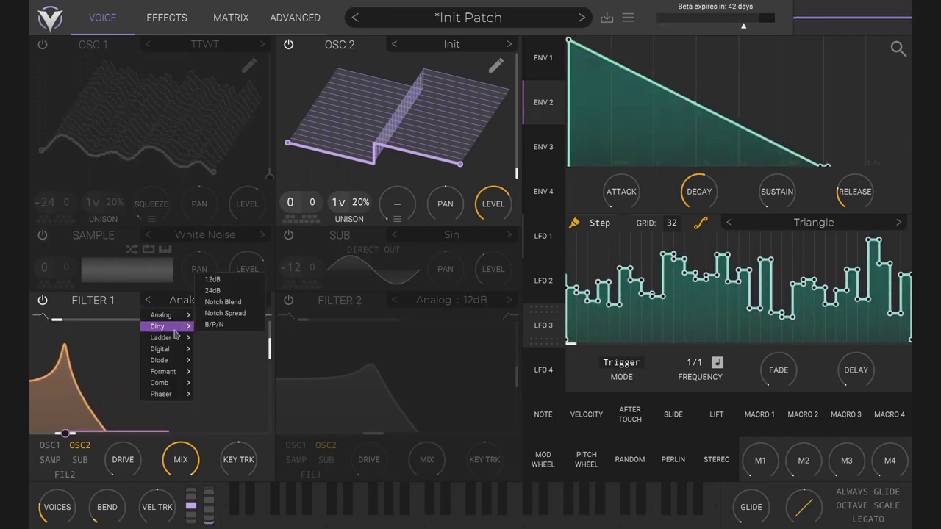
click(227, 279)
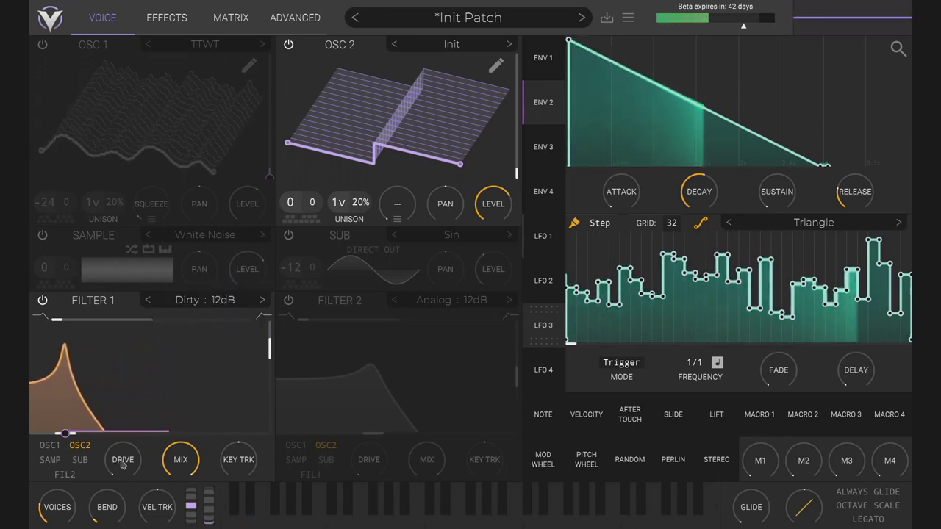
drag(122, 463, 122, 445)
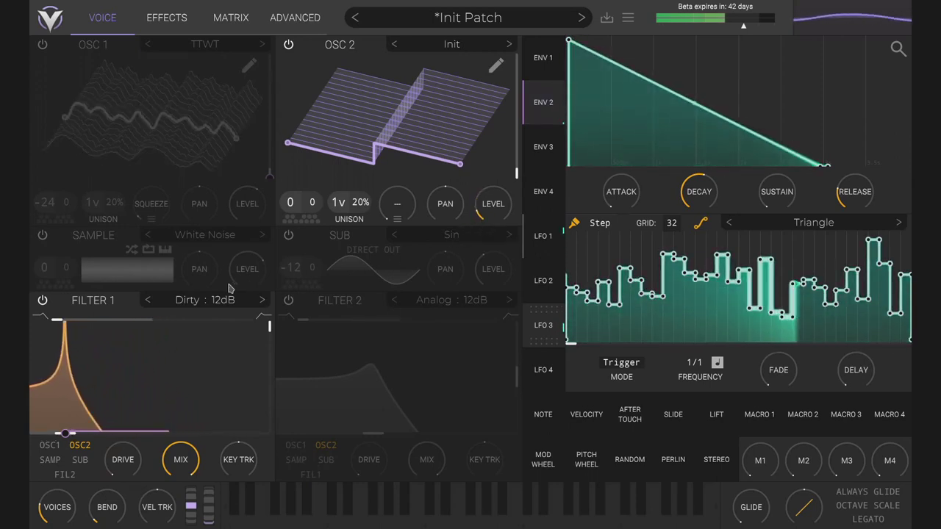
Switch Filter 1 to Ladder 12dB and on to Ladder 24dB, raising OSC 2's level and the filter drive
click(208, 309)
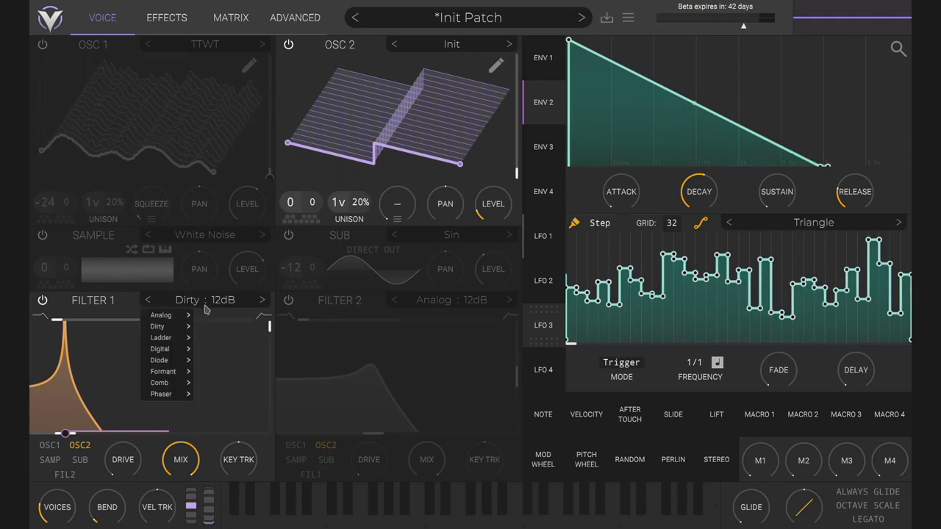
mouse_move(177, 346)
click(215, 291)
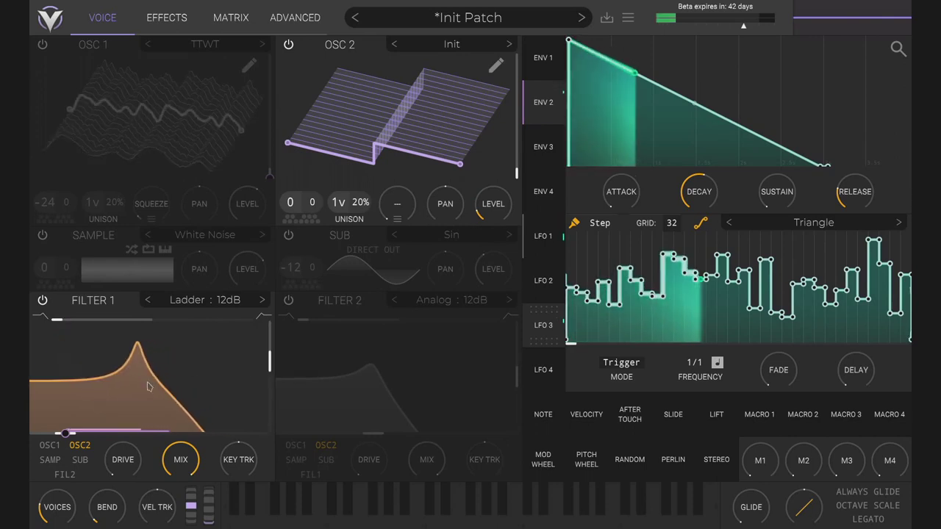
scroll(491, 206, up, 5)
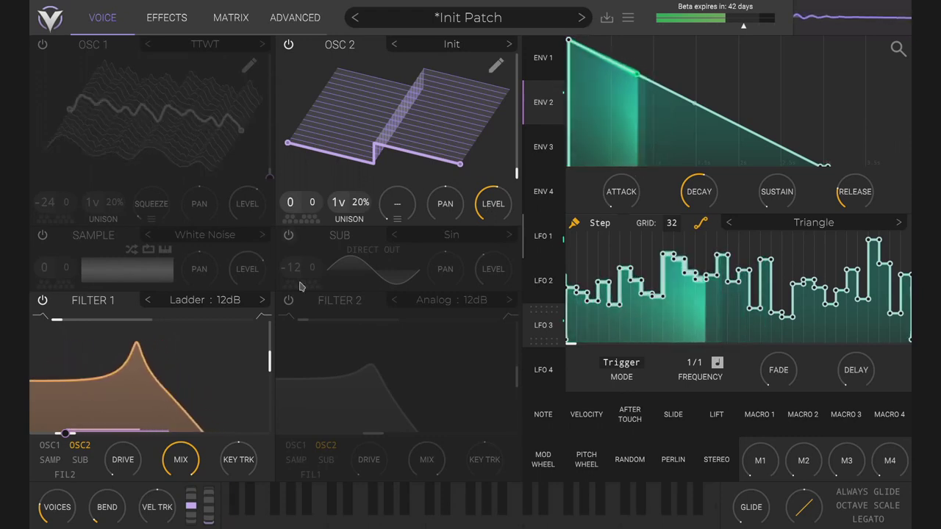
scroll(271, 352, up, 3)
click(262, 300)
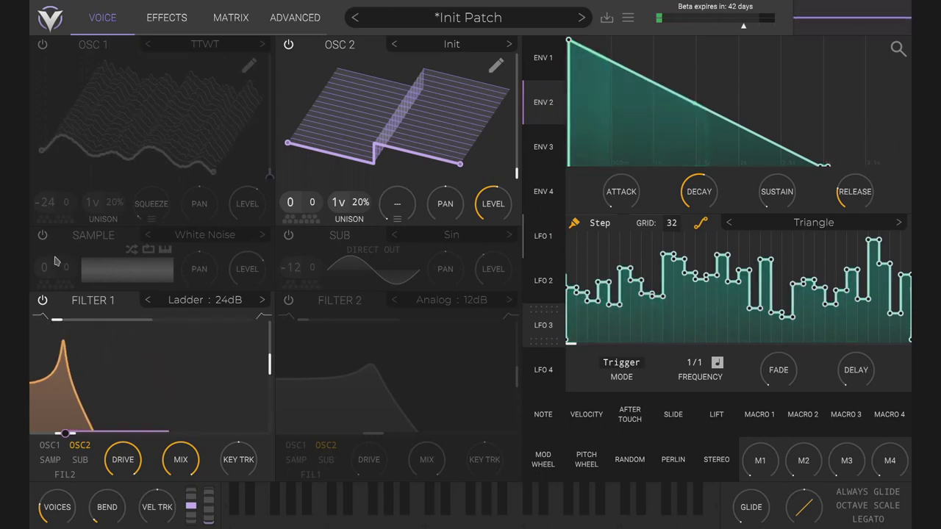
Enable the White Noise sample source and modulate Filter 1's cutoff with the Stereo source
click(42, 237)
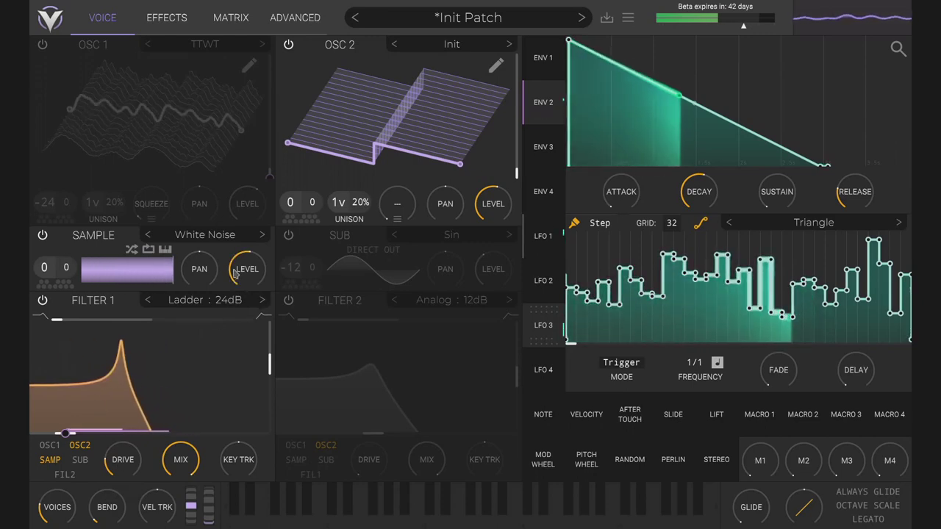
drag(720, 461, 63, 433)
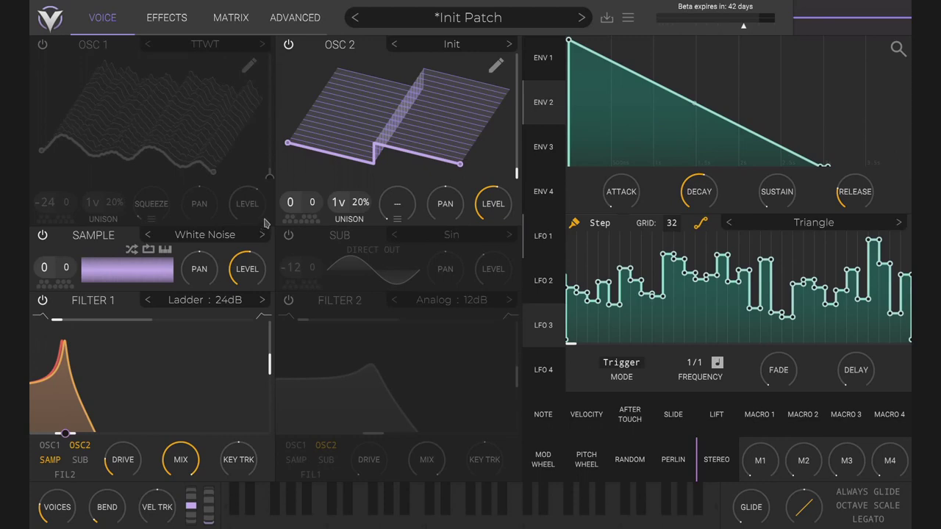
Add a Phase Shift modifier to OSC 1's wavetable source, adjust its phase and set its style to Harmonic
click(248, 67)
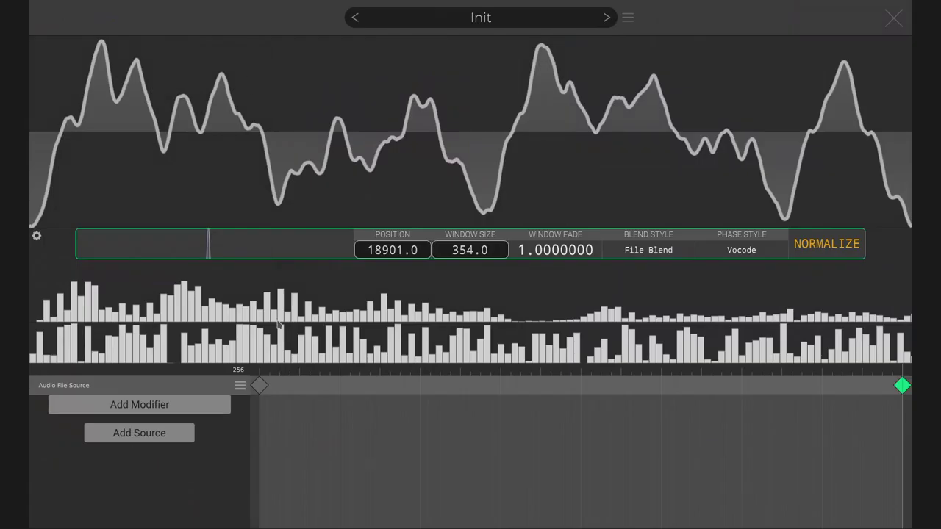
click(167, 406)
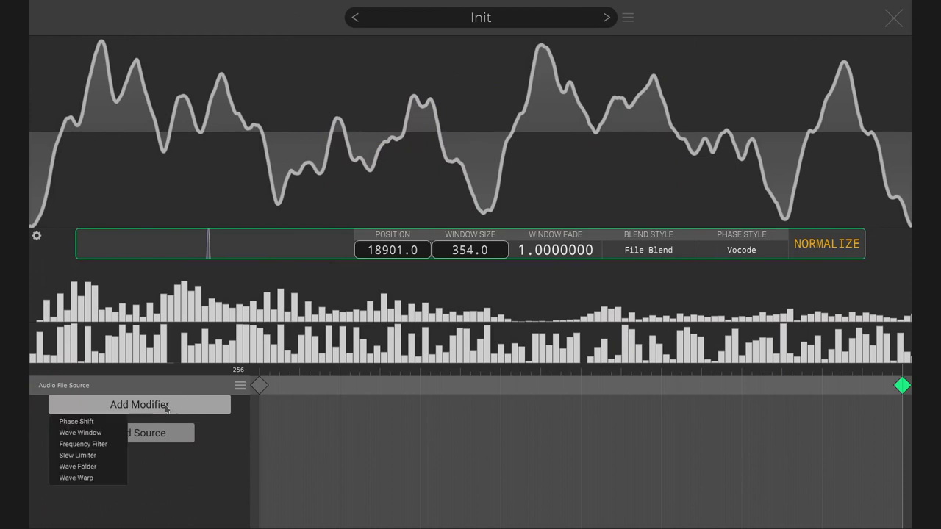
click(88, 424)
drag(388, 253, 581, 258)
click(271, 252)
click(255, 279)
click(274, 251)
click(262, 290)
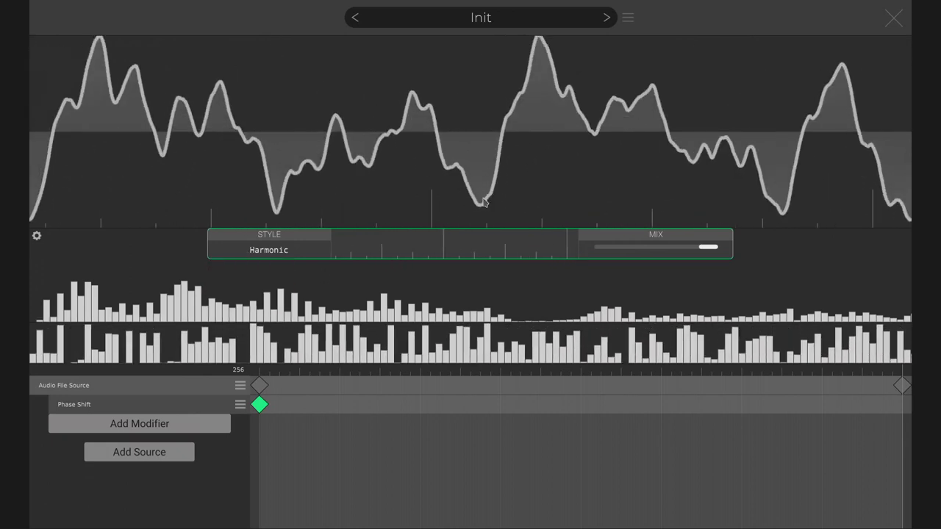
Add a Low Pass Frequency Filter modifier to the wavetable with cutoff 0 and shape about 0.26
click(190, 425)
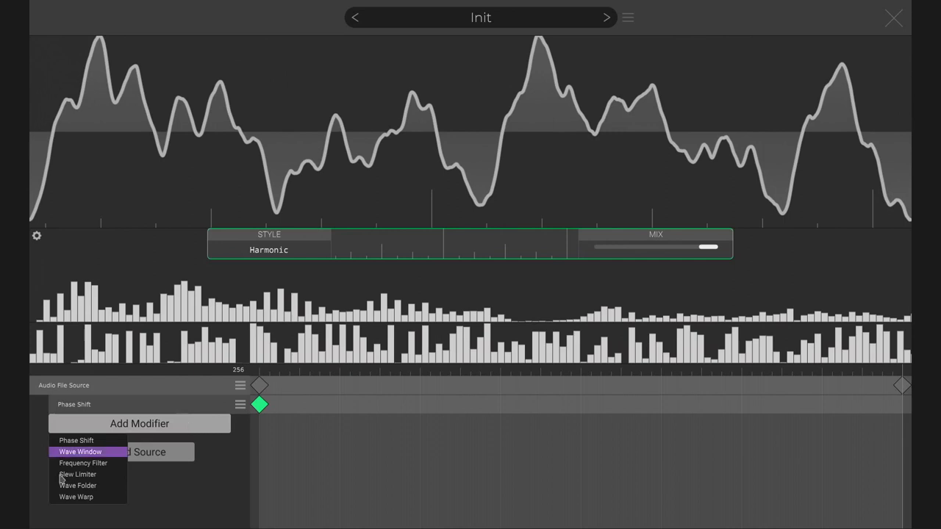
click(120, 464)
drag(419, 251, 419, 294)
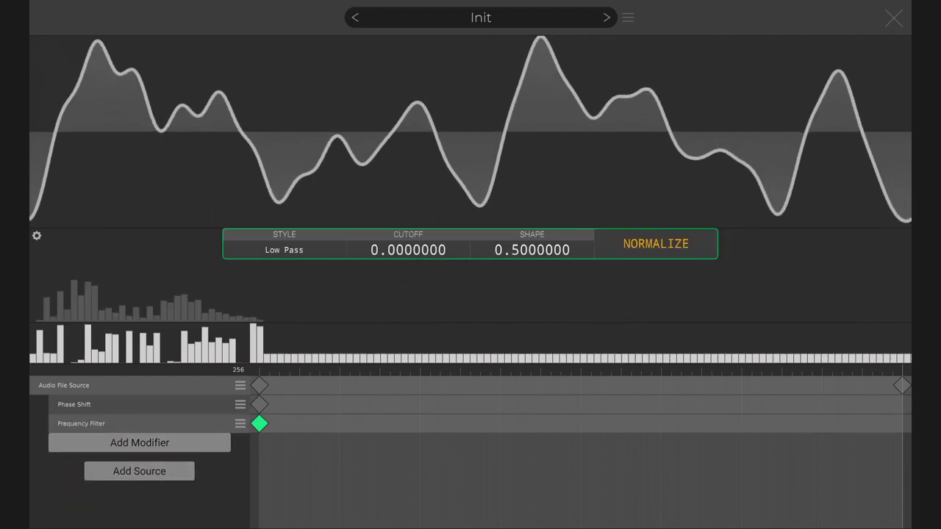
mouse_move(500, 250)
mouse_down()
mouse_move(500, 278)
mouse_move(499, 266)
mouse_up()
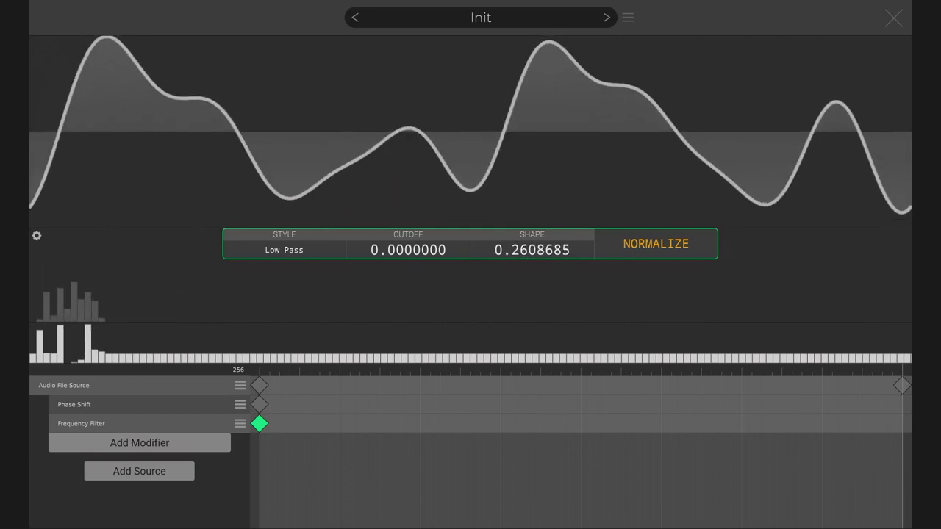
Close the wavetable editor, enable OSC 1, and disable OSC 2, Filter 1 and the sample source
click(893, 18)
click(288, 44)
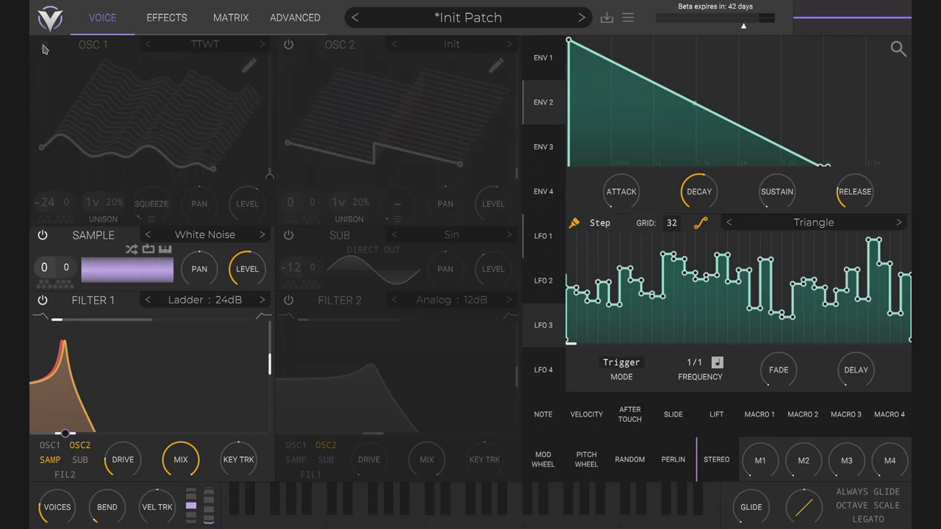
click(43, 44)
click(42, 300)
click(42, 236)
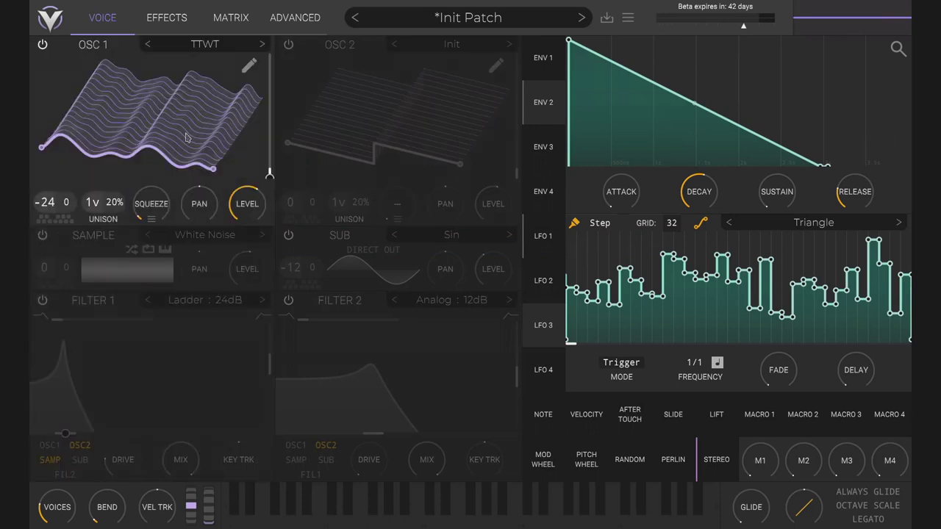
Add a Frequency Filter keyframe at the end of OSC 1's wavetable with cutoff 10, and sweep the oscillator's wavetable position
click(250, 66)
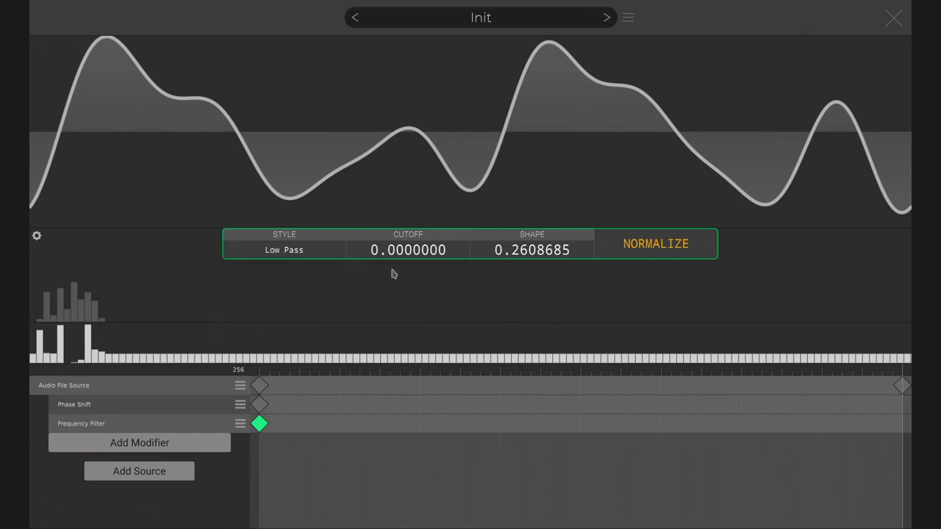
drag(408, 250, 408, 287)
drag(390, 425, 902, 424)
drag(410, 251, 410, 214)
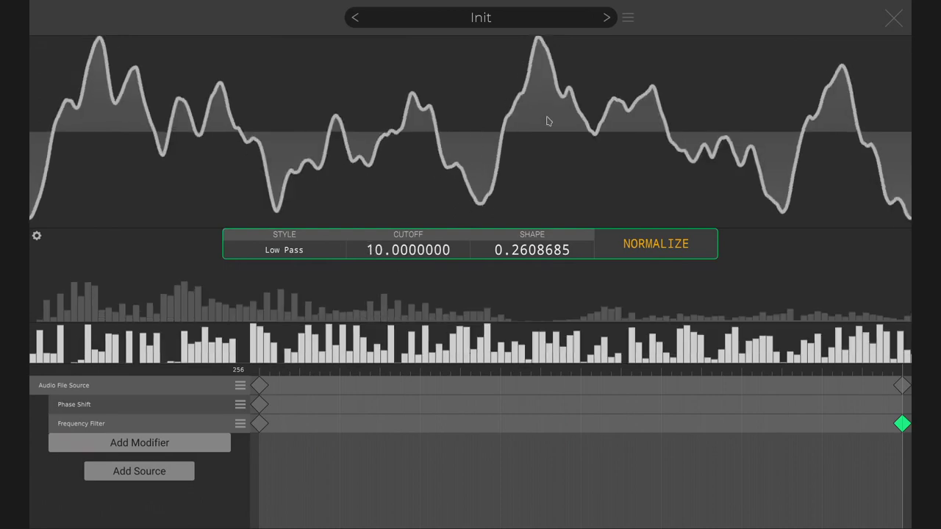
click(894, 18)
drag(270, 64, 269, 176)
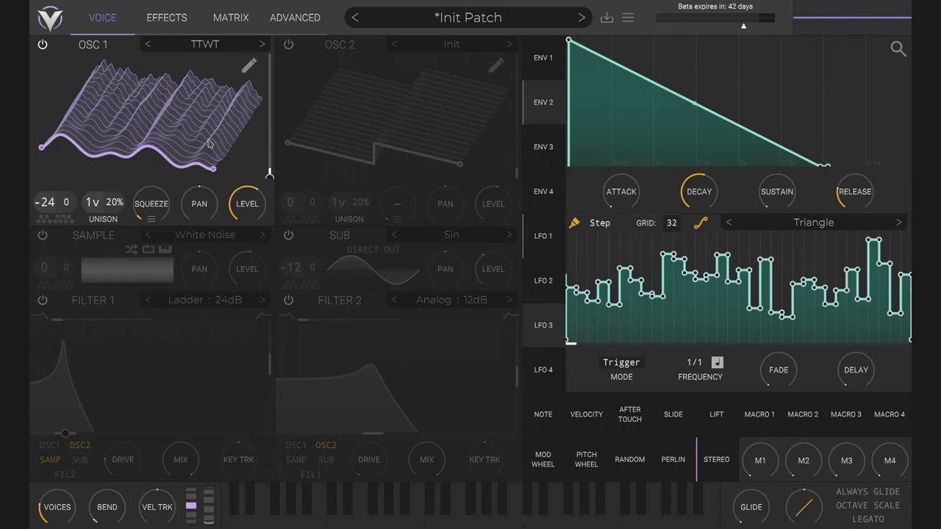
click(152, 222)
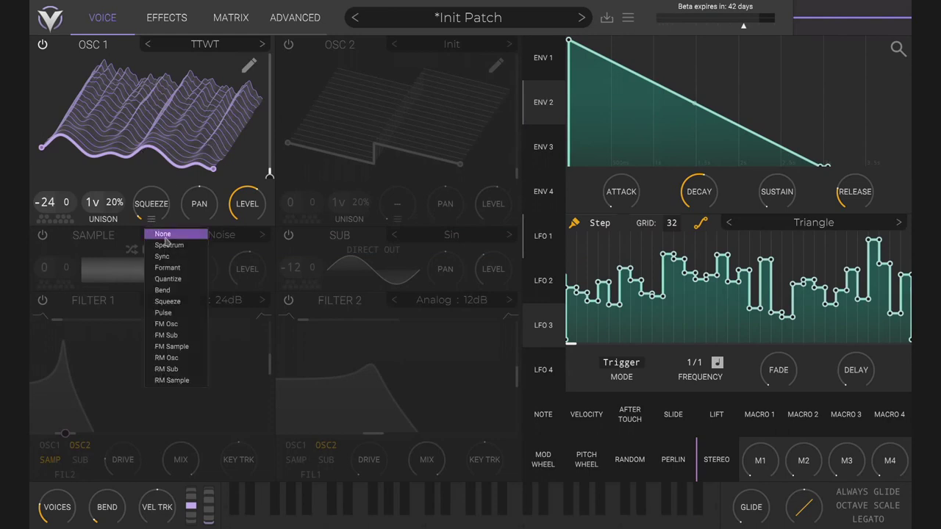
click(164, 171)
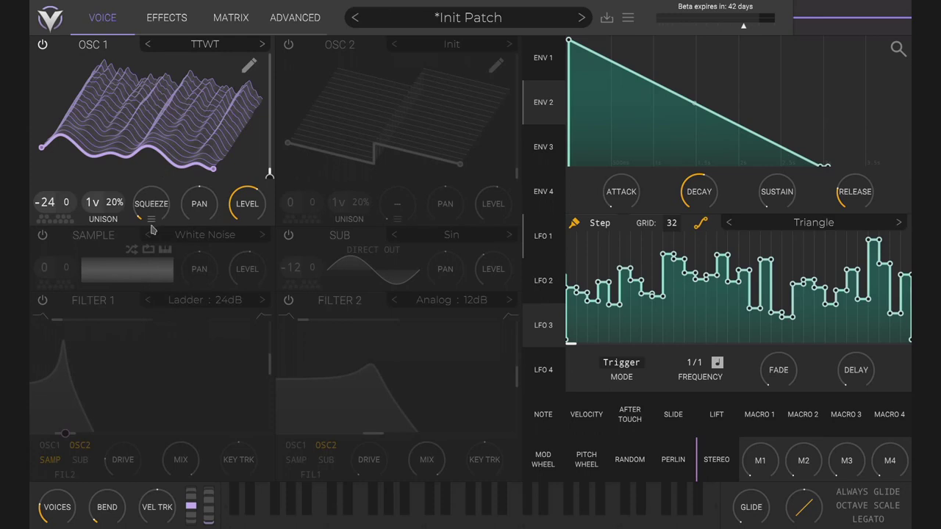
click(163, 15)
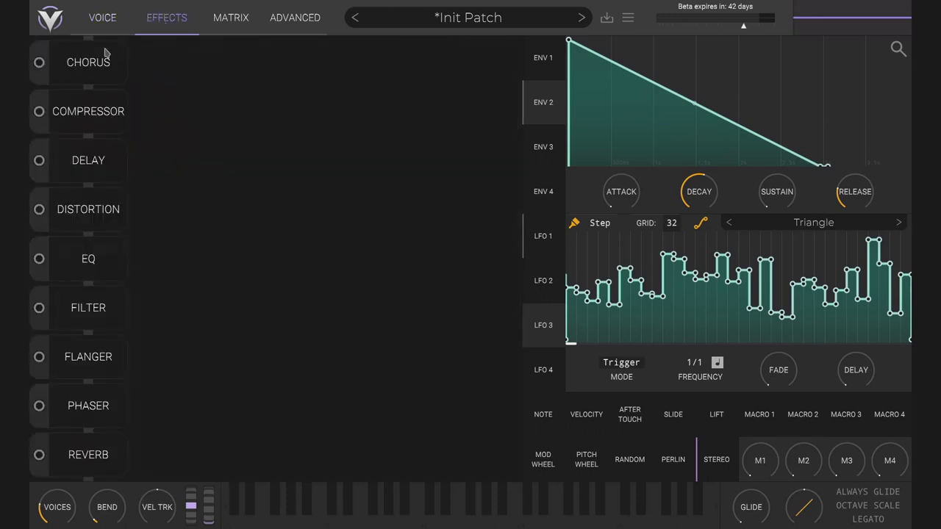
click(100, 19)
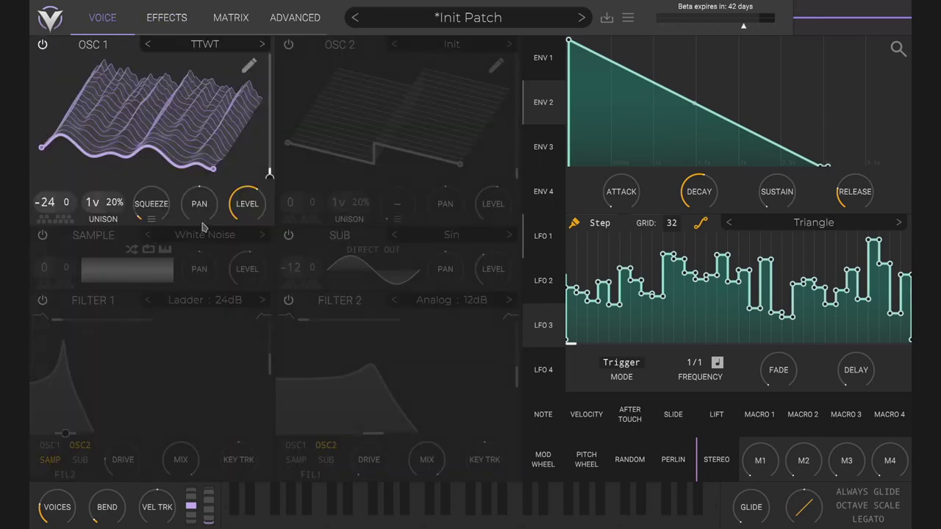
Turn the random phase of OSC 1 and OSC 2 down to minimum in the advanced oscillator settings
click(298, 21)
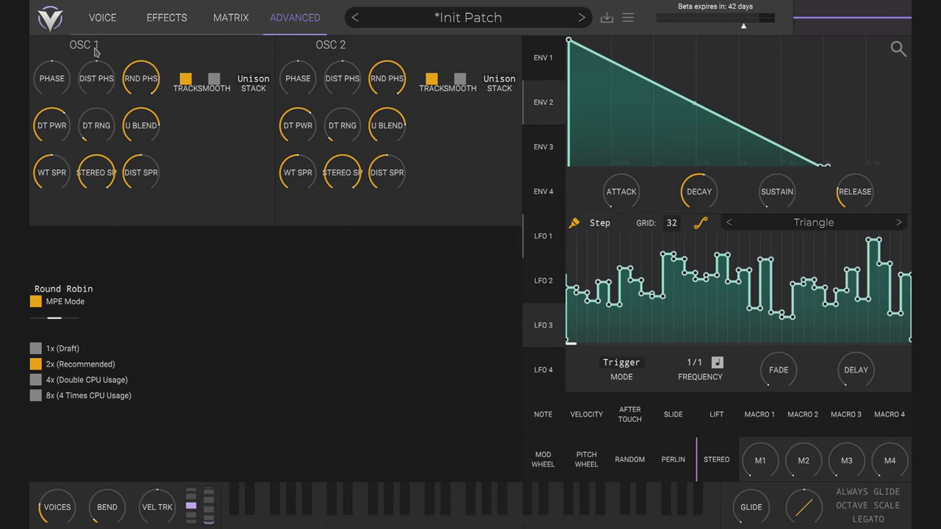
double_click(141, 79)
double_click(395, 81)
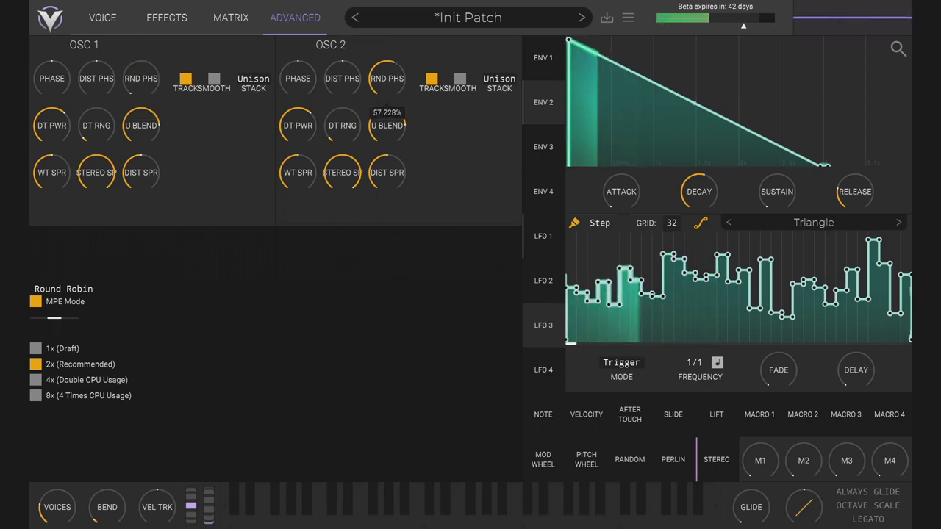
click(103, 18)
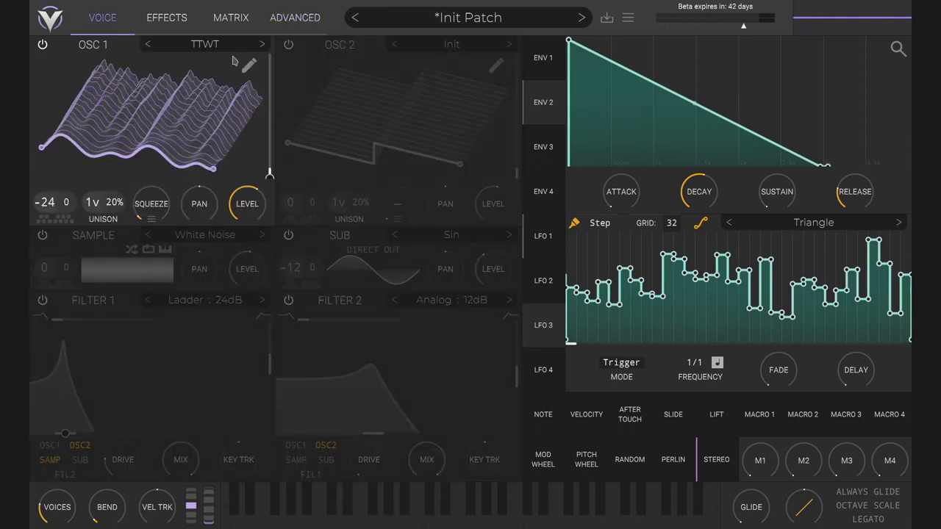
Set OSC 1's unison to 6 voices with 14% detune and return its random phase to full
drag(114, 203, 95, 211)
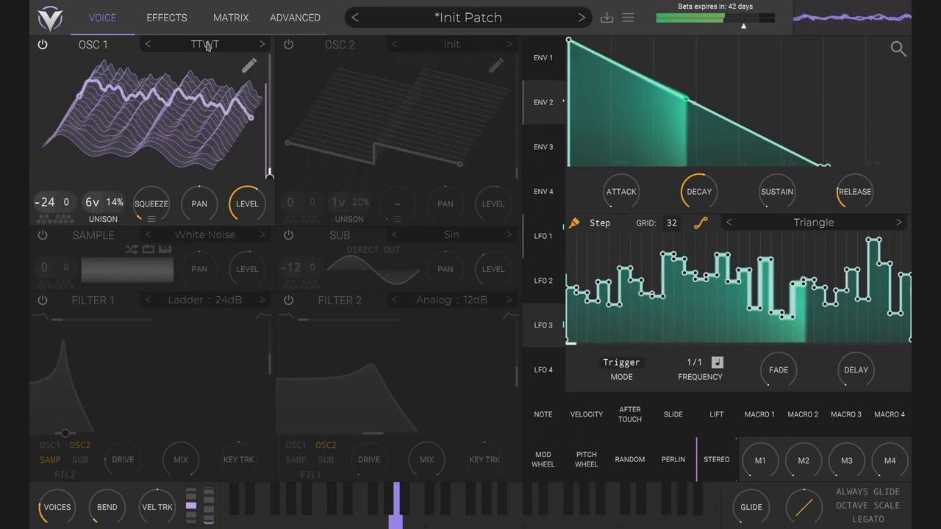
click(295, 17)
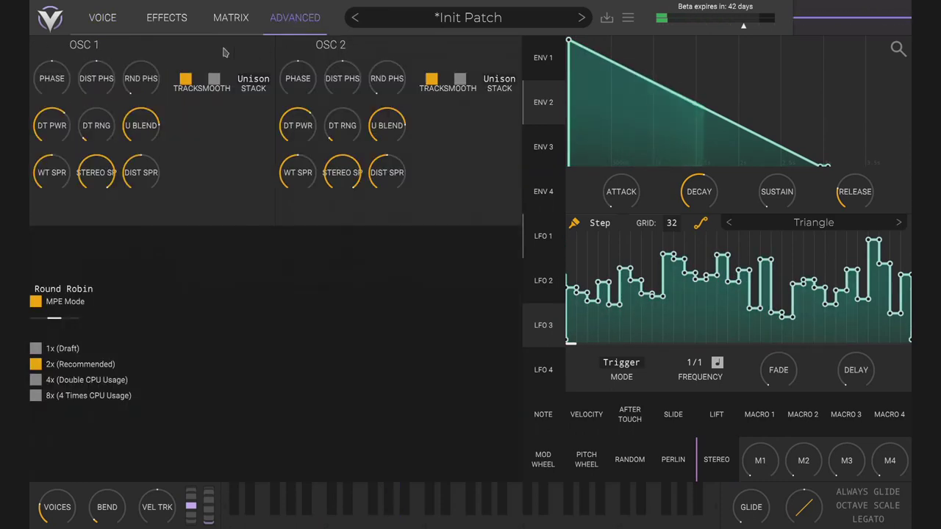
double_click(143, 88)
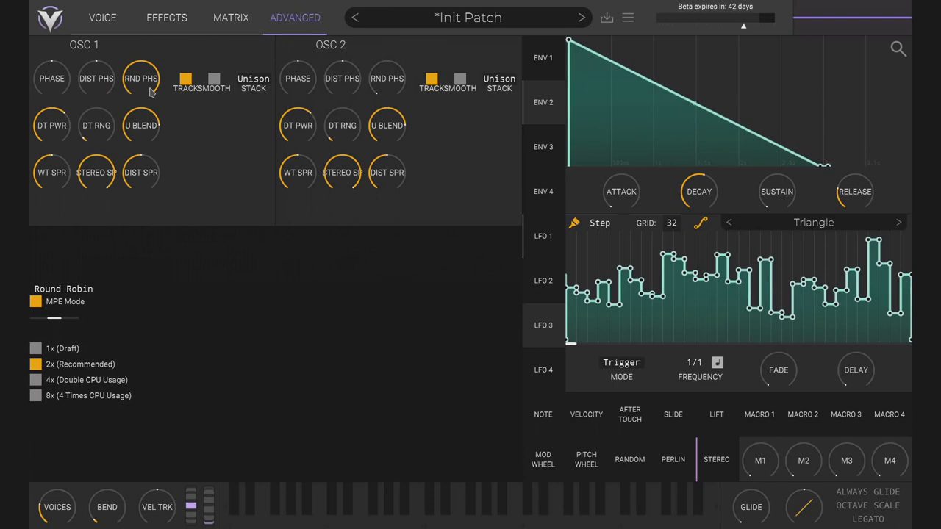
click(104, 15)
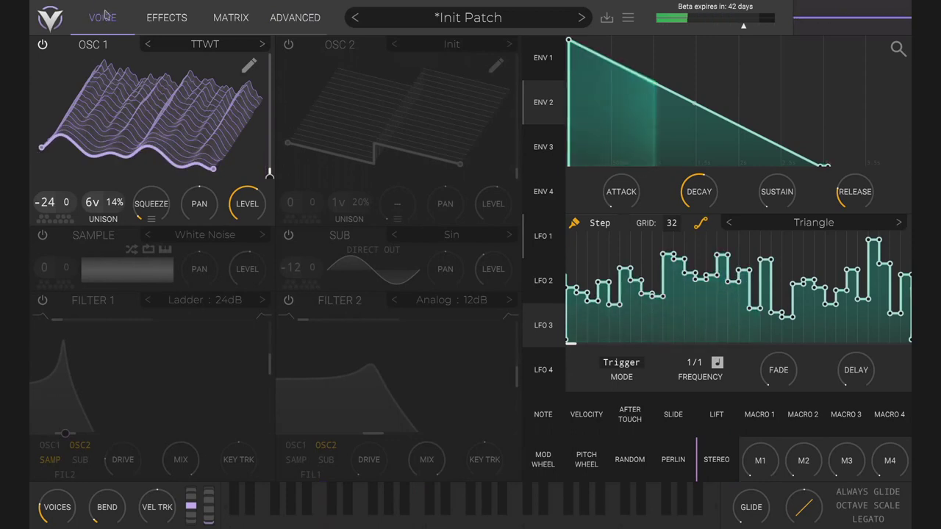
Enable the sine sub oscillator and turn on the Compressor effect
click(290, 237)
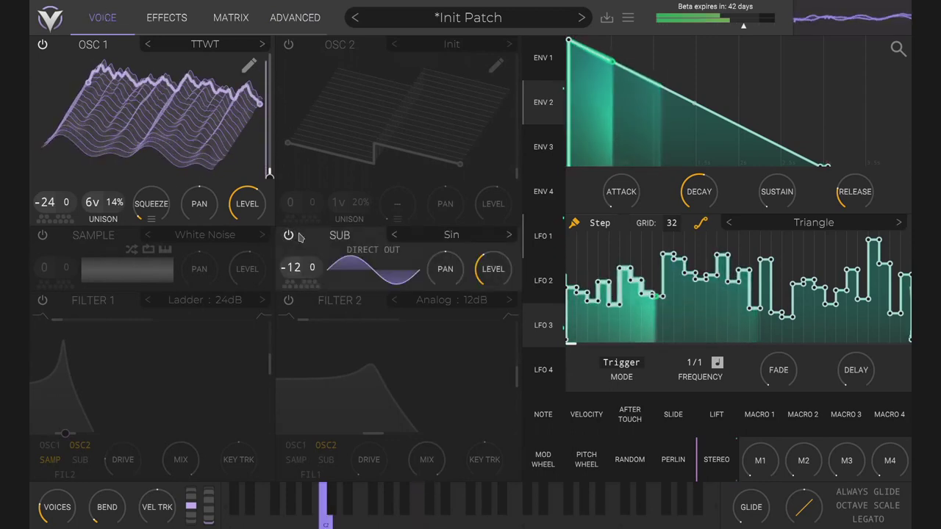
click(166, 18)
click(44, 112)
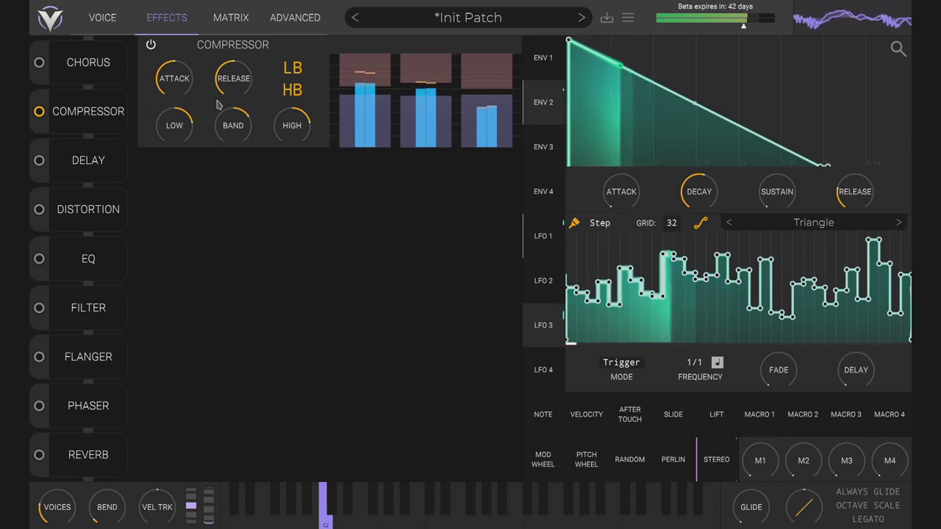
click(103, 19)
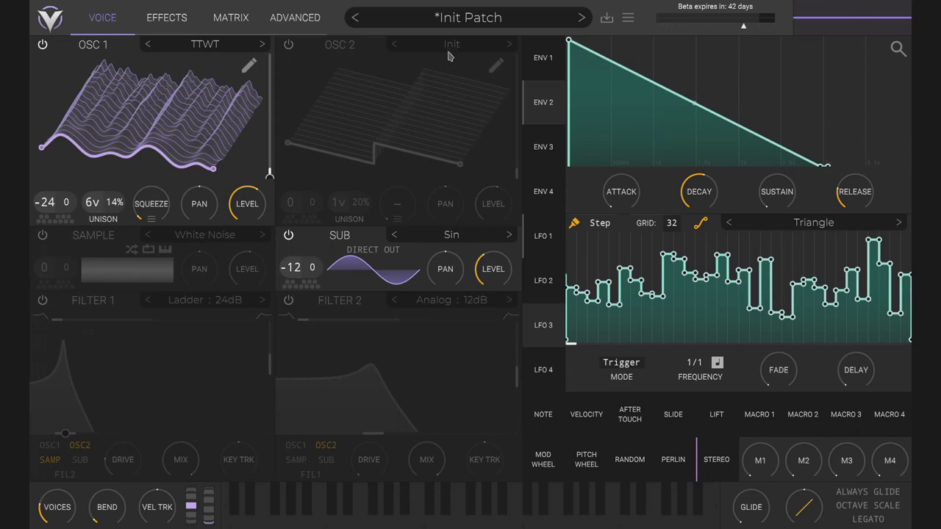
Load the String Pluck 01 preset from the preset browser and close the browser
click(464, 17)
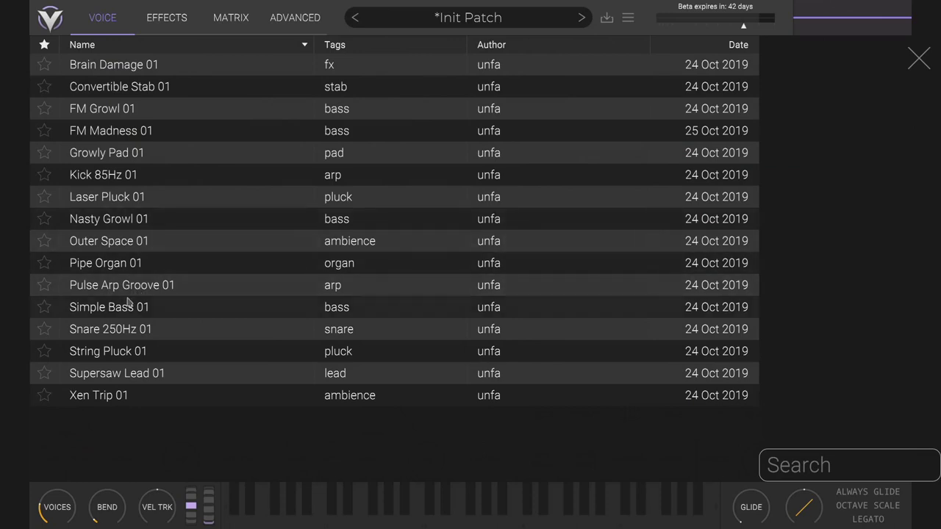
click(121, 352)
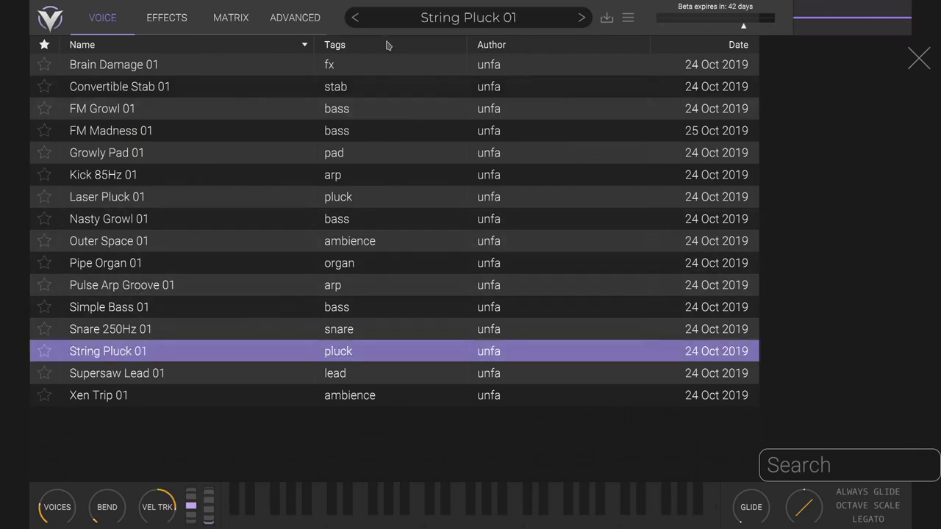
click(434, 19)
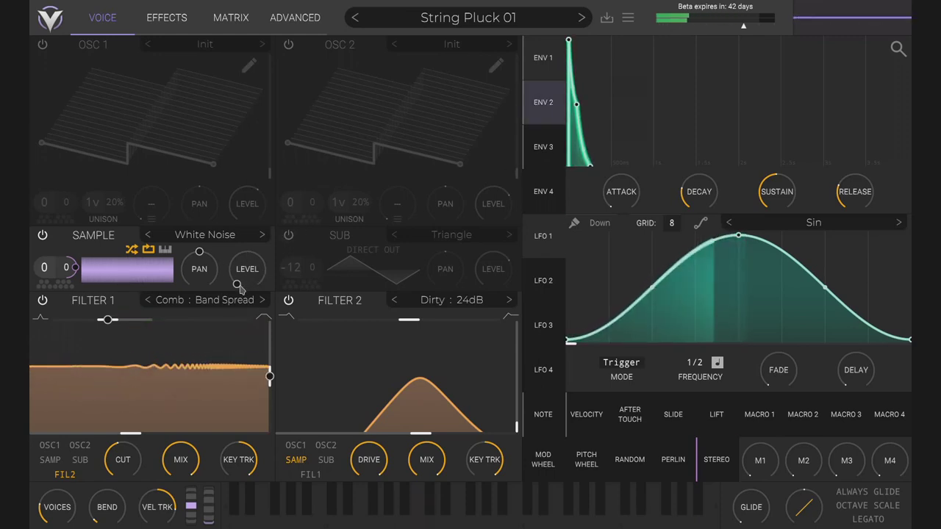
Display ENV 2 and switch off Filter 1 and Filter 2 to isolate the noise burst
click(542, 105)
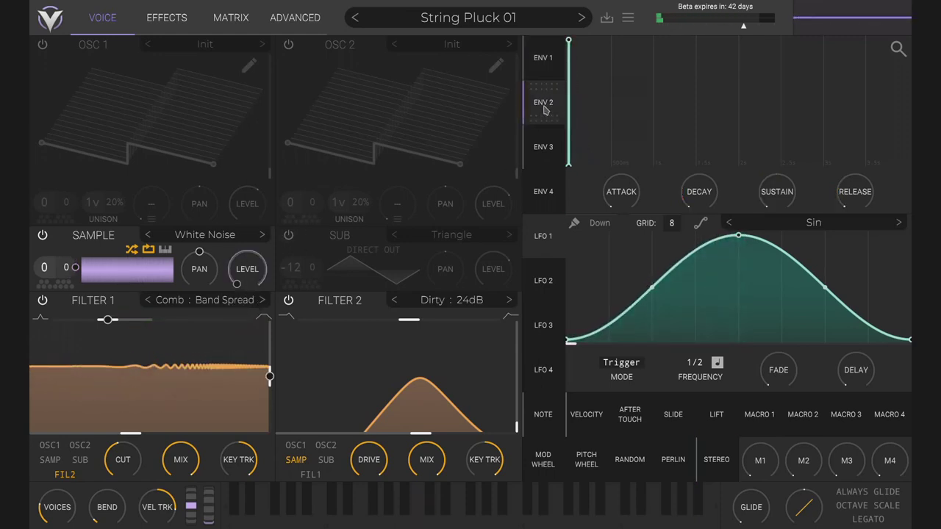
click(42, 302)
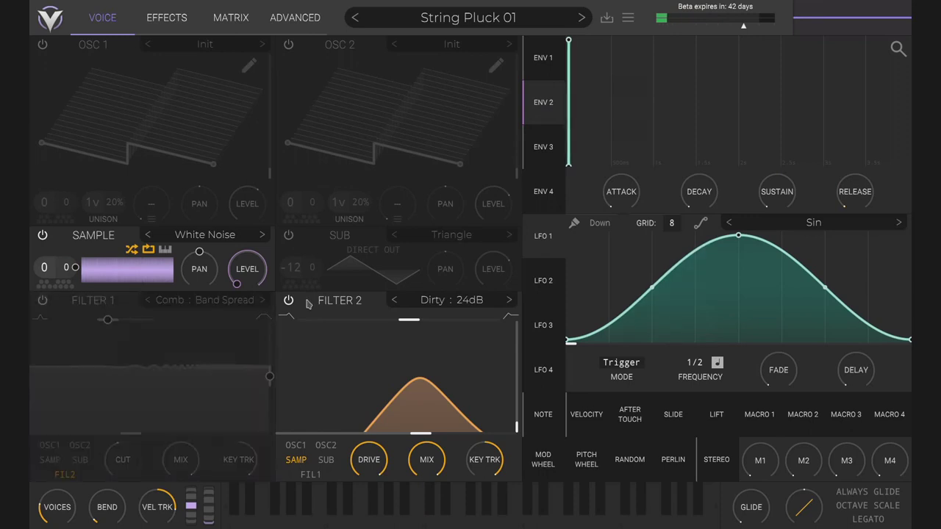
click(289, 300)
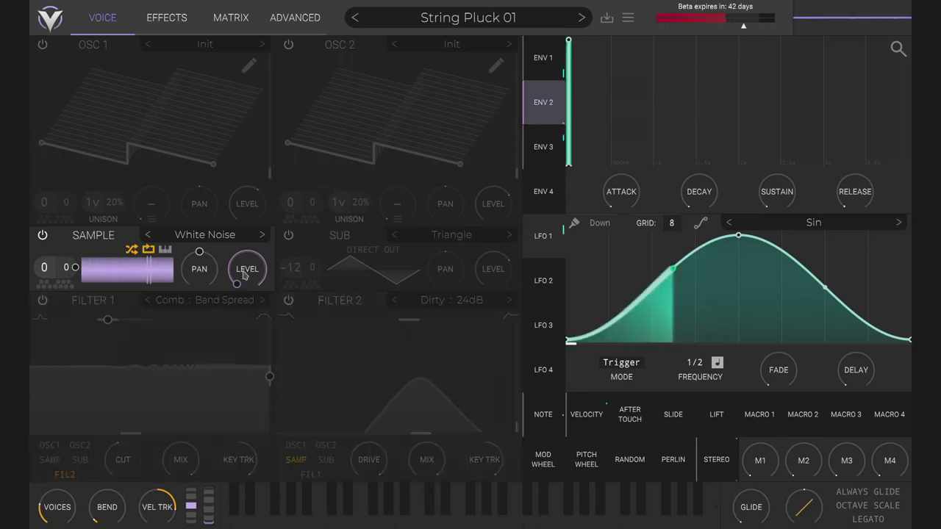
Bypass the preset's Reverb, Chorus, Distortion and Compressor effects
click(161, 16)
click(38, 62)
click(39, 63)
click(151, 44)
click(150, 156)
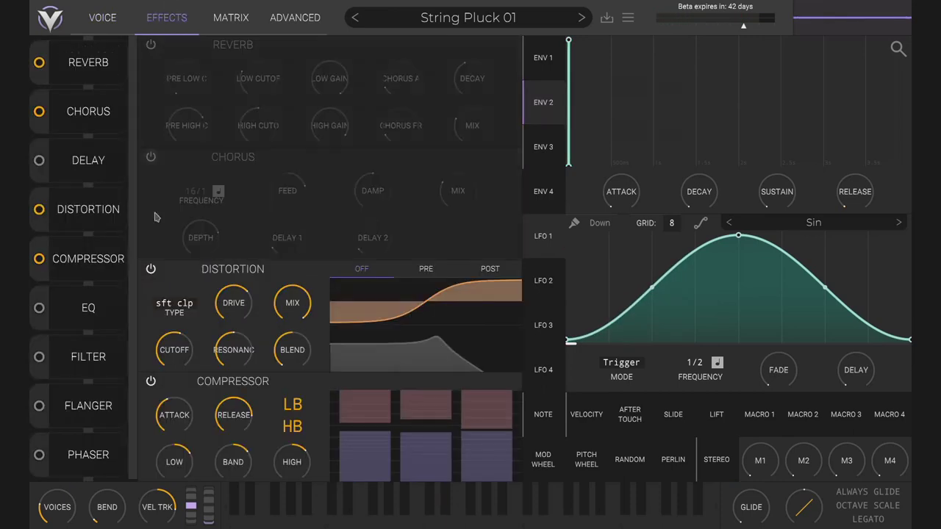
click(150, 269)
click(151, 381)
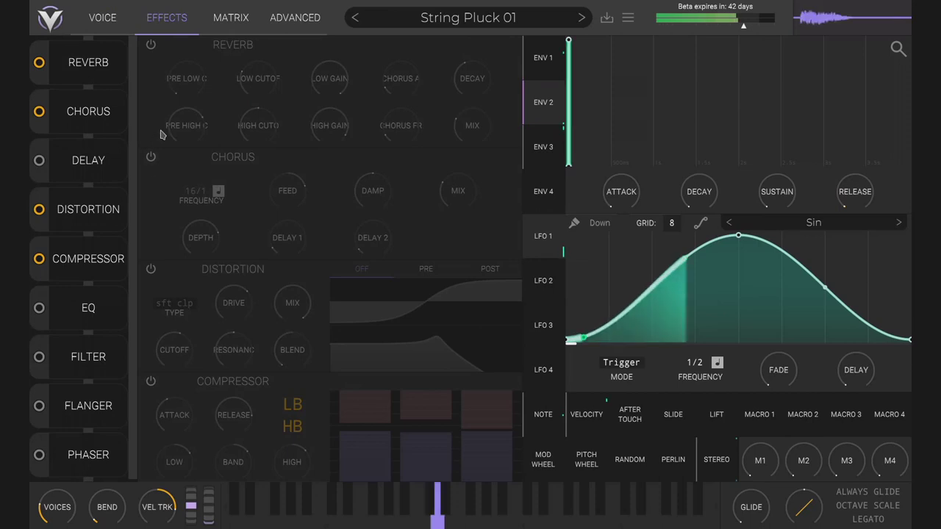
Return to the voice settings and switch Filter 2 back on
click(102, 16)
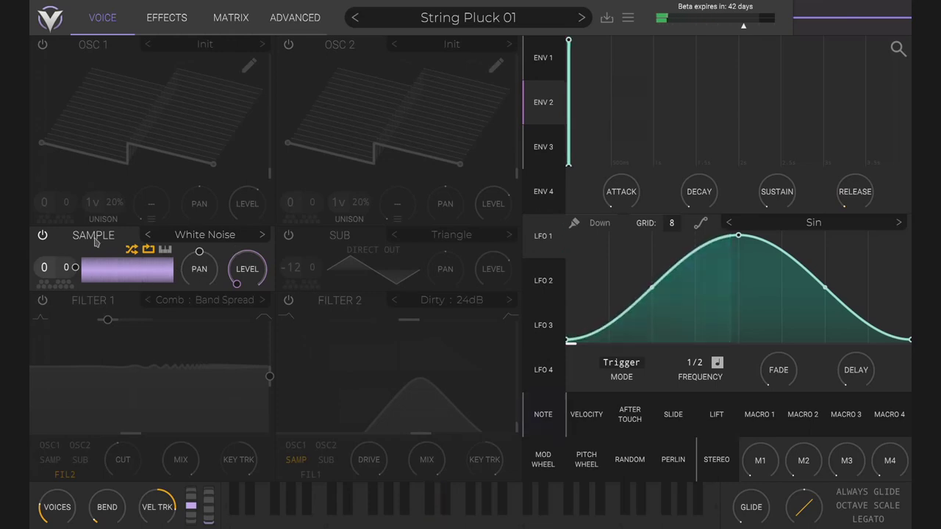
click(288, 303)
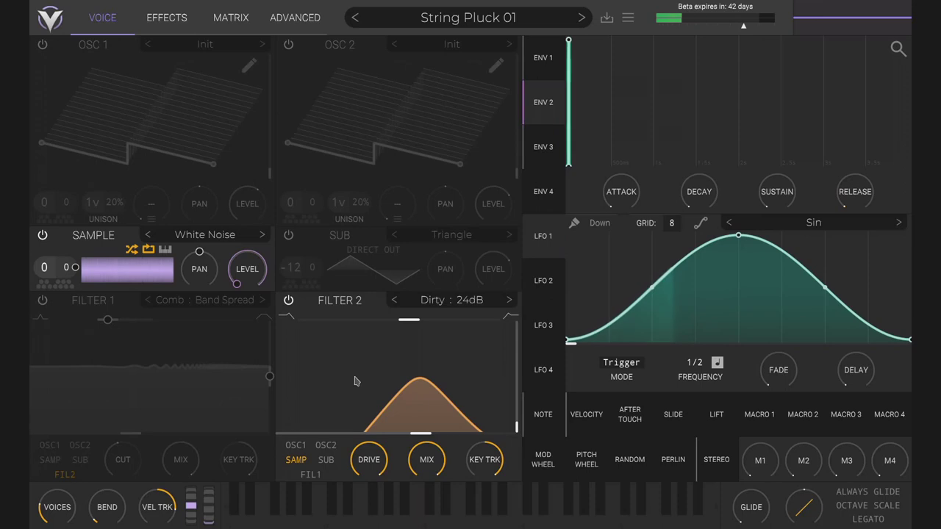
Switch Filter 1 back on, turn its key tracking fully up and keep its Comb: Band Spread model selected
click(42, 301)
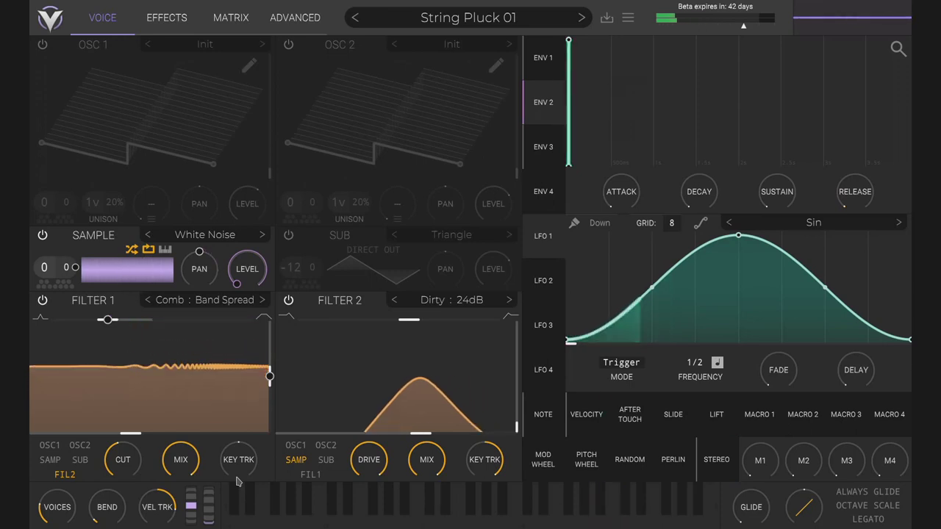
drag(253, 462, 239, 466)
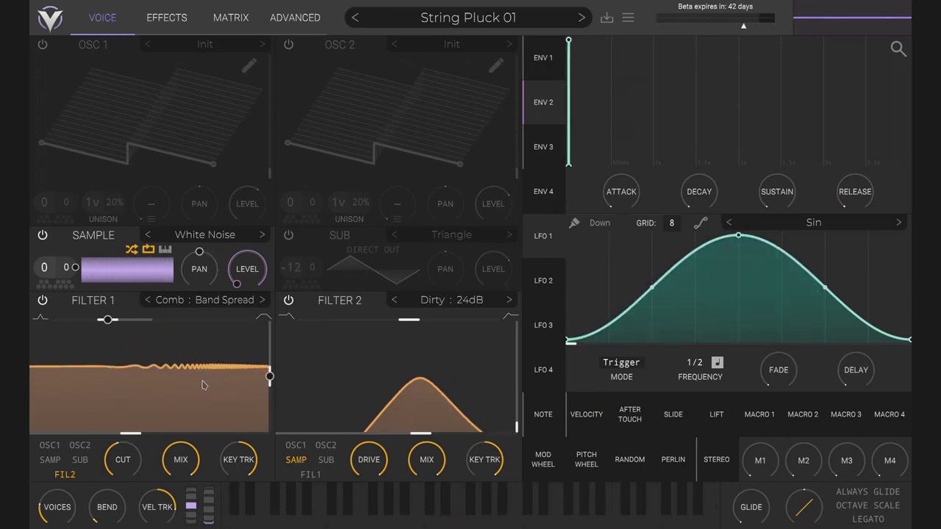
click(225, 303)
mouse_move(181, 392)
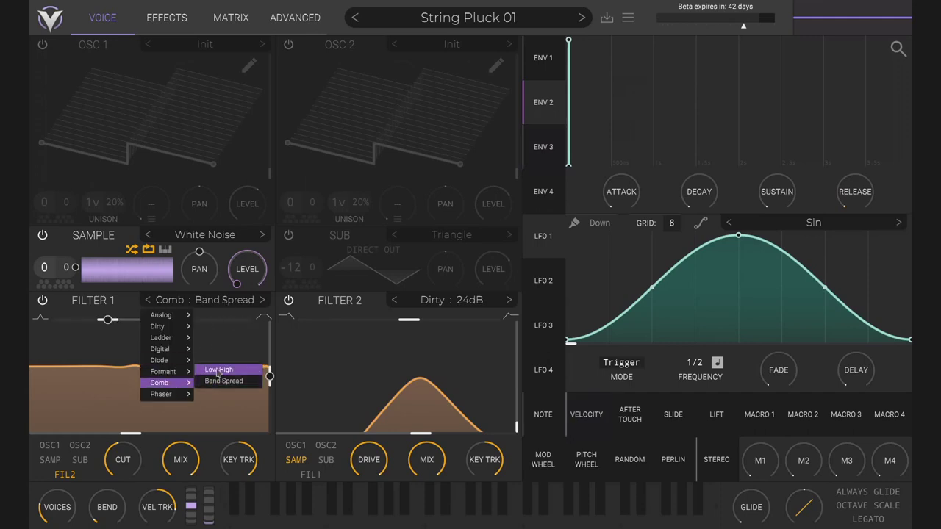
click(241, 381)
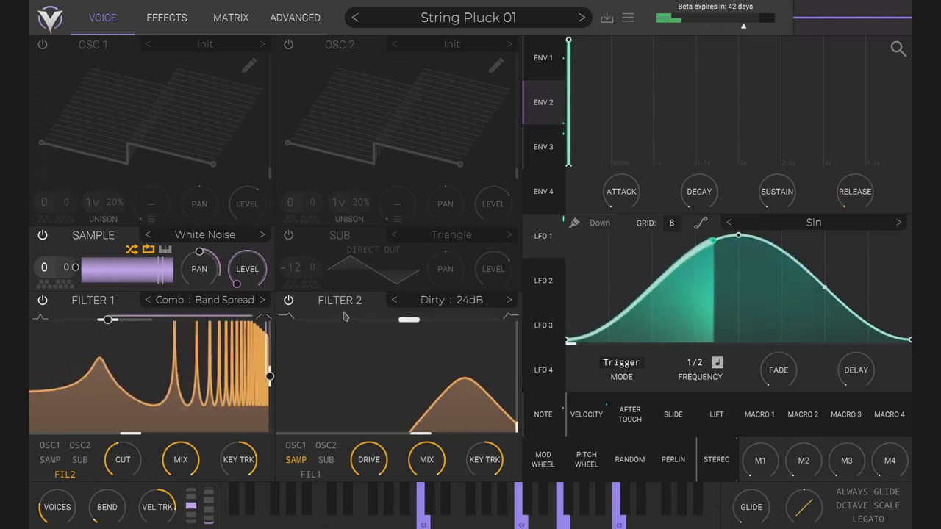
Load the Pipe Organ 01 preset from the preset browser and close the browser
click(495, 19)
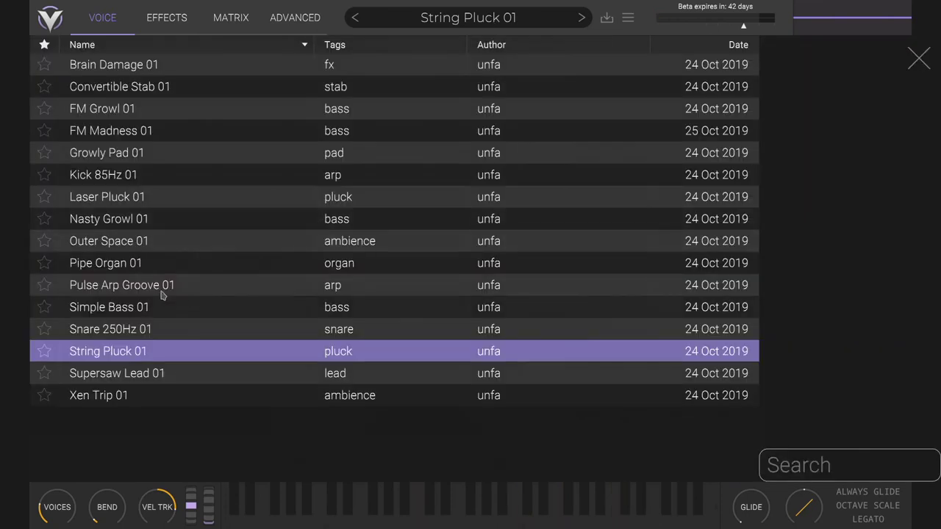
click(124, 270)
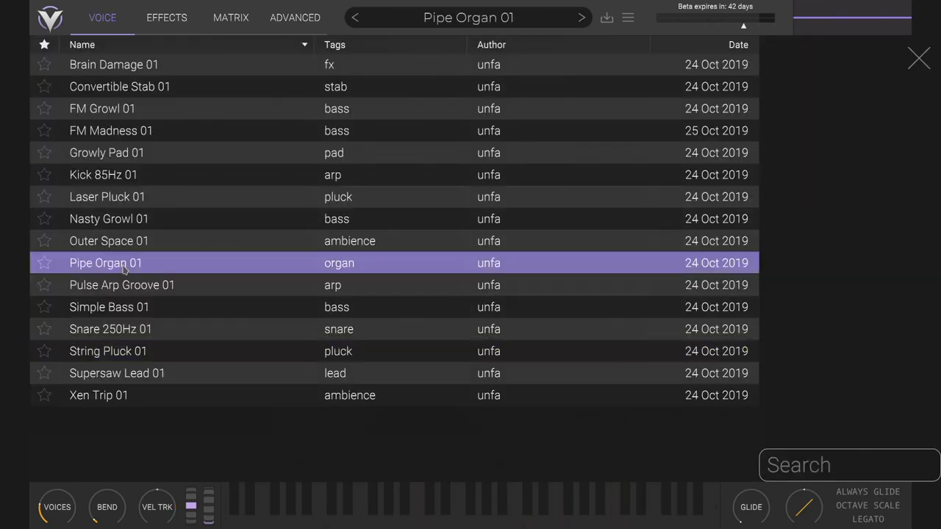
click(499, 17)
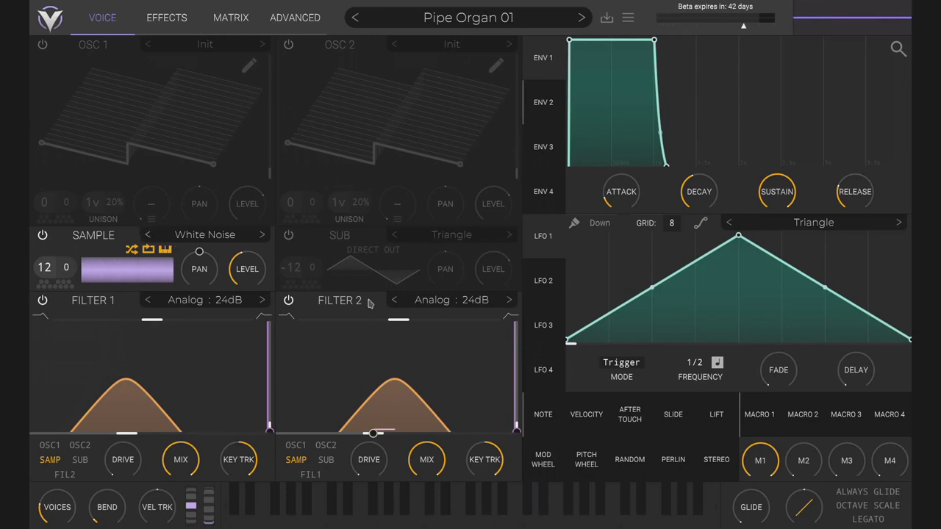
Switch off both filters to expose the raw white noise, and re-enable only Filter 1
click(288, 302)
click(41, 301)
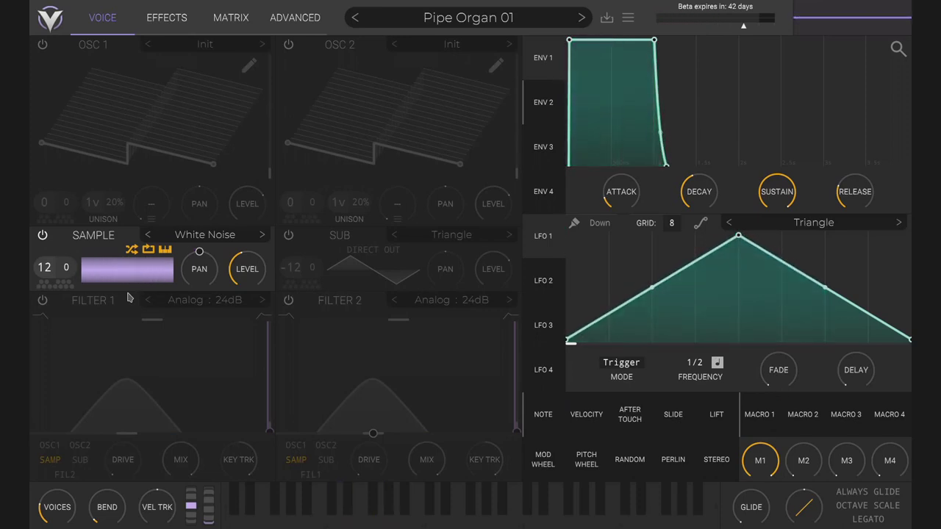
click(41, 301)
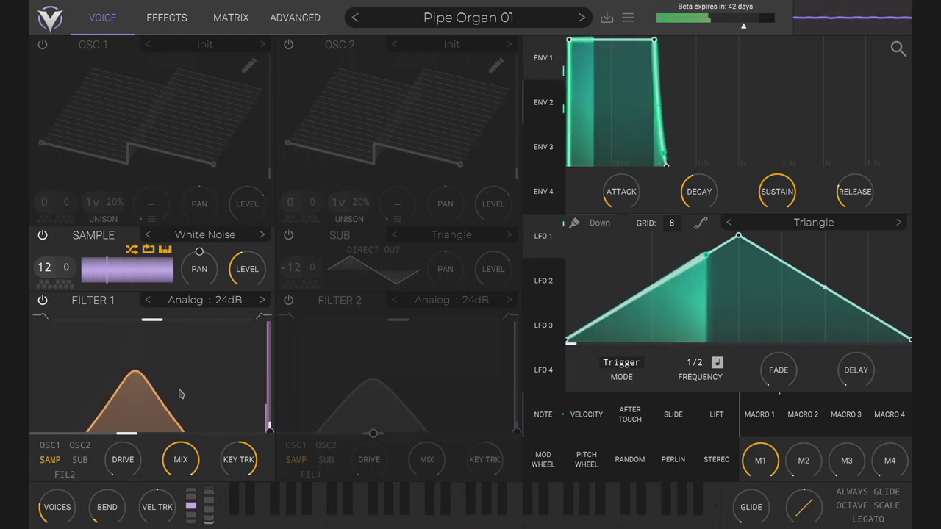
Display ENV 2, lengthen its attack to slow the filter resonance build-up, and bring it back to a short attack
click(545, 107)
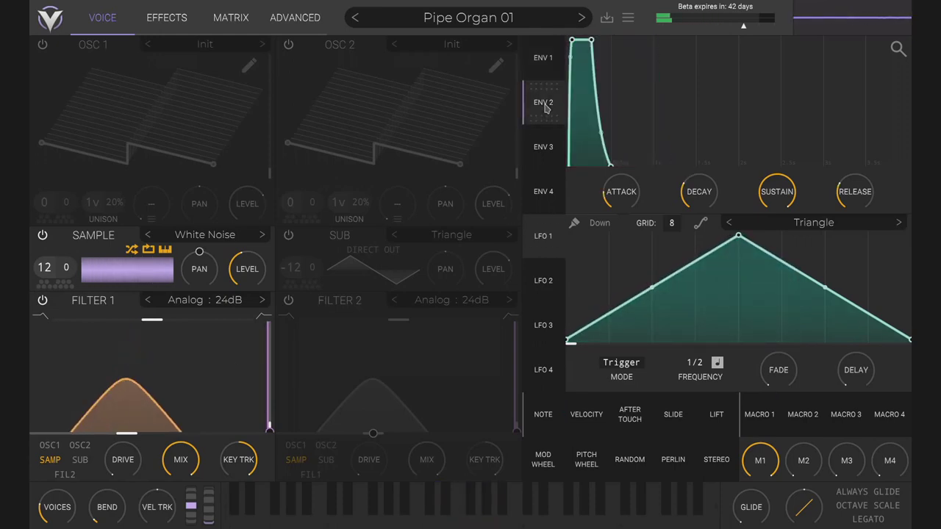
drag(622, 196, 622, 184)
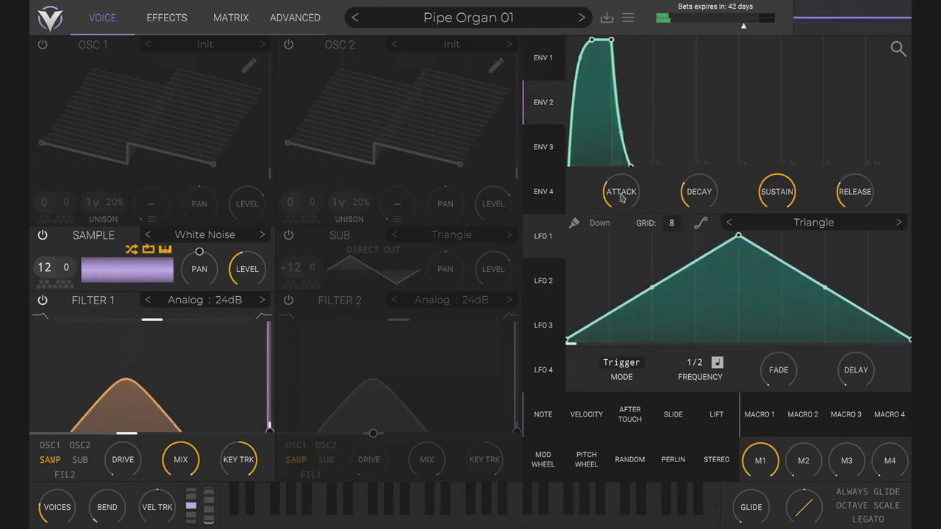
scroll(621, 197, up, 3)
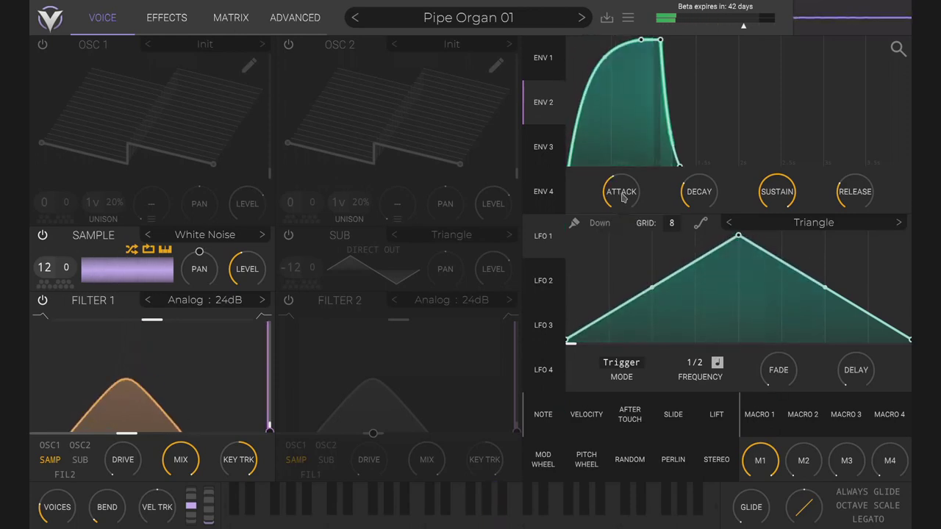
scroll(622, 197, up, 5)
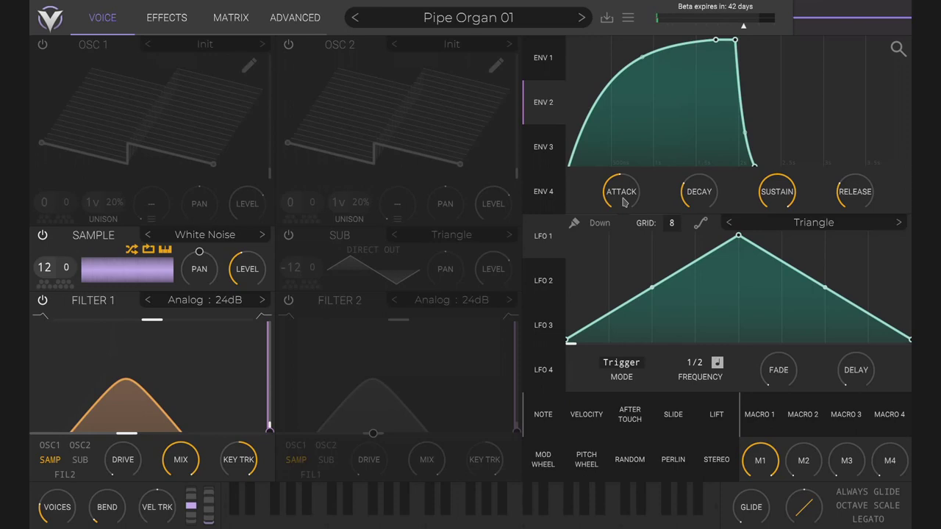
scroll(625, 209, down, 5)
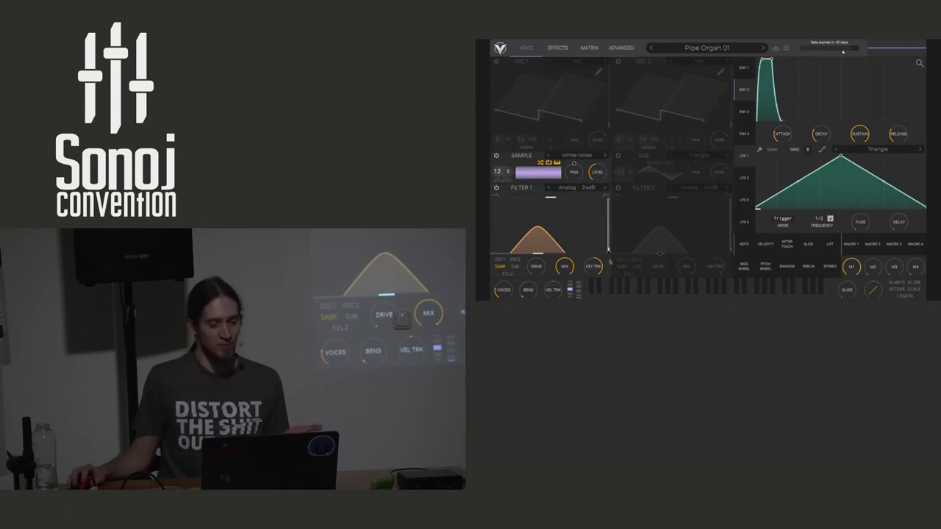
Play test notes while raising and lowering Filter 1's drive, and switch Filter 2 back on
key(a)
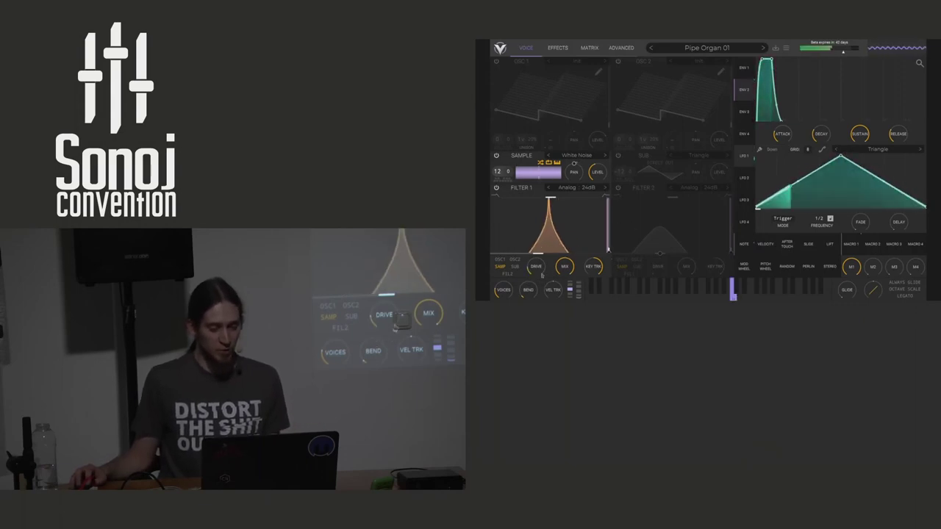
key(k)
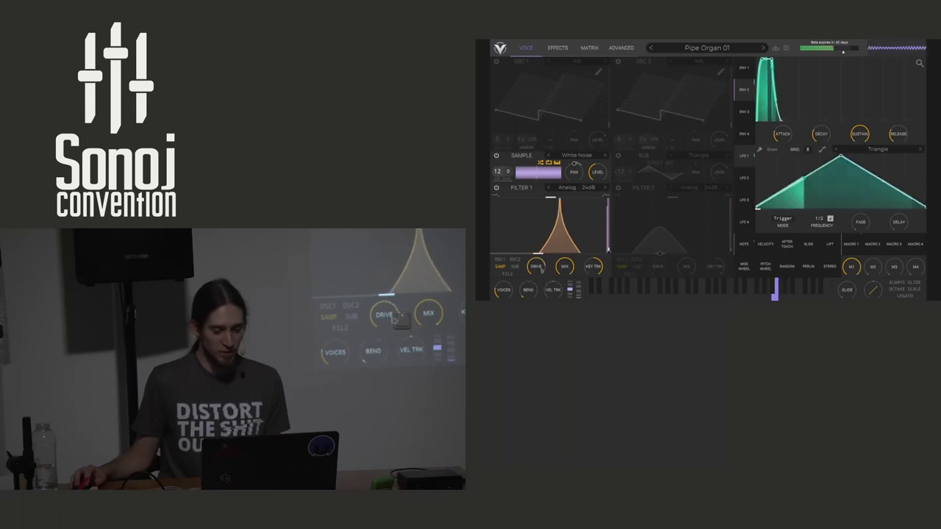
mouse_move(542, 270)
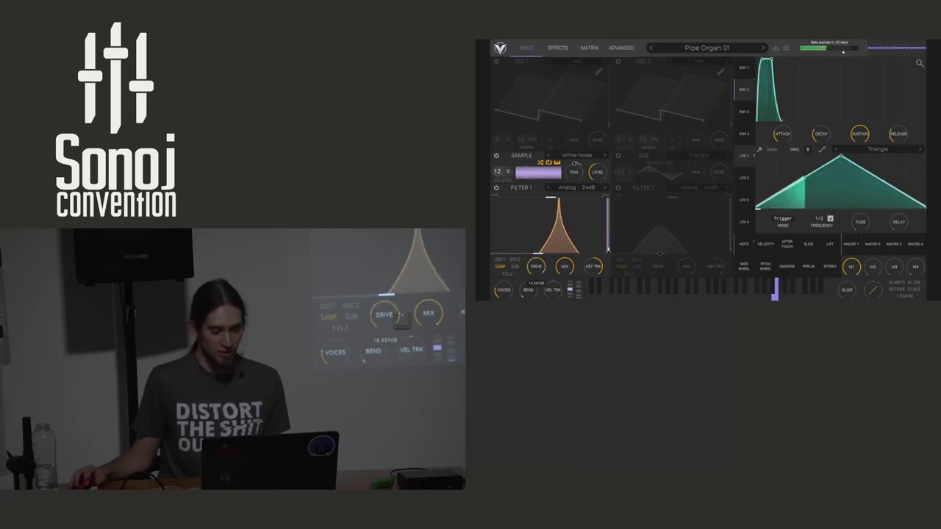
drag(542, 270, 542, 276)
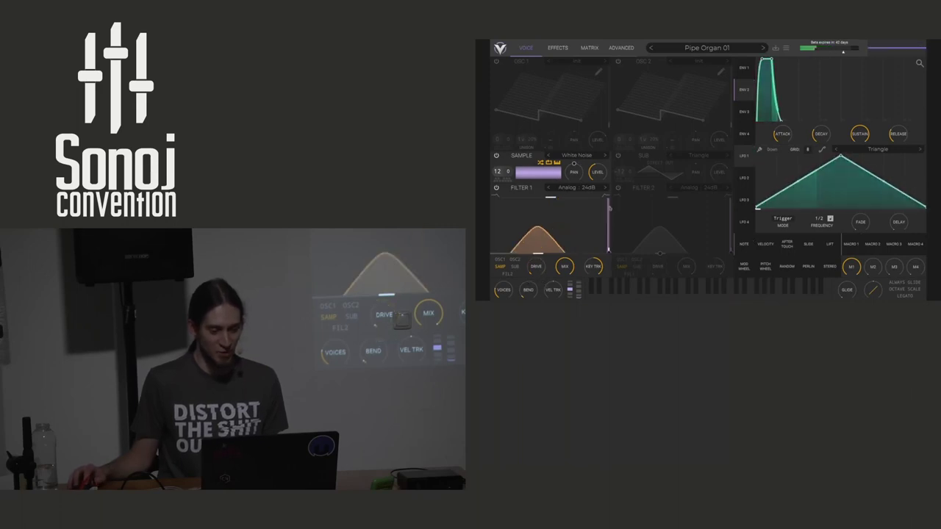
click(617, 187)
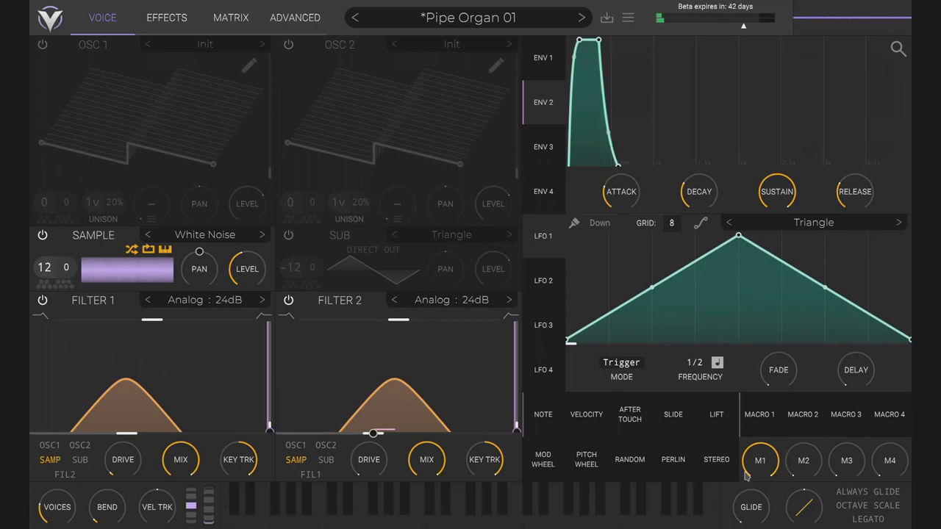
Display the remap curve of the Macro 1 to Filter 2 Cutoff modulation, reset Macro 1 to zero and return to the voice settings
click(234, 22)
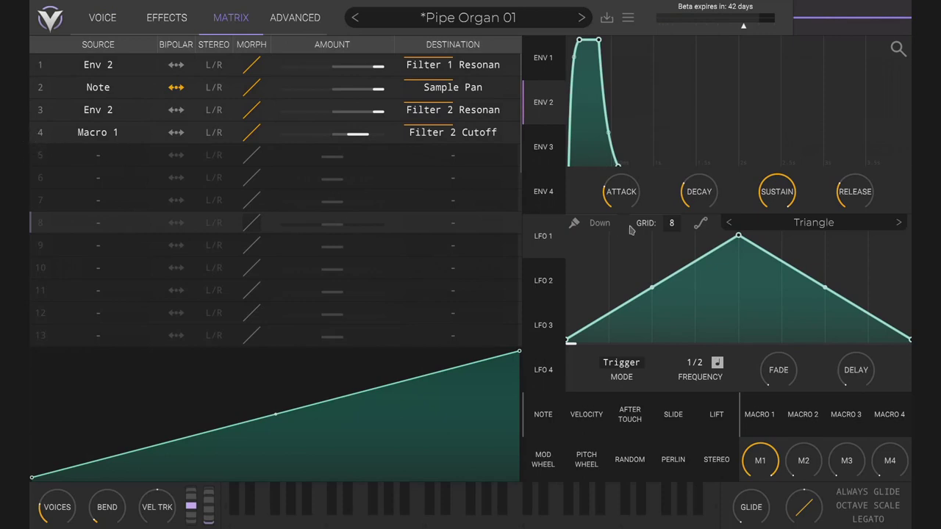
mouse_move(739, 237)
mouse_down()
mouse_move(908, 236)
mouse_move(740, 235)
mouse_up()
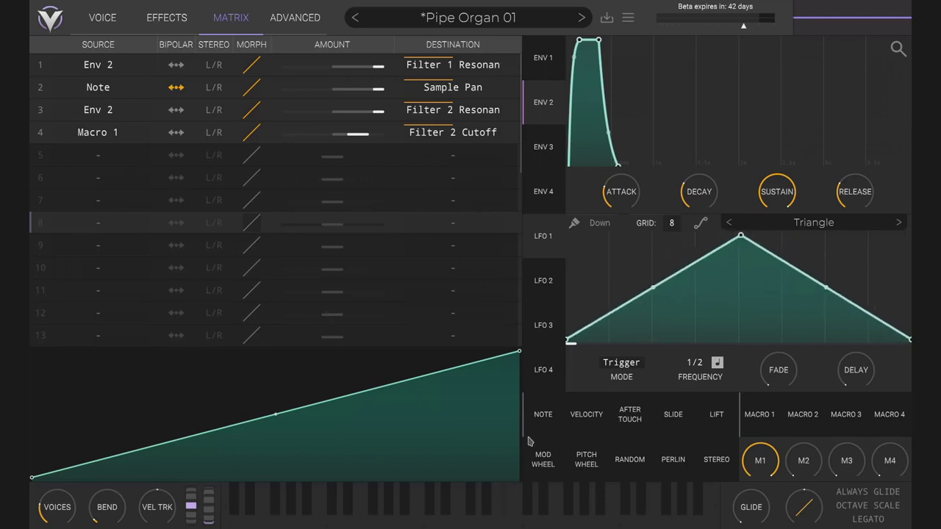
click(31, 137)
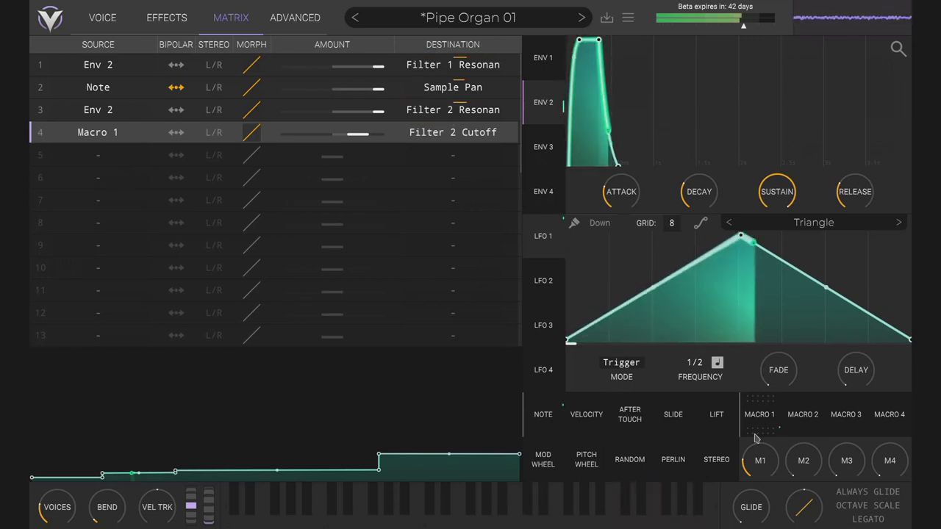
double_click(763, 474)
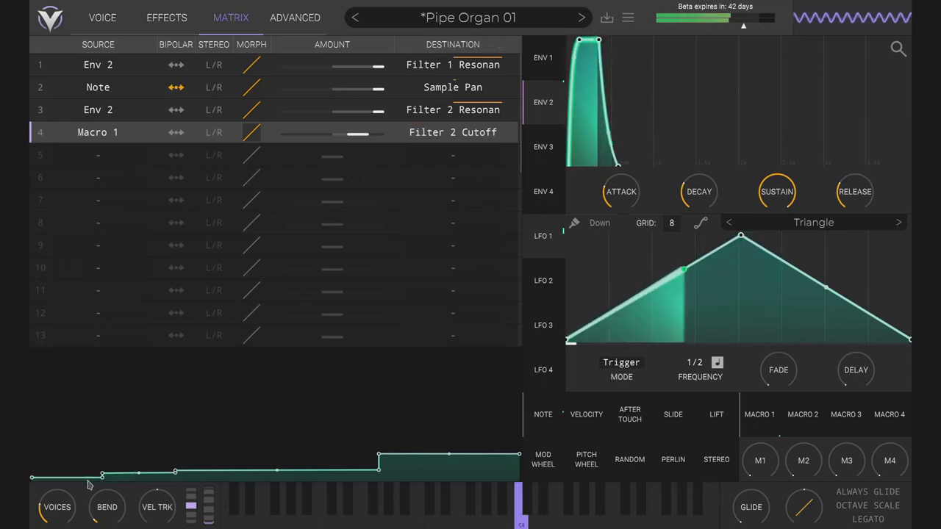
click(103, 19)
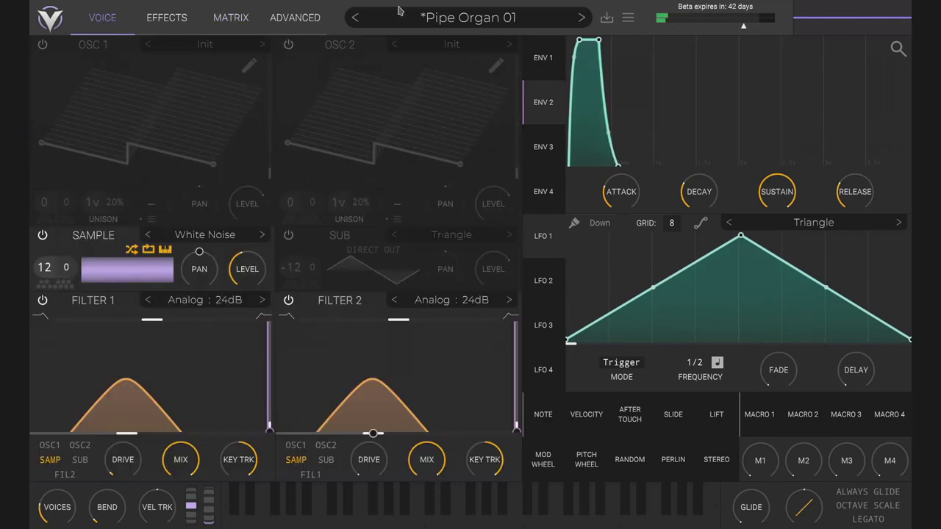
Load the Kick 85Hz 01 preset from the preset browser and close the browser
click(466, 20)
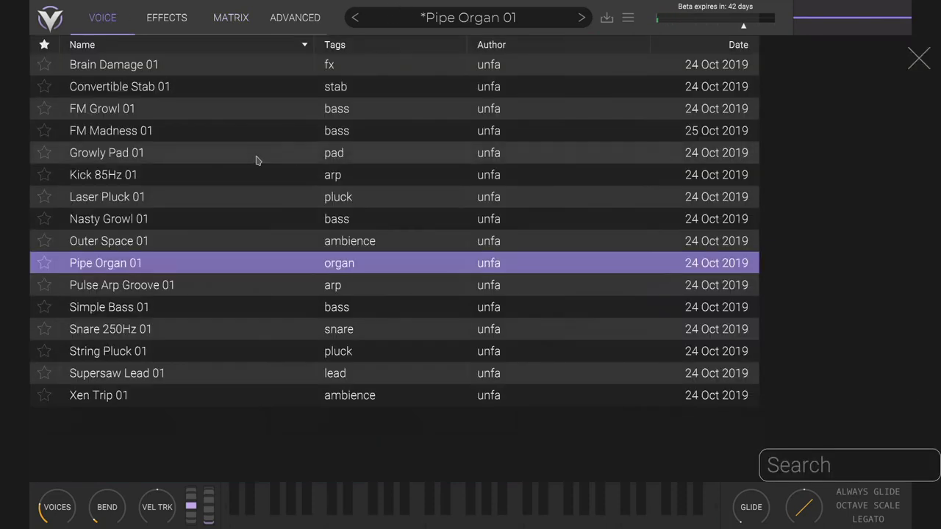
click(147, 177)
click(464, 17)
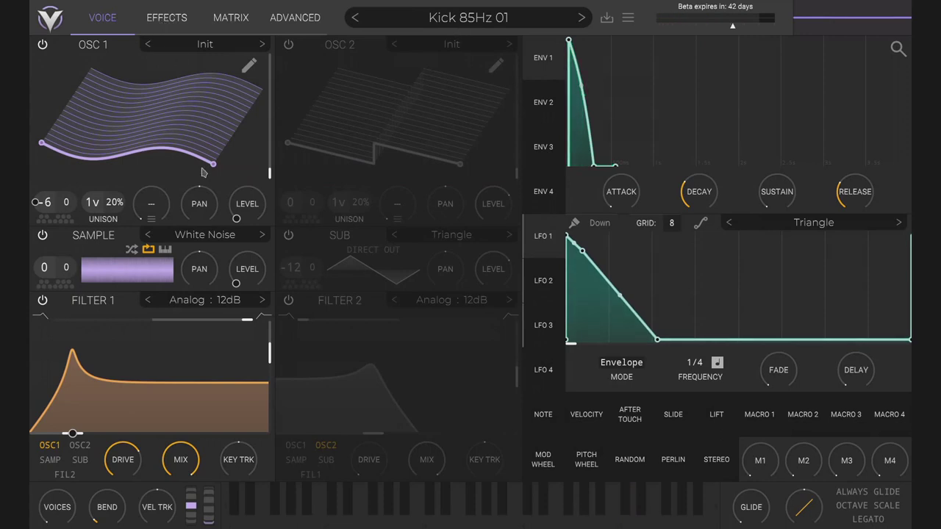
Examine the kick preset's advanced oscillator phase settings, its voice settings and its effects chain
click(297, 19)
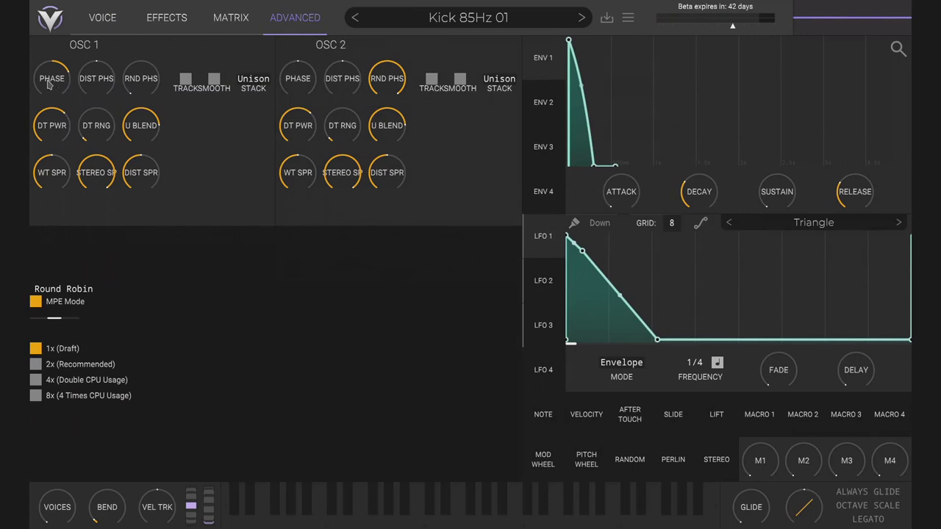
click(103, 19)
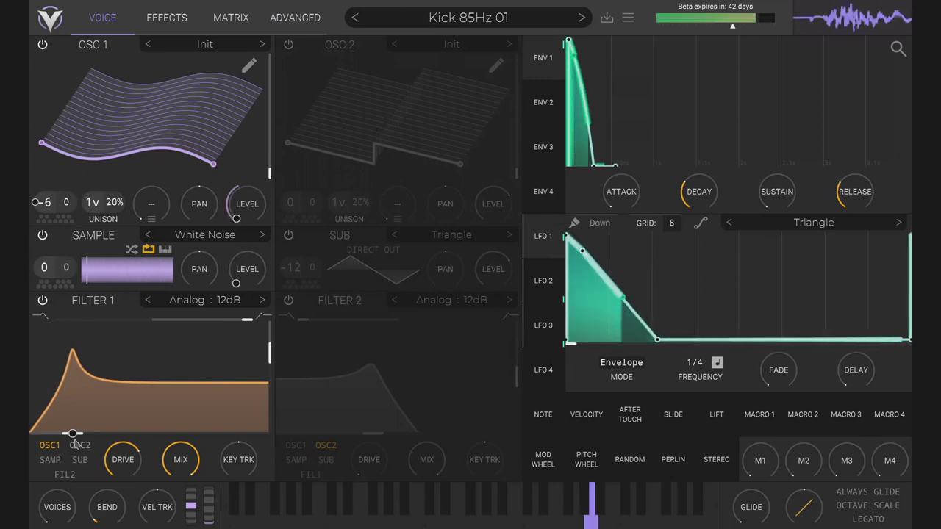
click(168, 20)
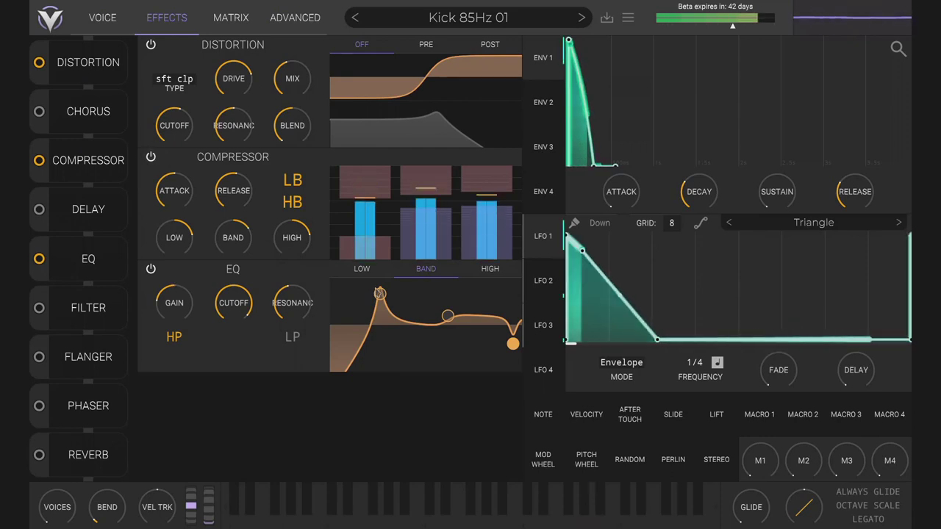
Load the Snare 250Hz 01 preset from the preset browser and close the browser to audition it
click(437, 20)
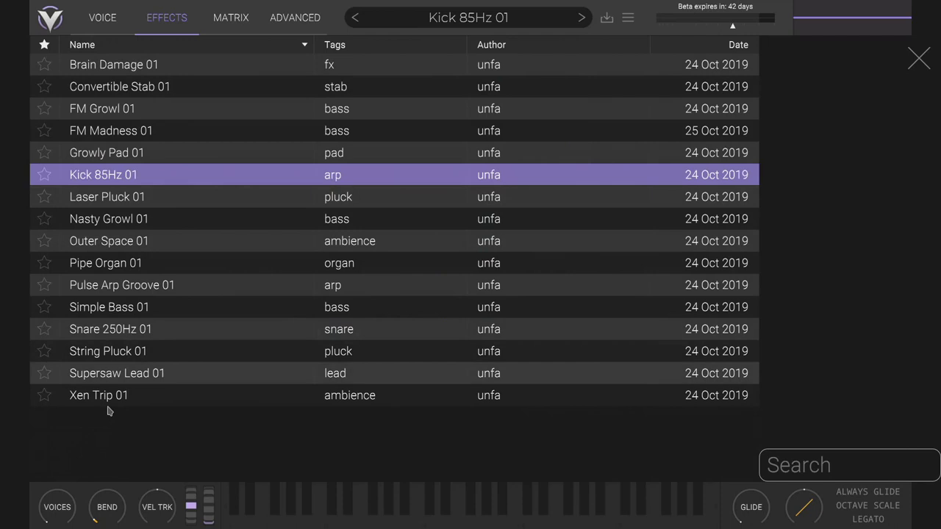
click(149, 336)
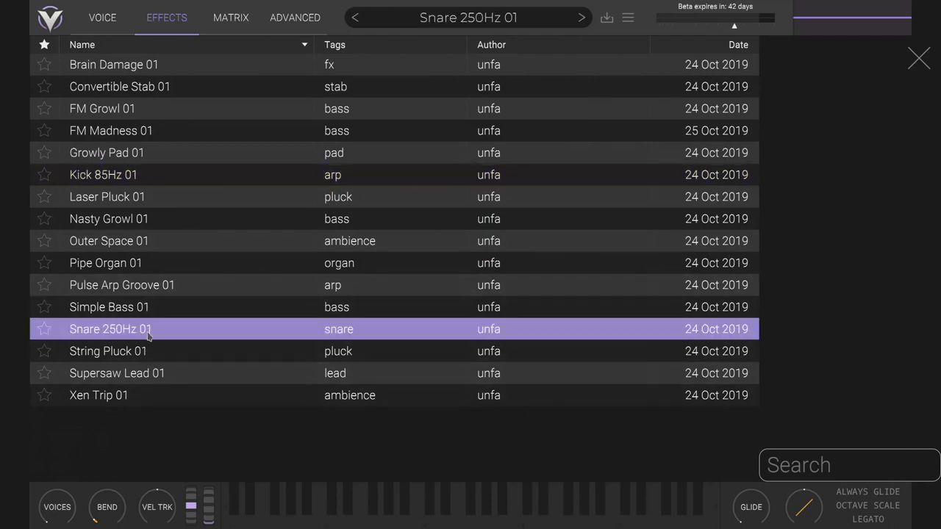
click(430, 20)
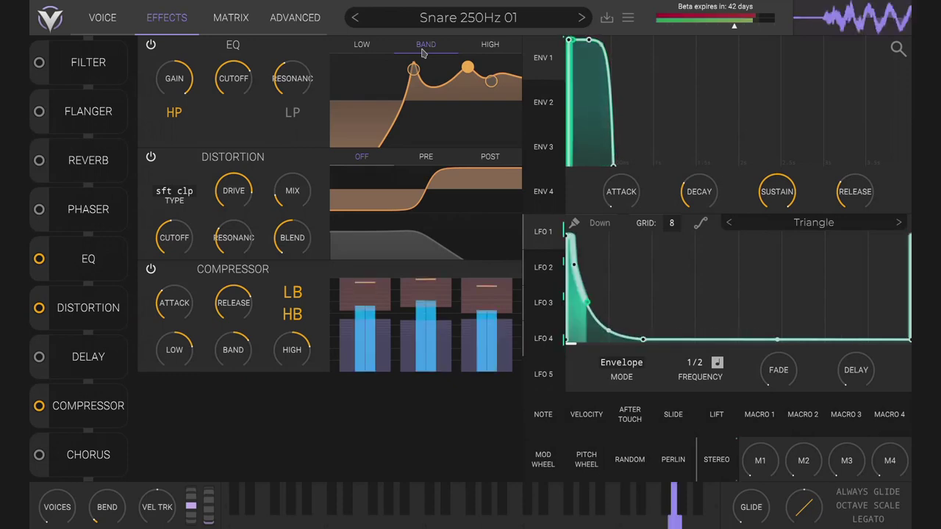
Load the Xen Trip 01 preset from the preset browser and show its voice settings
click(458, 16)
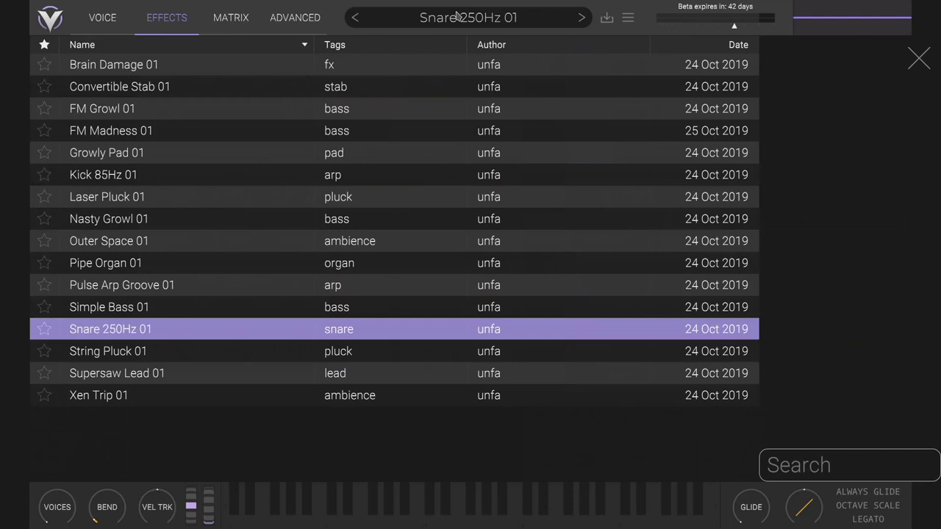
click(156, 398)
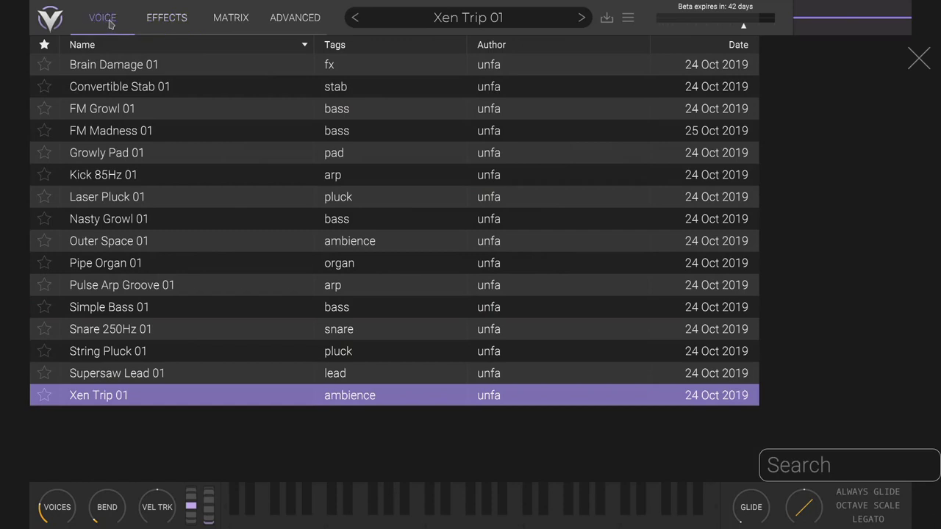
click(457, 19)
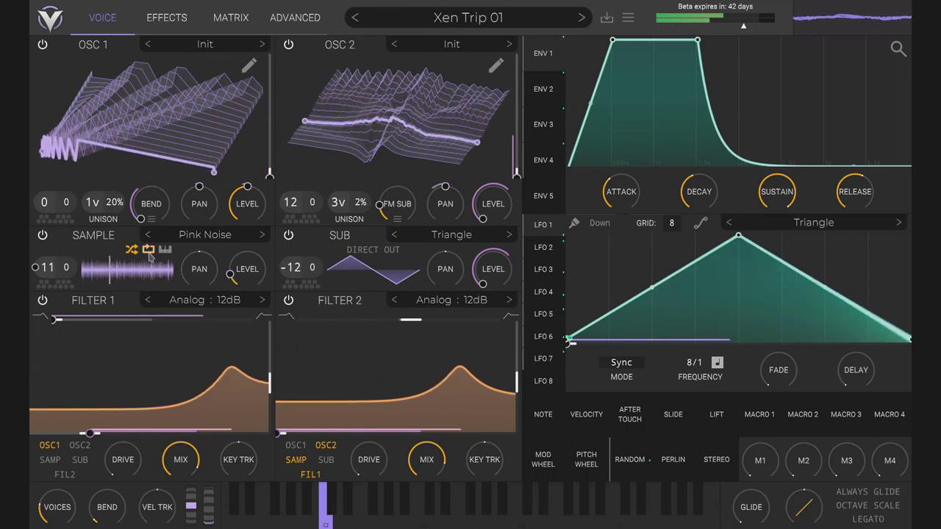
Examine the Xen Trip 01 preset's effects chain and the curves and rates of LFO 2 through LFO 8
click(166, 17)
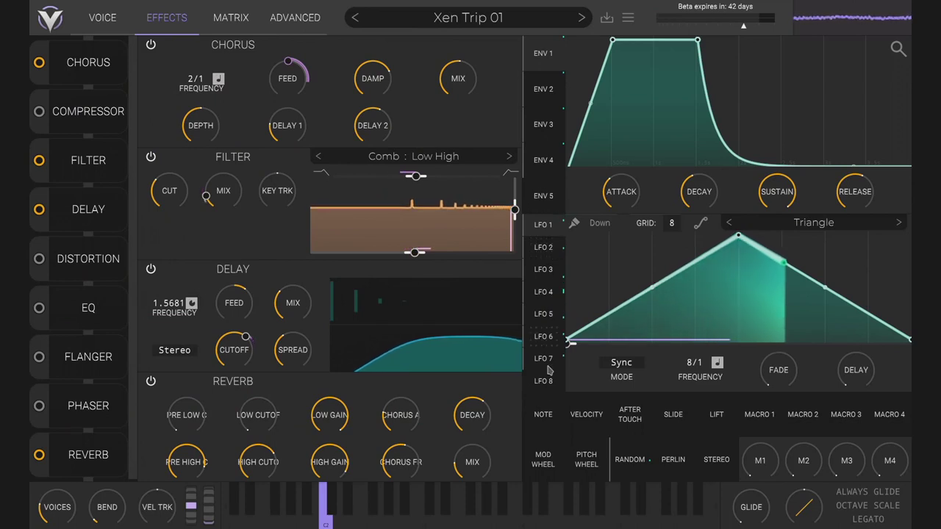
click(546, 253)
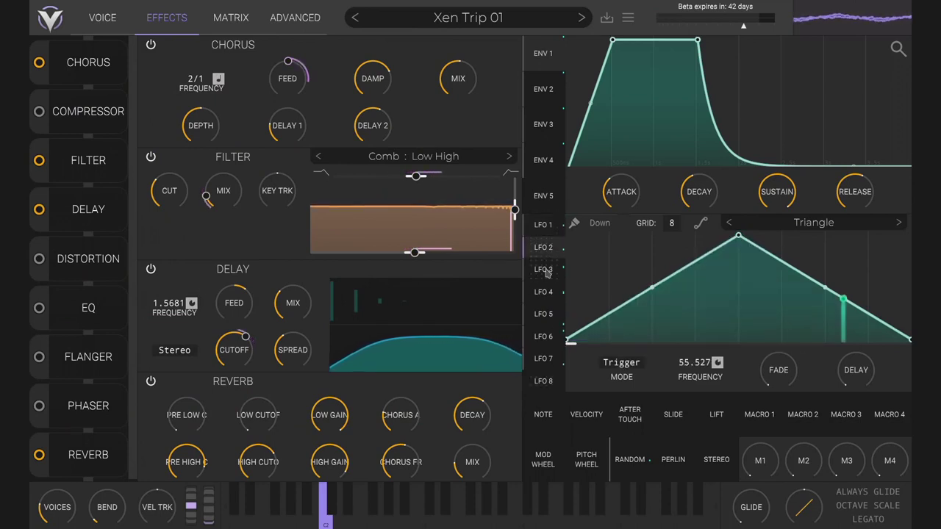
click(545, 270)
click(545, 292)
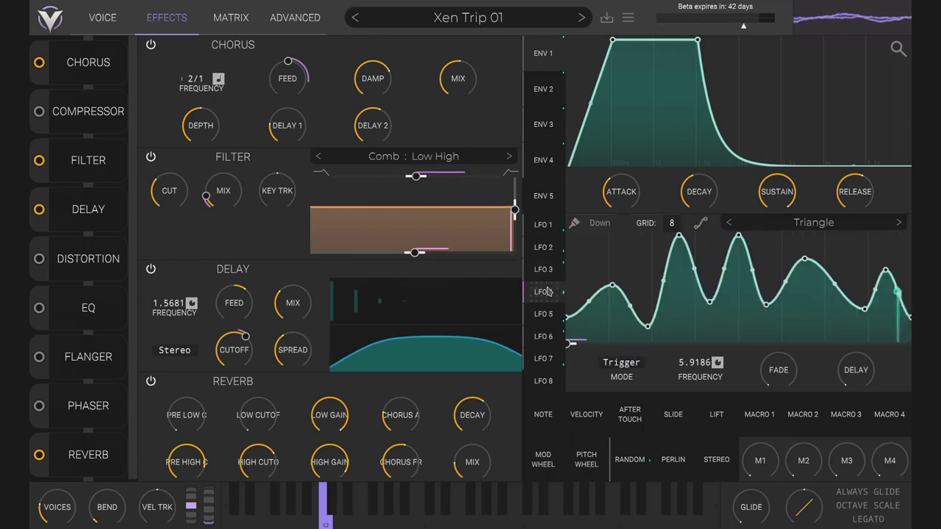
click(546, 314)
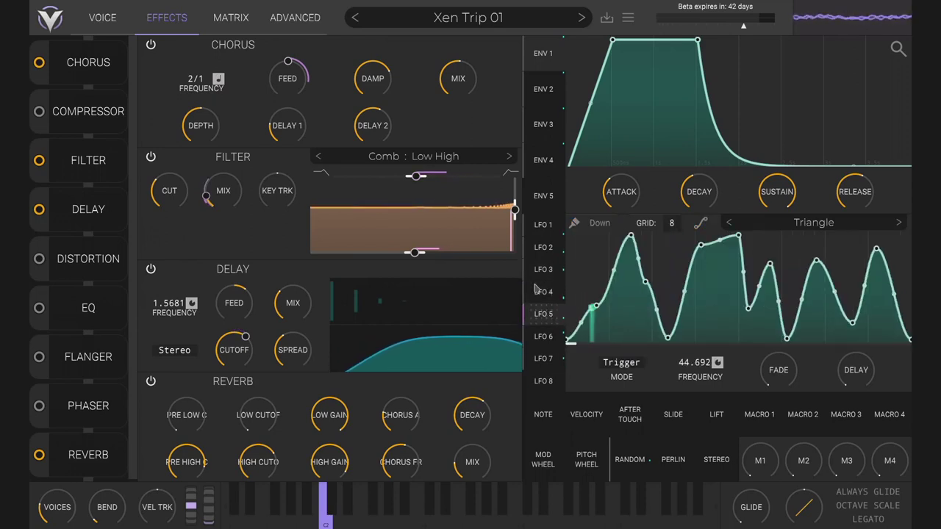
click(539, 338)
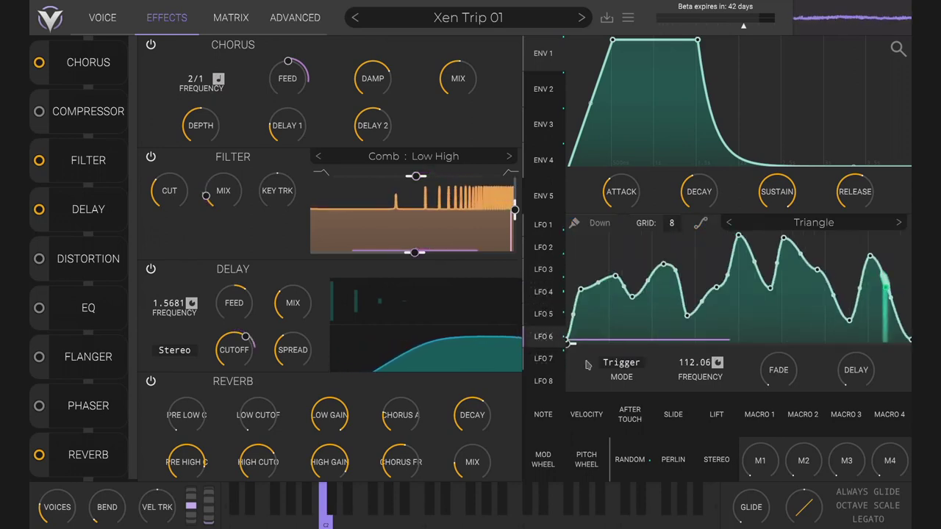
click(544, 359)
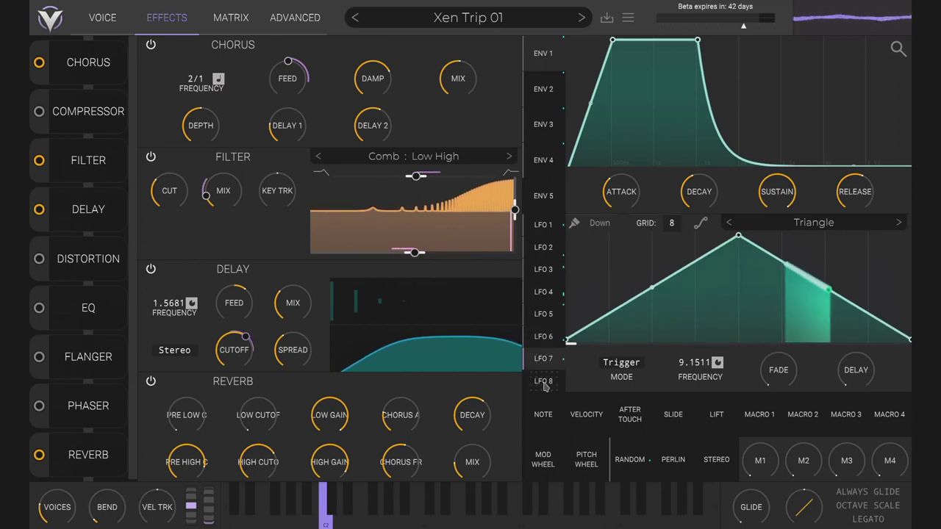
click(544, 385)
Check the frequency options of LFO 5 and revisit the settings of LFO 3 and LFO 2
click(550, 307)
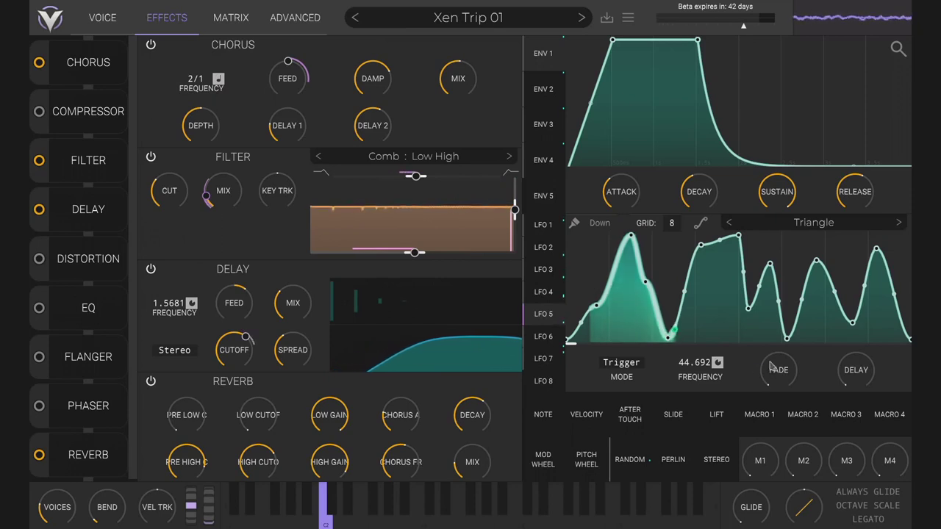
click(718, 362)
click(693, 364)
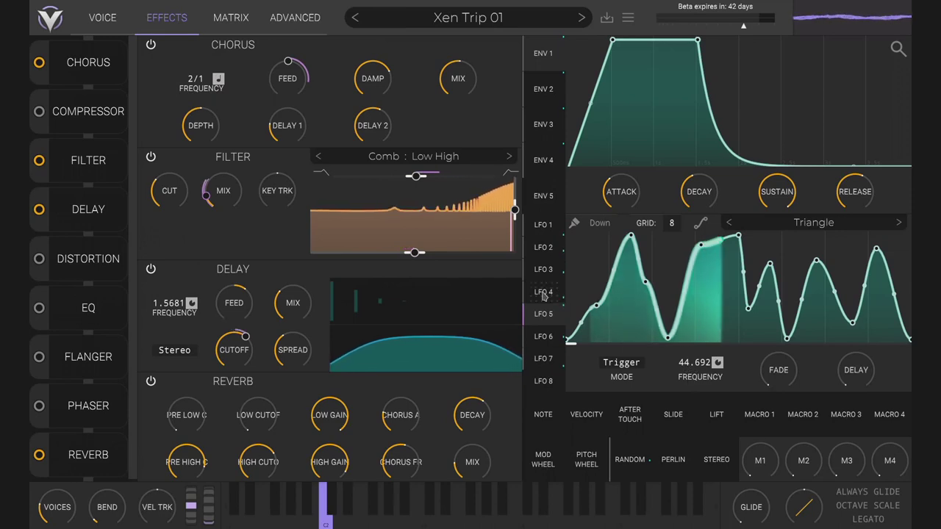
click(543, 269)
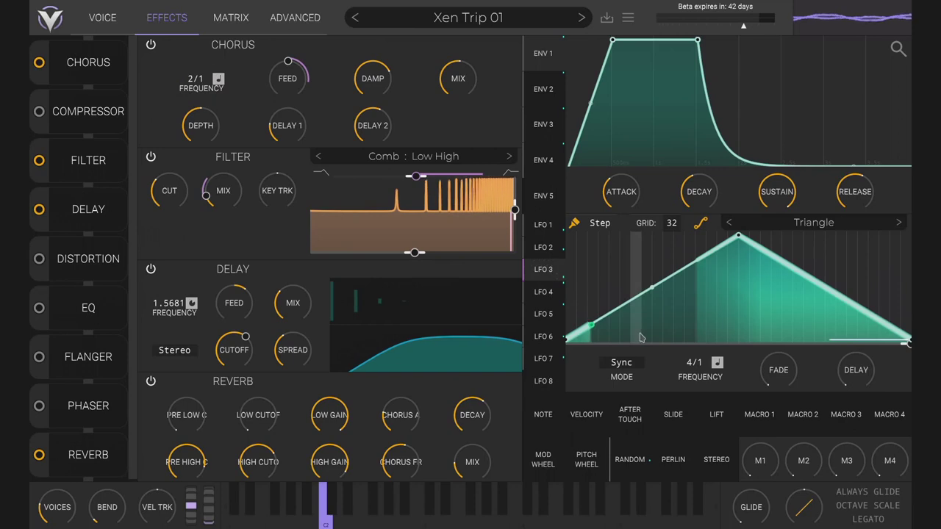
click(542, 249)
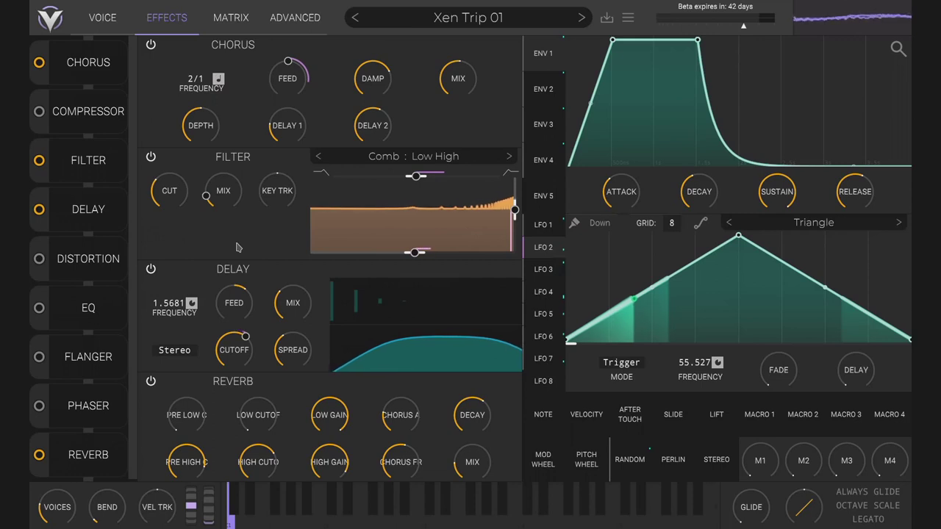
Review the preset's full list of modulation matrix connections and open the preset browser
click(234, 22)
scroll(140, 265, down, 6)
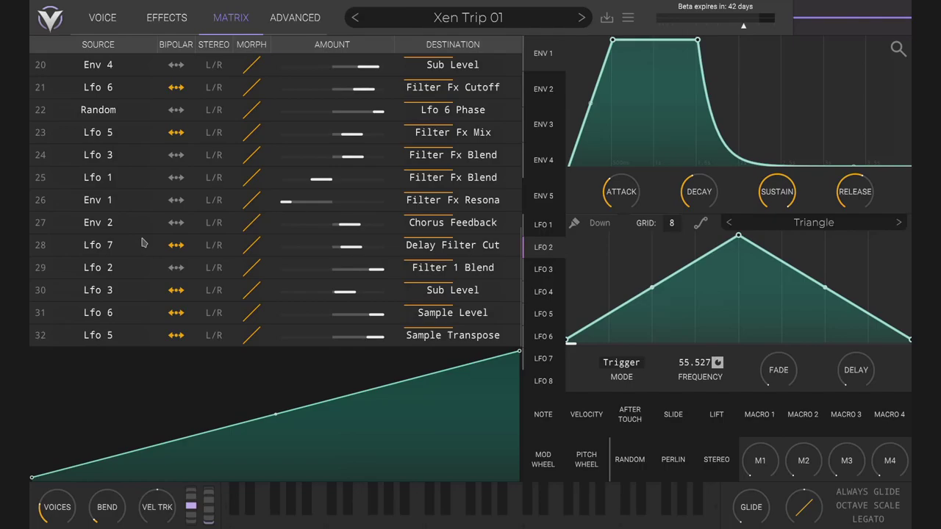
scroll(143, 243, up, 5)
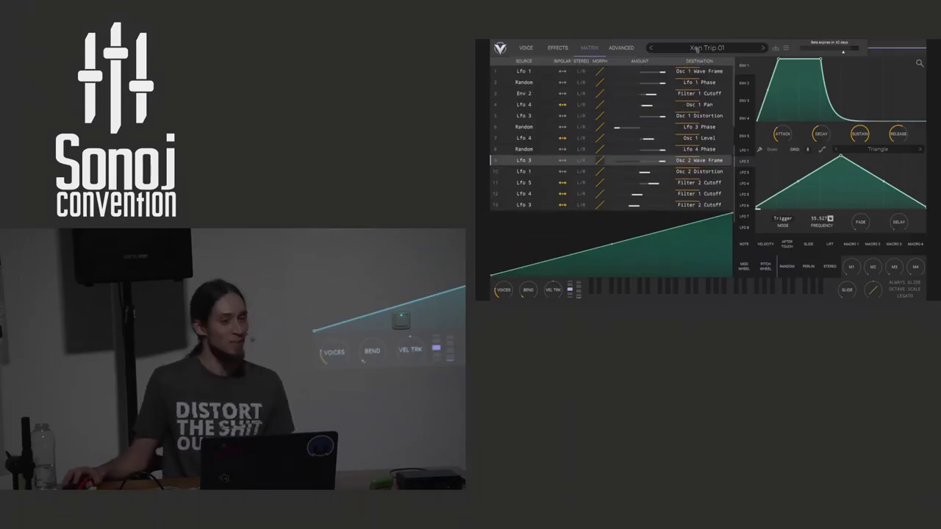
click(697, 50)
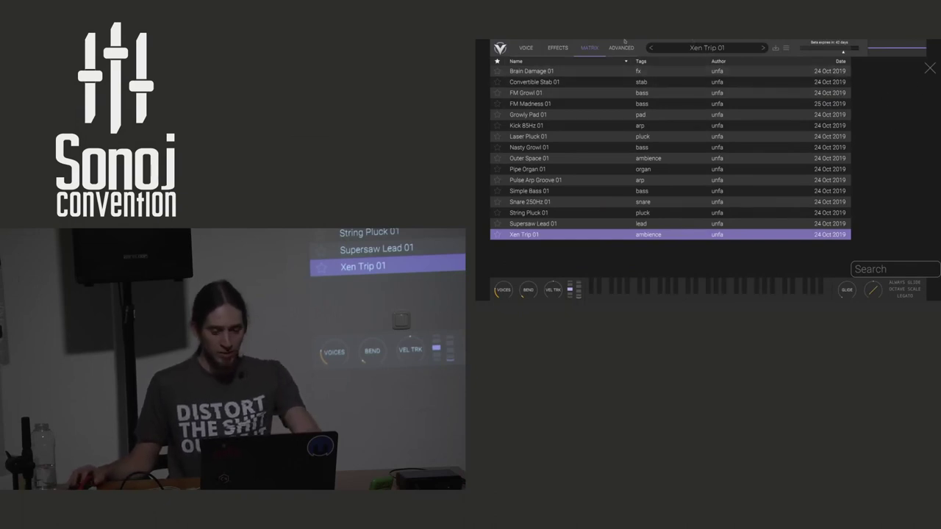
Take the Vital window out of full-screen mode through its window options
key(alt+F3)
key(Up)
key(Right)
key(Down)
key(Return)
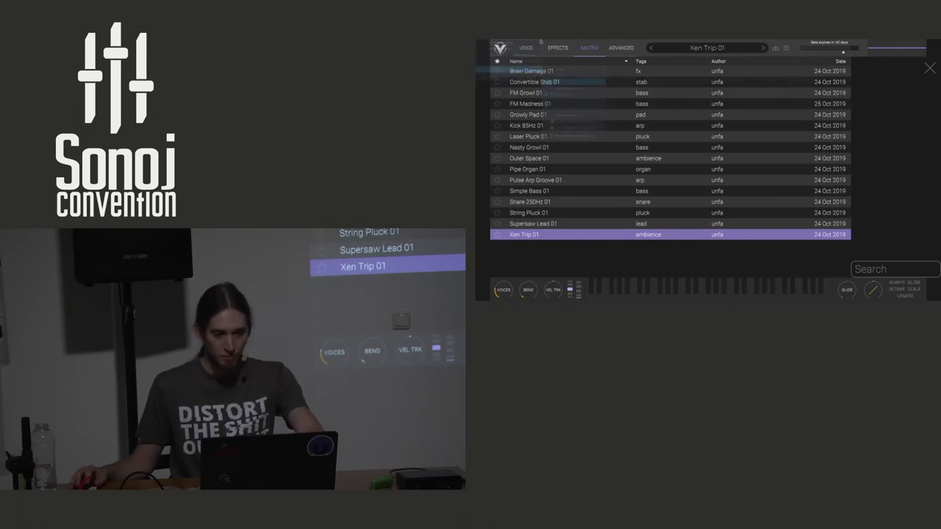
key(alt+F3)
key(Up)
key(Right)
key(Down)
key(Down)
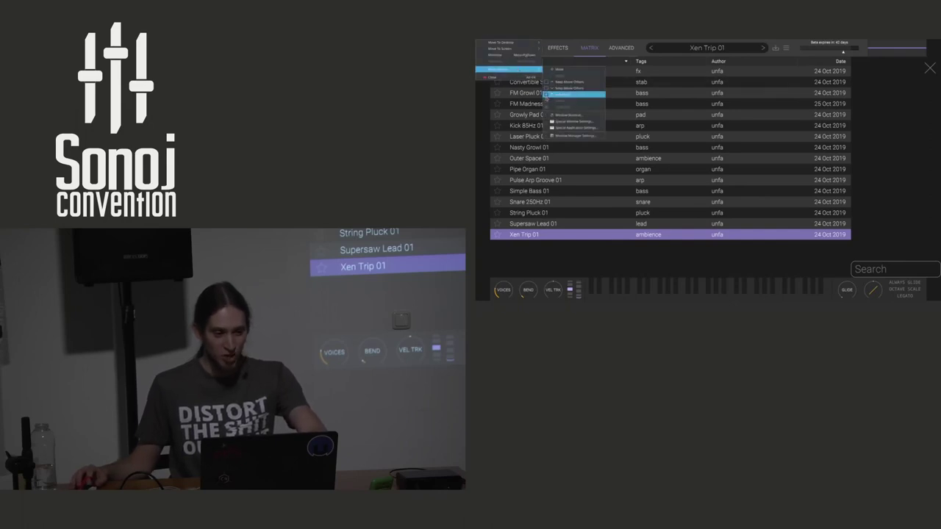
key(Return)
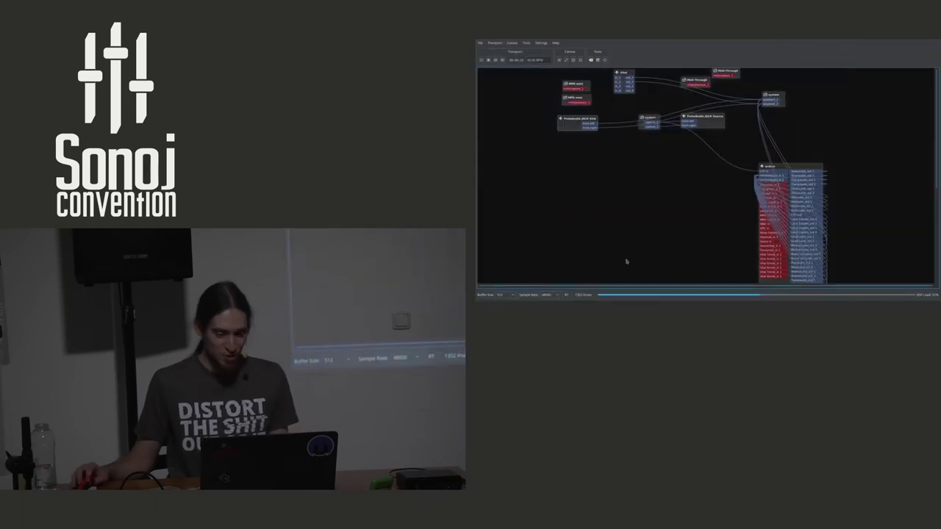
Switch to the Ardour window with The Big Reveal session
key(alt+Tab)
key(Tab)
key(Tab)
key(Tab)
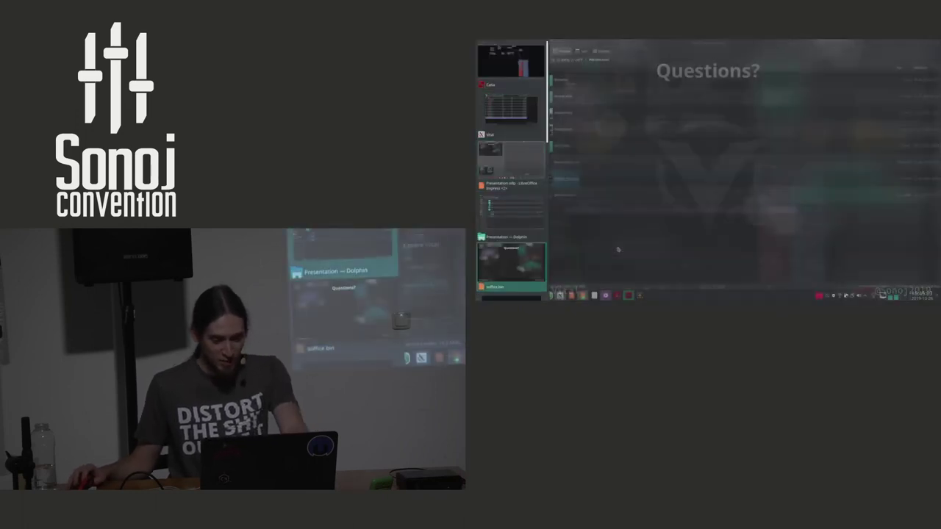
key(alt+Tab)
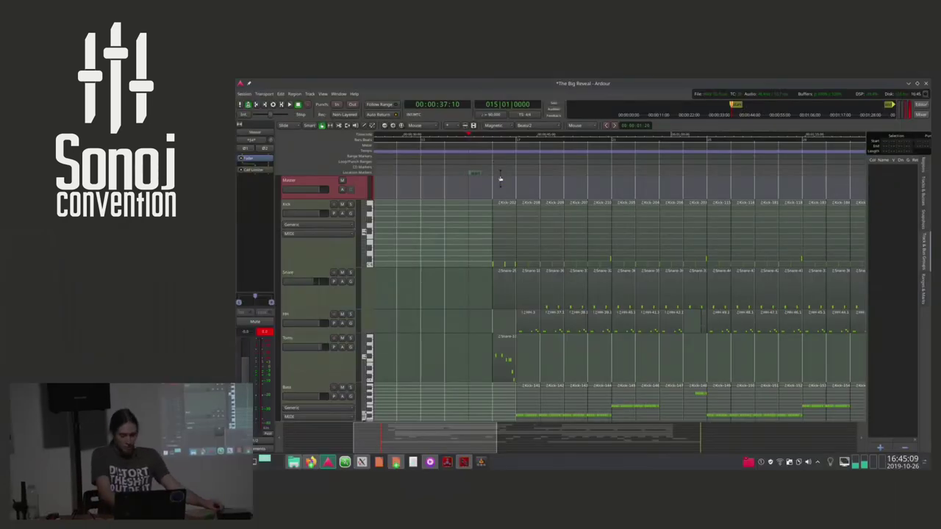
Play the session from bar 15 and look over its drum, bass and pad tracks
key(space)
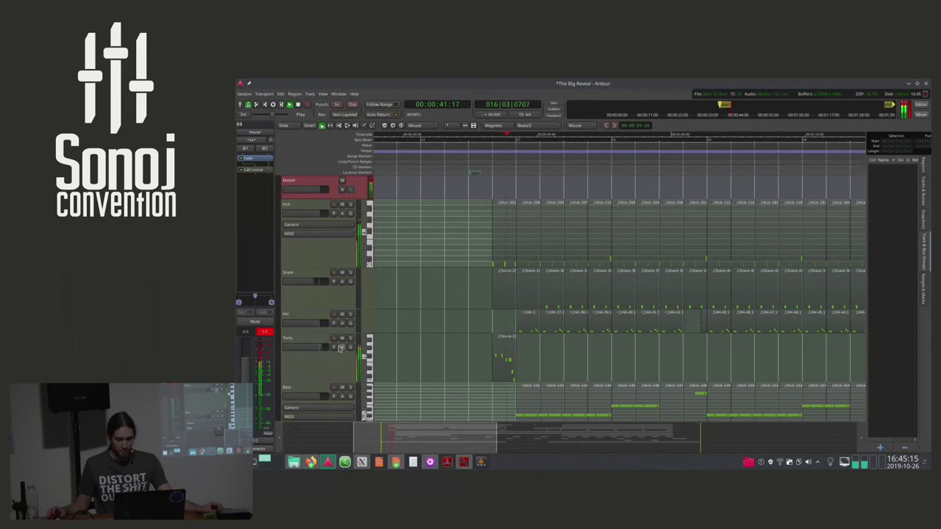
scroll(589, 352, down, 4)
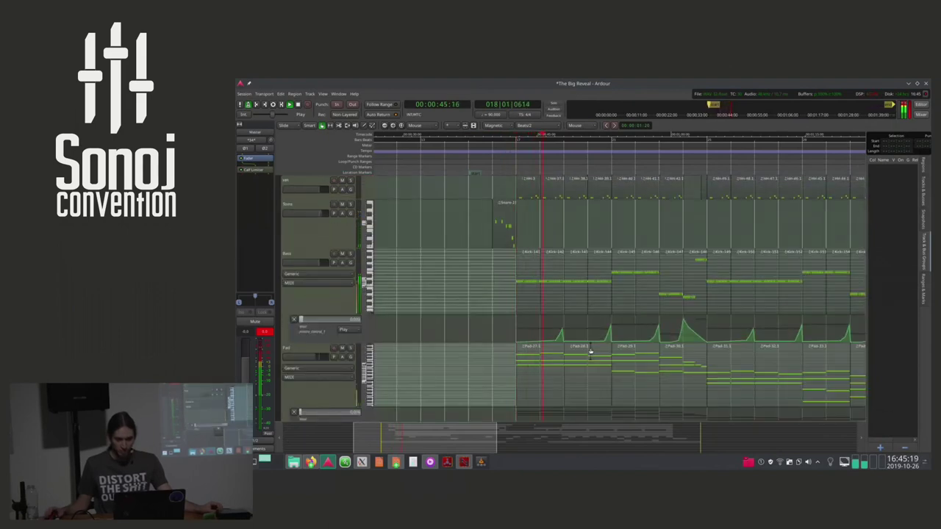
key(l)
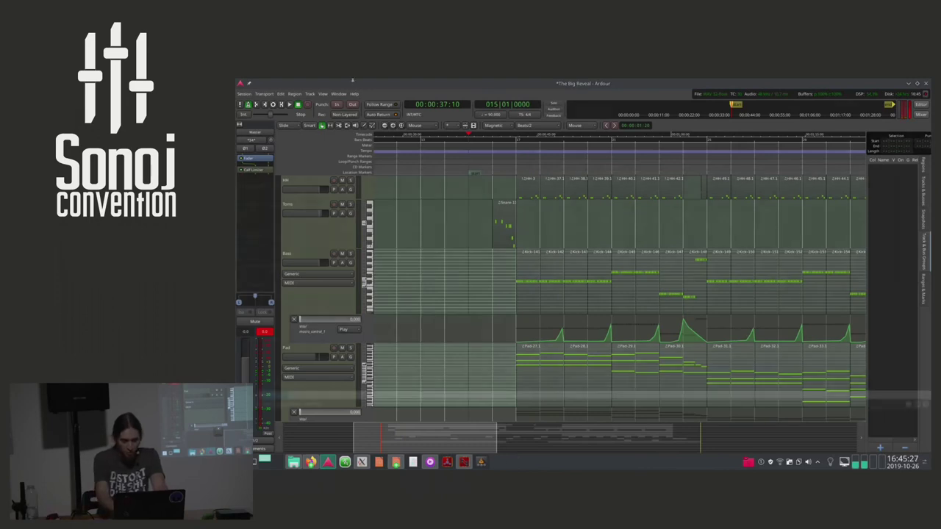
Set the JACK buffer size to 1024 with jack_bufsize in the drop-down terminal, and return to Ardour
key(F12)
key(Return)
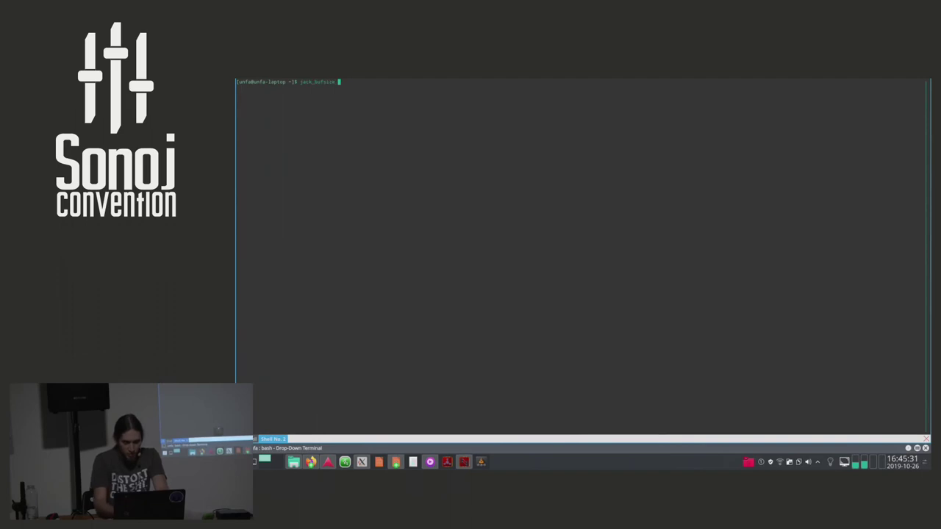
key(Return)
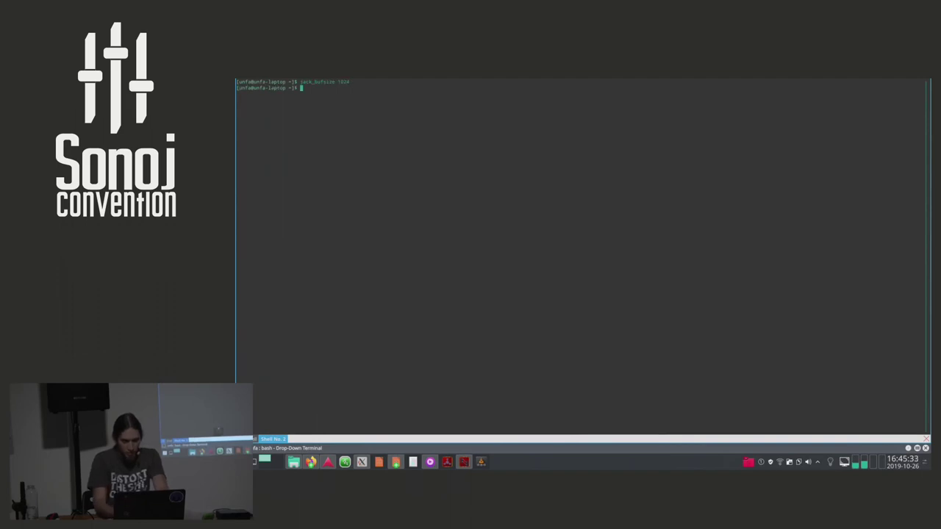
key(F12)
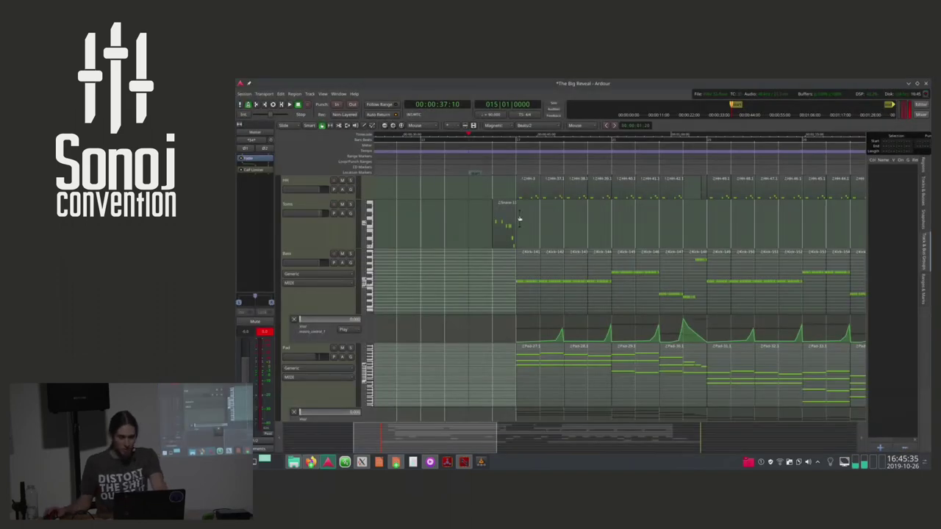
Play the session again and look over the bass, pad, lead and drum tracks in the editor
click(516, 154)
key(space)
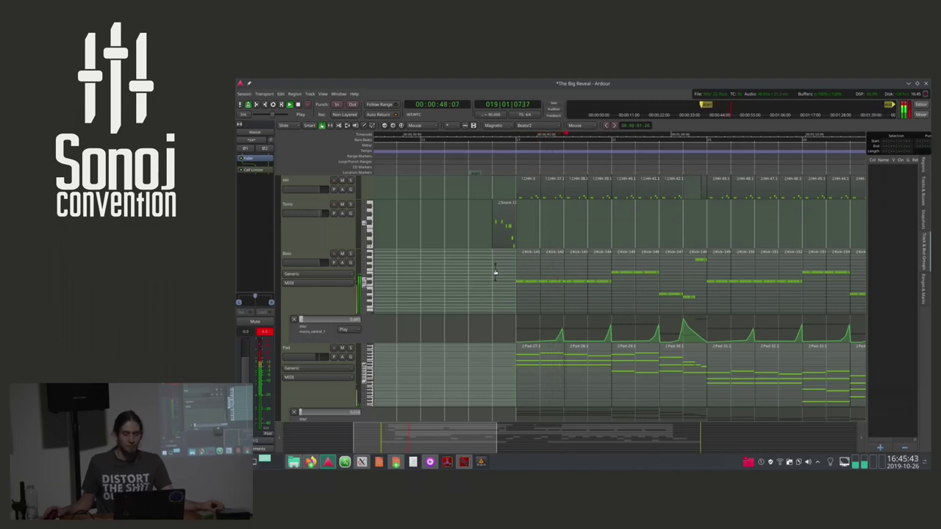
scroll(504, 282, down, 2)
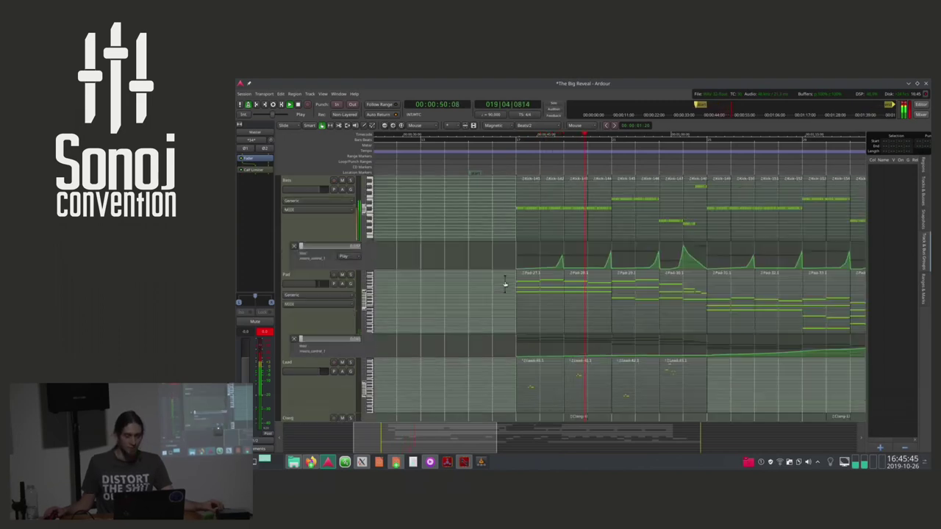
scroll(505, 281, up, 3)
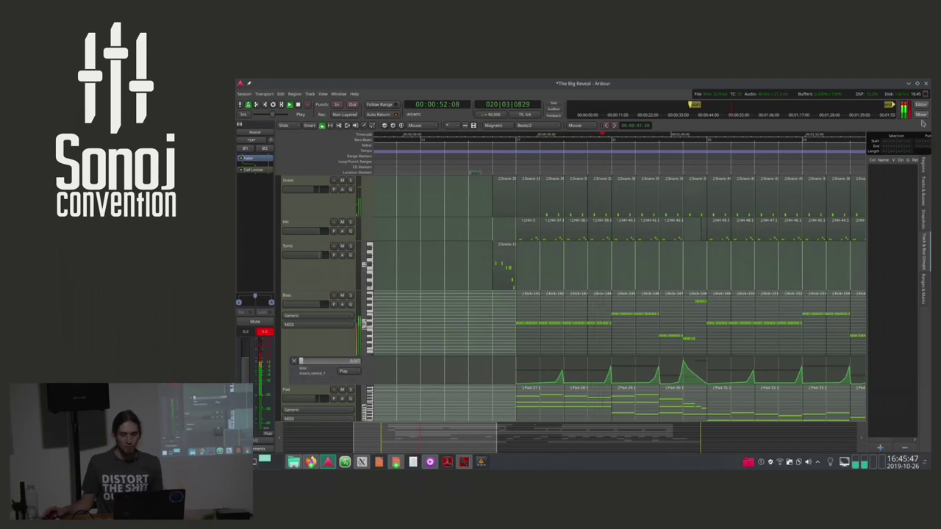
Show the mixer to inspect the channel strips and their Vital instruments, and return to the editor
key(alt+m)
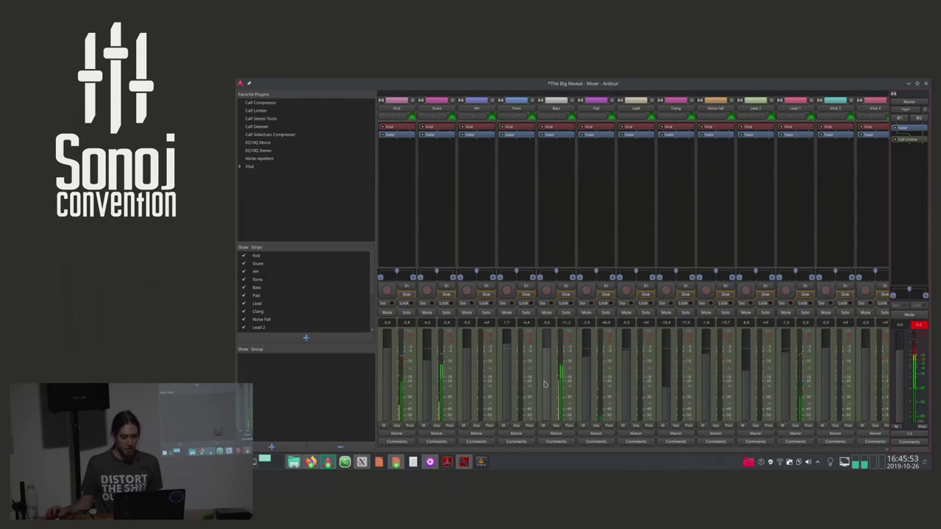
scroll(719, 340, right, 4)
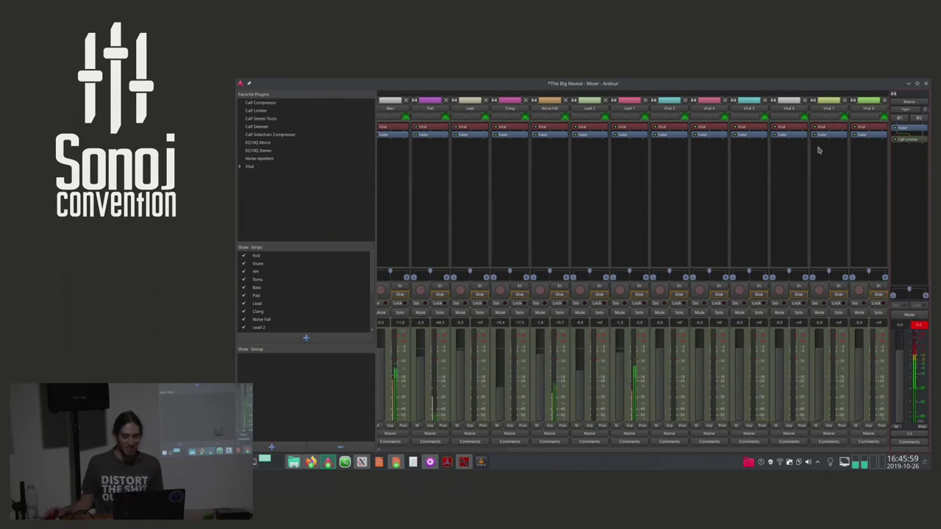
key(alt+e)
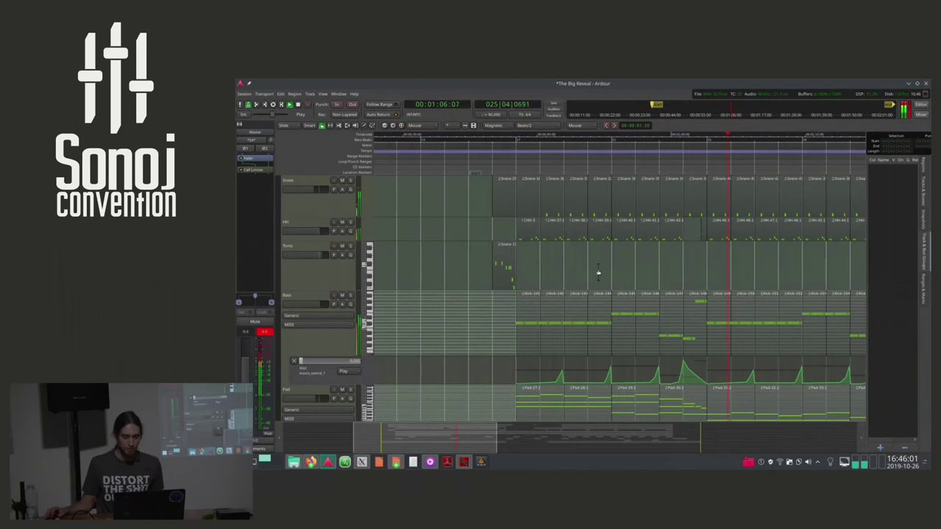
Solo the Bass track and the Pad track in turn to hear each one alone
scroll(398, 239, up, 3)
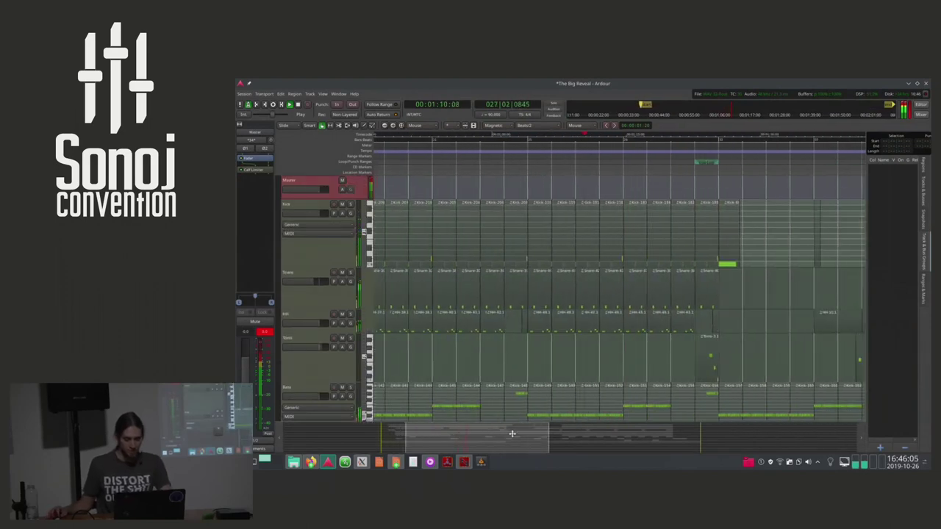
scroll(485, 331, down, 4)
scroll(485, 331, down, 1)
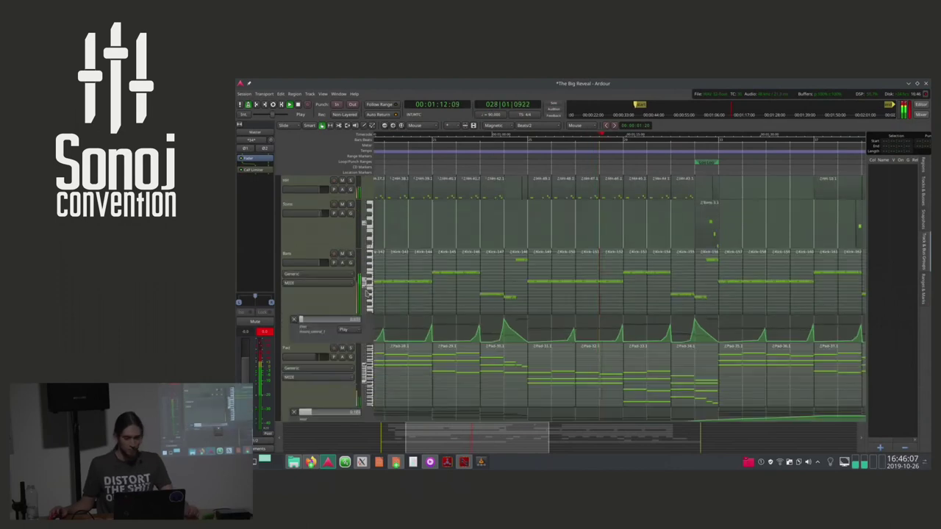
click(350, 253)
click(350, 254)
click(350, 350)
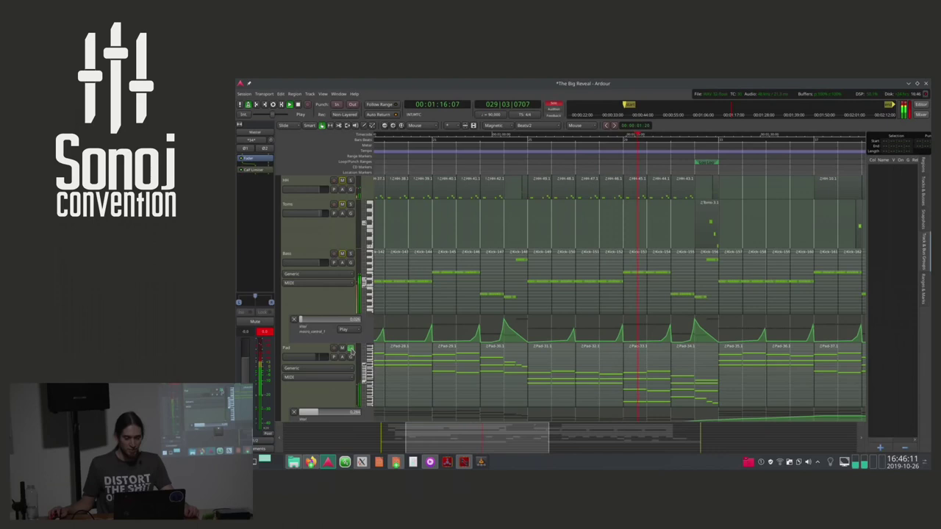
Open the Vital instrument on the Lead 1 track to inspect its patch, and close the plugin window
scroll(356, 316, down, 4)
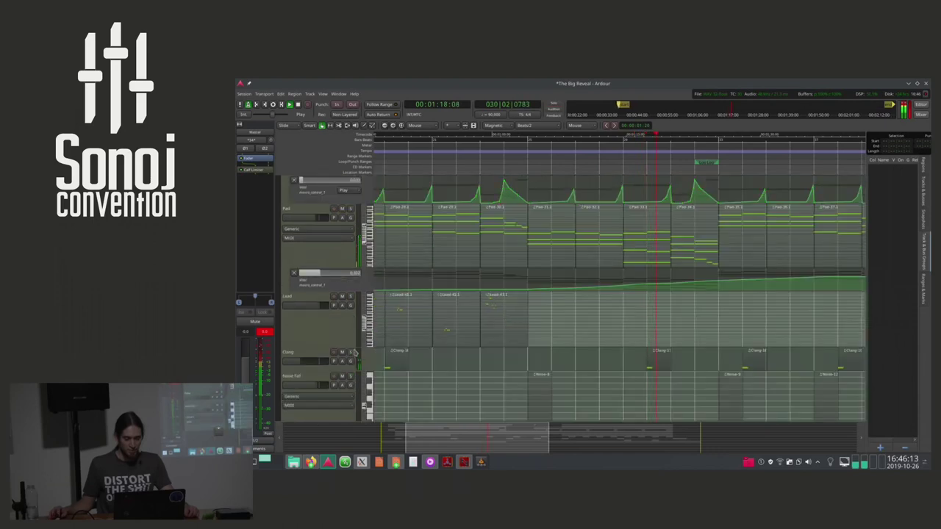
scroll(411, 303, down, 5)
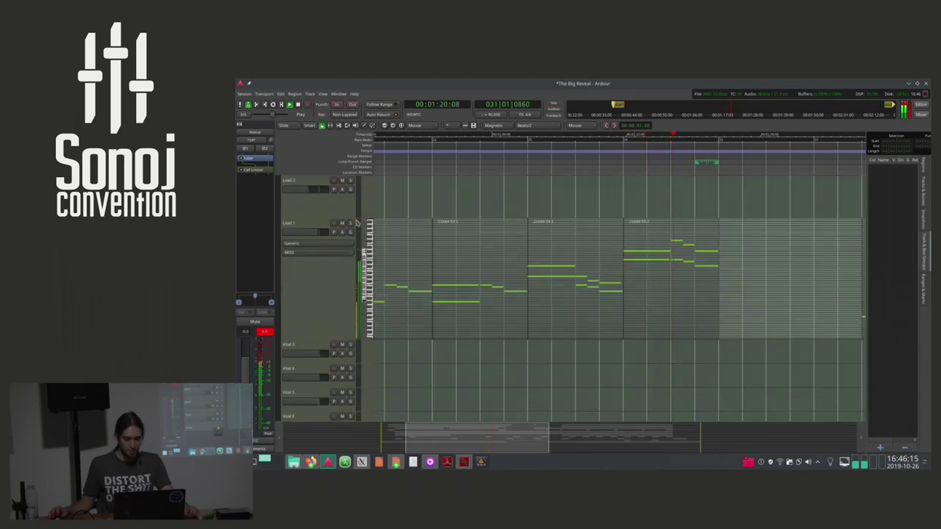
click(311, 287)
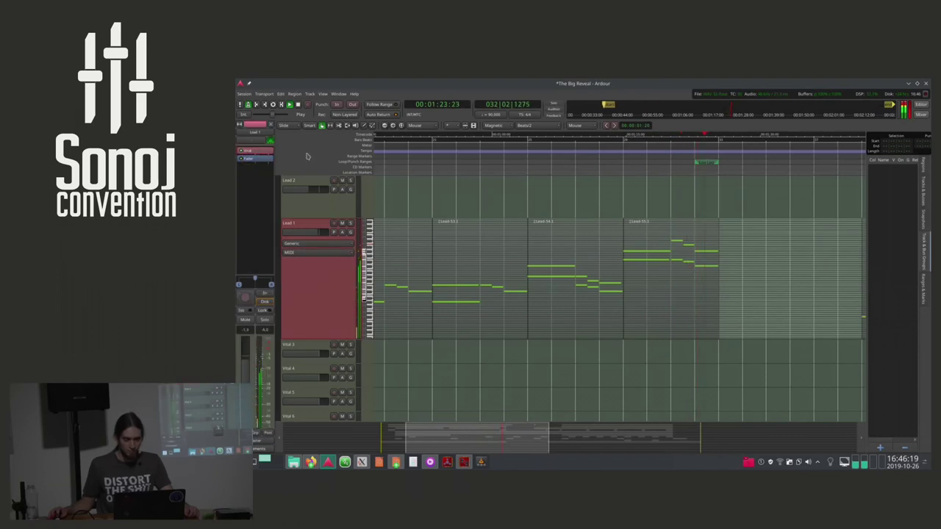
drag(576, 170, 421, 146)
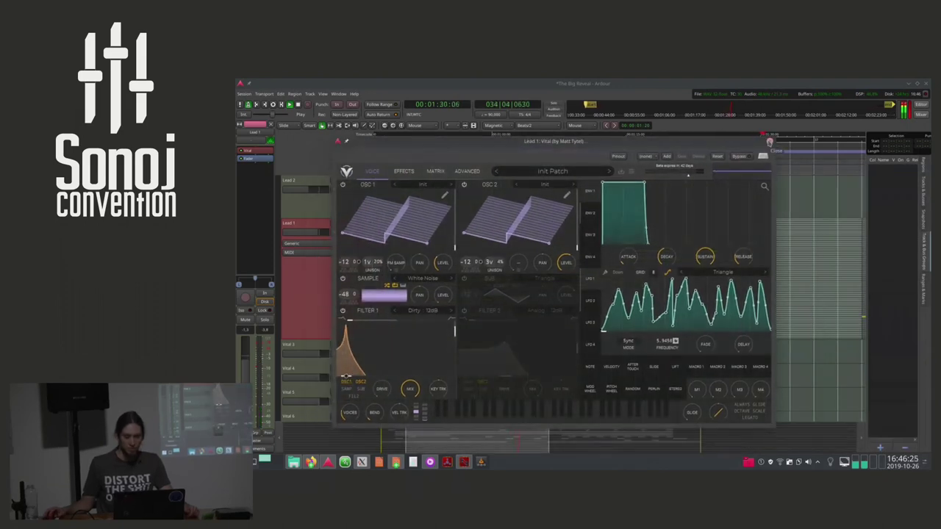
click(768, 142)
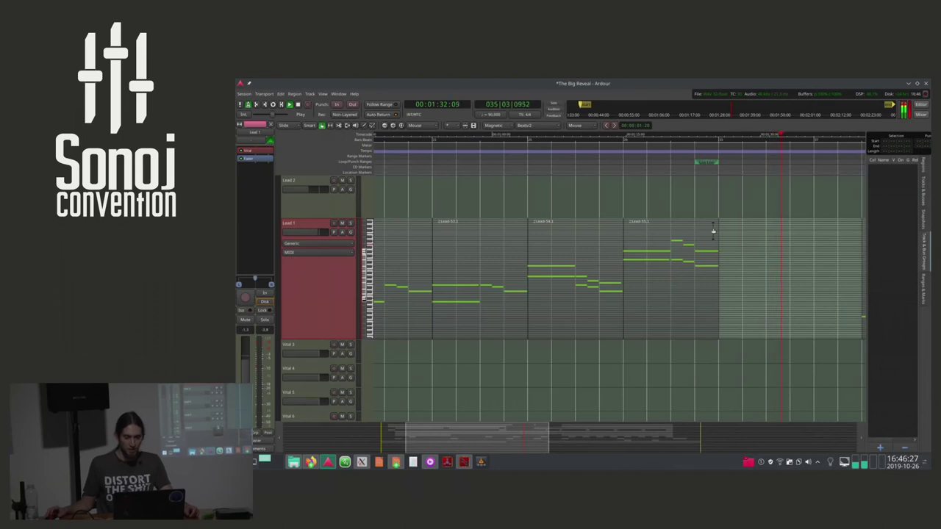
Look over the later part of the arrangement, from the drums down to the Lead 1 track, and stop playback
scroll(712, 232, up, 4)
drag(478, 438, 574, 438)
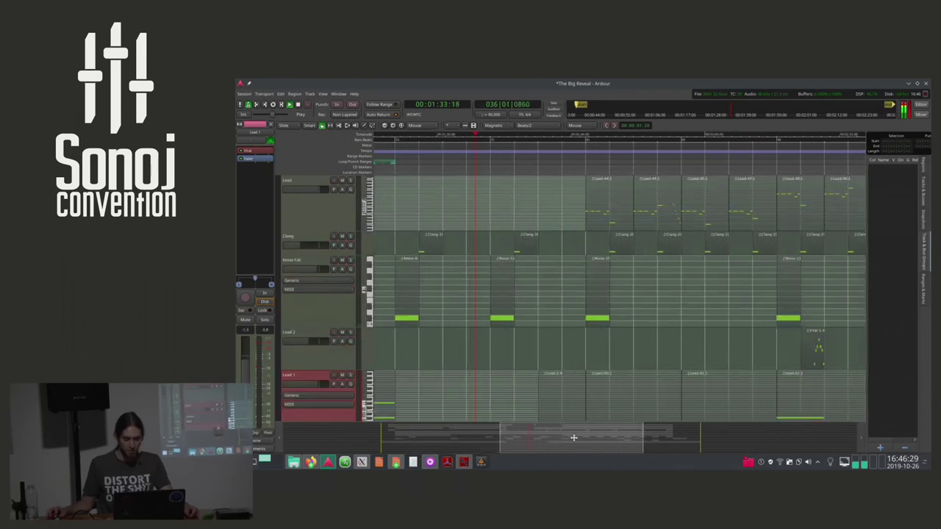
scroll(547, 363, up, 5)
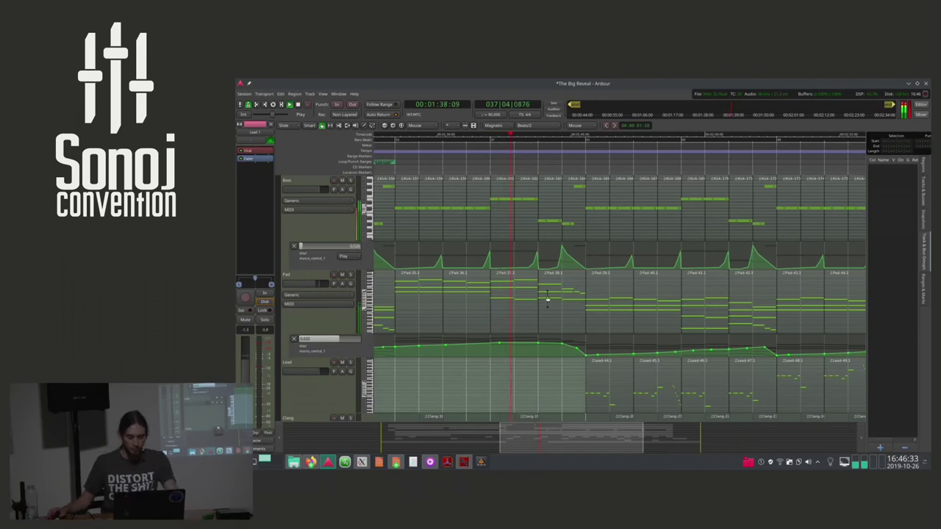
scroll(547, 299, down, 6)
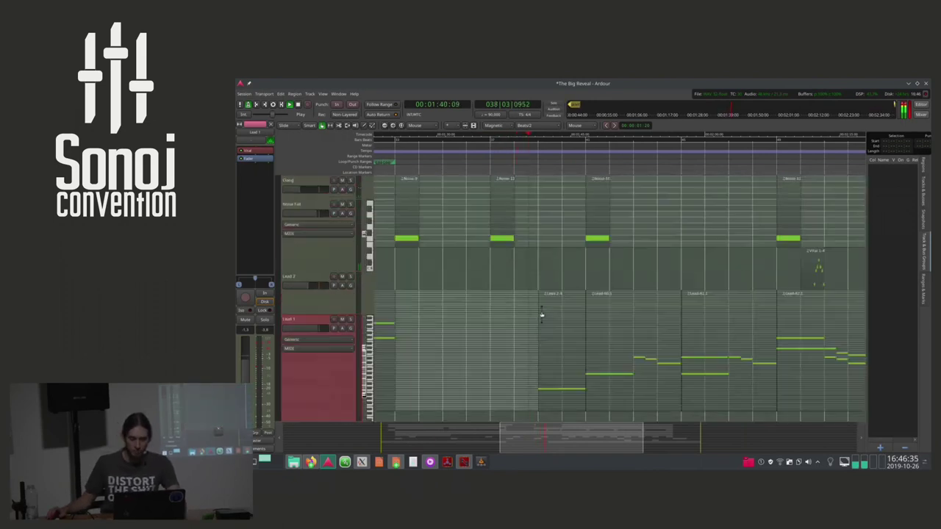
scroll(542, 316, up, 2)
scroll(542, 316, up, 6)
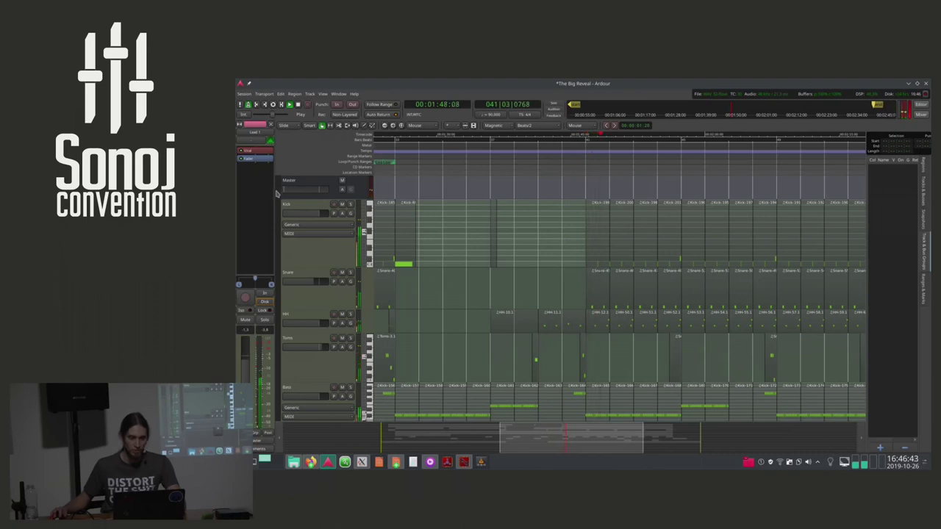
key(space)
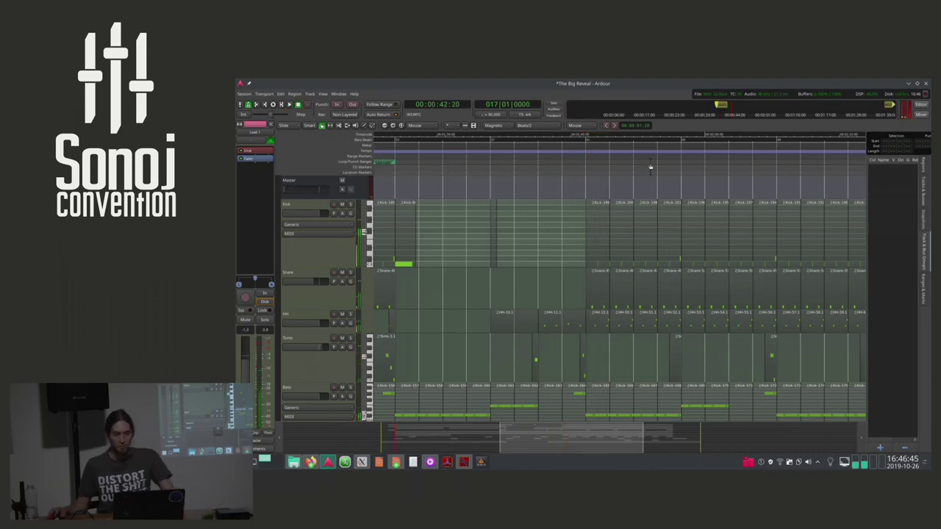
Minimize Ardour, take Catia out of full screen, and clear the Catia and Vital windows off the desktop
click(908, 83)
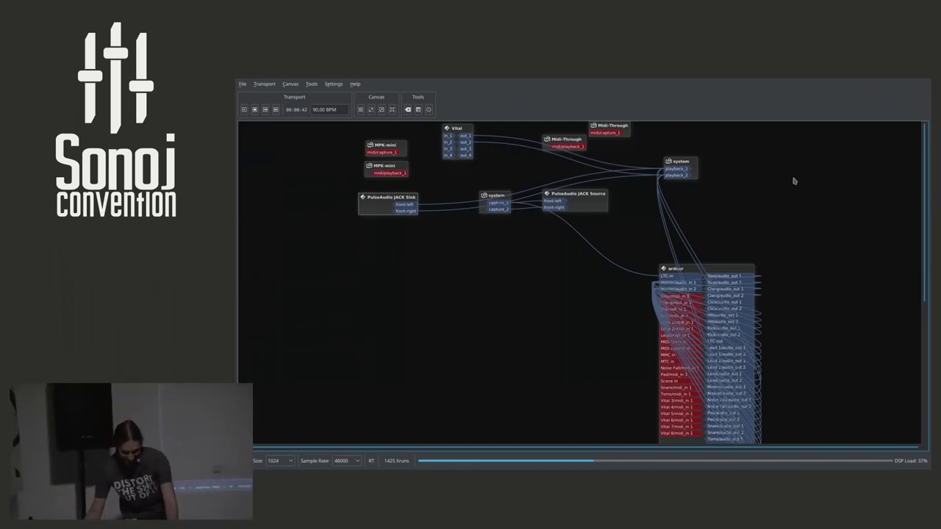
key(alt+F3)
mouse_move(317, 123)
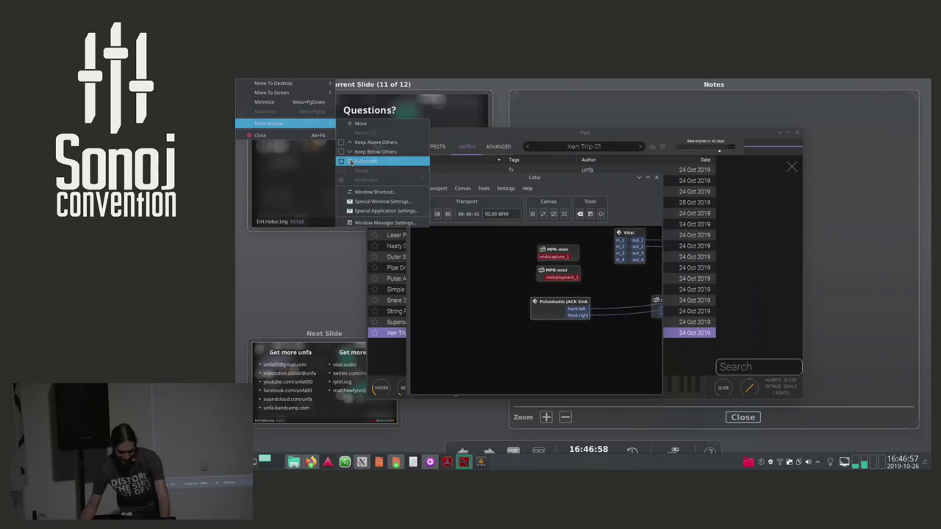
click(353, 142)
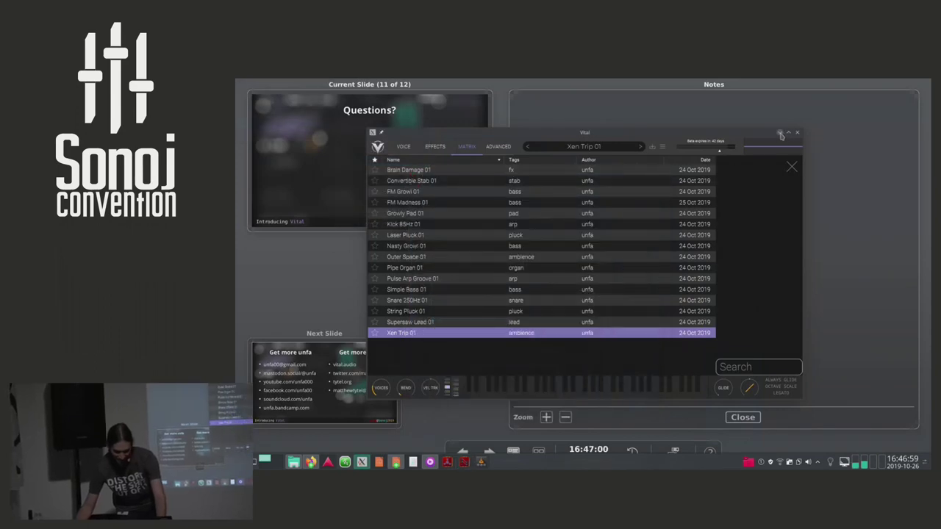
click(781, 133)
Switch to the Presentation folder in Dolphin and play Berserker.mkv
key(alt+Tab)
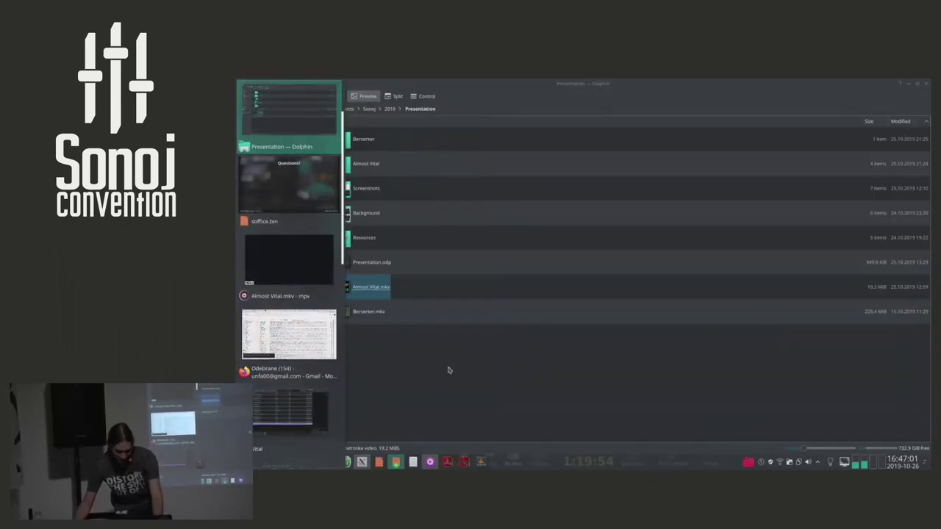
key(Escape)
key(alt+Tab)
key(Escape)
key(alt+Tab)
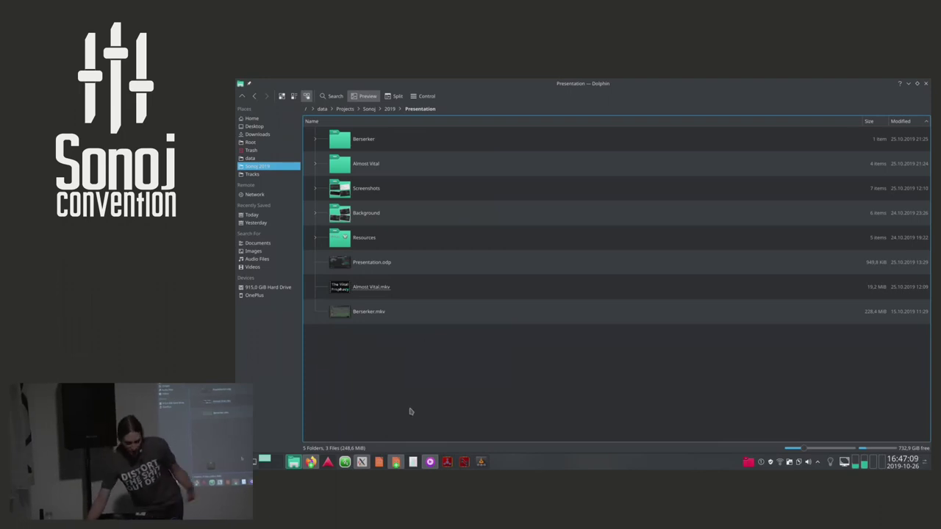
click(371, 318)
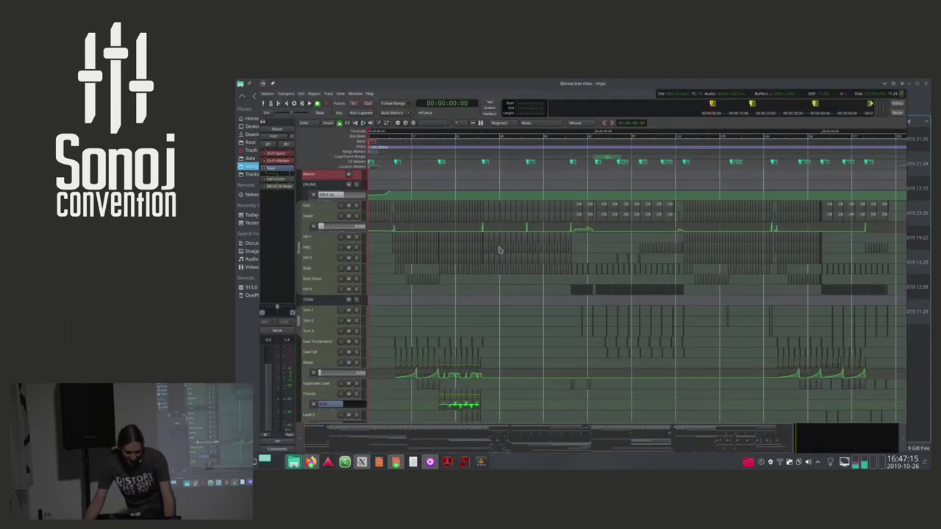
key(f)
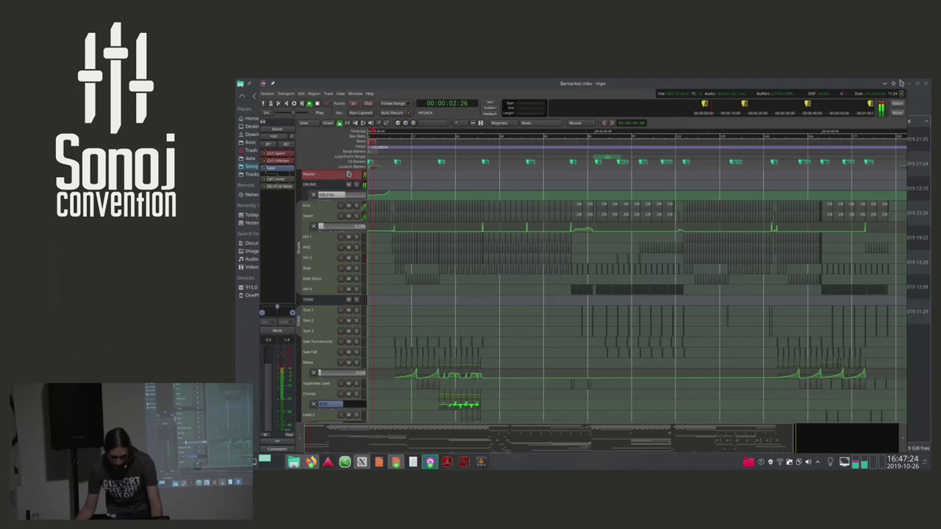
Close the video player and reopen Berserker.mkv from Dolphin with a chosen application
click(901, 83)
right_click(366, 312)
mouse_move(412, 319)
click(507, 324)
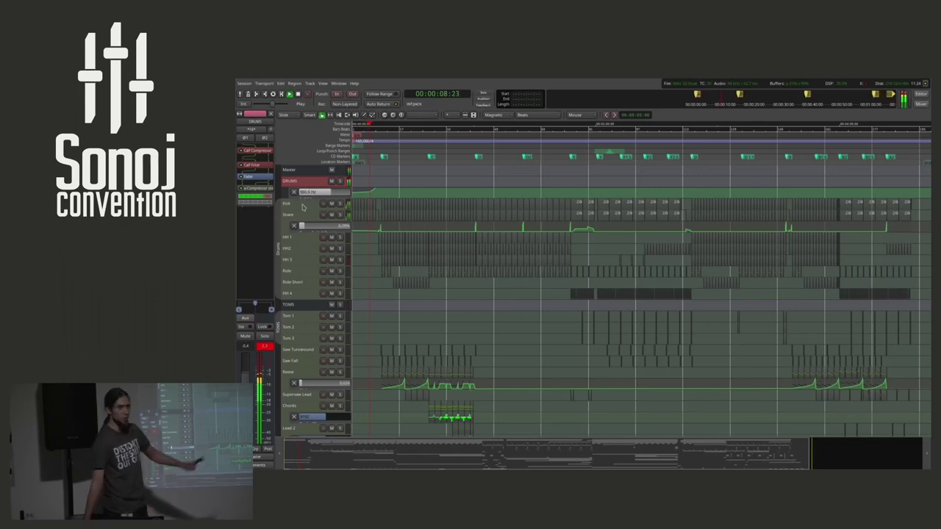
Select the Kick, Snare, hi-hat, ride, TOMS and Tom 1 tracks in turn to examine their plugin chains during playback
click(302, 205)
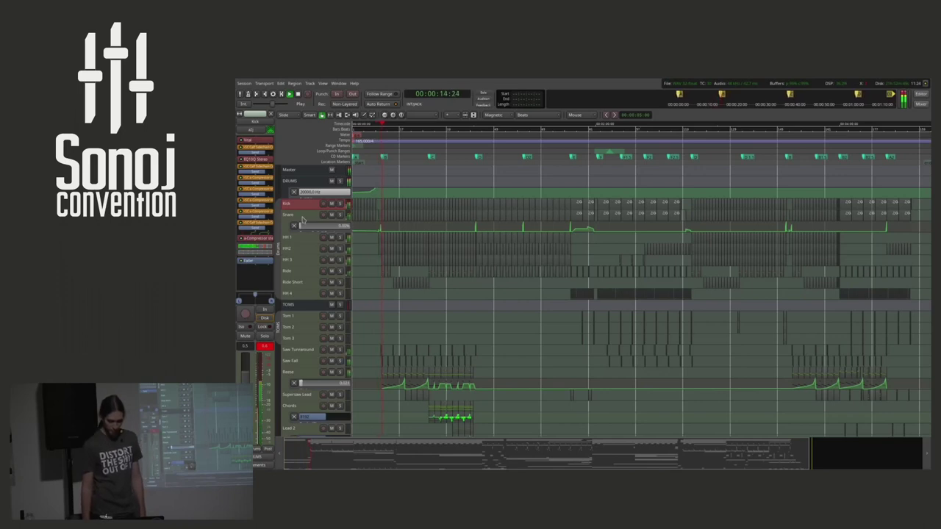
click(301, 218)
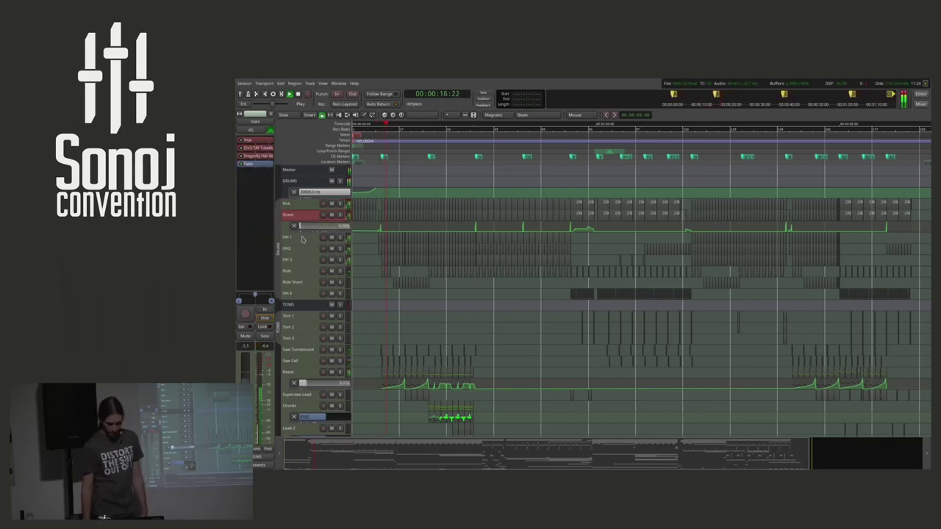
key(ctrl+Down)
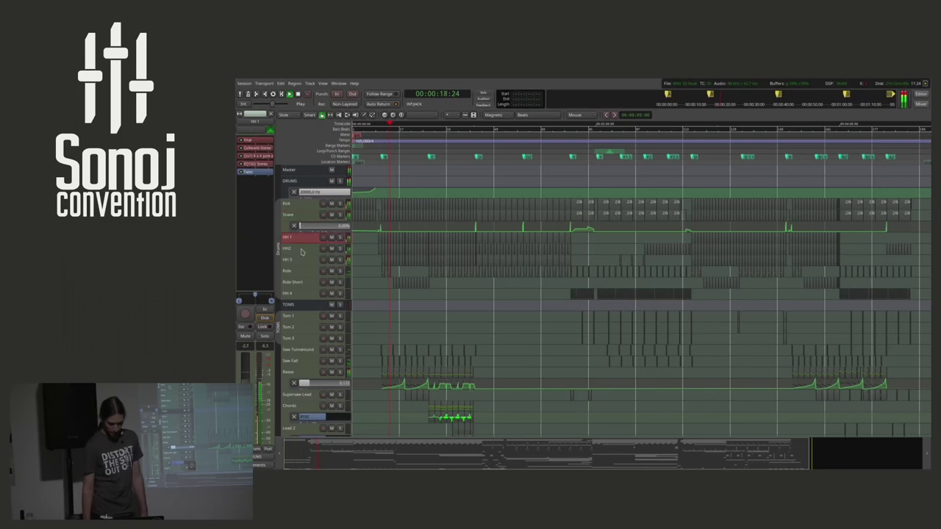
key(ctrl+Down)
key(ctrl+Down)
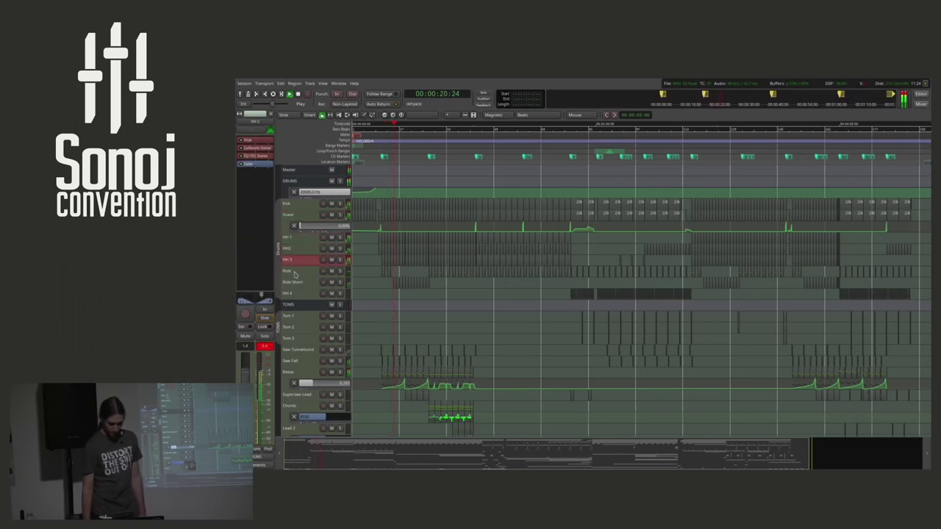
key(ctrl+Down)
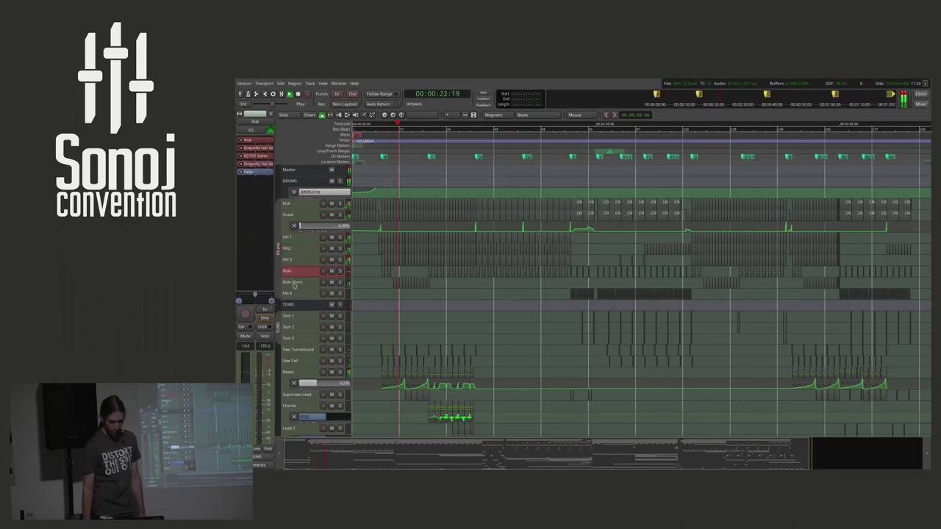
key(ctrl+Down)
key(ctrl+Down)
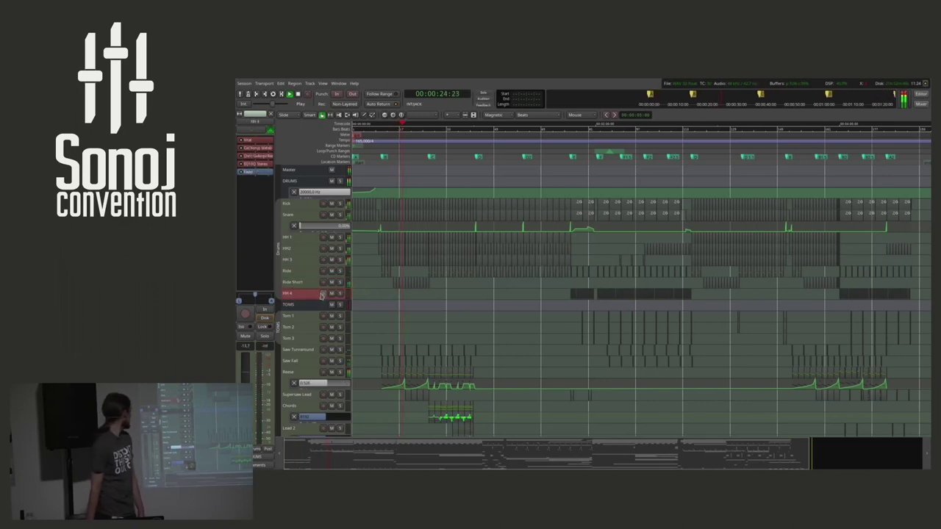
key(ctrl+Down)
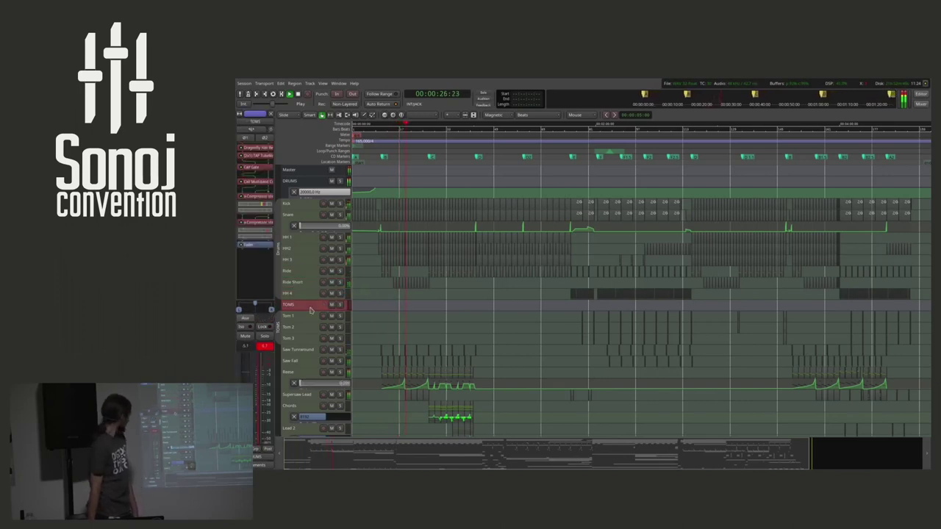
key(ctrl+Down)
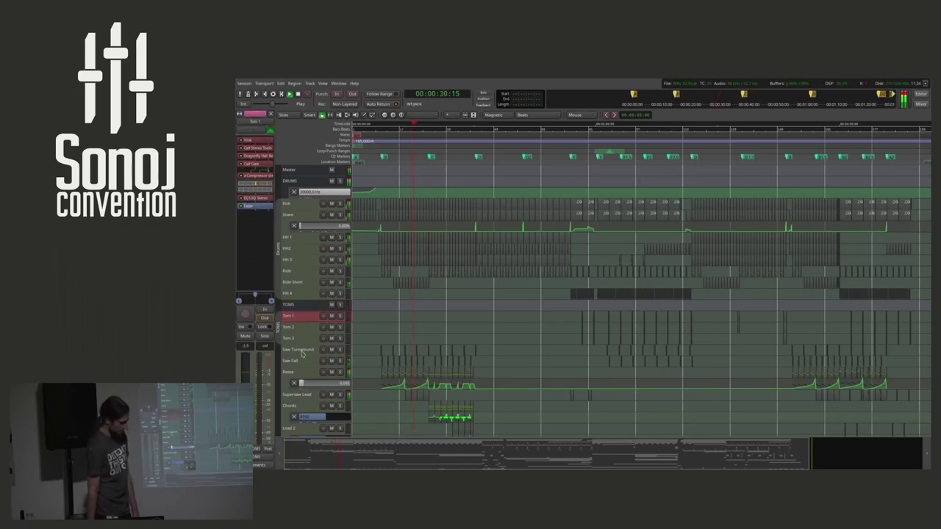
Select the Saw Turnaround, Saw Fall, Reese, Chords and Supersaw Lead tracks in turn to examine their plugin chains
click(301, 353)
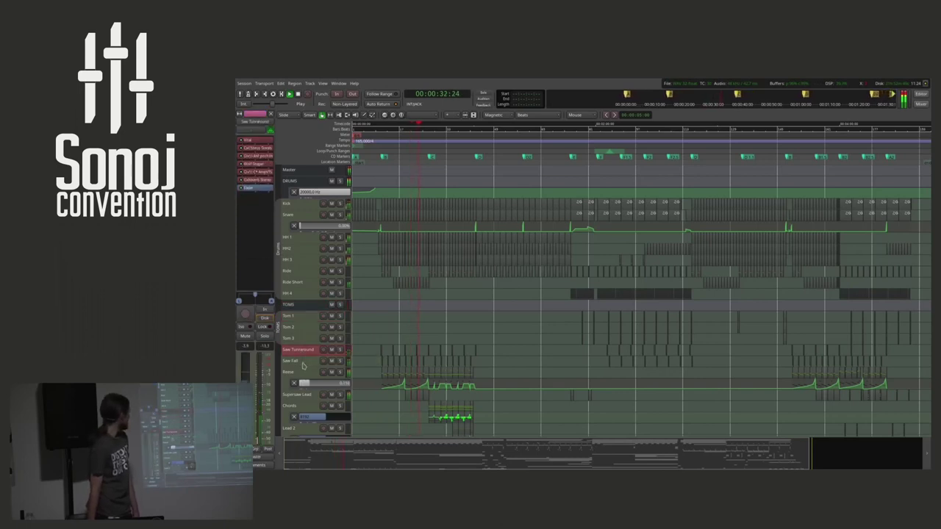
key(ctrl+Down)
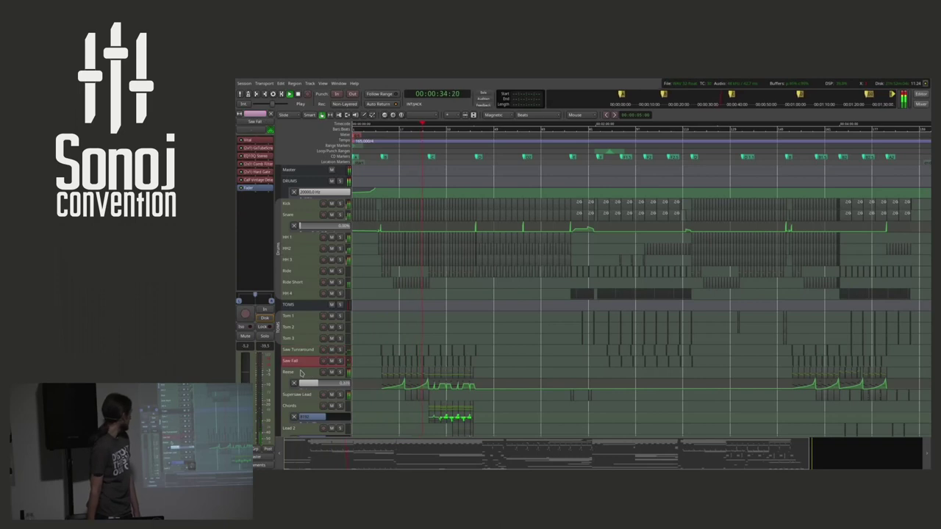
key(ctrl+Down)
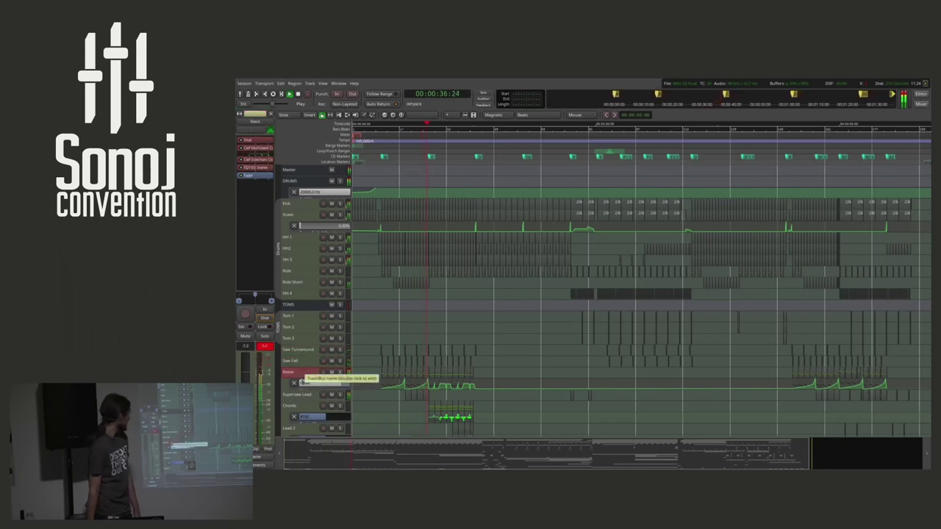
click(295, 408)
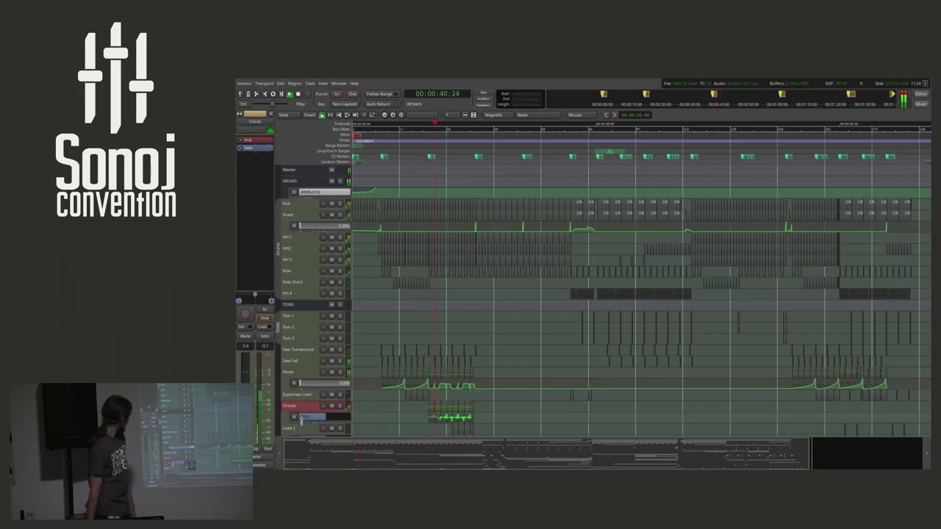
click(295, 396)
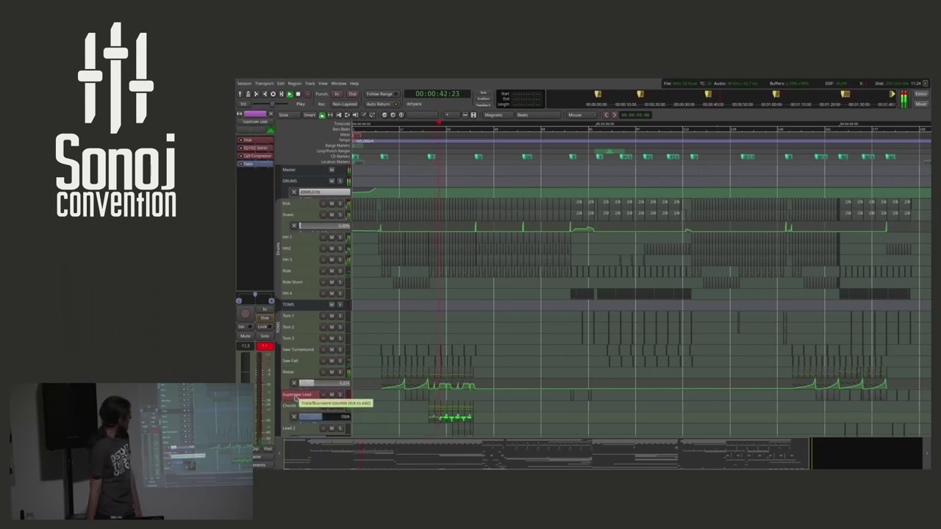
Look over the Growl automation lanes and the pad tracks, and select the Lead 2 track to examine its plugins
scroll(295, 397, down, 1)
scroll(295, 398, down, 2)
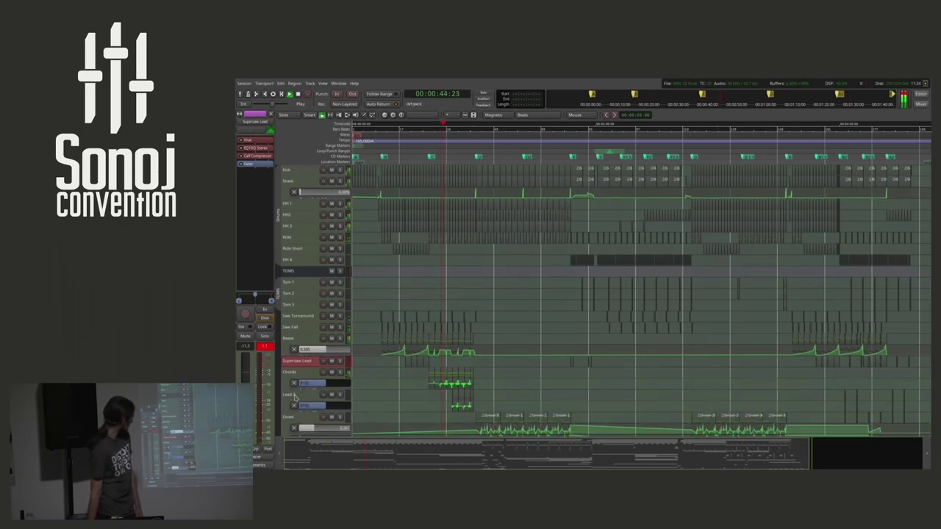
scroll(295, 398, down, 3)
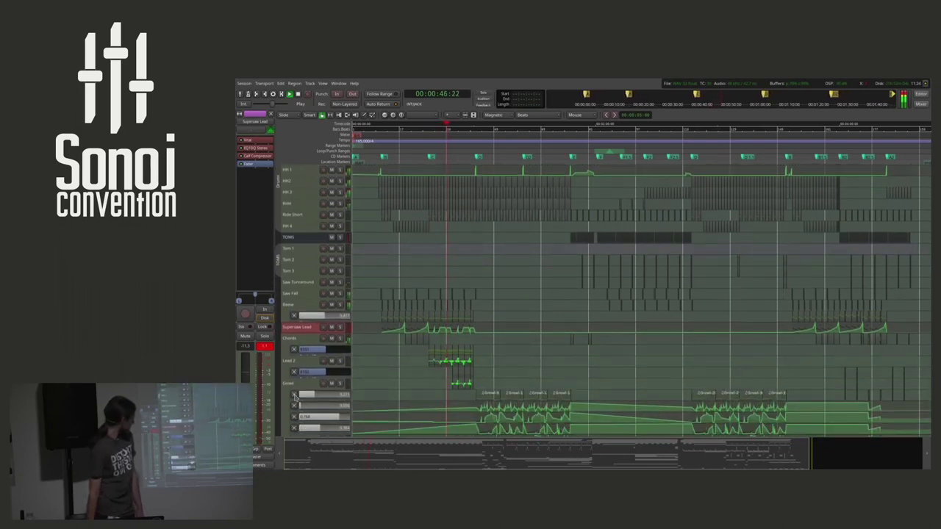
scroll(295, 397, down, 2)
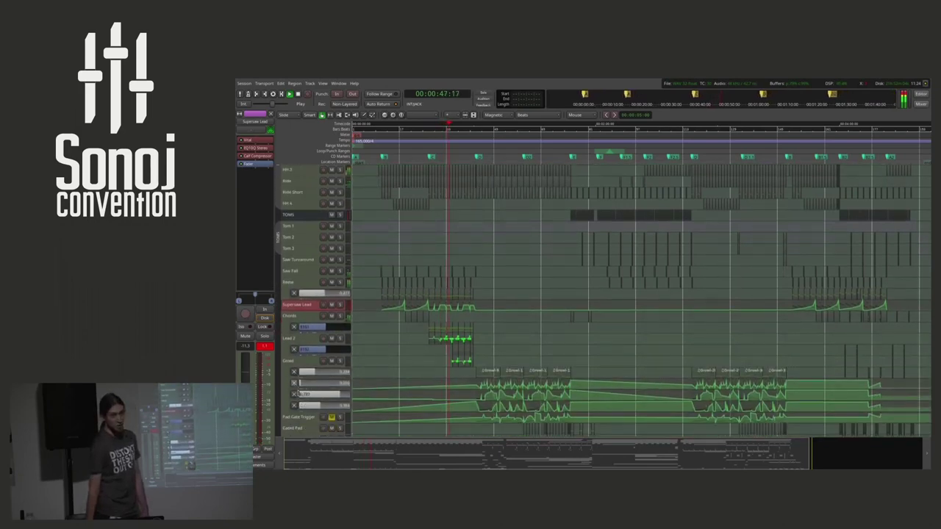
click(308, 340)
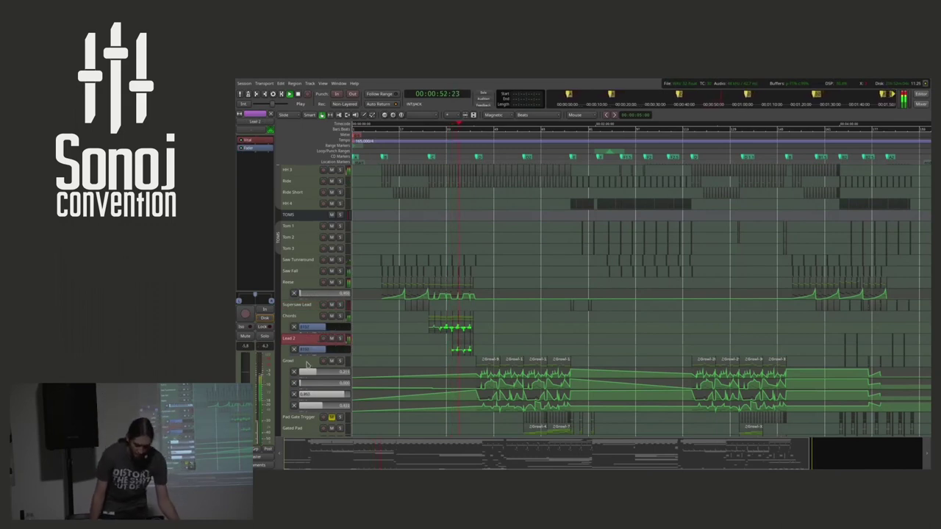
Select the Growl track and open its Vital plugin window to examine the patch during playback
scroll(414, 359, down, 2)
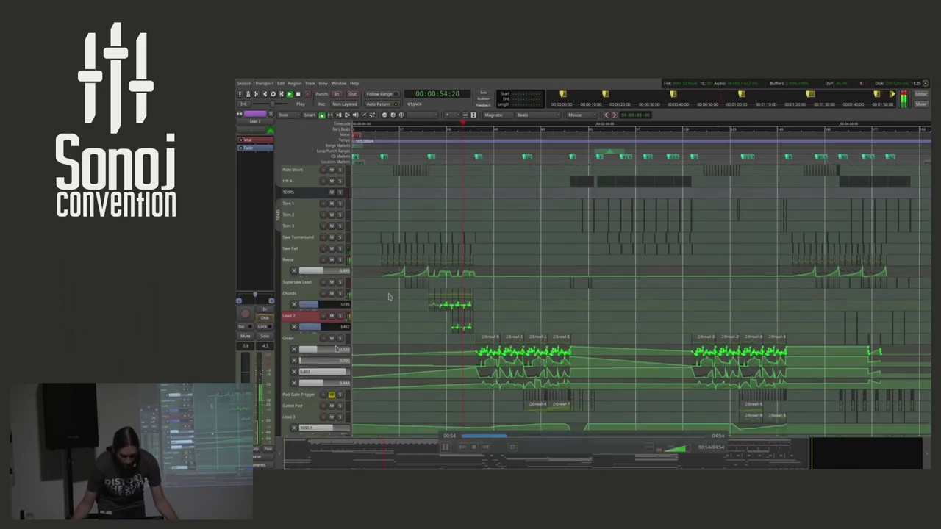
click(309, 340)
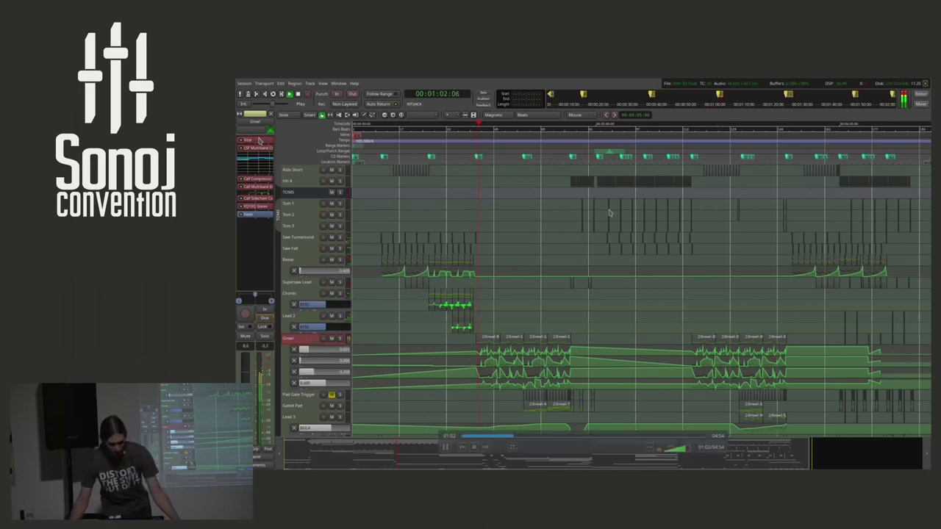
double_click(257, 139)
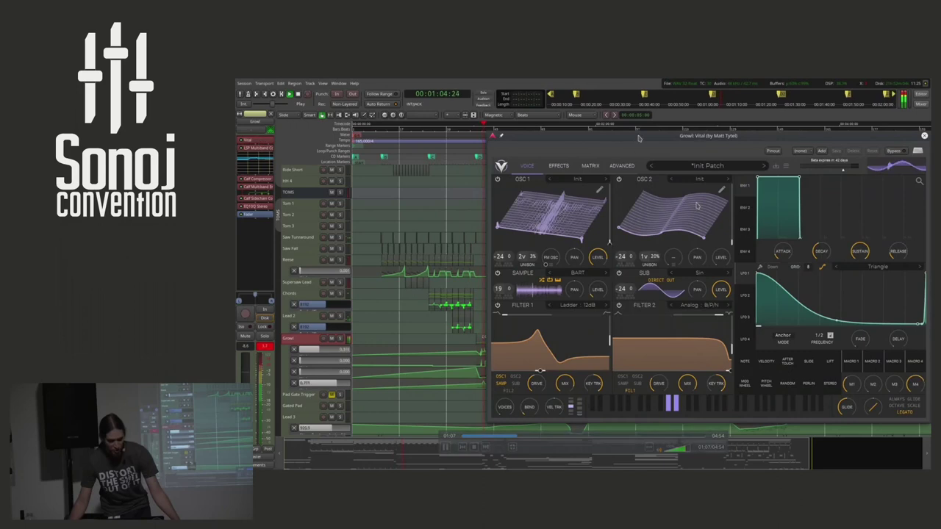
drag(637, 134, 605, 124)
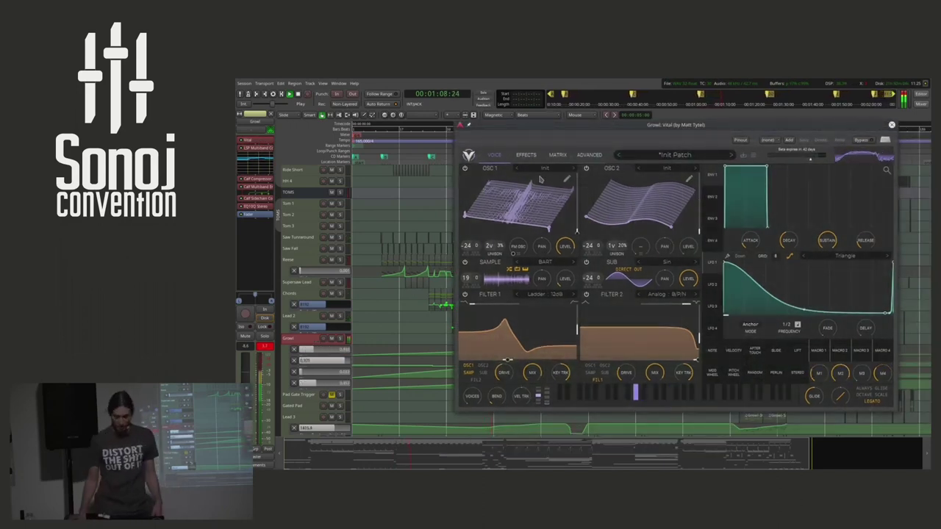
Close the Berserker.mkv video player and switch the display to the last side-by-side screen layout
key(Escape)
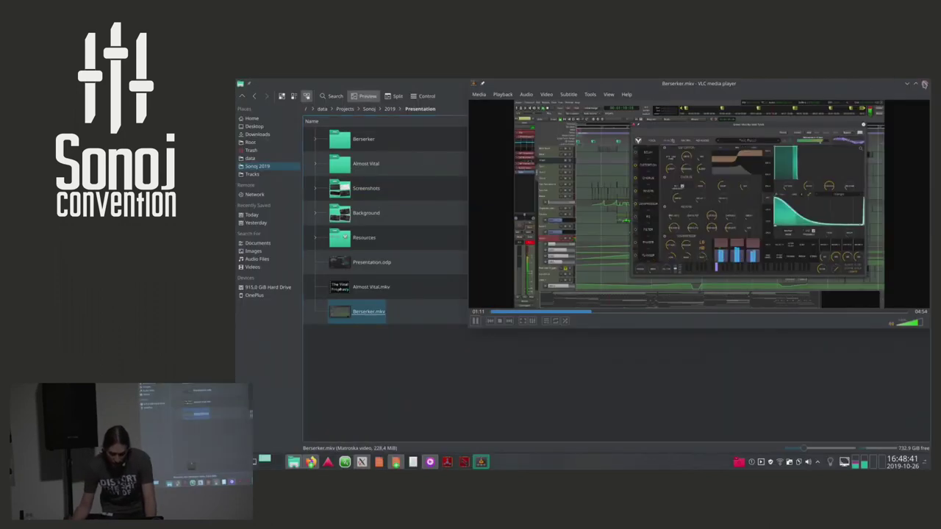
key(q)
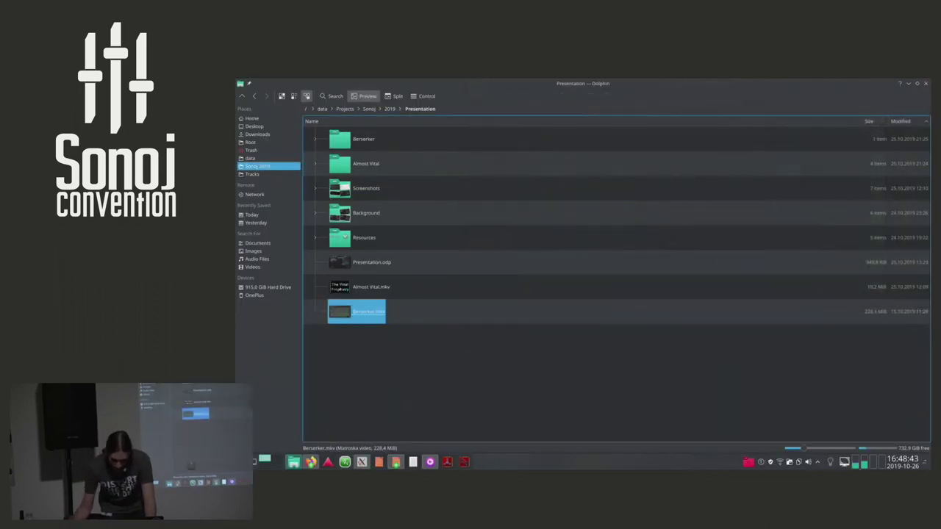
click(845, 462)
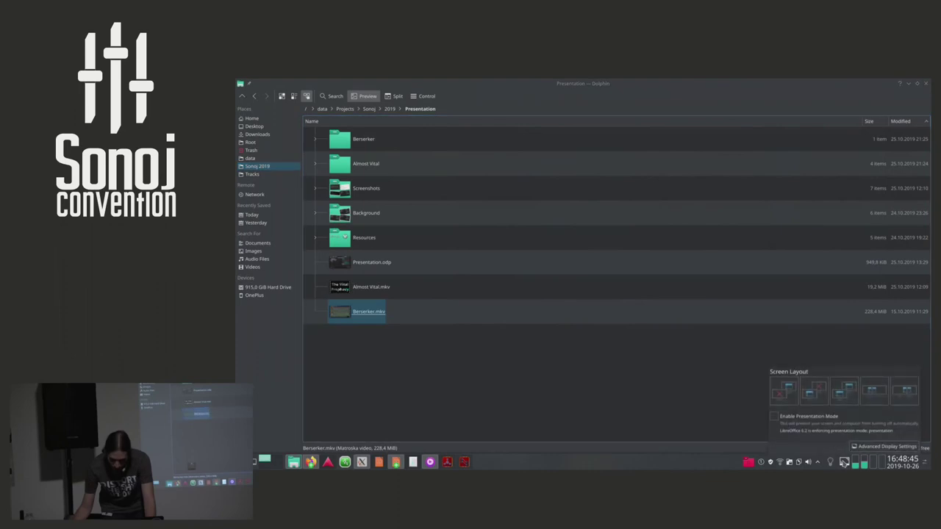
click(904, 390)
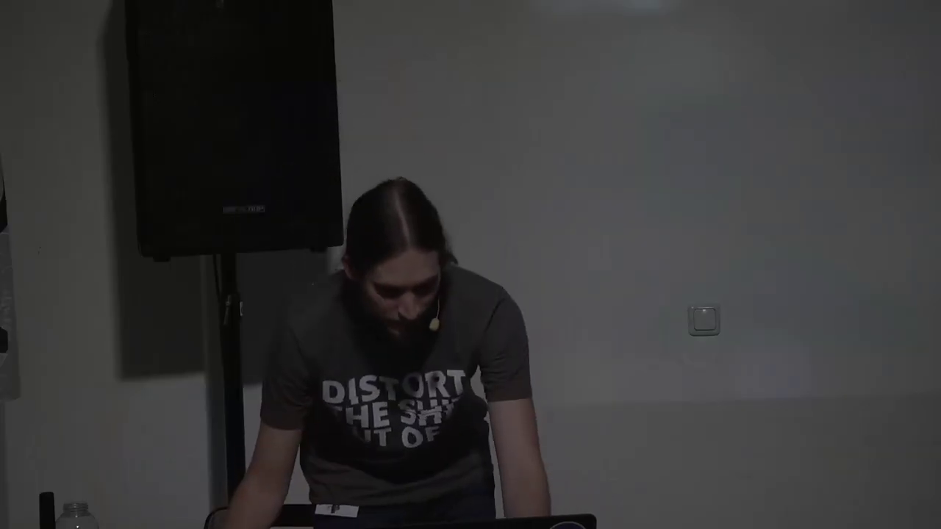
key(Right)
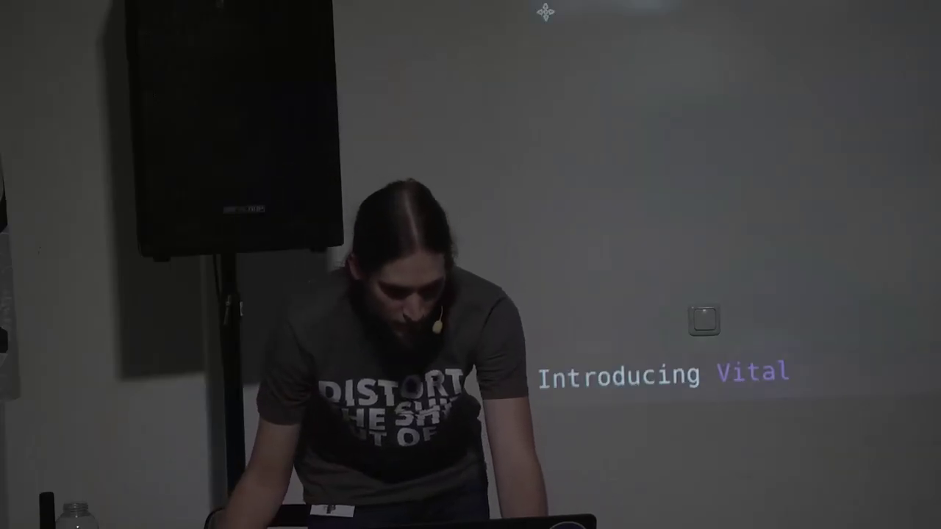